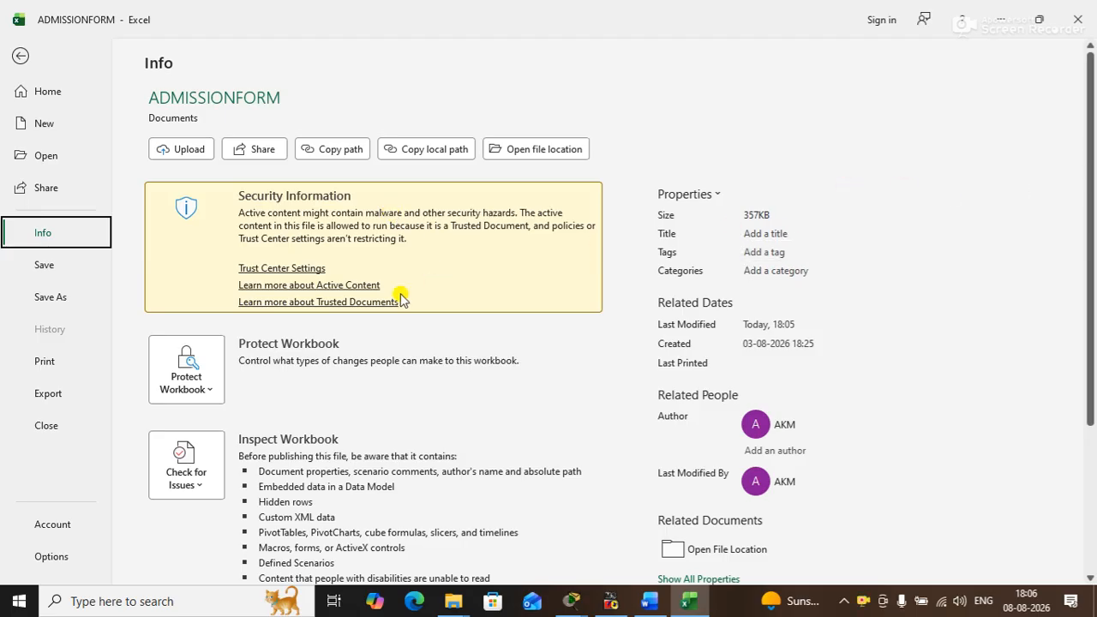
click(204, 387)
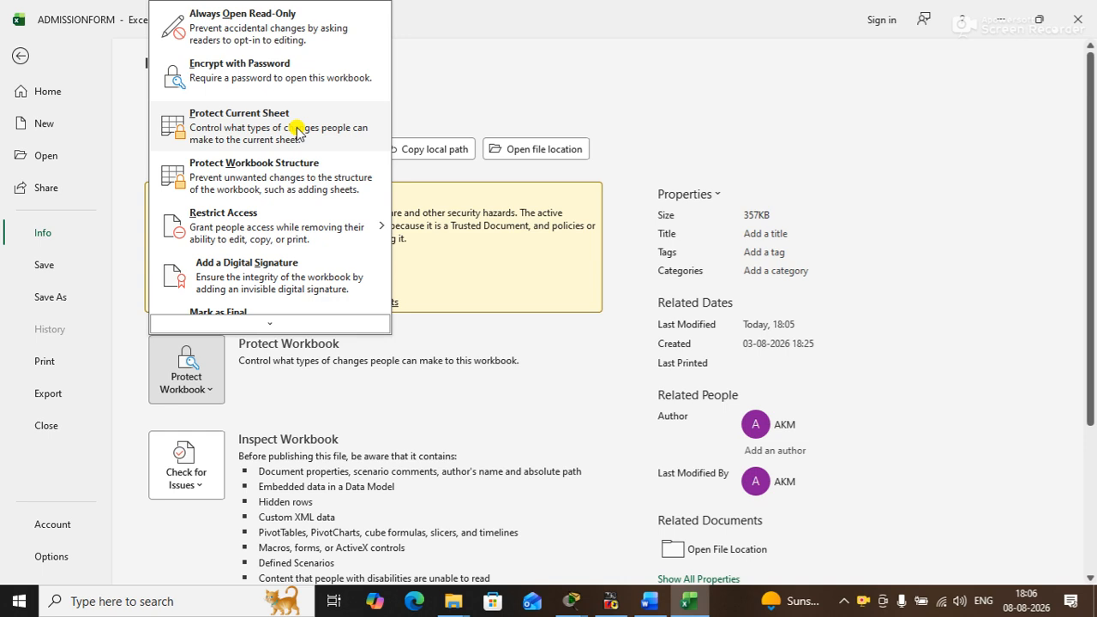
mouse_move(277, 228)
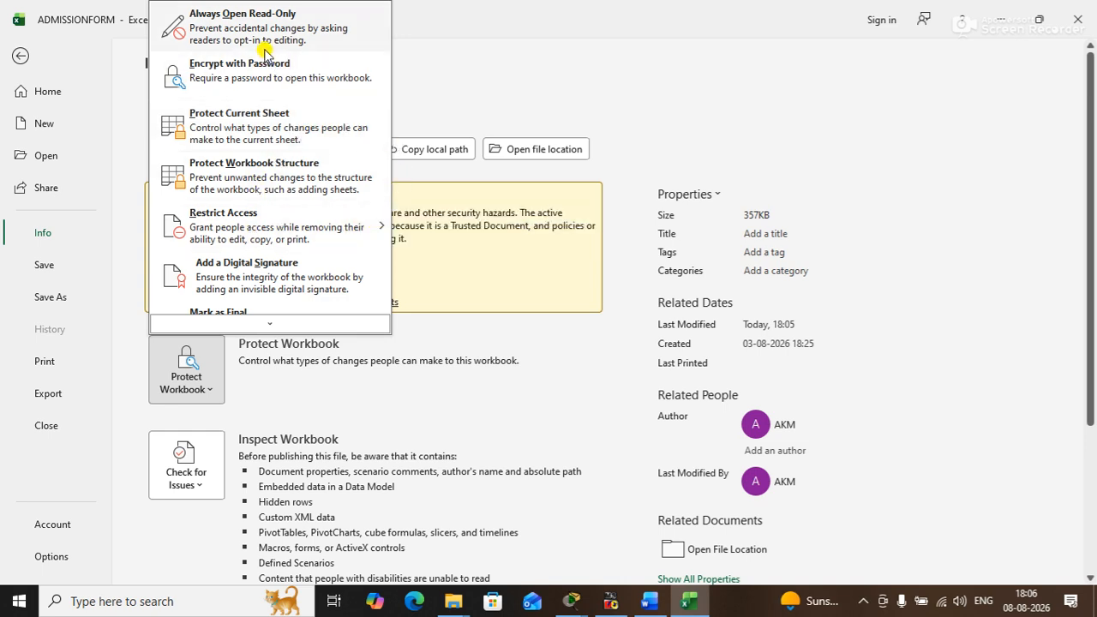
click(254, 324)
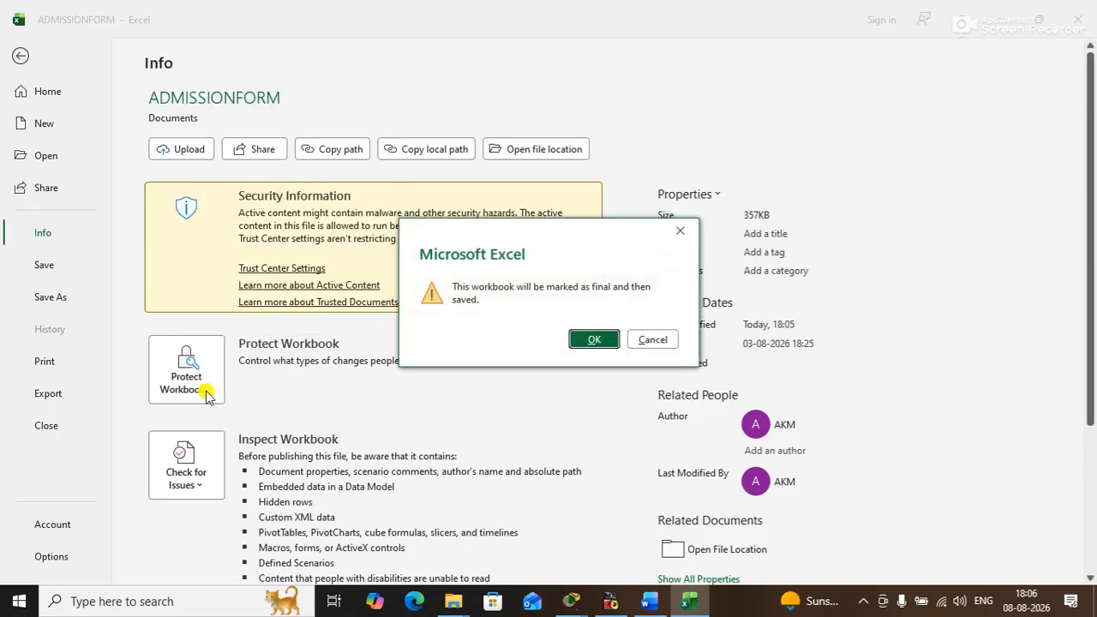
click(651, 340)
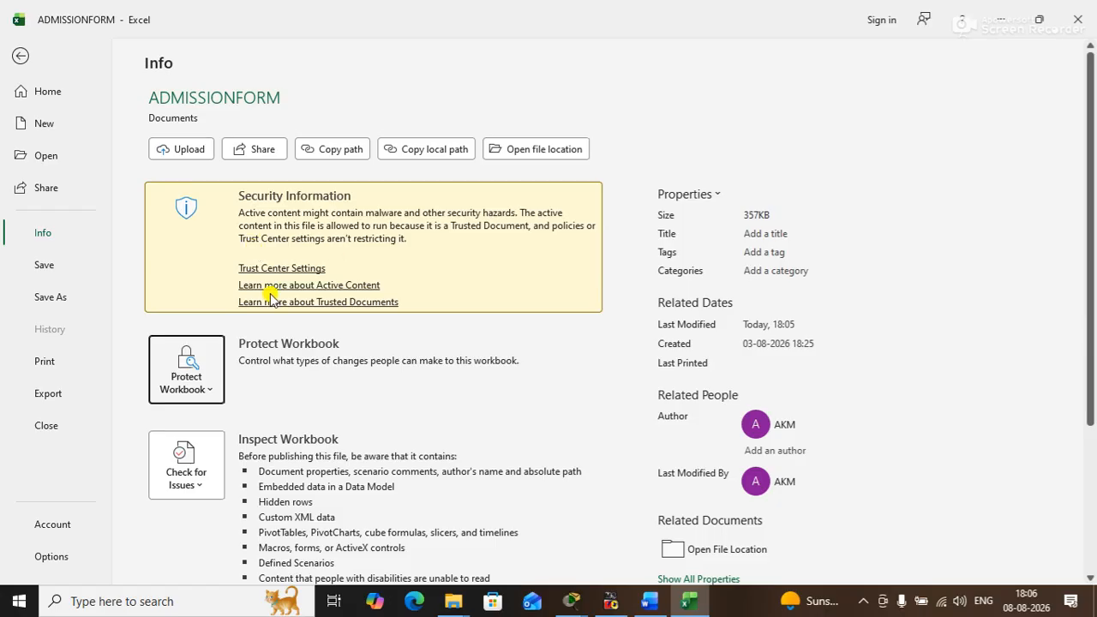
- Encrypt the ADMISSIONFORM workbook by entering and confirming a password required to open it
click(203, 382)
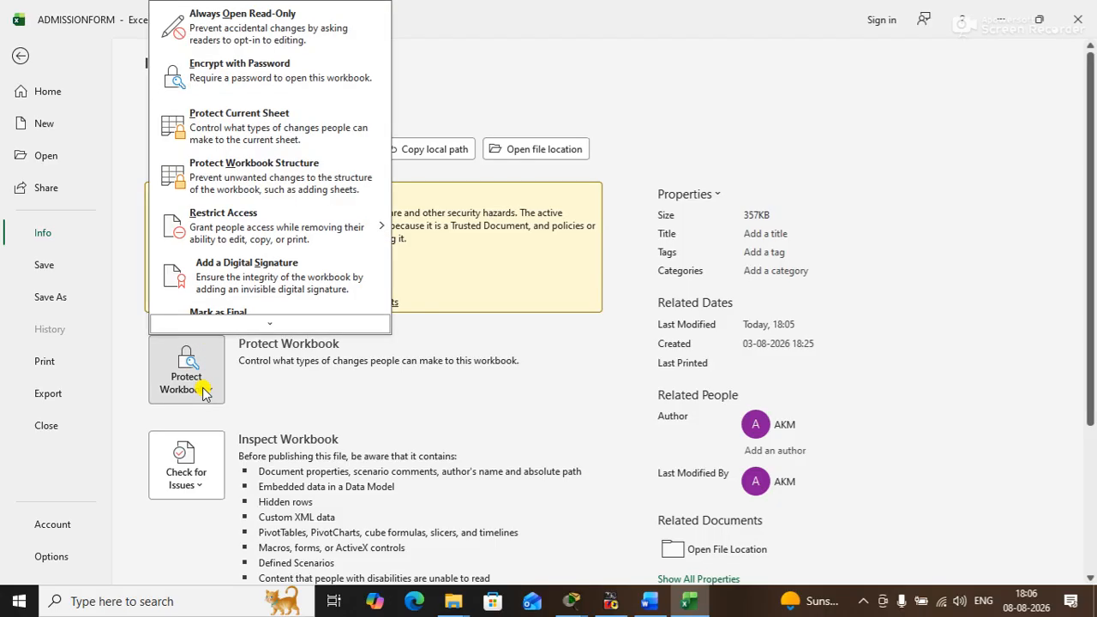
click(285, 77)
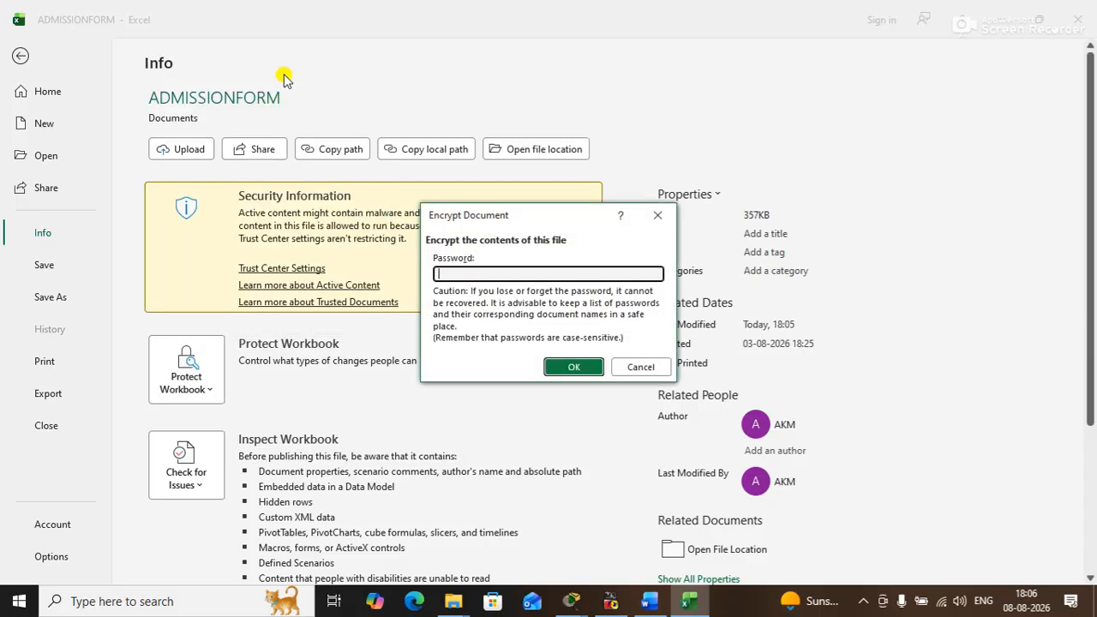
text(123)
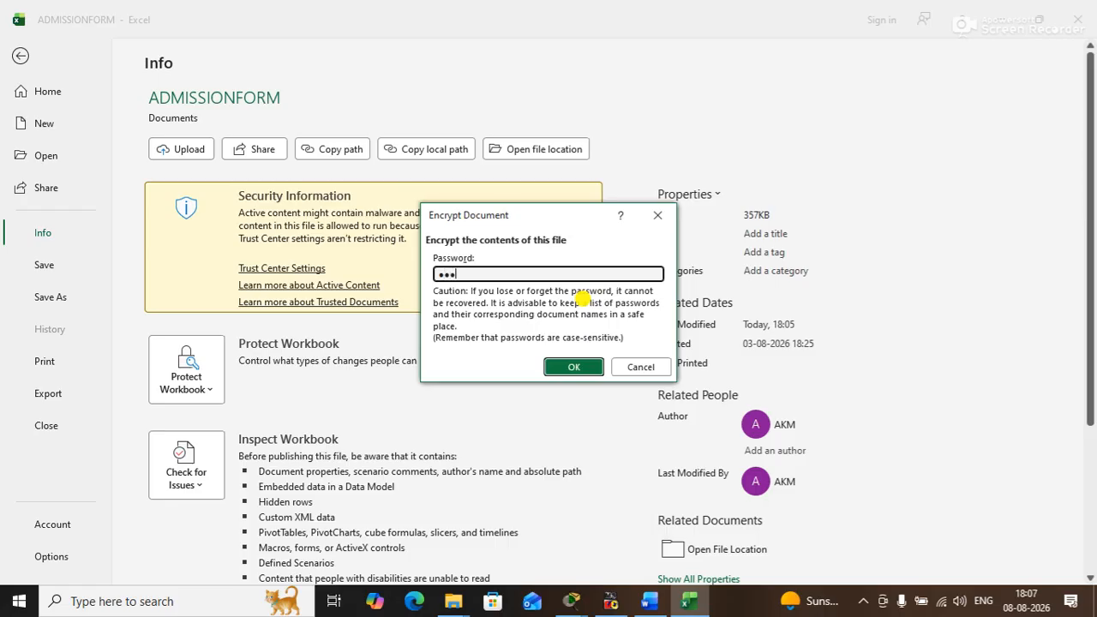
key(Return)
text(123)
key(Return)
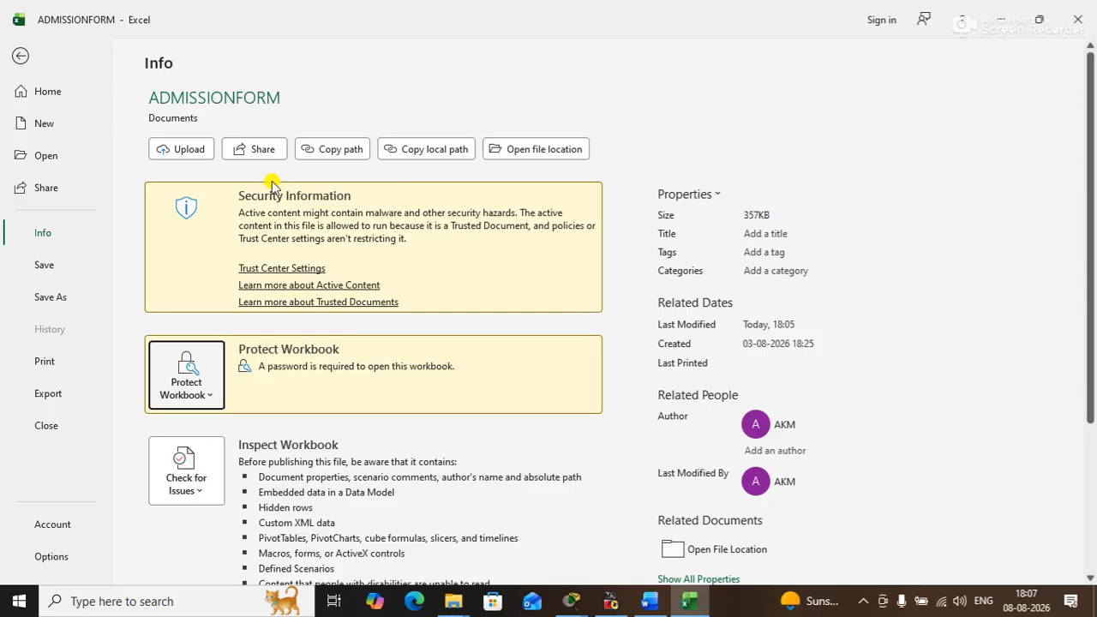
- Save the ADMISSIONFORM workbook and close it, keeping Excel open
click(20, 56)
click(42, 19)
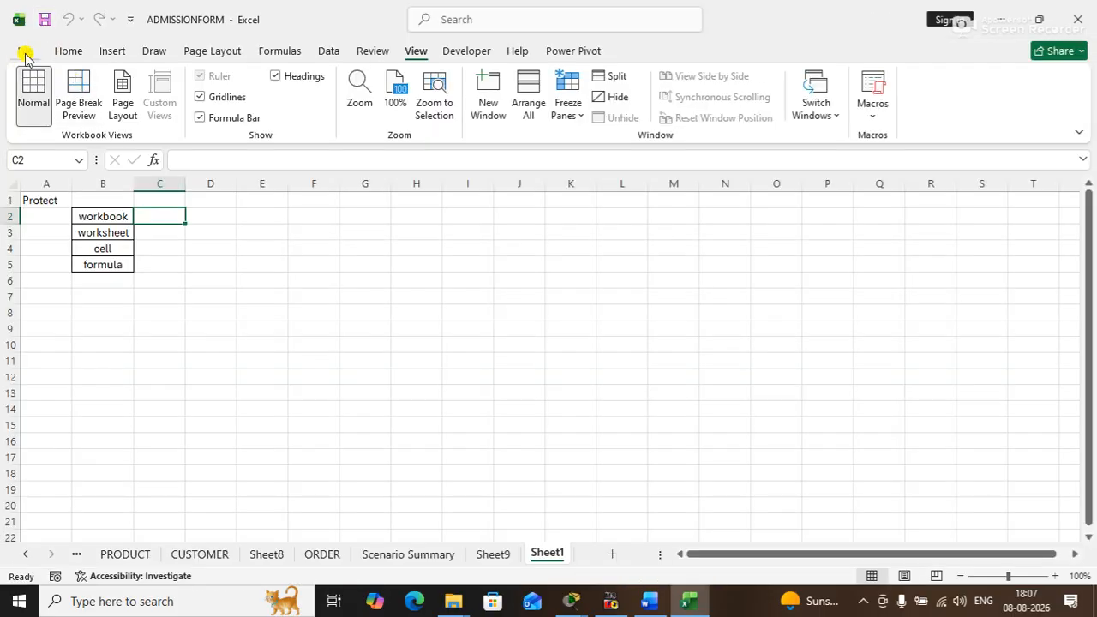
click(24, 54)
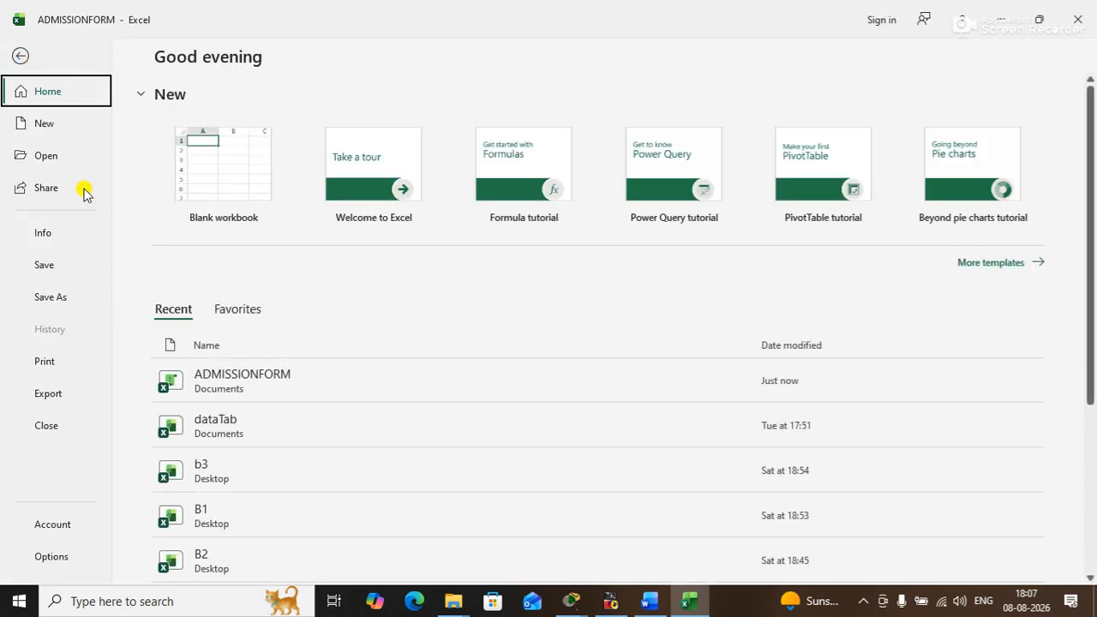
click(50, 428)
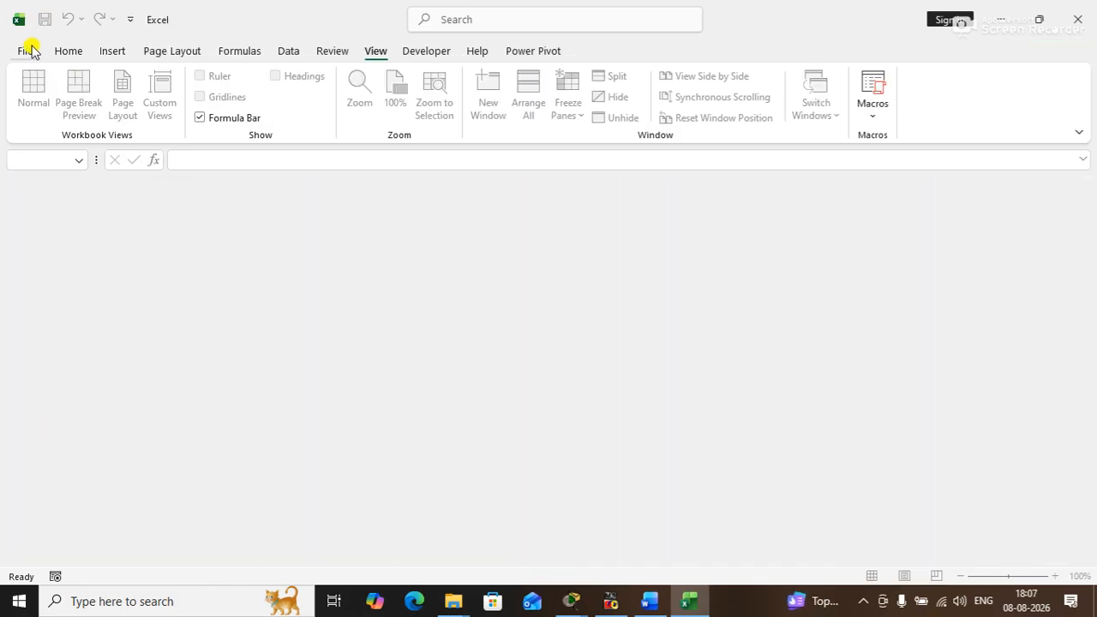
- Try to reopen the recent ADMISSIONFORM workbook by entering its opening password
click(30, 49)
click(296, 379)
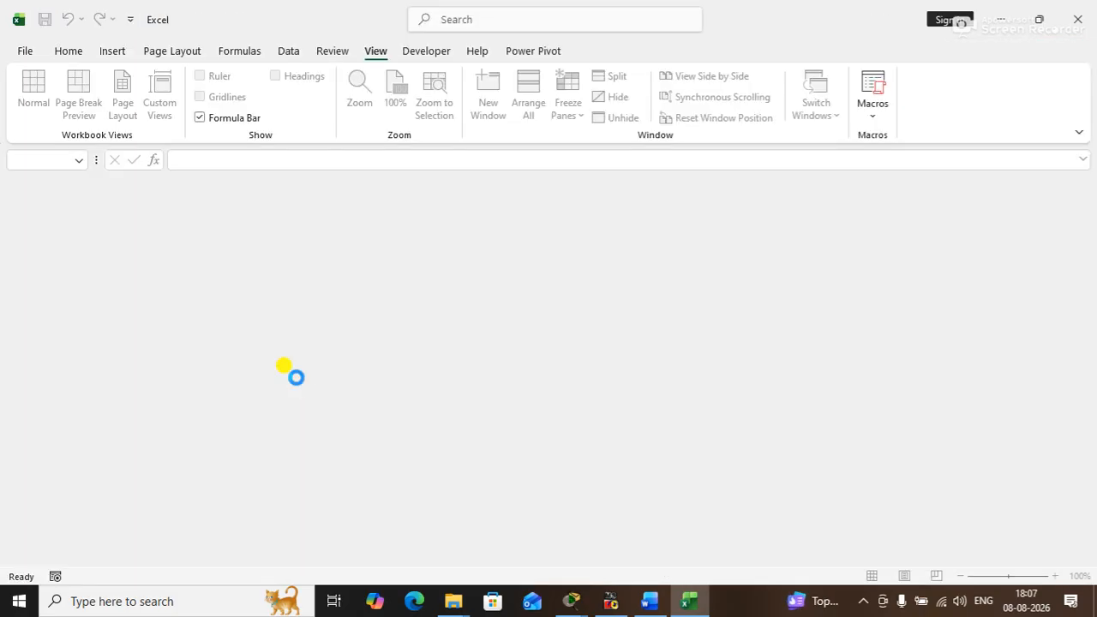
drag(735, 153, 462, 222)
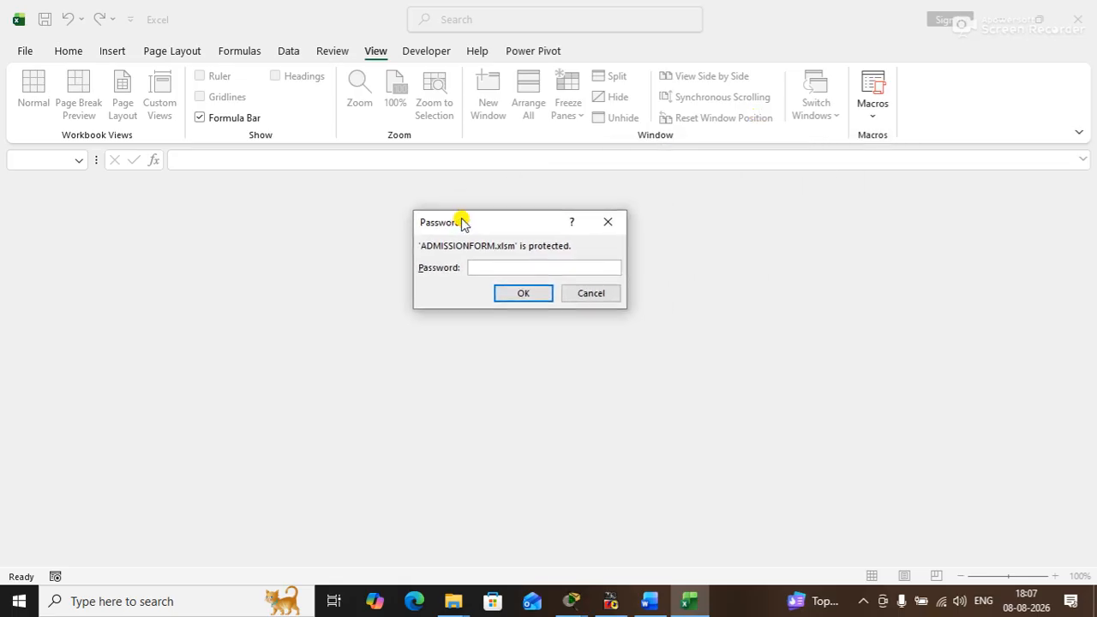
text(123)
key(Return)
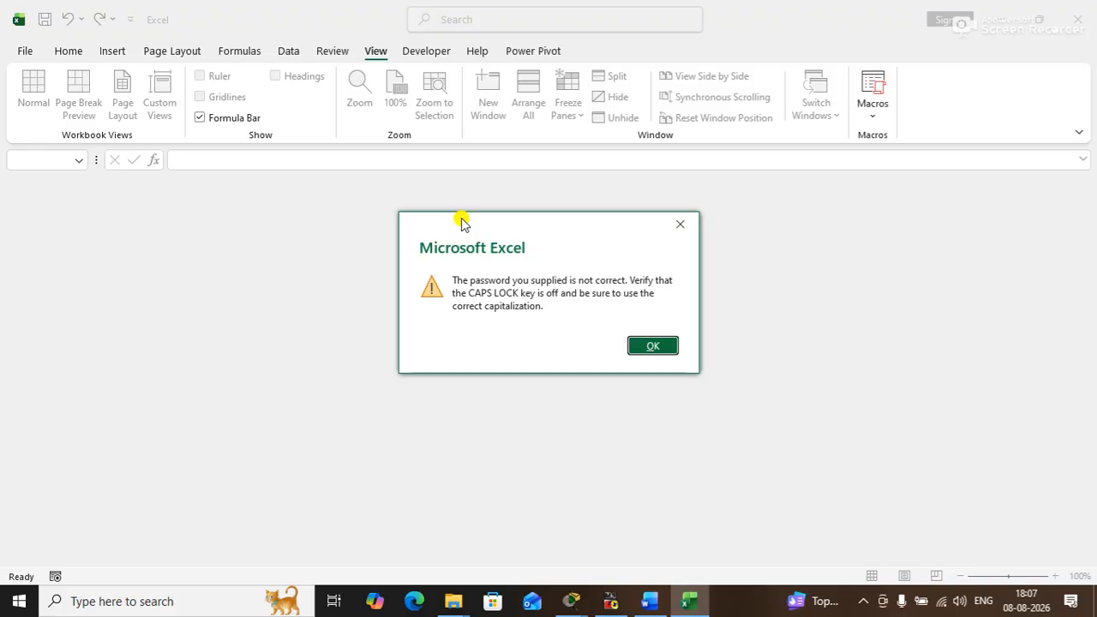
key(Return)
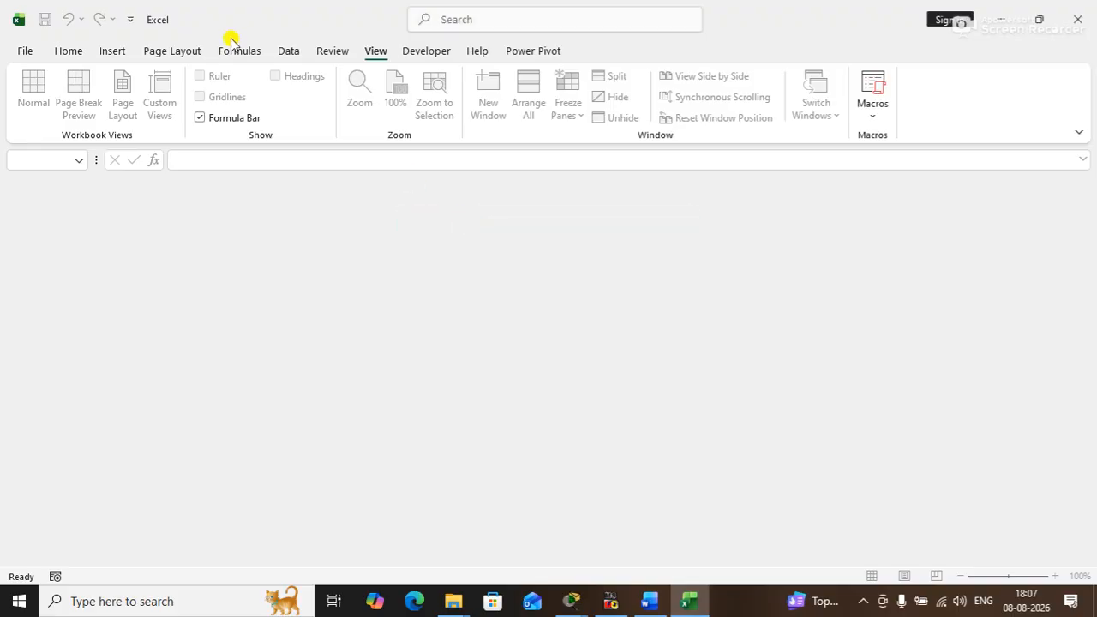
- Open the ADMISSIONFORM workbook again from the recent files
click(27, 55)
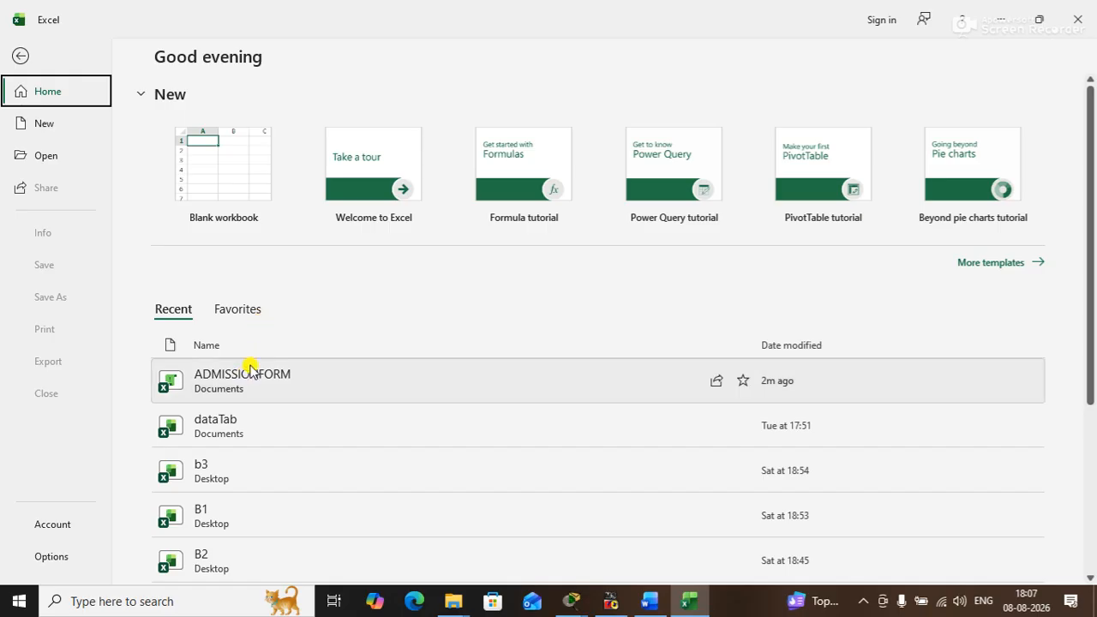
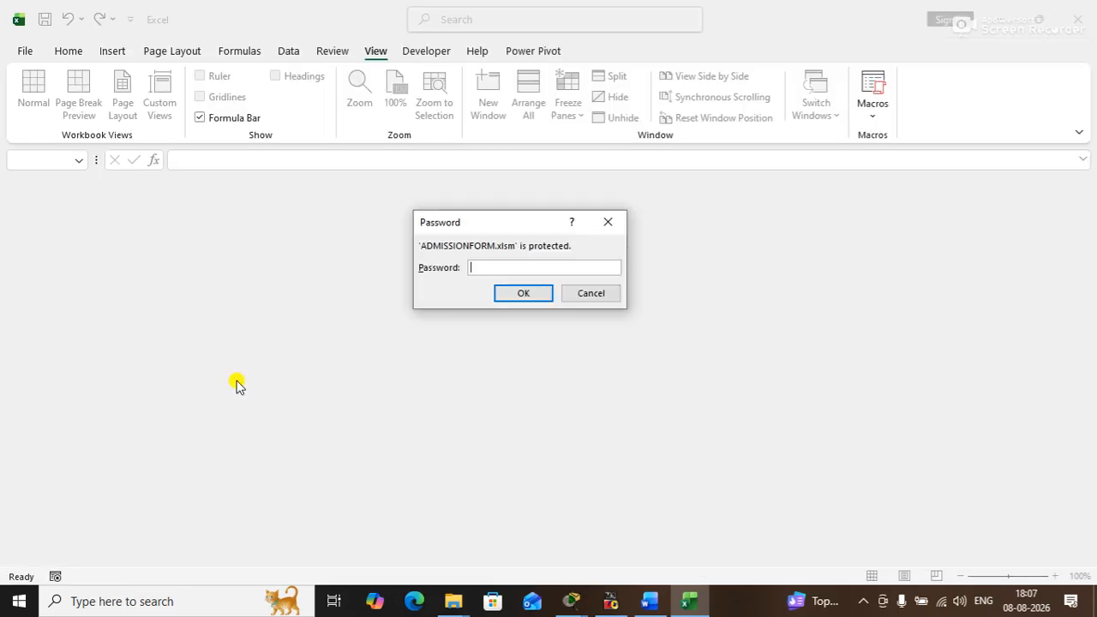
- Unlock the protected ADMISSIONFORM workbook by entering its opening password
text(123)
key(Return)
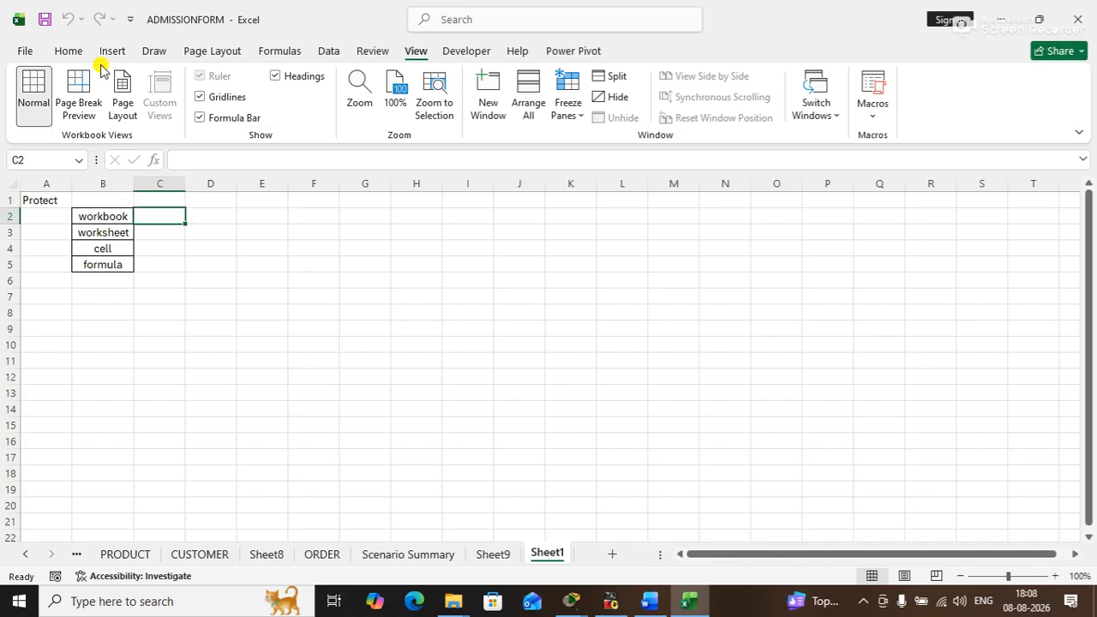
- Save ADMISSIONFORM to the Desktop as a macro-enabled workbook, setting and confirming a password to modify in the General Options
click(29, 49)
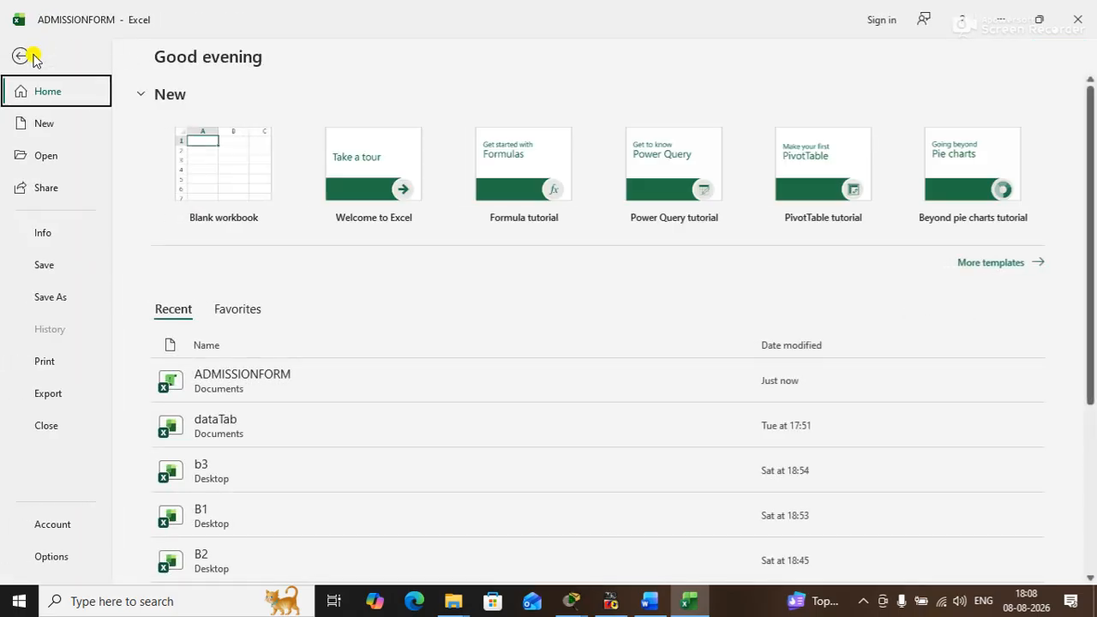
click(45, 298)
click(490, 271)
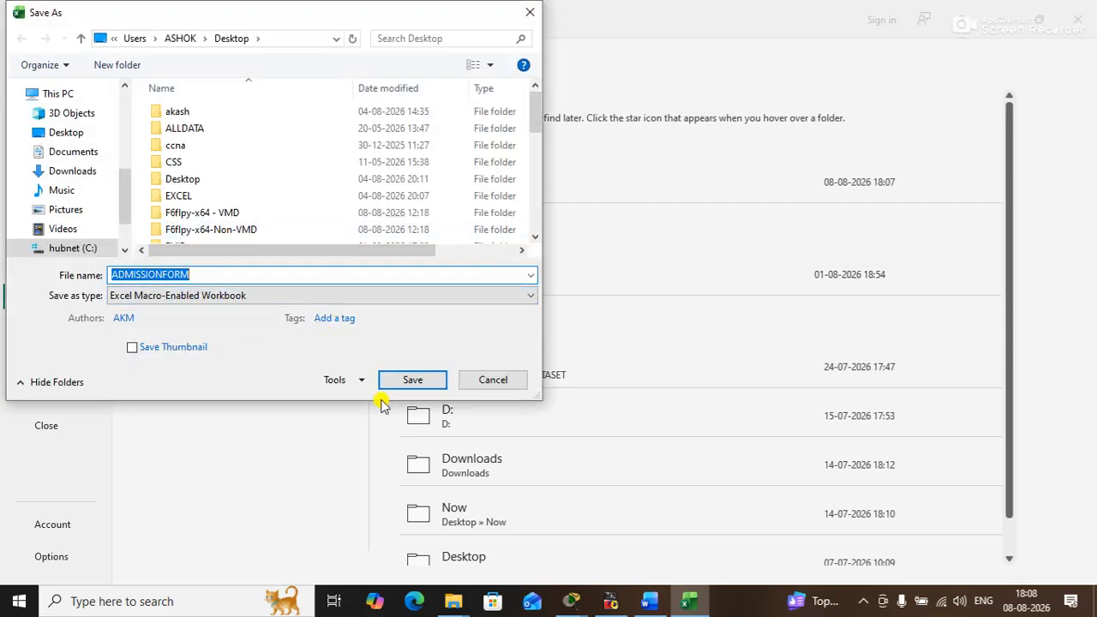
click(360, 386)
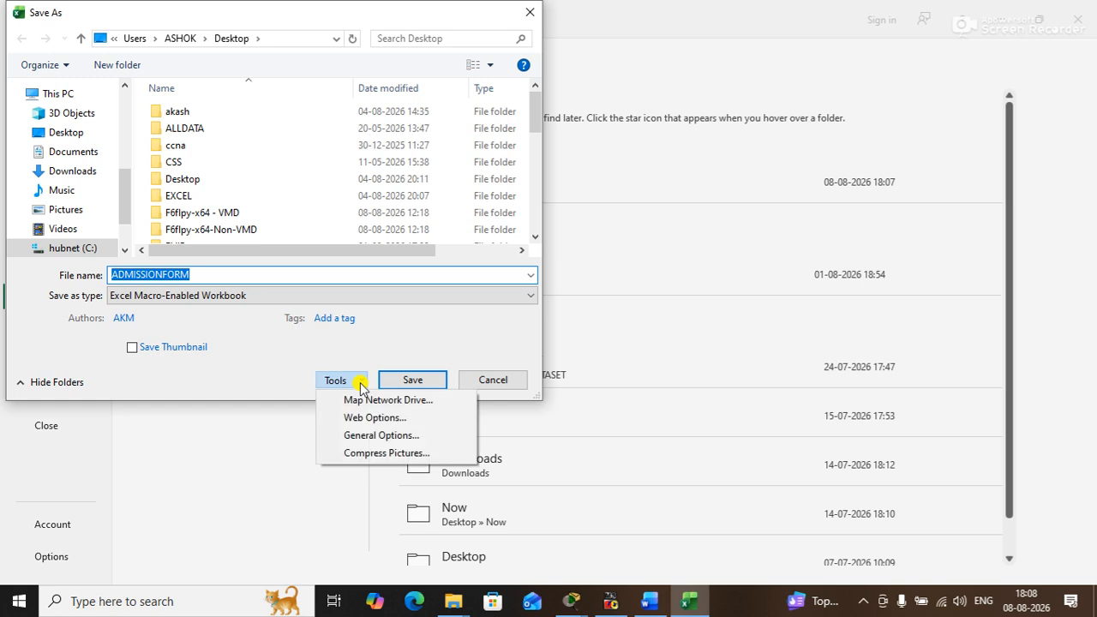
click(380, 435)
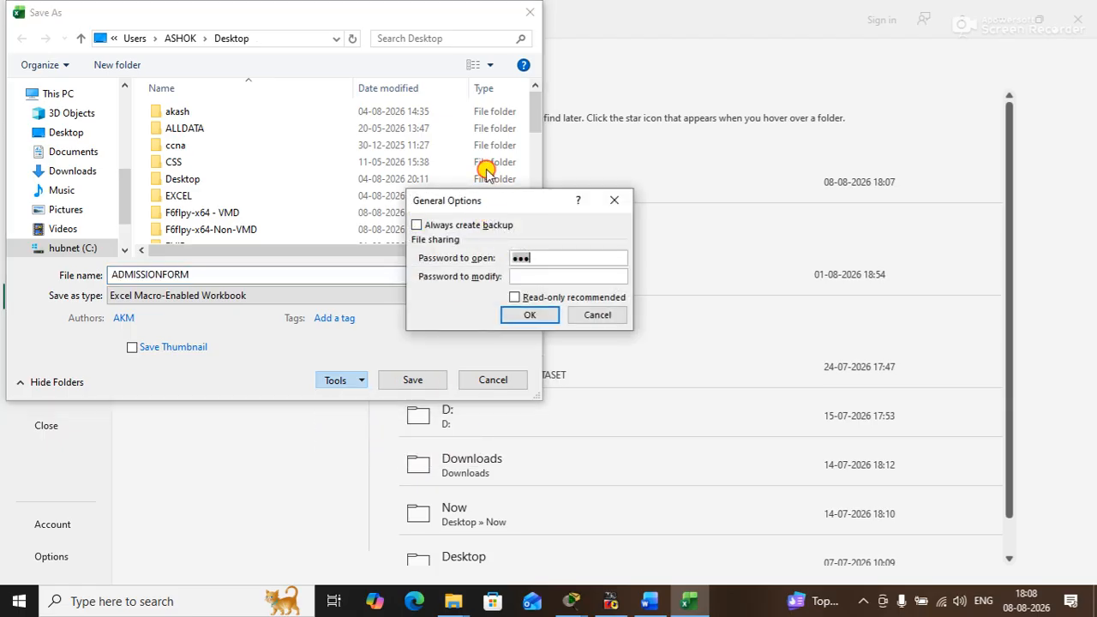
drag(478, 200, 467, 149)
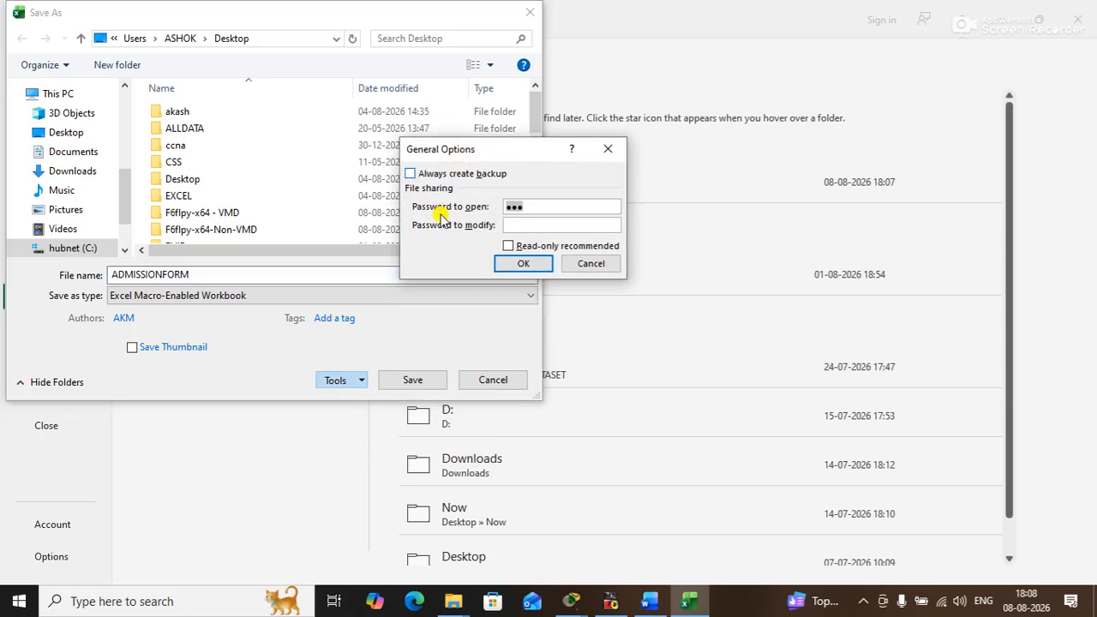
click(516, 225)
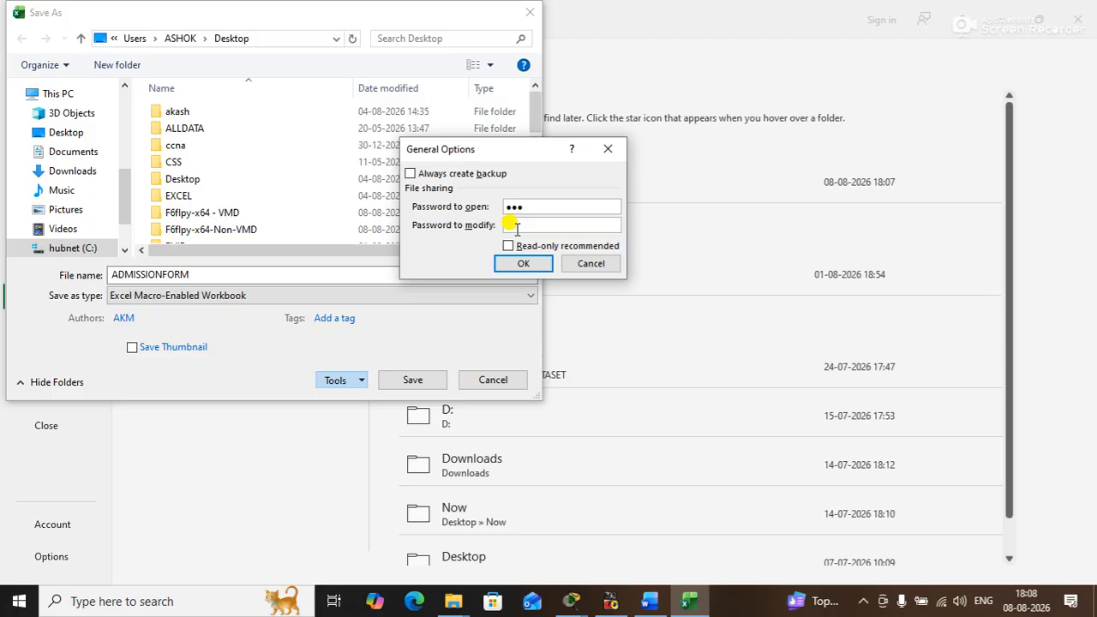
text(1234)
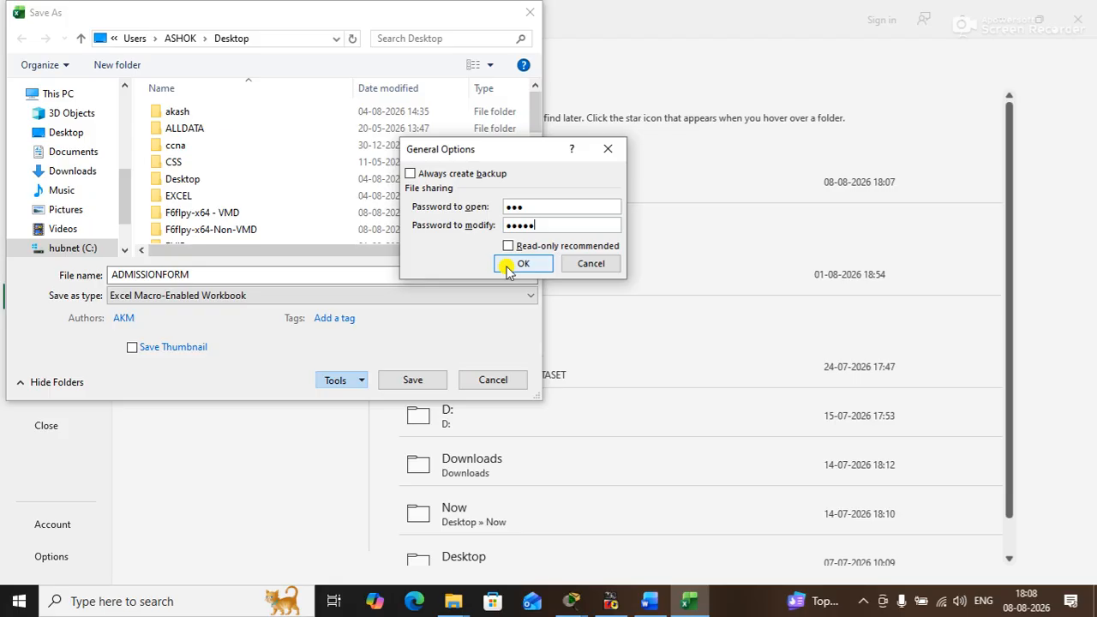
click(507, 267)
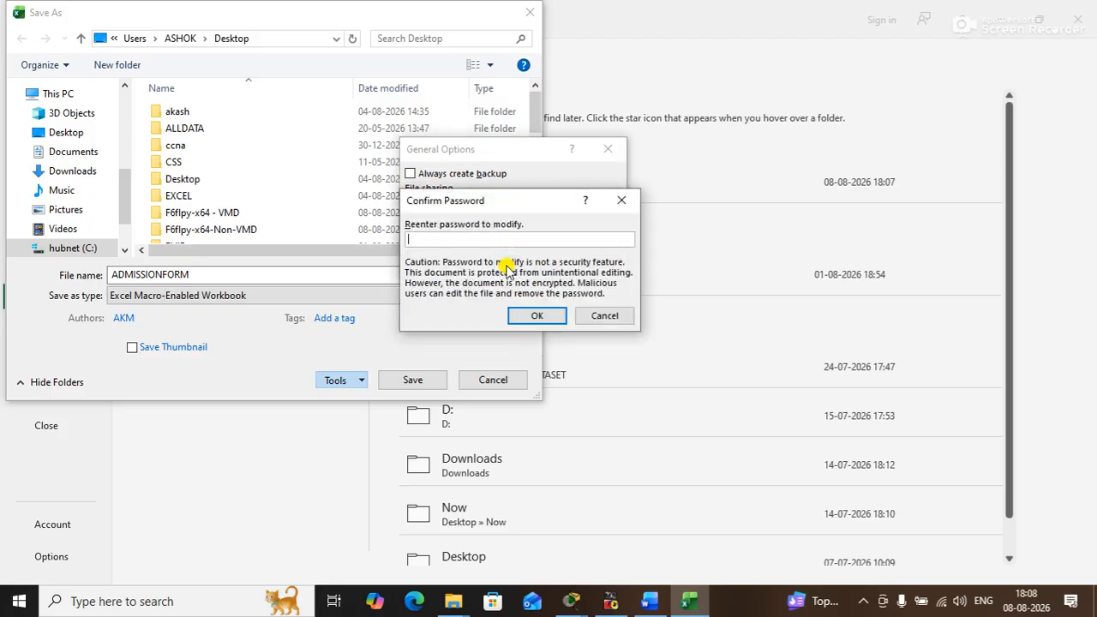
text(12345)
click(537, 315)
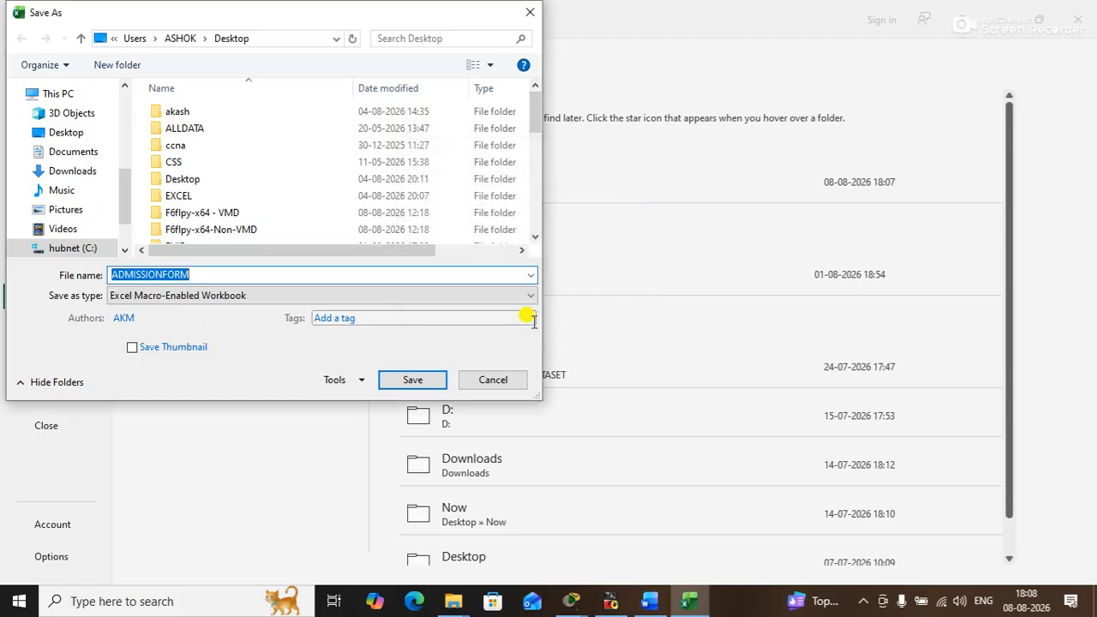
click(415, 380)
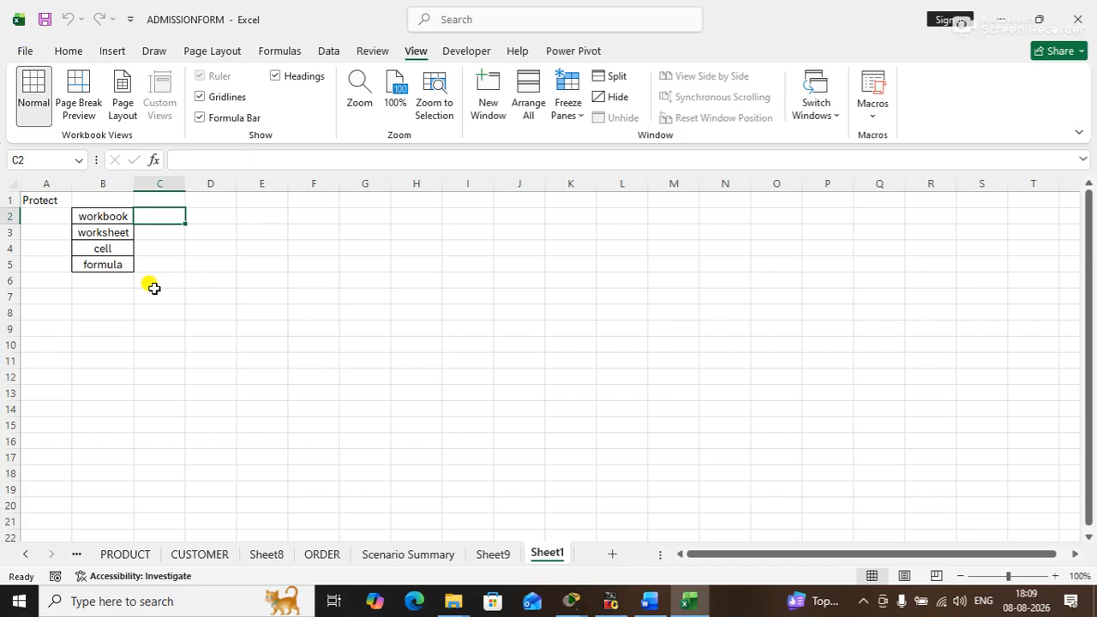
- Close the workbook and reopen the Desktop ADMISSIONFORM as read-only using its opening password, with its macro content enabled
click(26, 49)
click(50, 426)
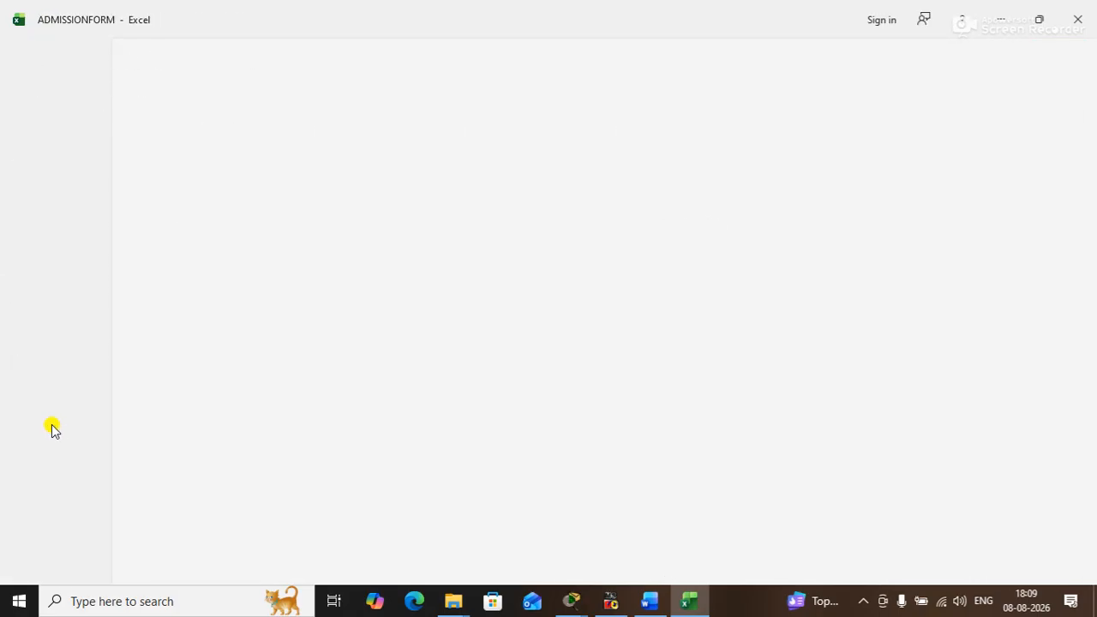
click(22, 50)
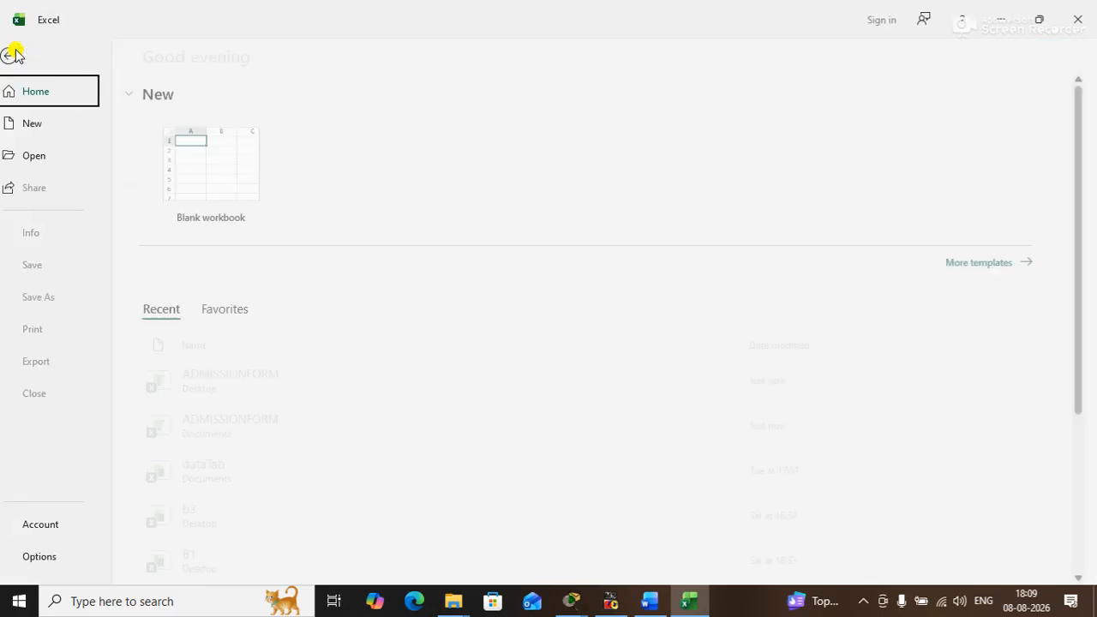
click(236, 390)
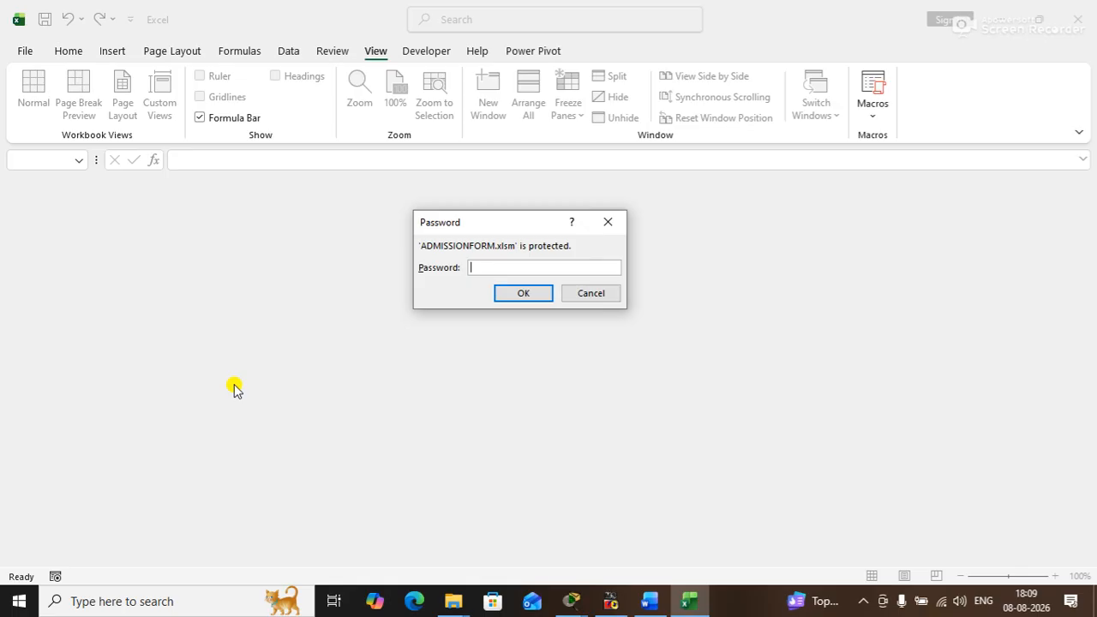
text(***)
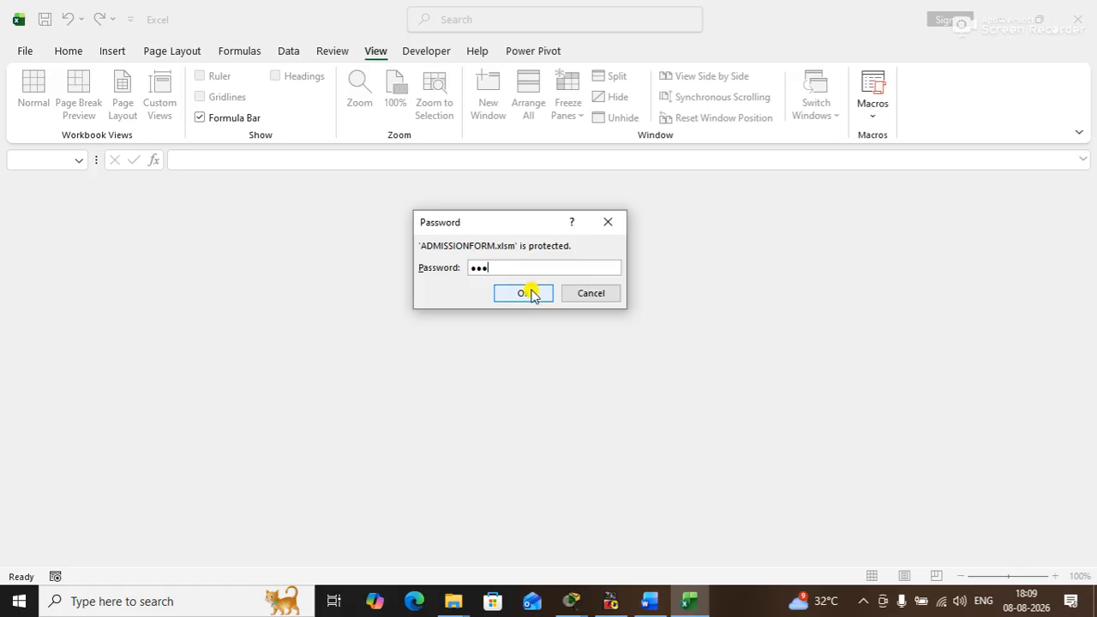
click(526, 293)
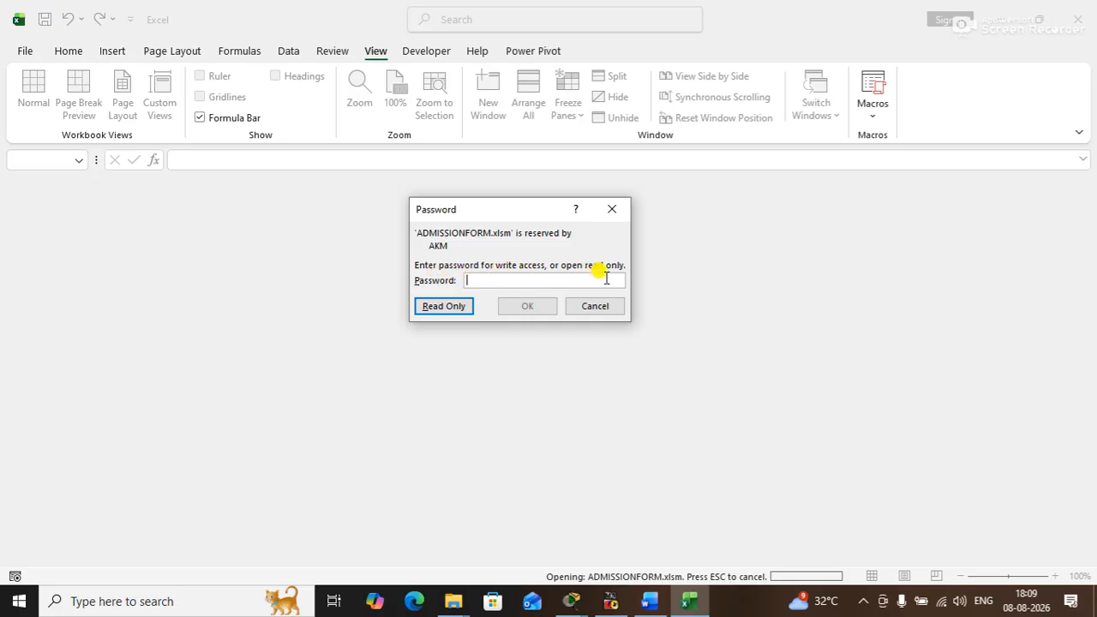
click(442, 305)
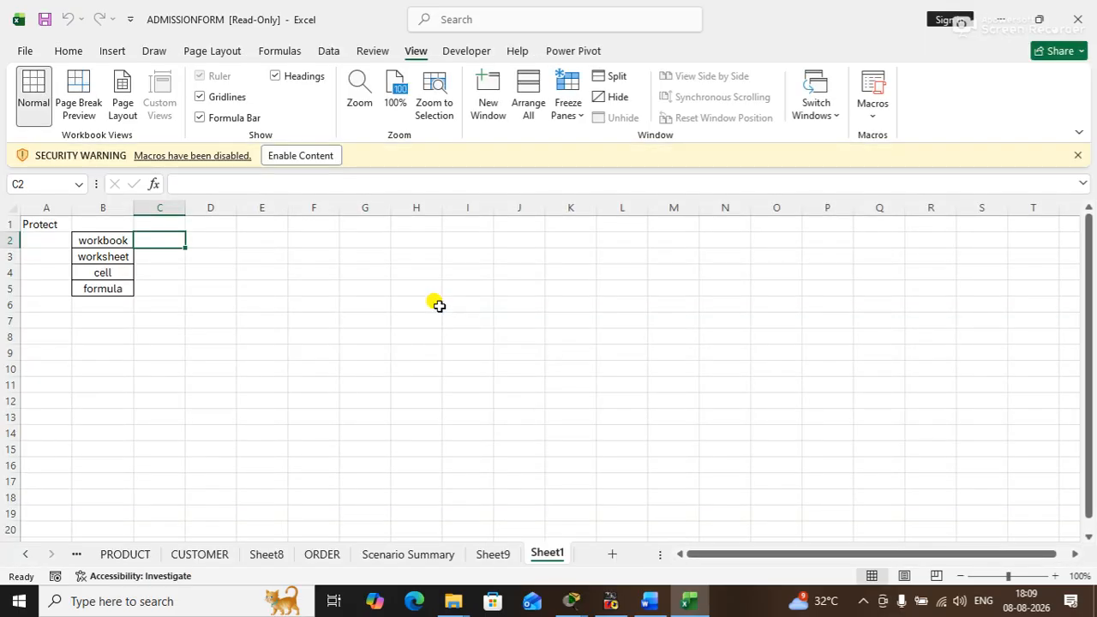
click(316, 157)
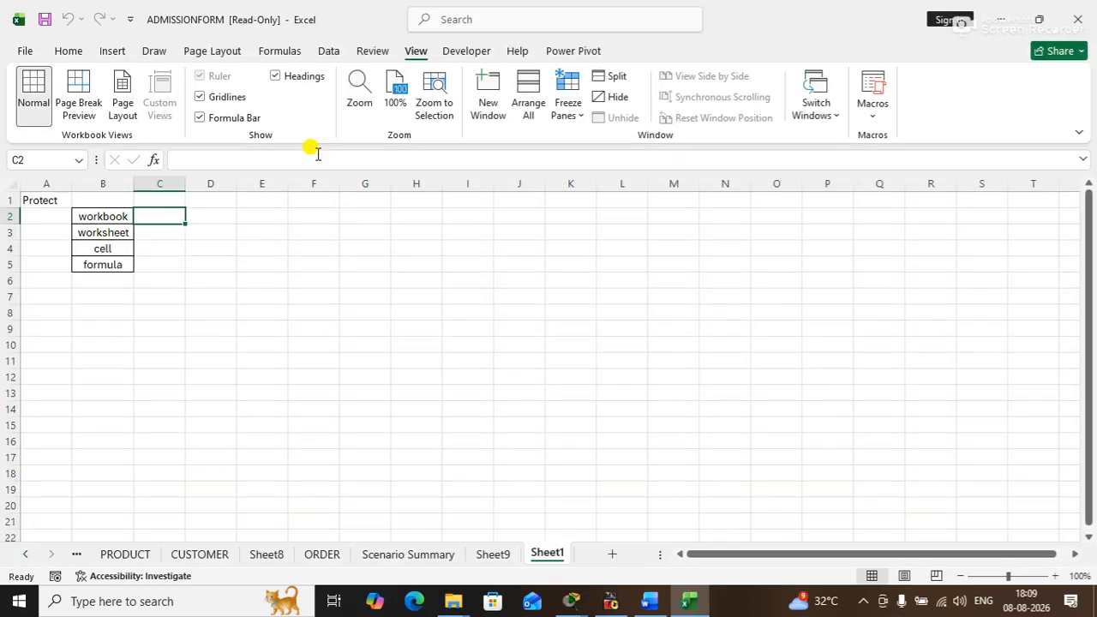
- Enter 9 in cell C4 of Sheet1 in the read-only workbook
click(148, 247)
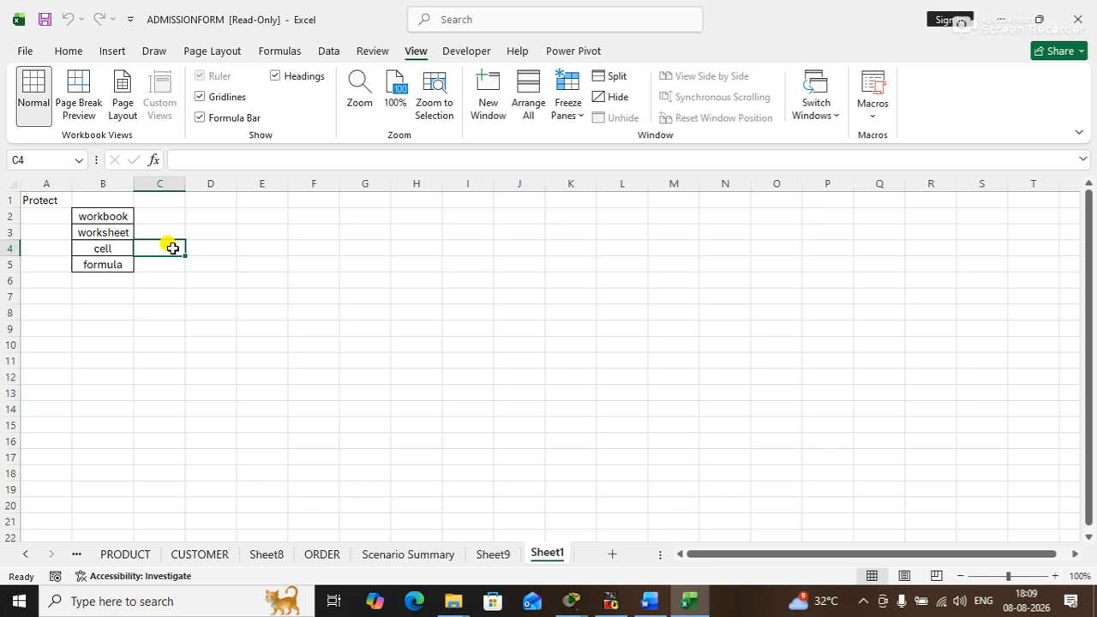
text(9)
key(Return)
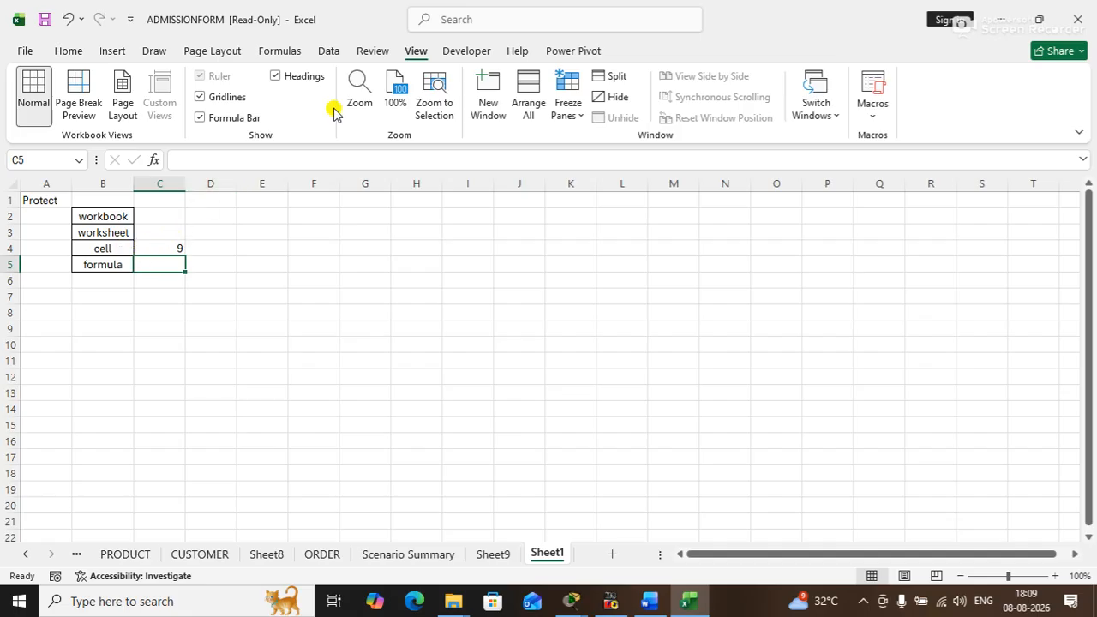
click(105, 247)
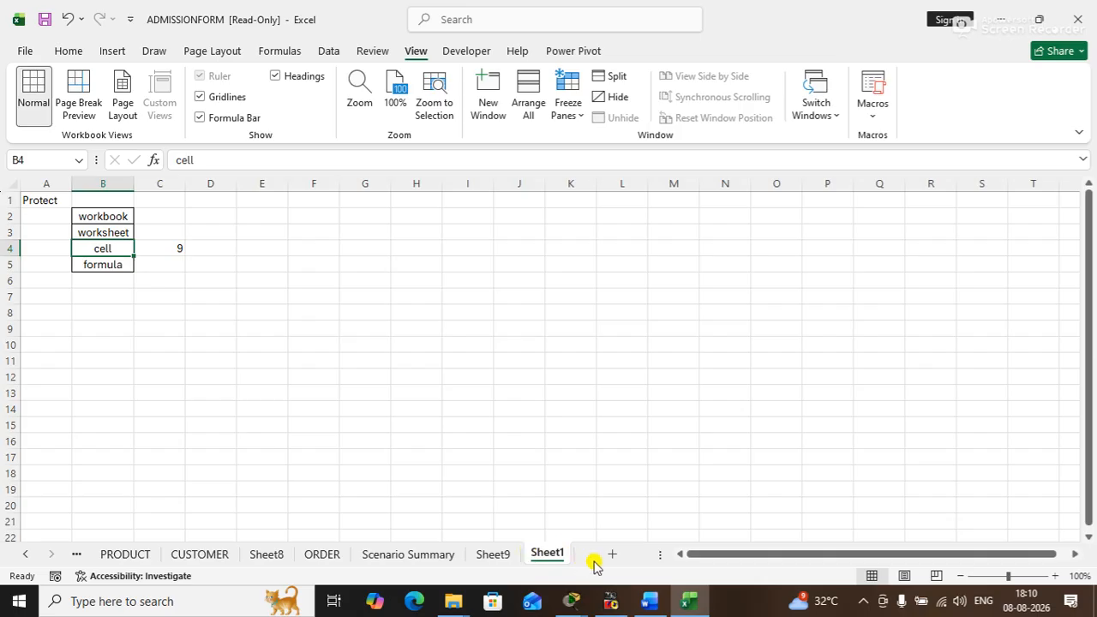
- Delete the Scenario Summary sheet from the read-only workbook
click(497, 555)
click(436, 555)
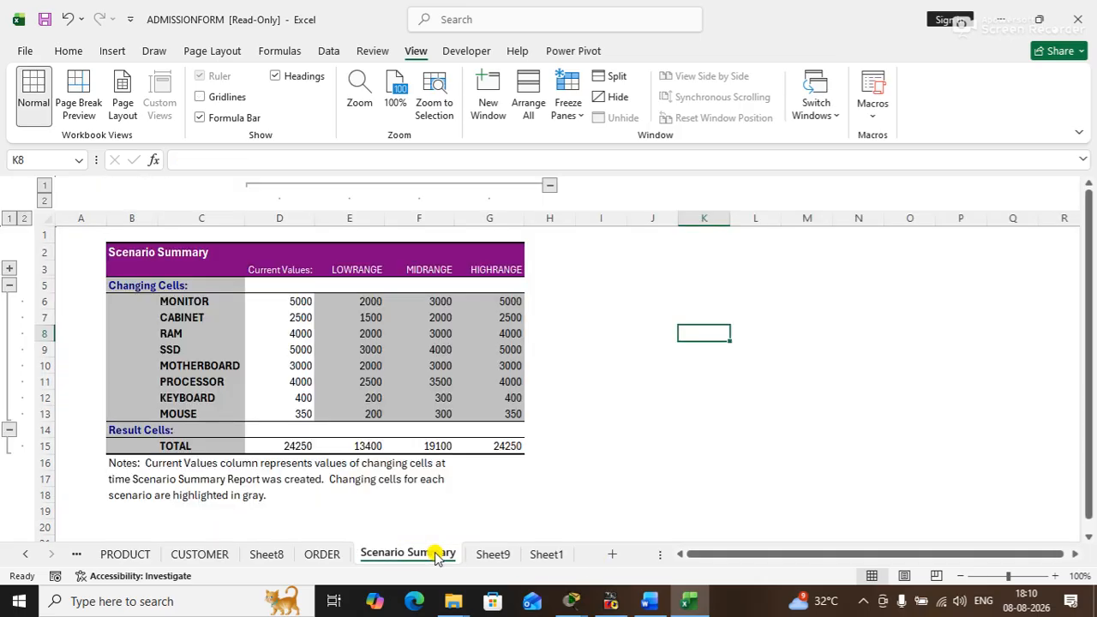
right_click(436, 555)
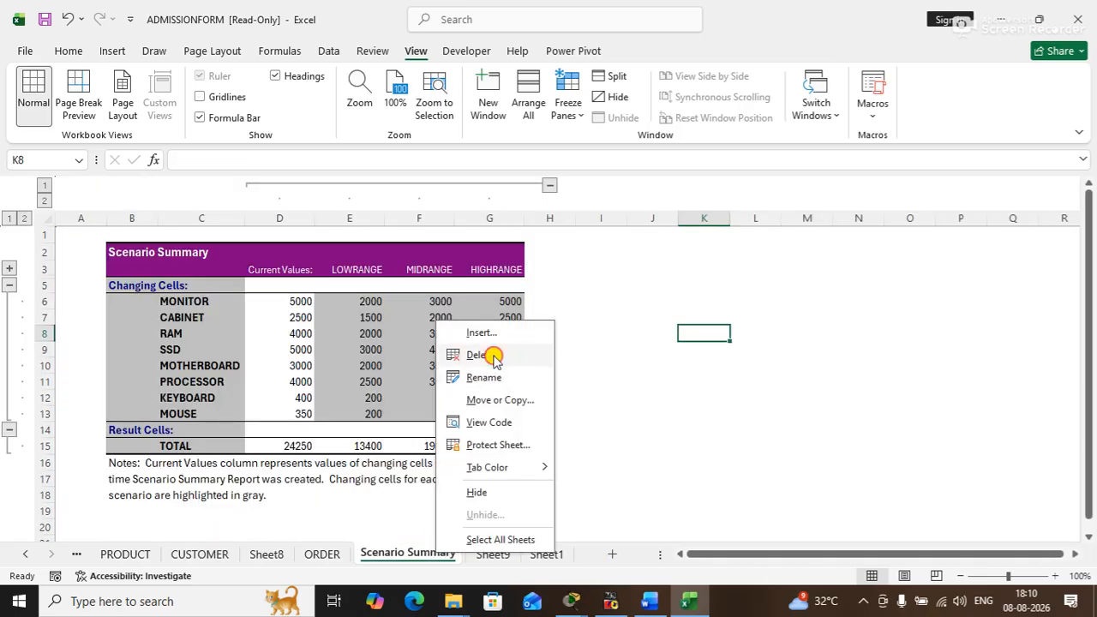
click(492, 354)
click(572, 338)
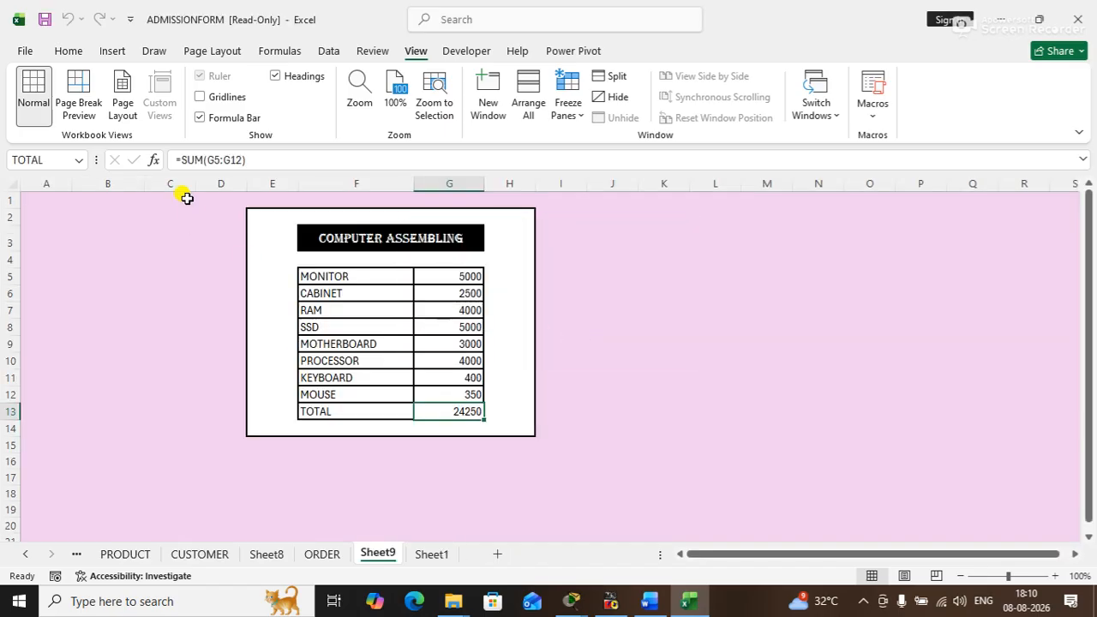
- Close the read-only ADMISSIONFORM workbook without saving its changes
click(23, 49)
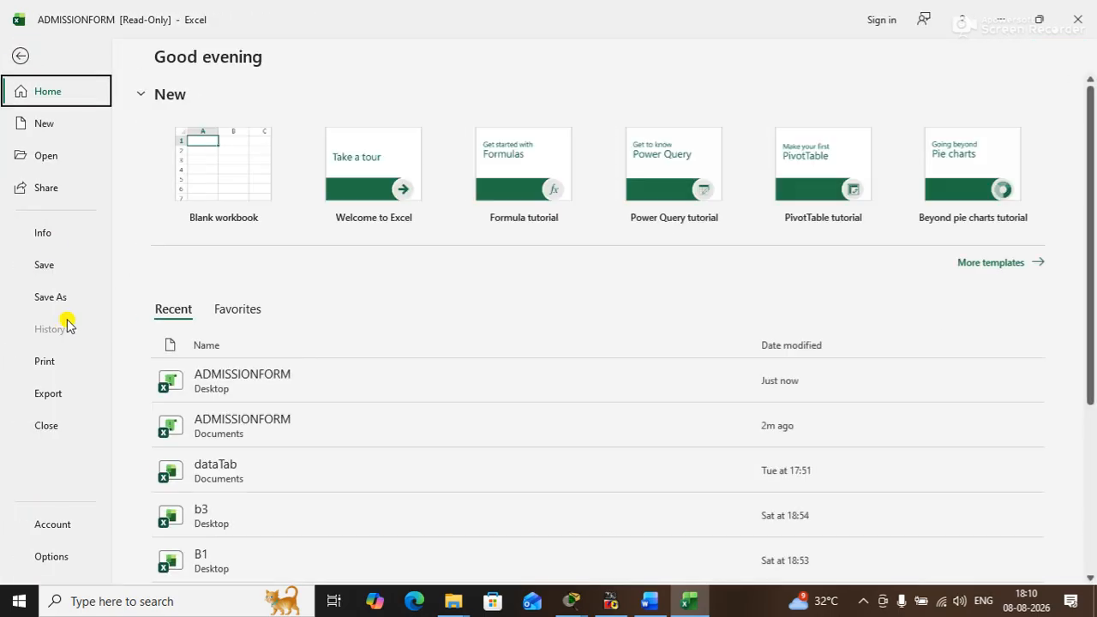
click(45, 425)
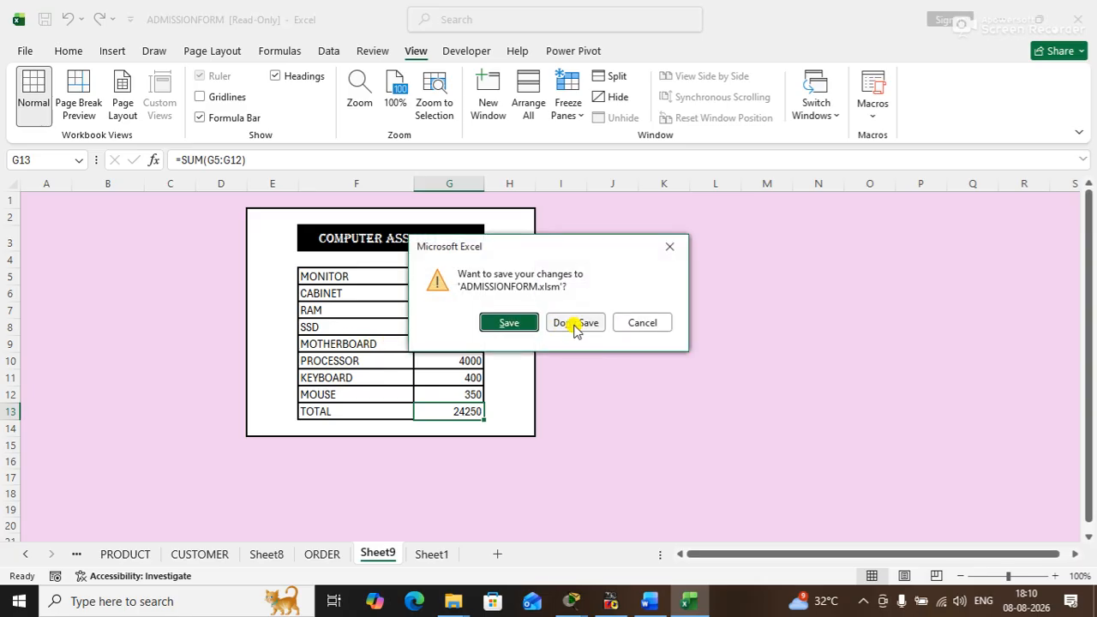
click(571, 323)
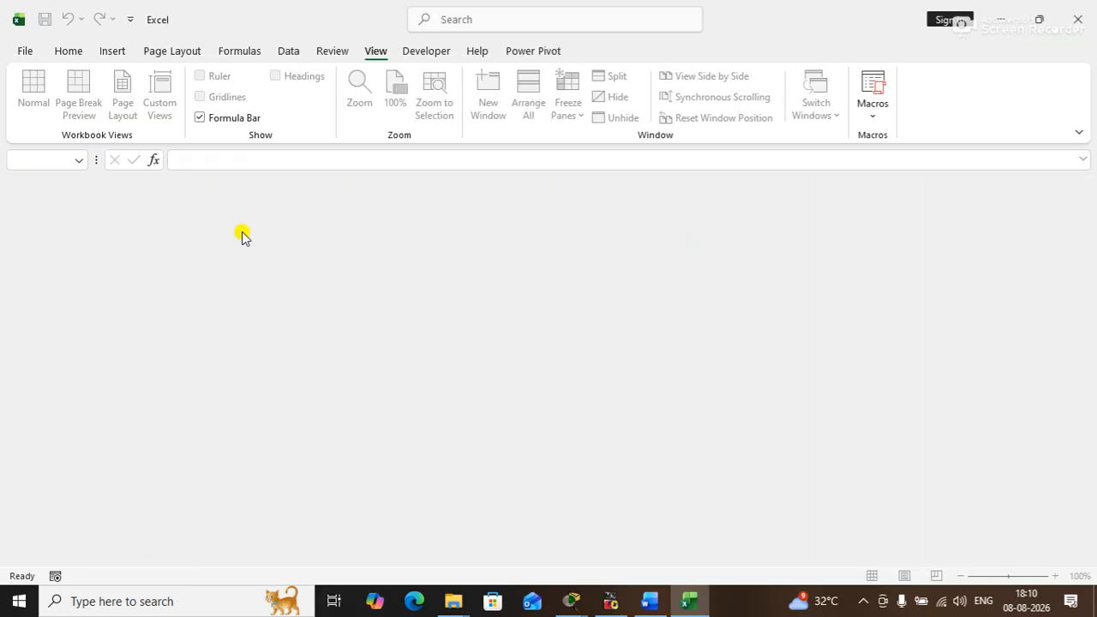
click(26, 52)
click(230, 383)
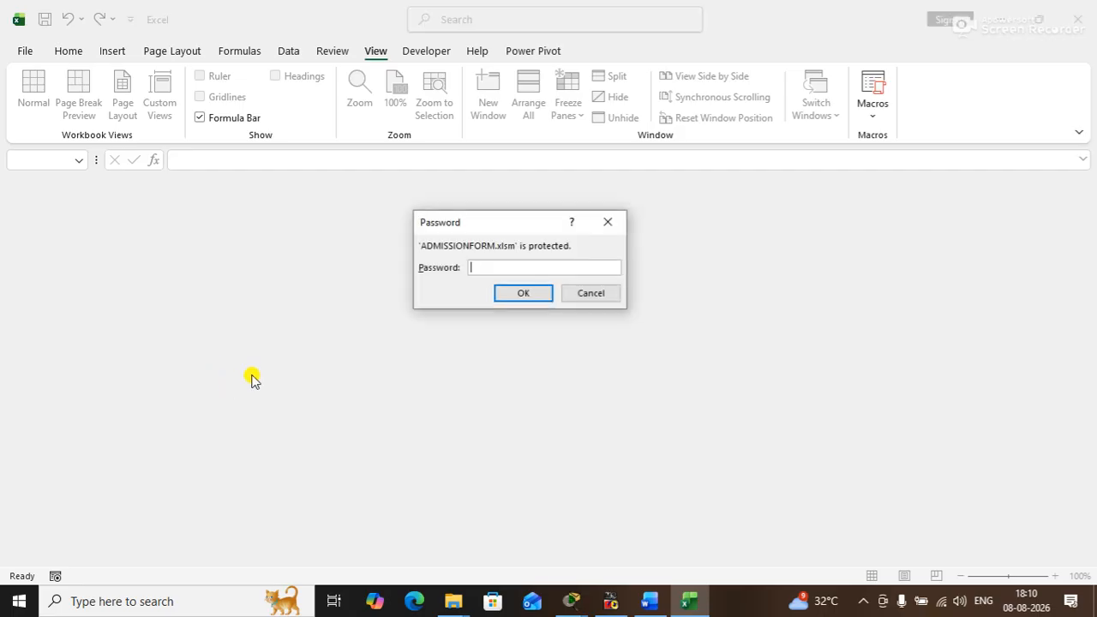
click(574, 294)
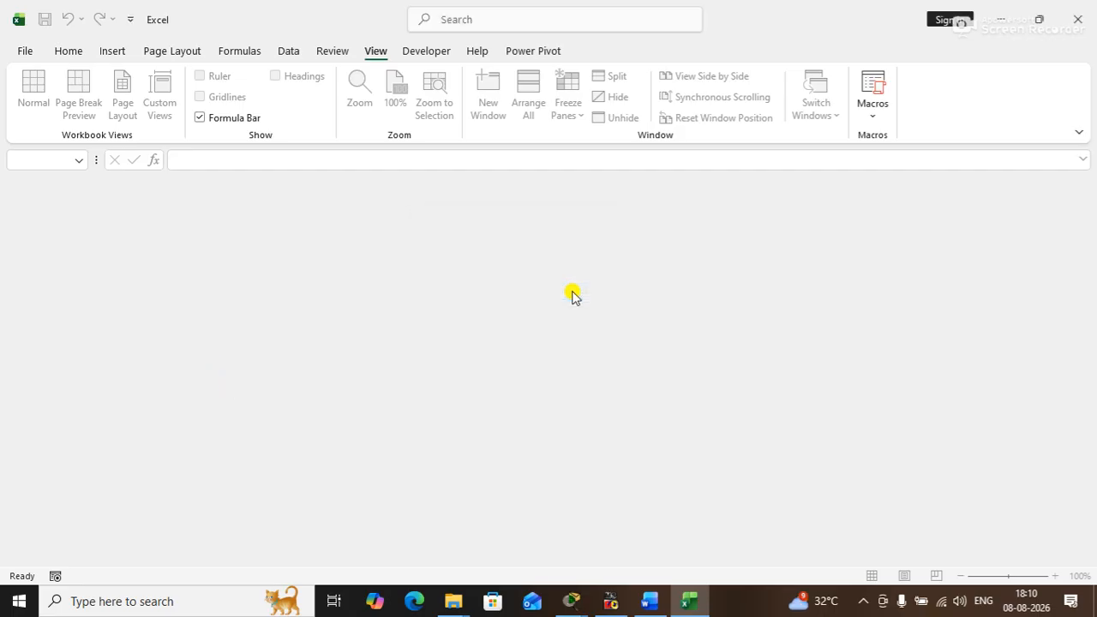
- Reopen the Desktop ADMISSIONFORM with write access by entering both its opening password and its password to modify
click(29, 49)
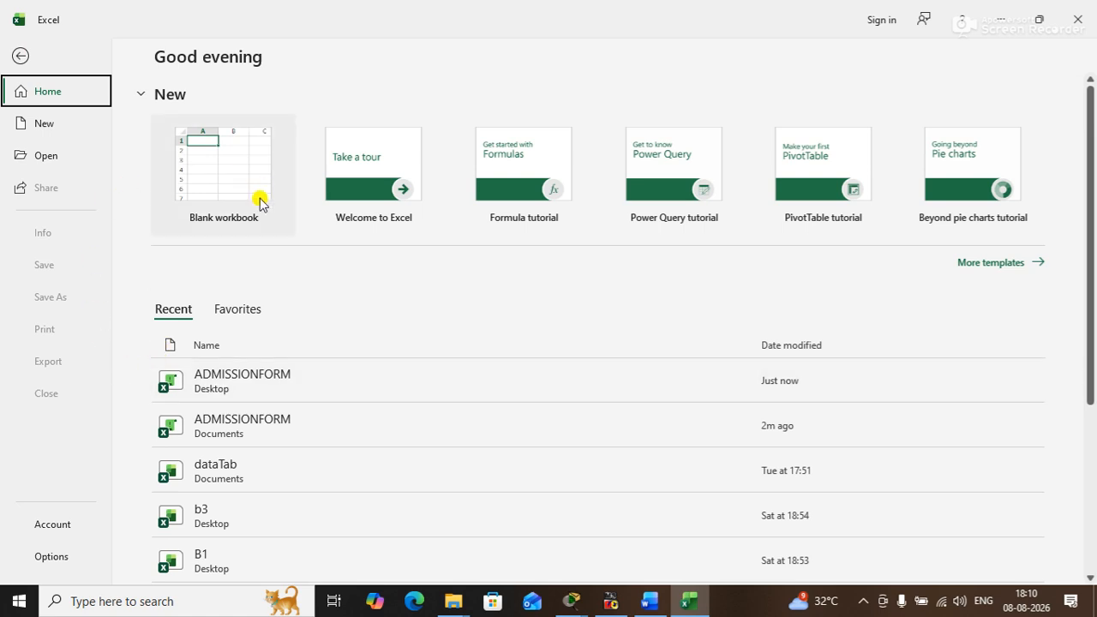
click(243, 377)
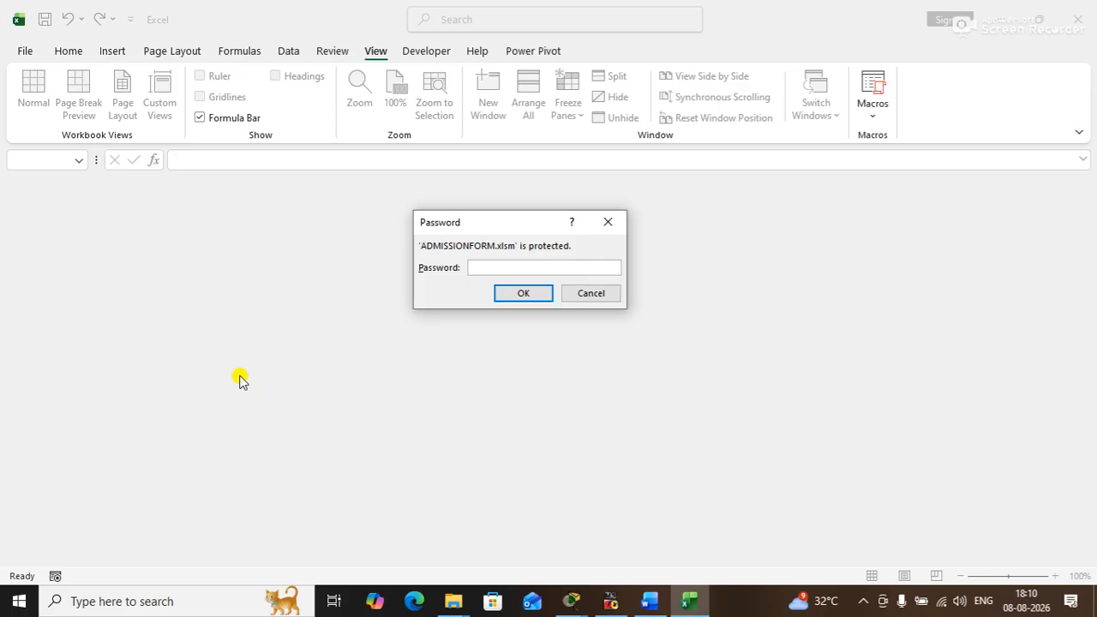
key(Return)
text(a)
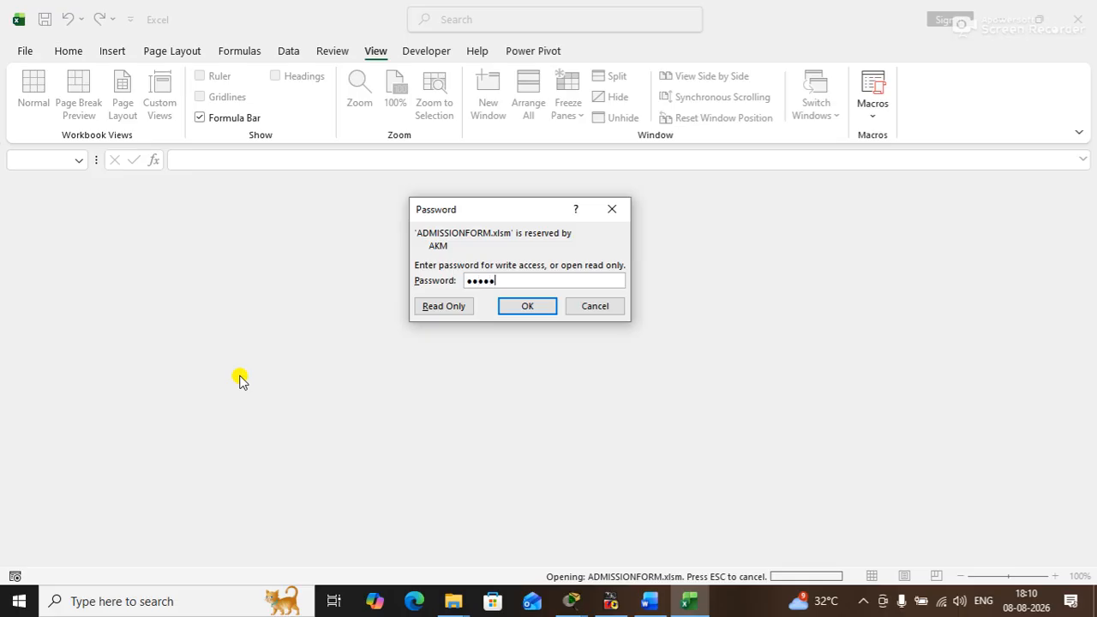
key(Return)
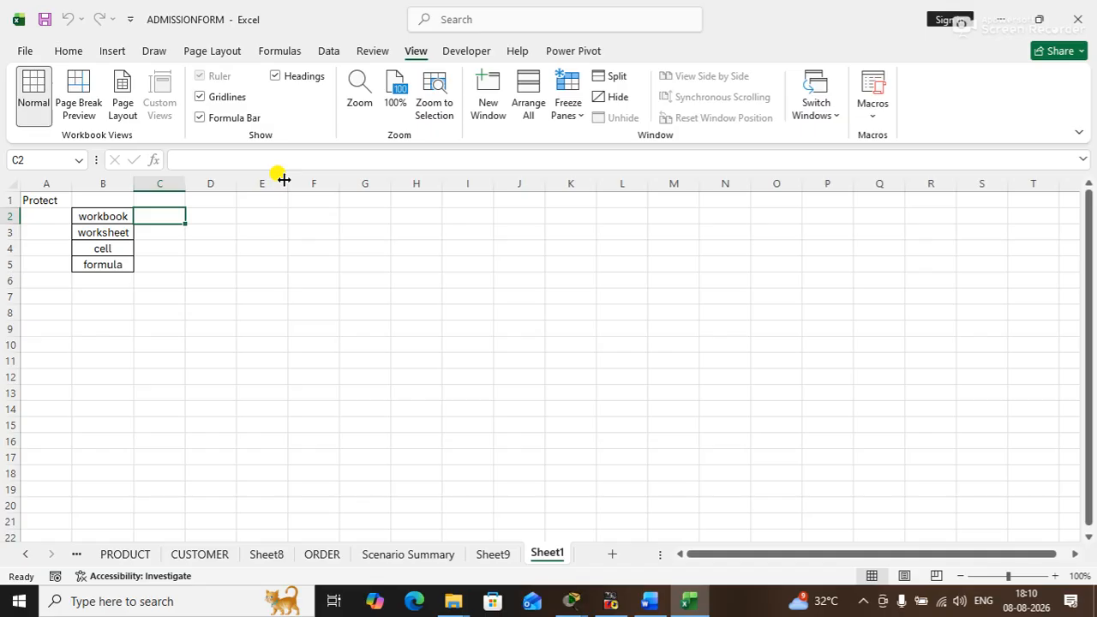
click(171, 271)
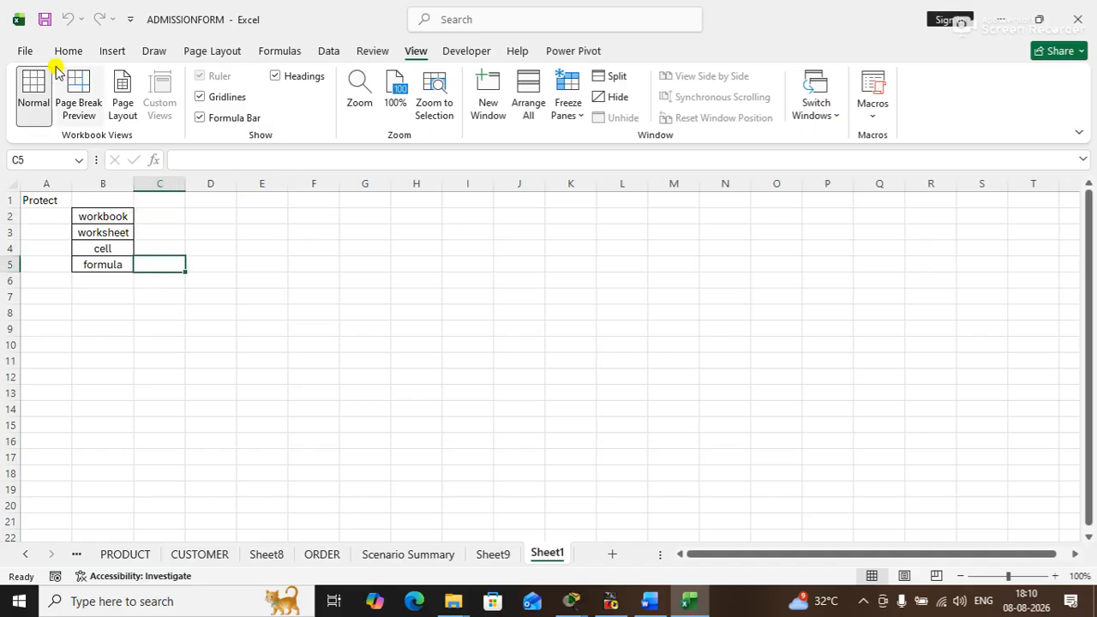
click(29, 54)
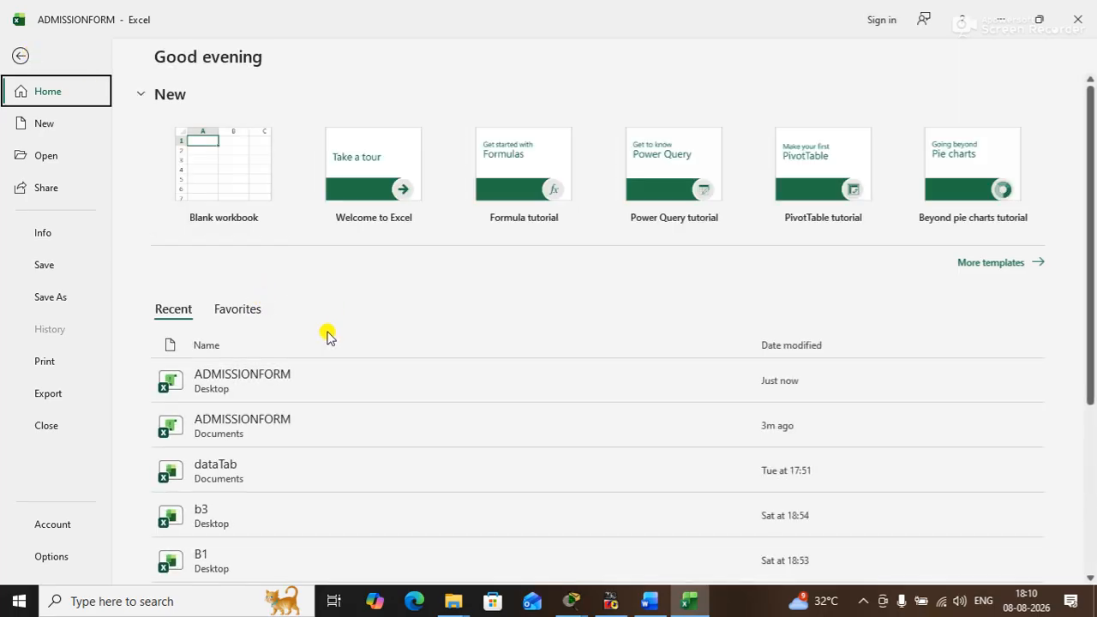
click(20, 55)
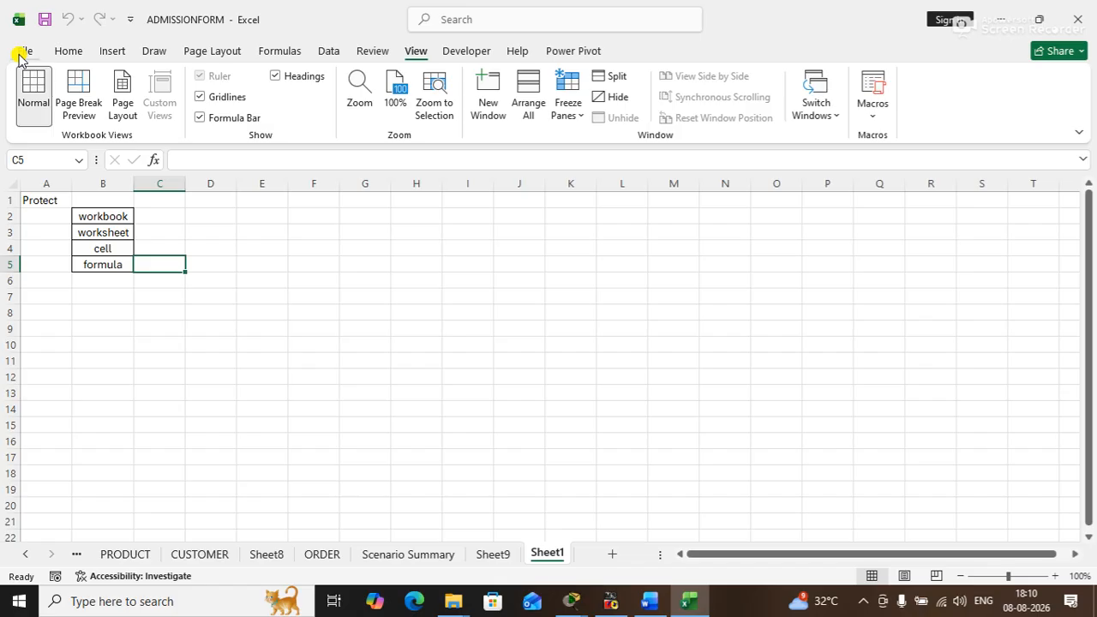
- Enter com in cell C2 of Sheet1 and center it horizontally
click(155, 215)
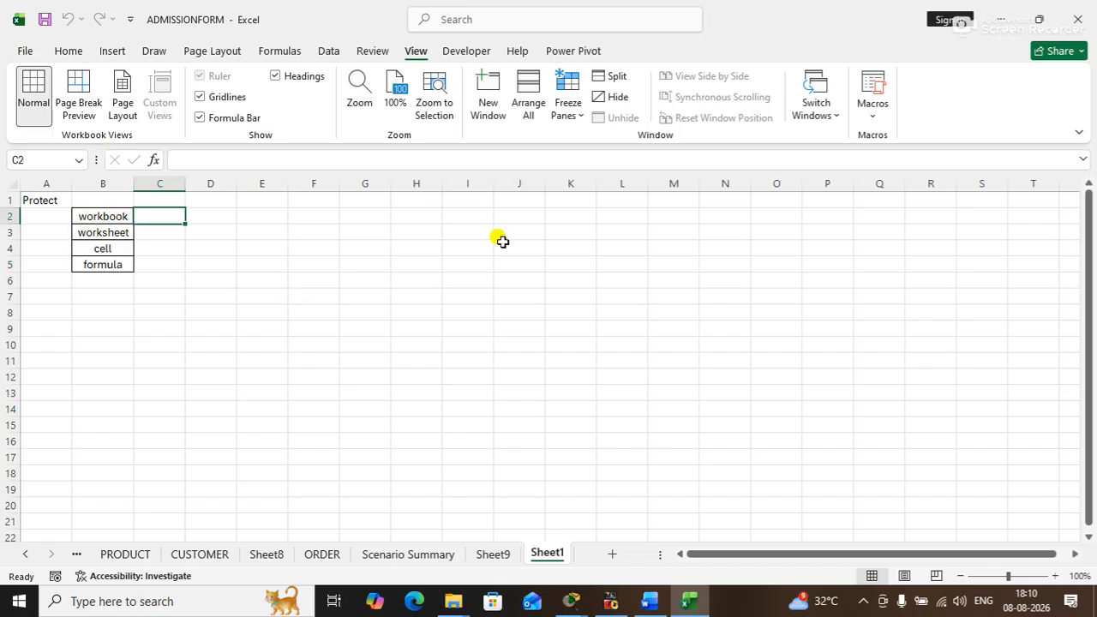
text(com)
key(Return)
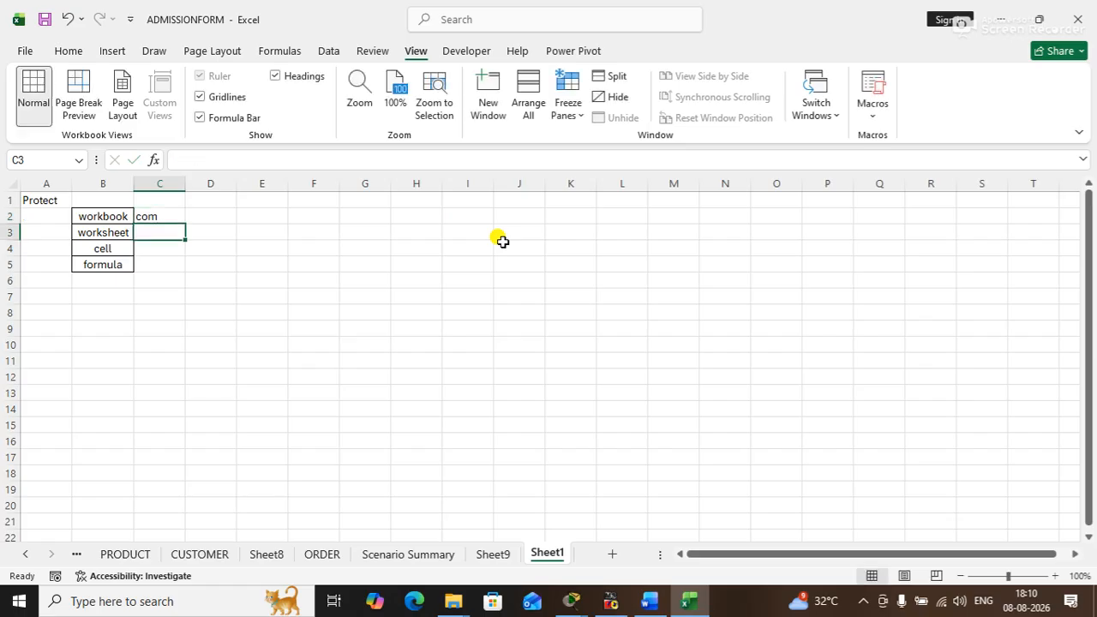
click(149, 214)
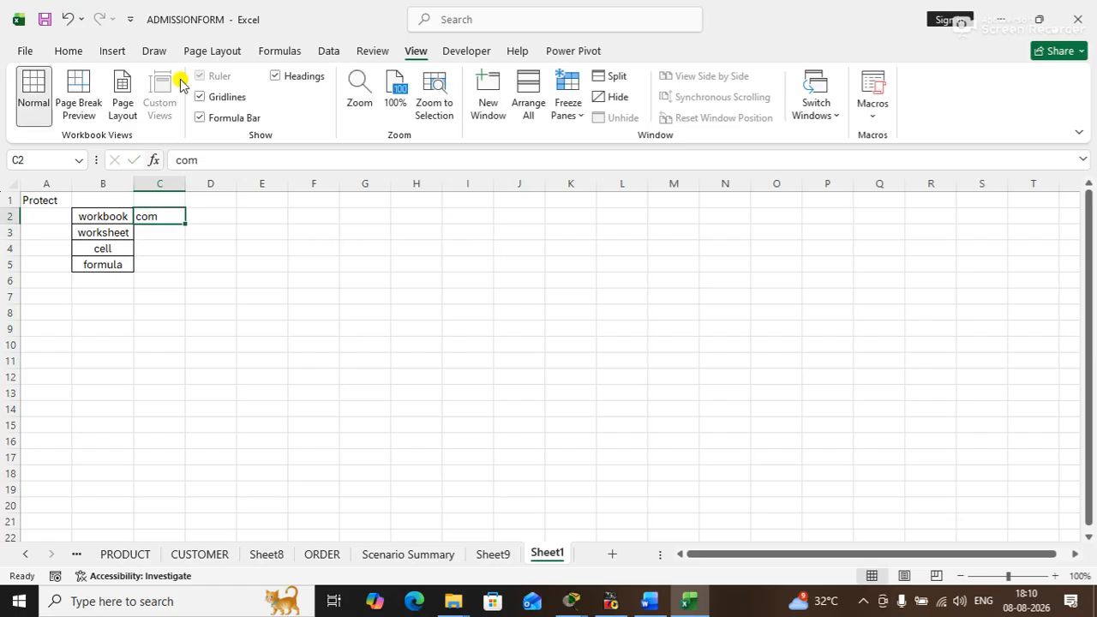
click(65, 51)
click(322, 107)
click(264, 197)
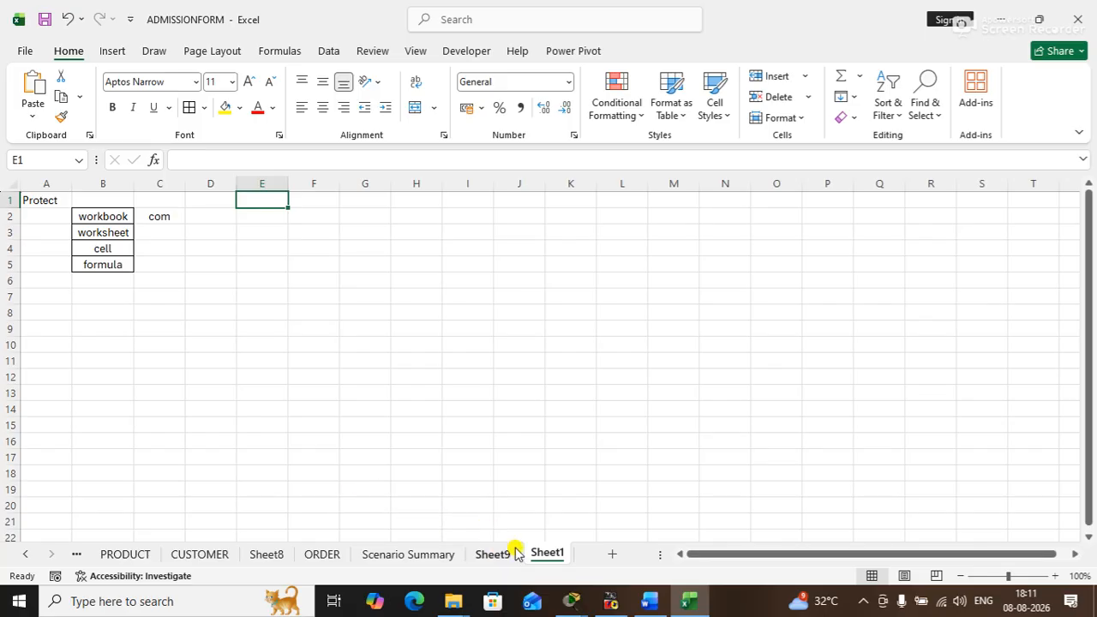
- Protect Sheet1 with a password to unprotect it, keeping the default permissions, and confirm the password
click(361, 53)
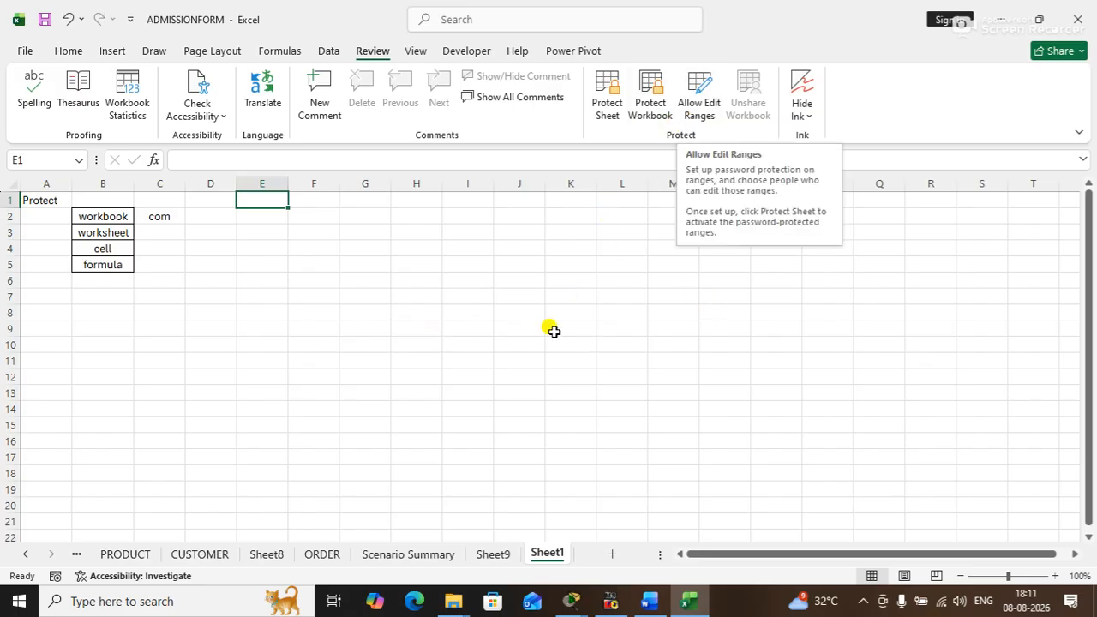
right_click(541, 557)
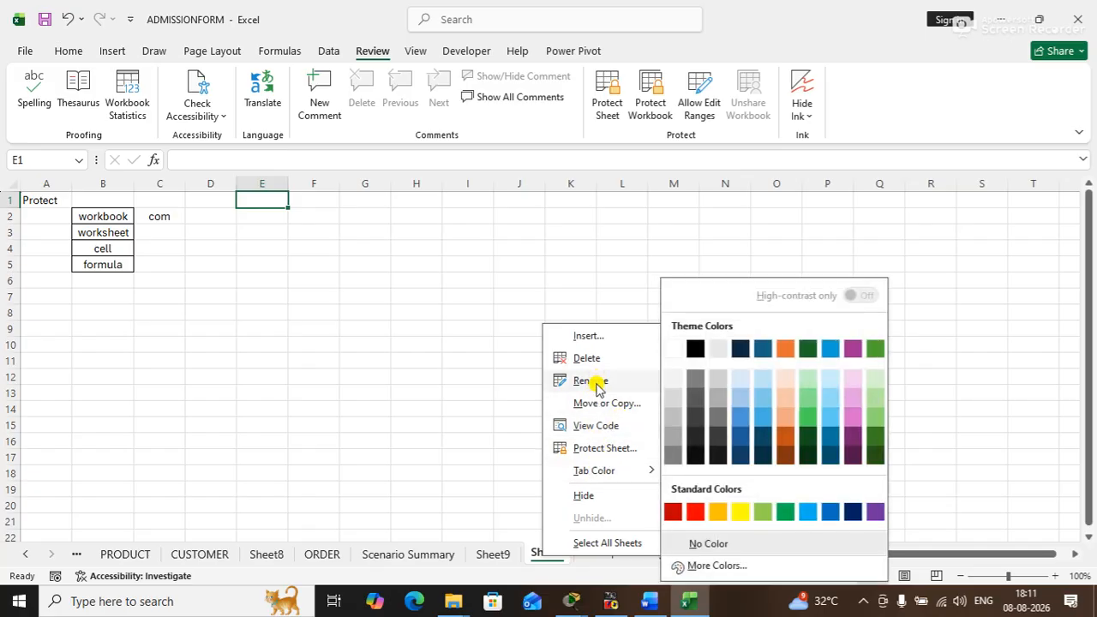
click(591, 448)
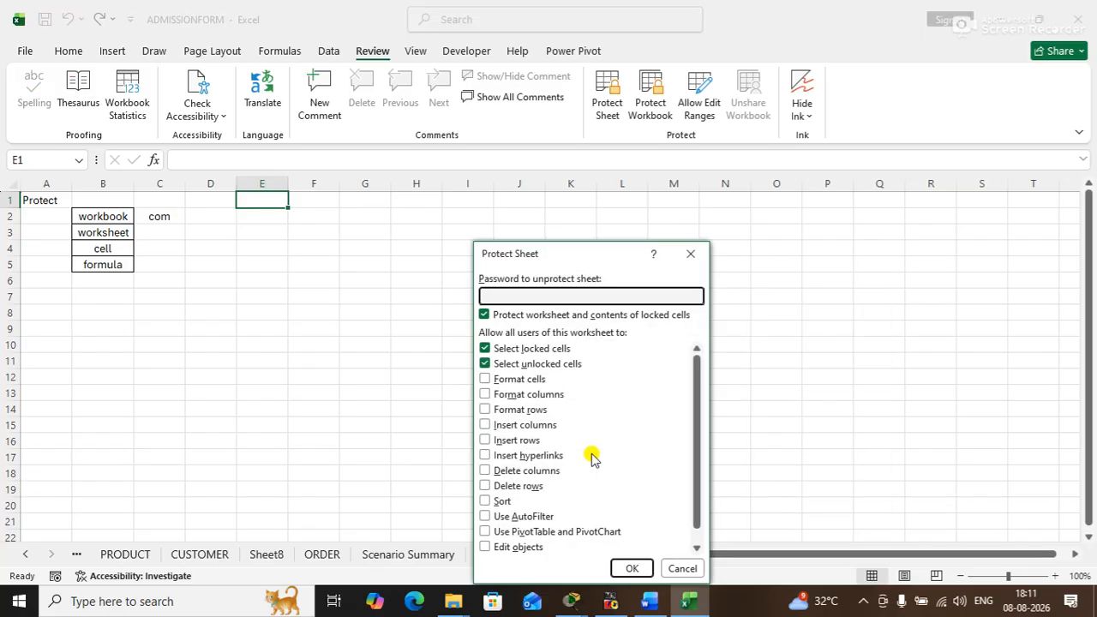
drag(526, 255, 518, 146)
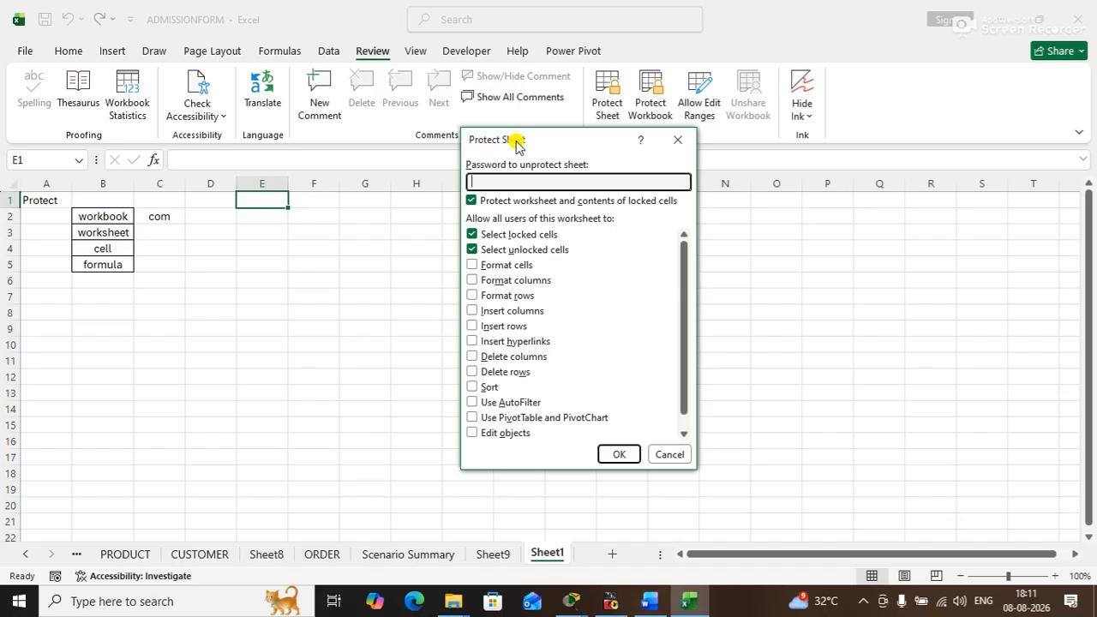
key(Return)
text(1)
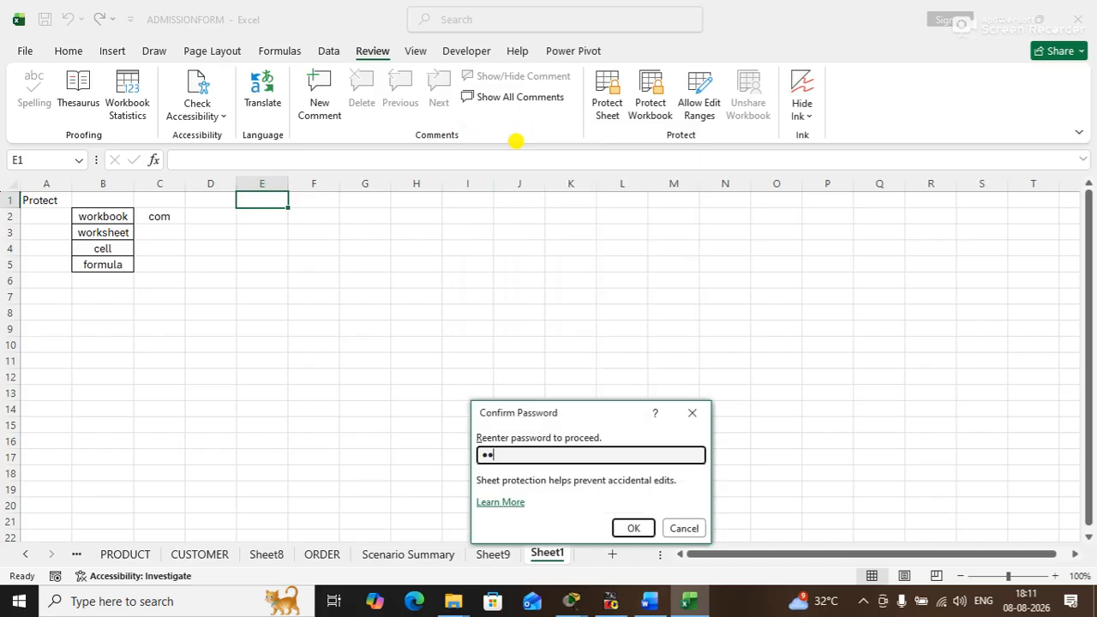
text(23)
key(Return)
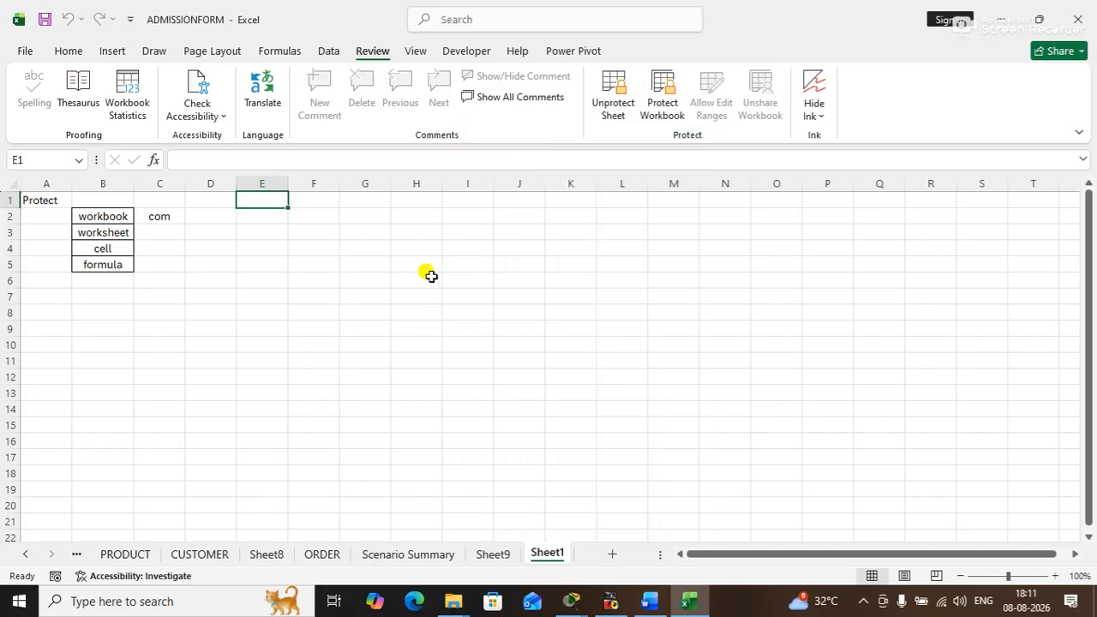
- Try to edit cells C2 and C6 on the protected Sheet1 to test its protection
click(239, 232)
click(212, 230)
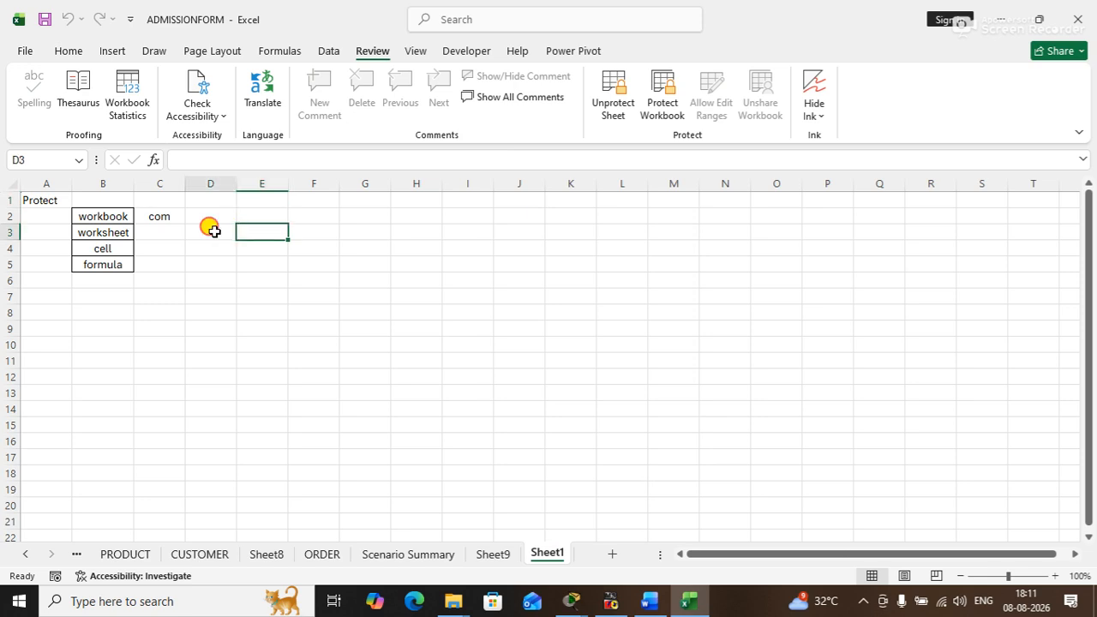
double_click(171, 217)
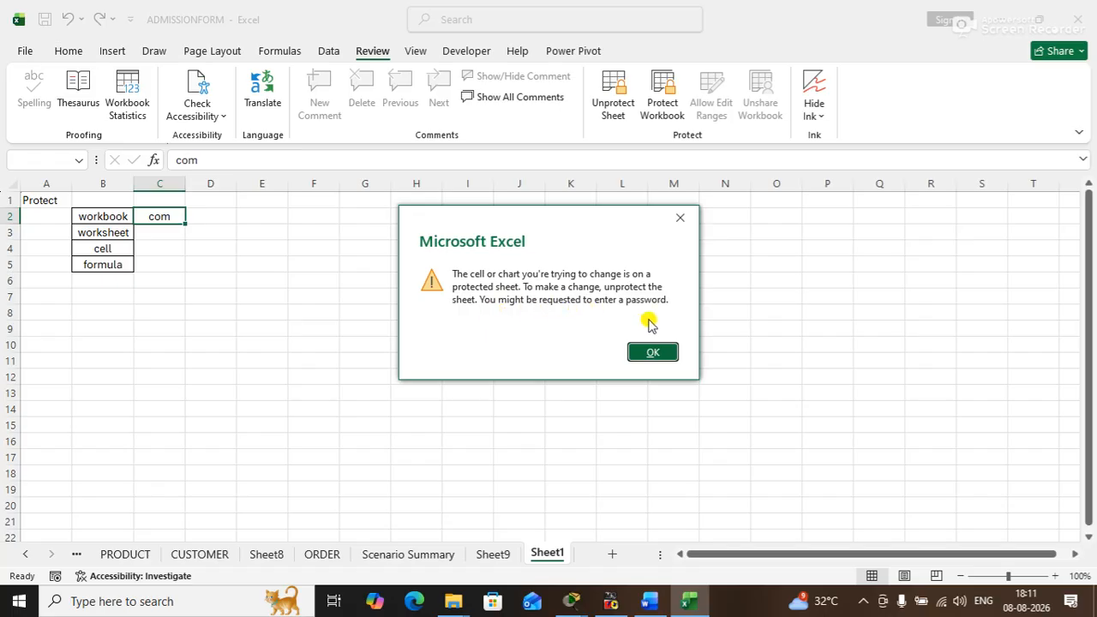
click(644, 351)
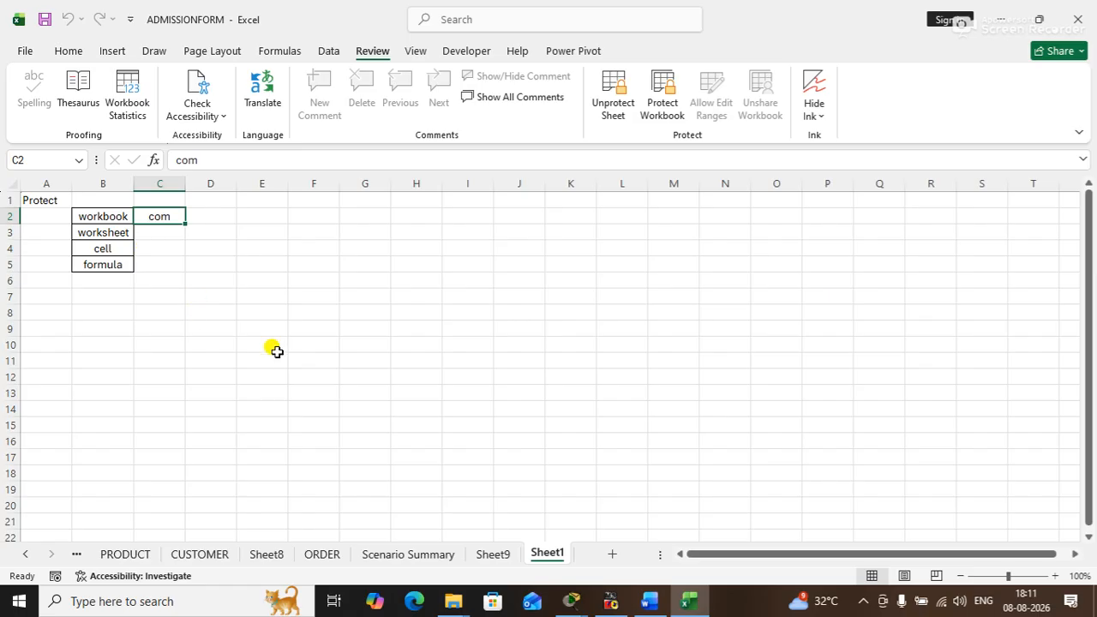
click(243, 340)
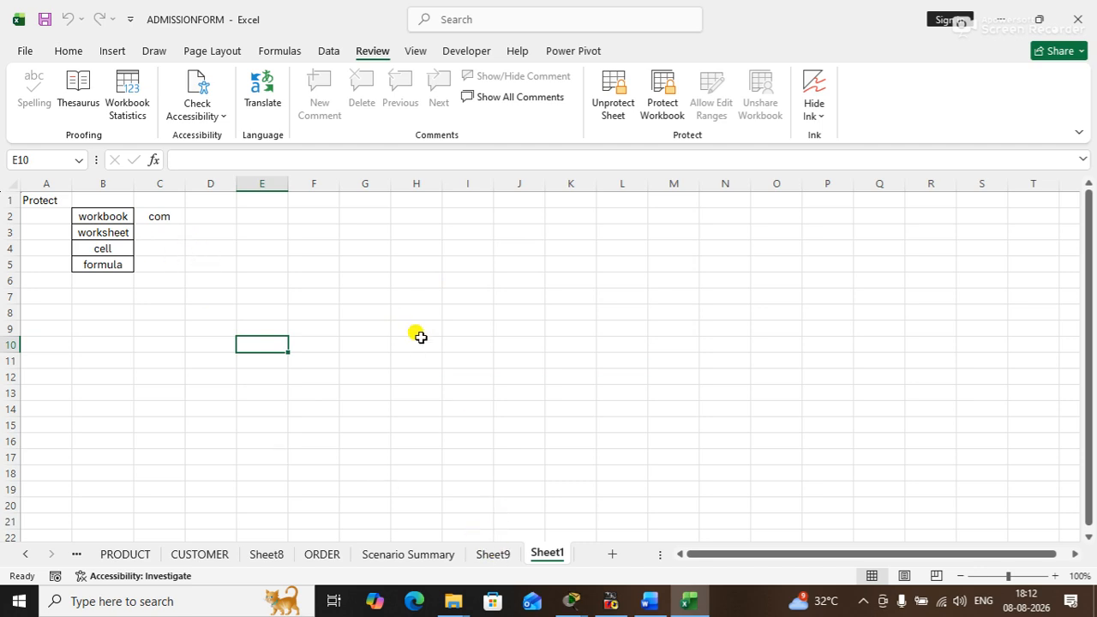
click(176, 281)
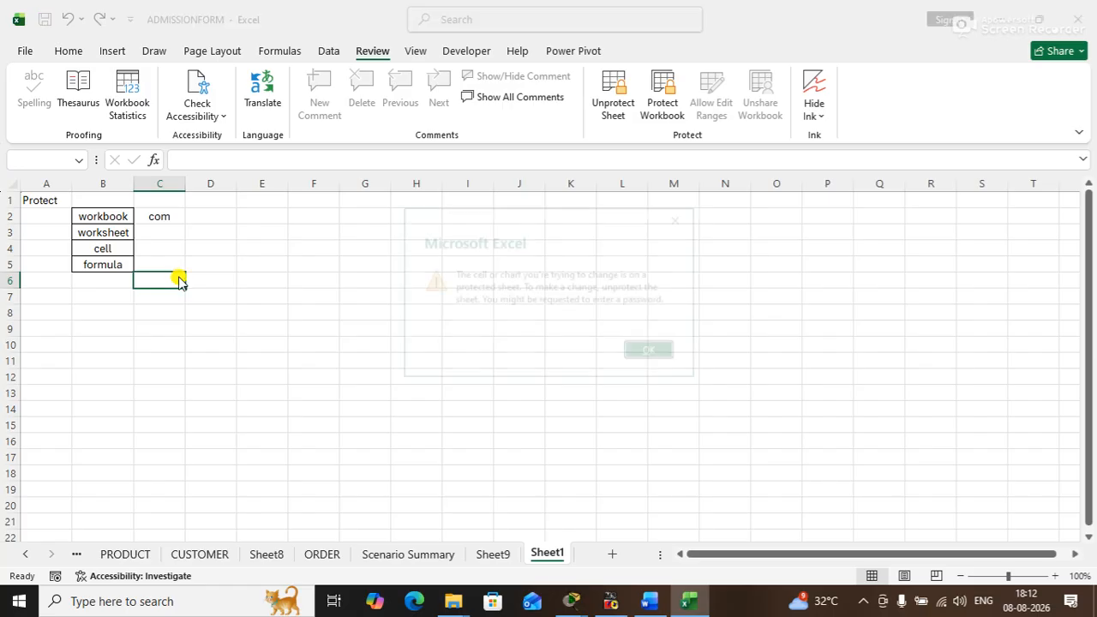
key(Return)
- Enter 99 in cell K8 of Sheet9 to test editing there, and clear it again
click(484, 555)
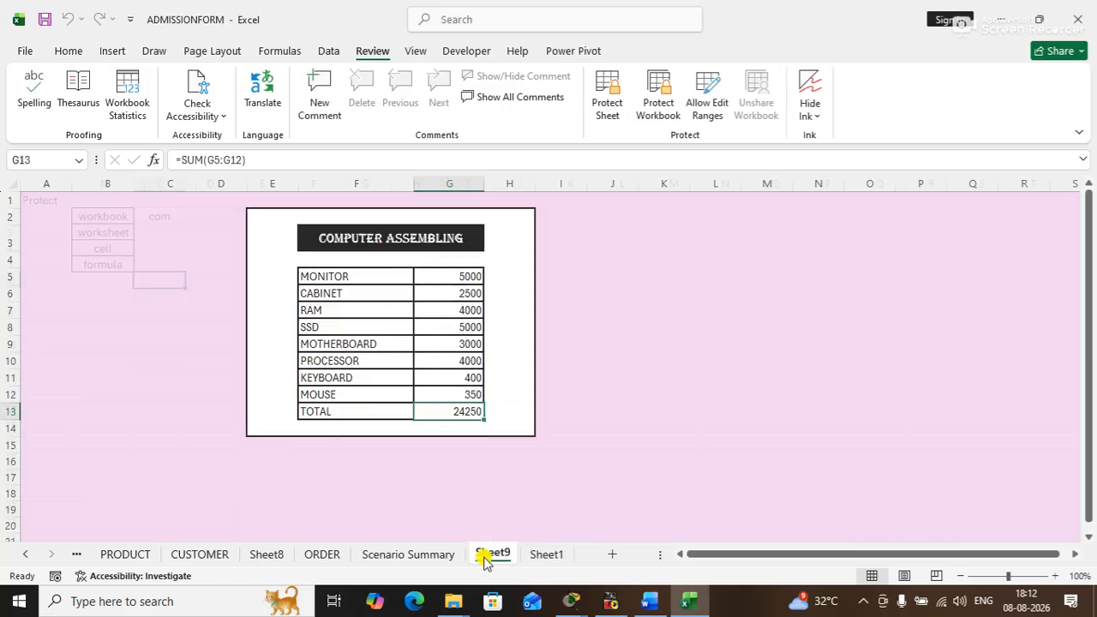
click(638, 323)
text(99)
key(Return)
click(656, 326)
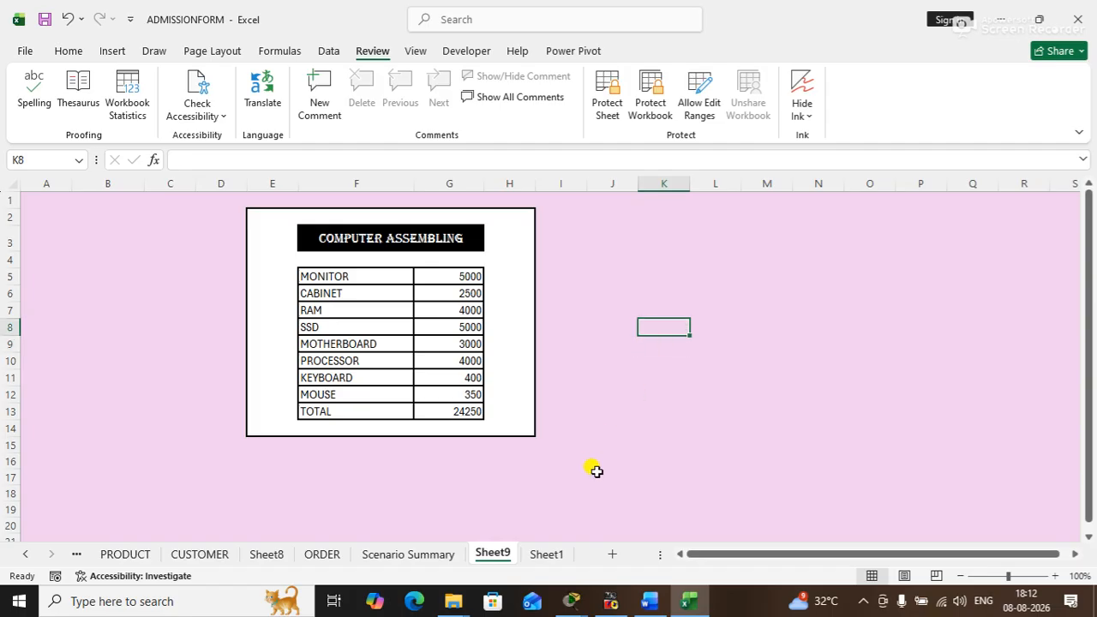
- Unprotect Sheet1 by entering its sheet password, with cell C2 selected
click(549, 554)
click(168, 230)
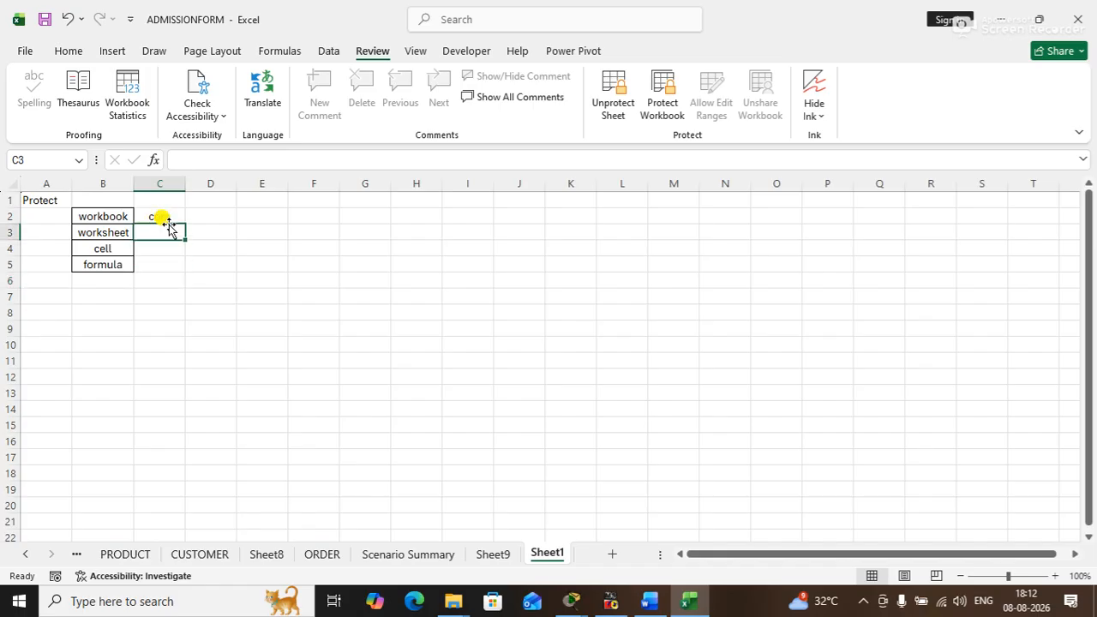
click(161, 215)
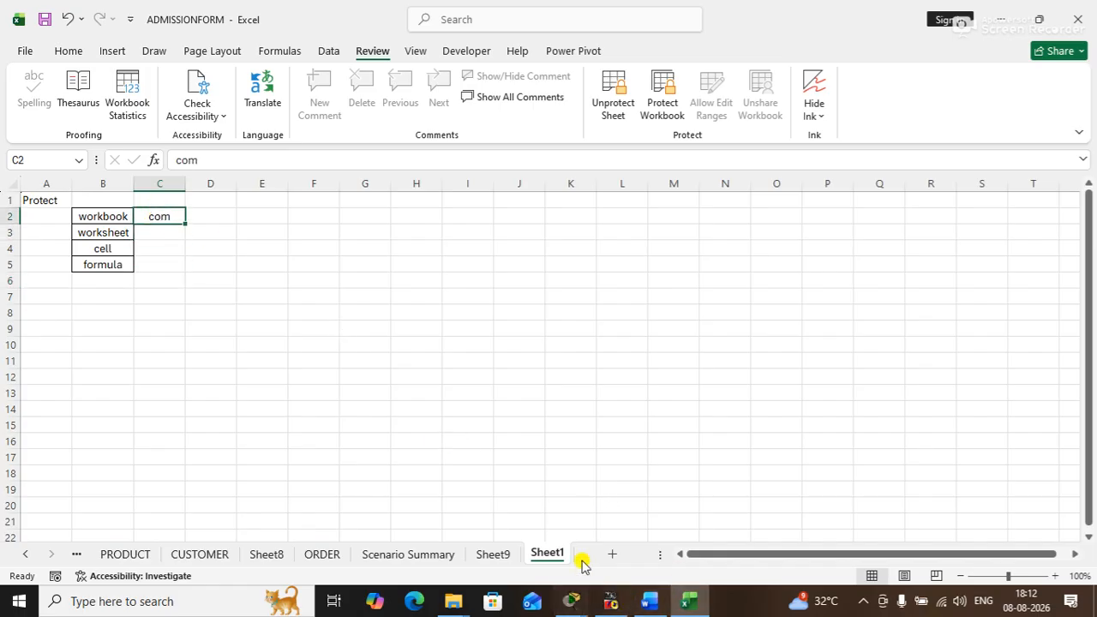
right_click(555, 554)
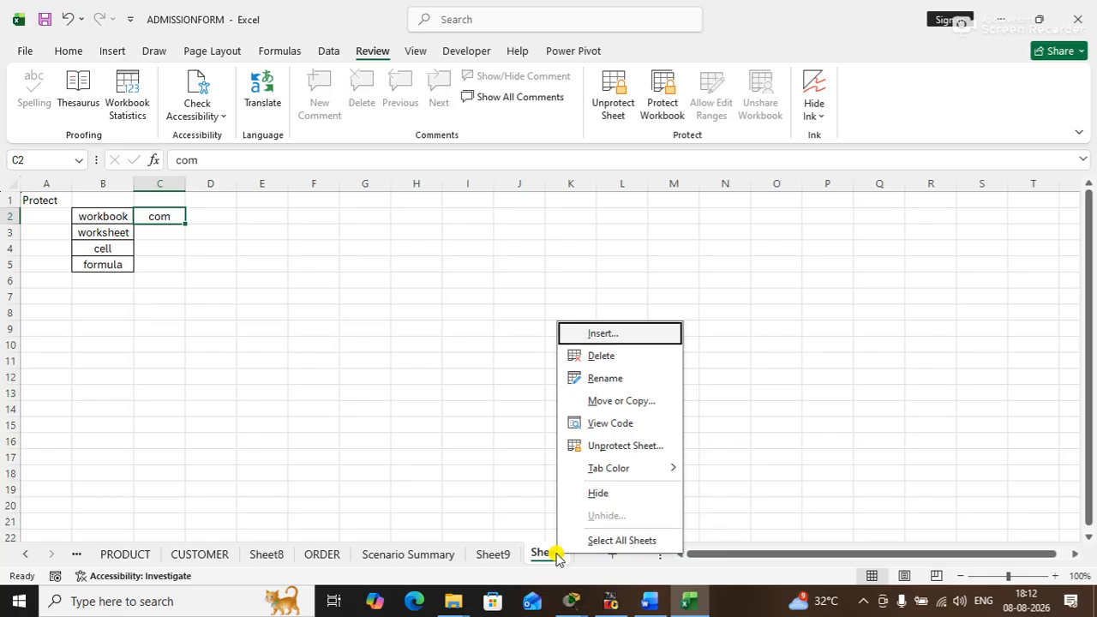
click(612, 445)
text(123)
key(Return)
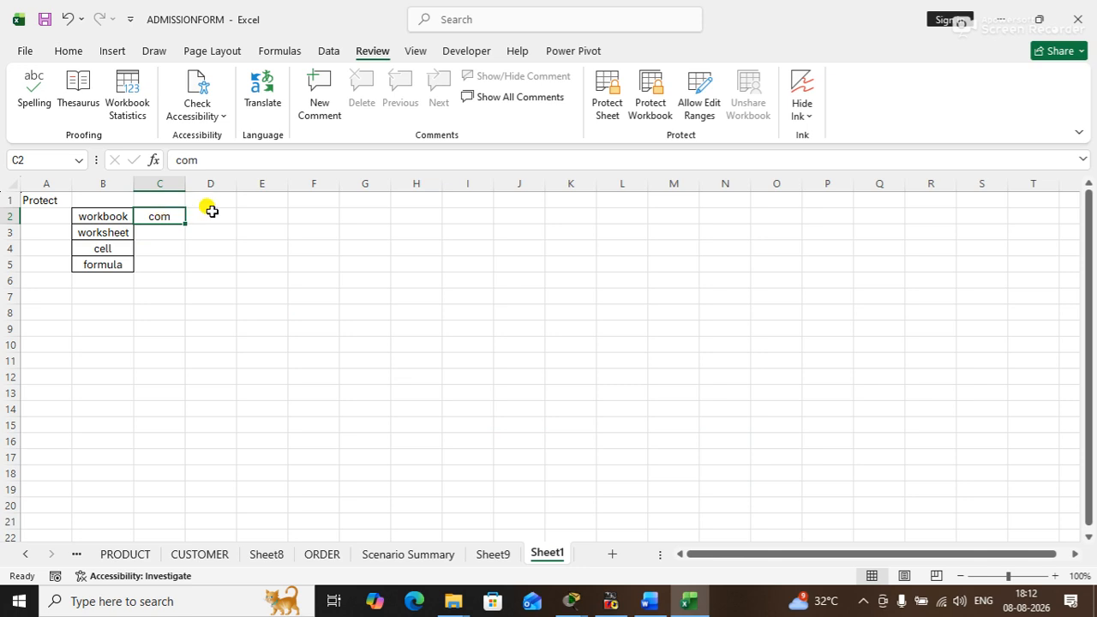
- Enter yes in cells C2 and C3 beside the workbook and worksheet labels
text(yes)
key(Return)
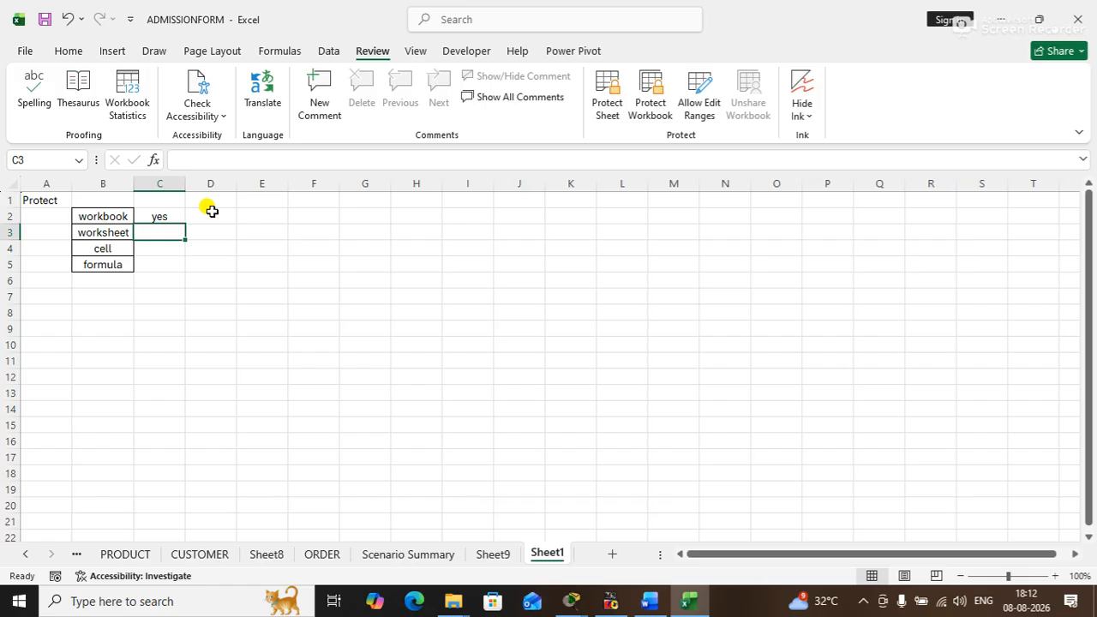
text(yes)
key(Return)
- Center the contents of cells C2:C5 horizontally
drag(162, 216, 163, 260)
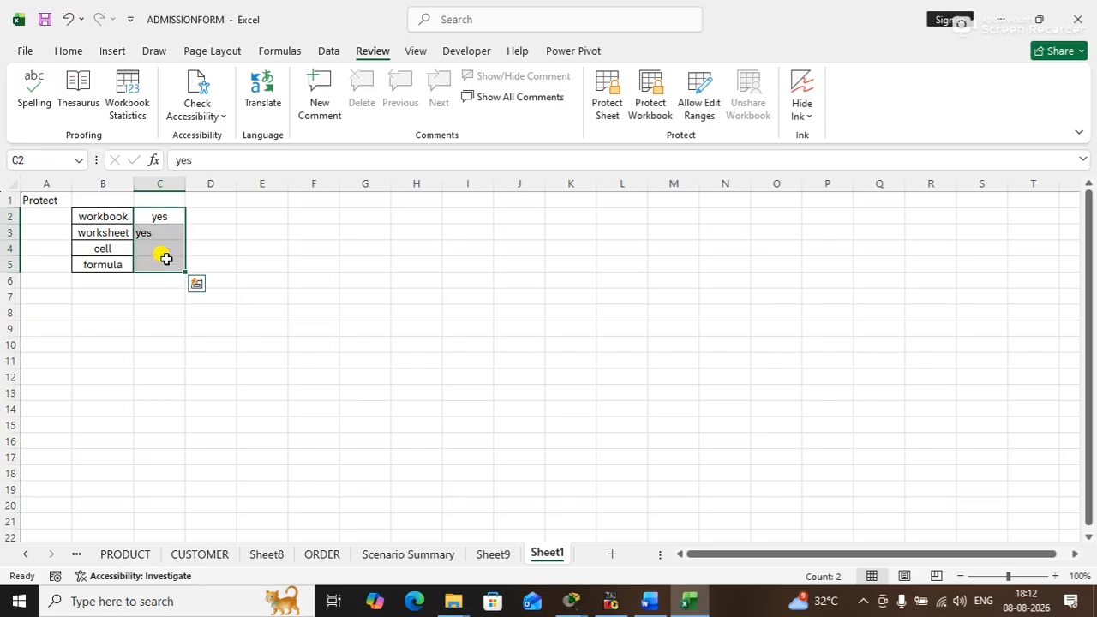
click(72, 50)
click(330, 110)
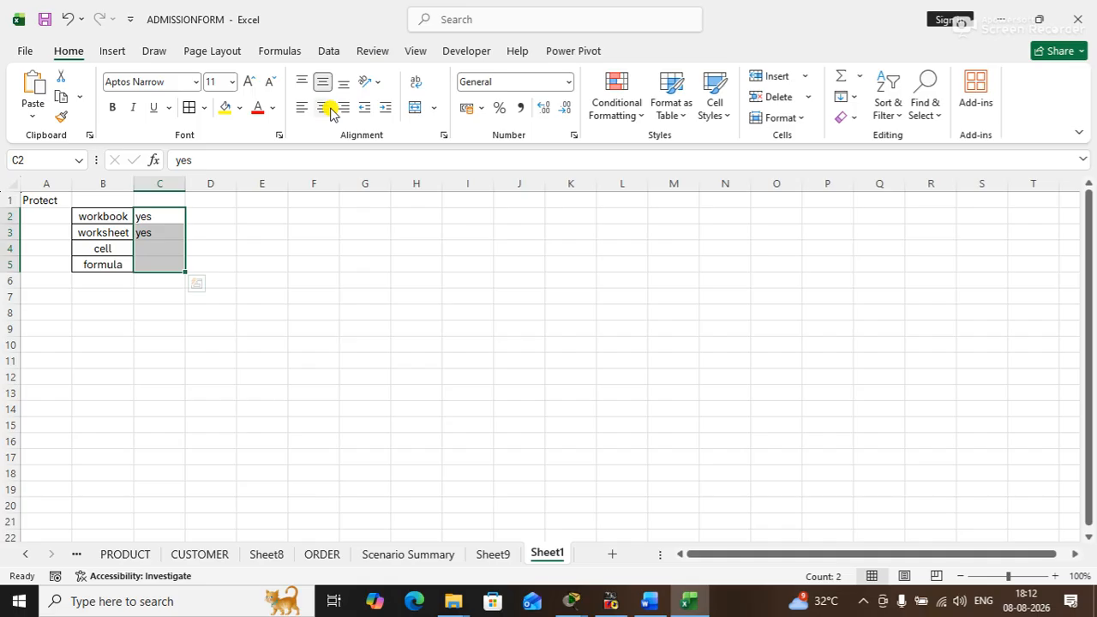
click(324, 108)
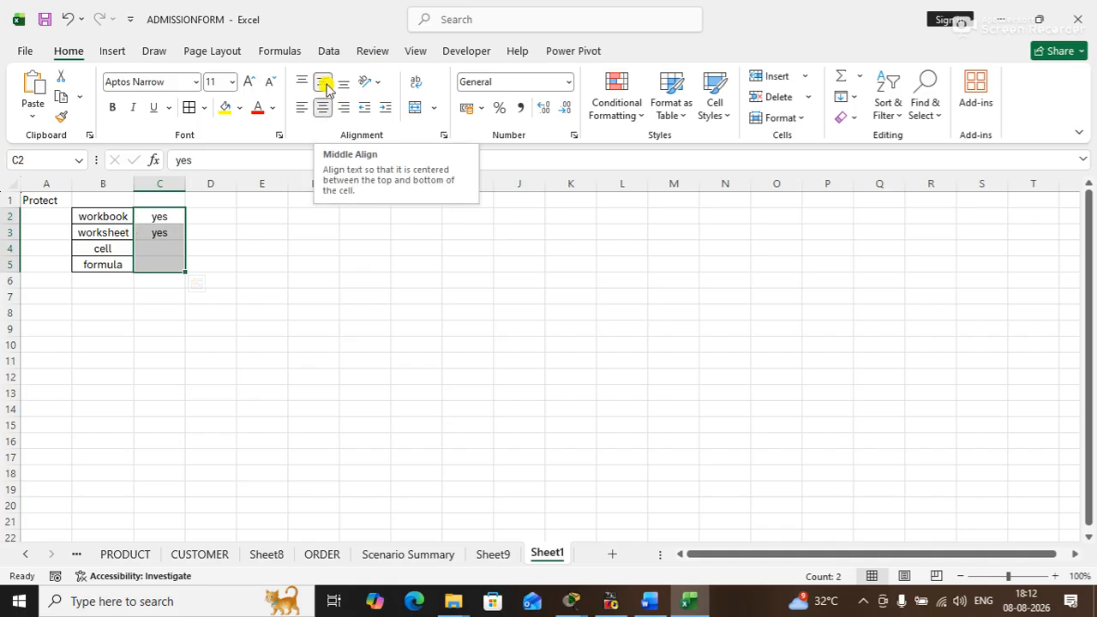
click(308, 311)
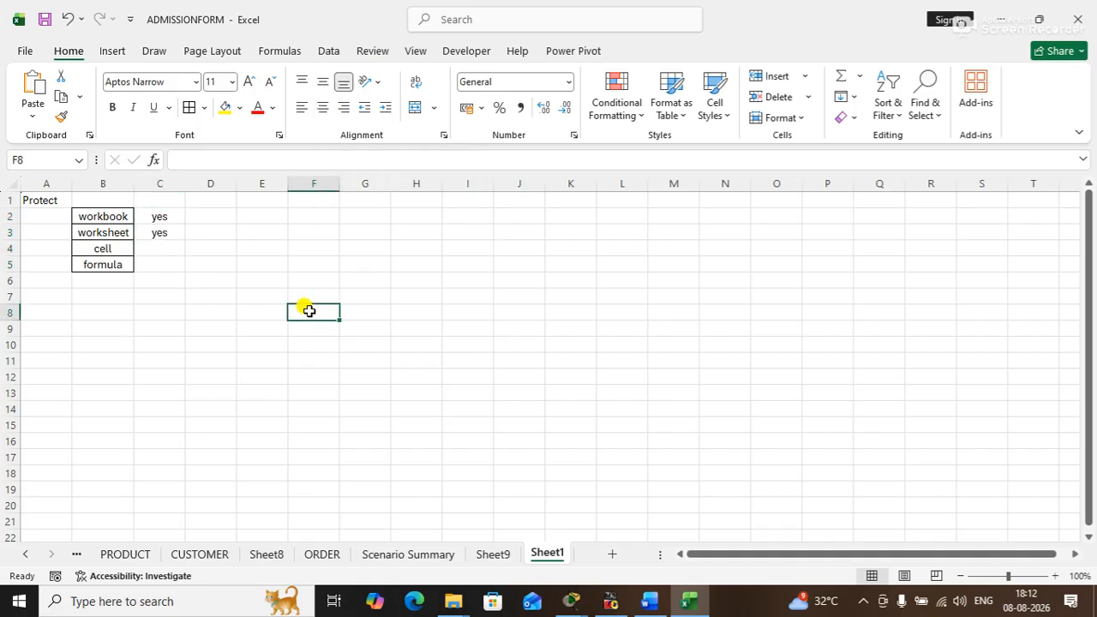
click(375, 230)
click(291, 248)
click(266, 245)
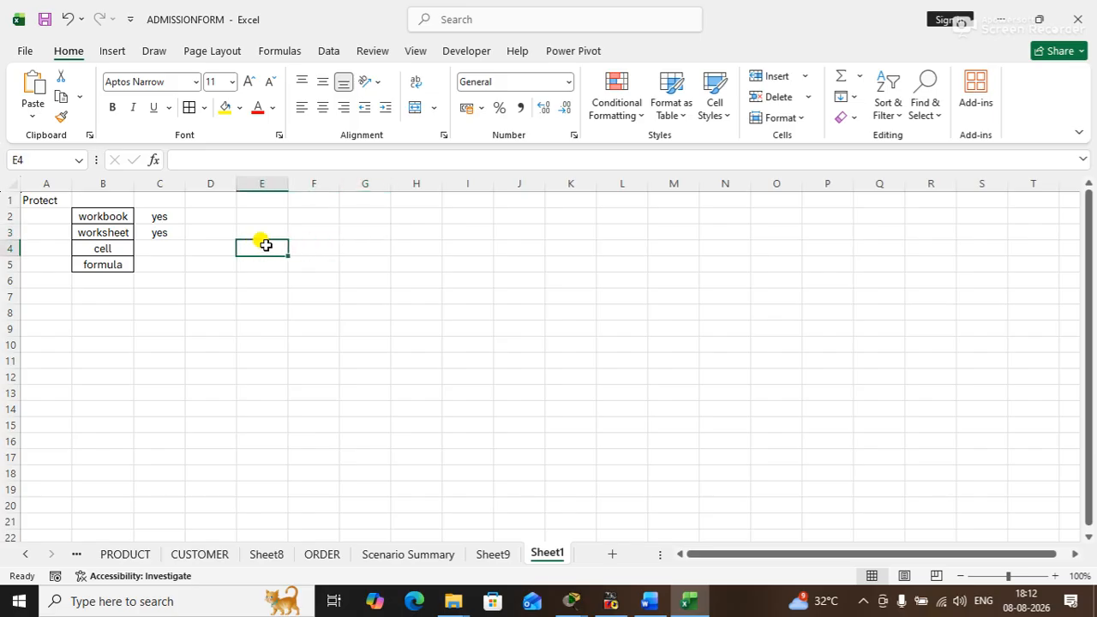
click(330, 243)
- Enter the column headers NAME, PHONE and MARKS in cells E3:G3 of Sheet1
click(272, 227)
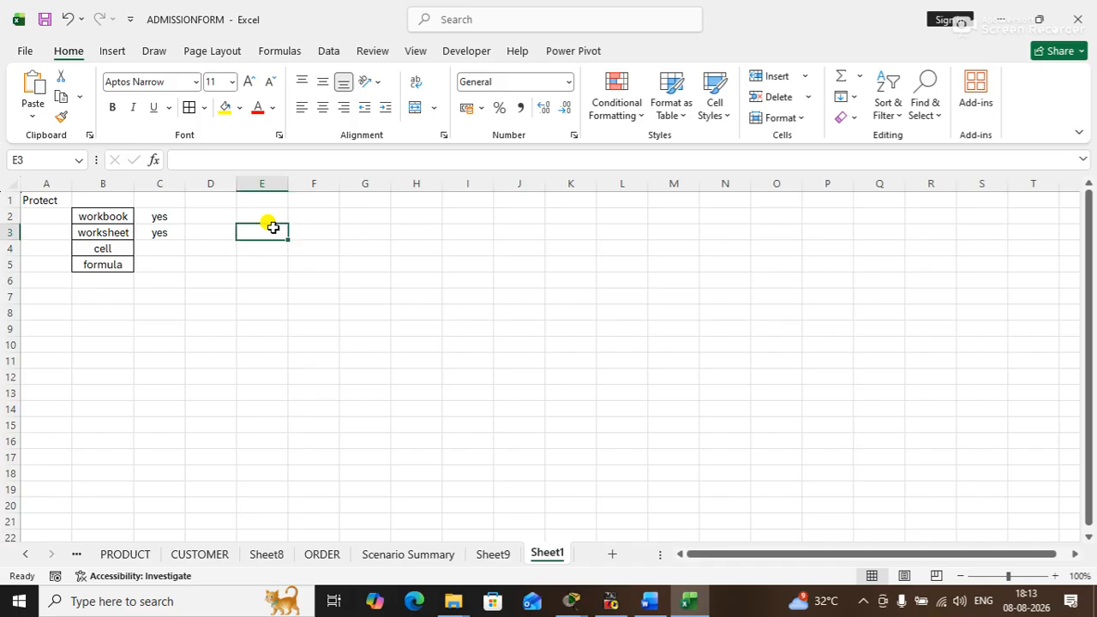
text(name)
key(BackSpace)
key(BackSpace)
key(BackSpace)
key(BackSpace)
text(NAME)
key(Tab)
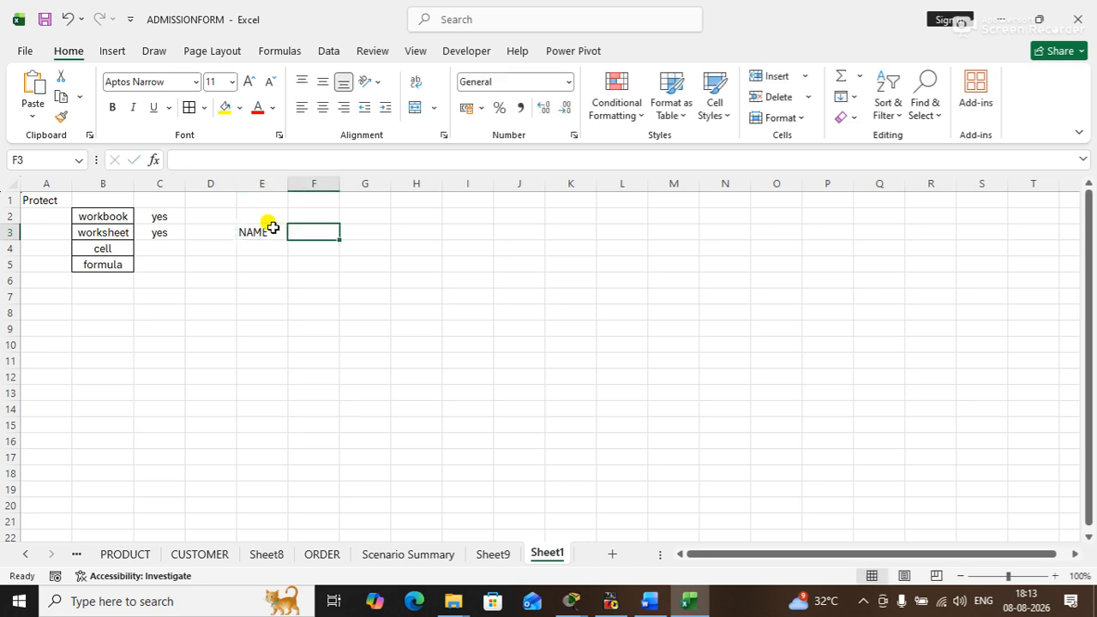
text(PHONE)
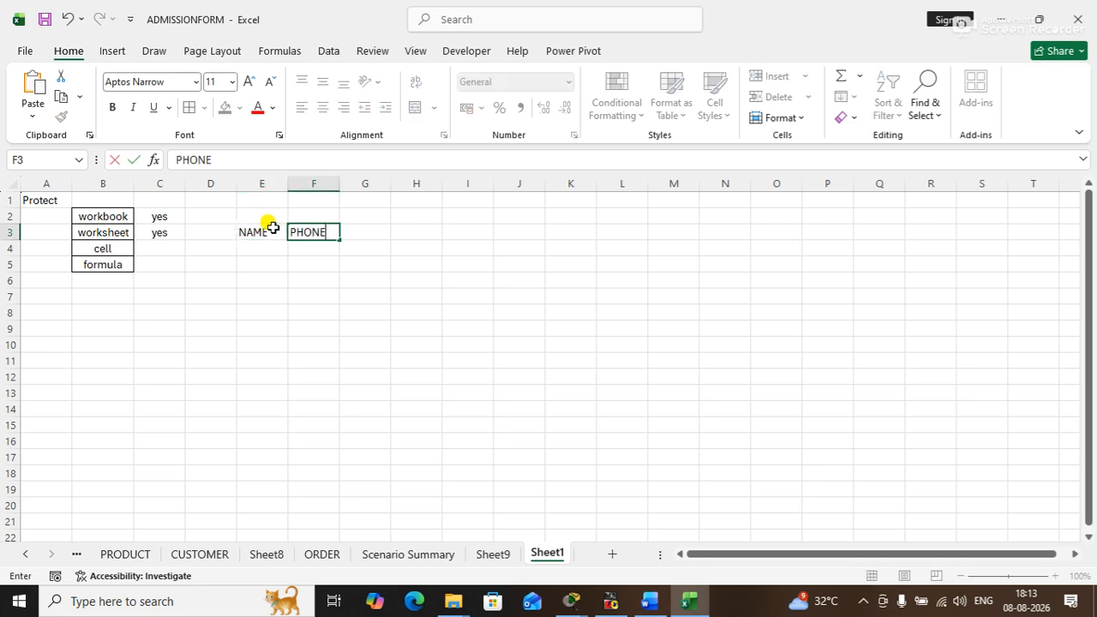
key(Tab)
text(MARKS)
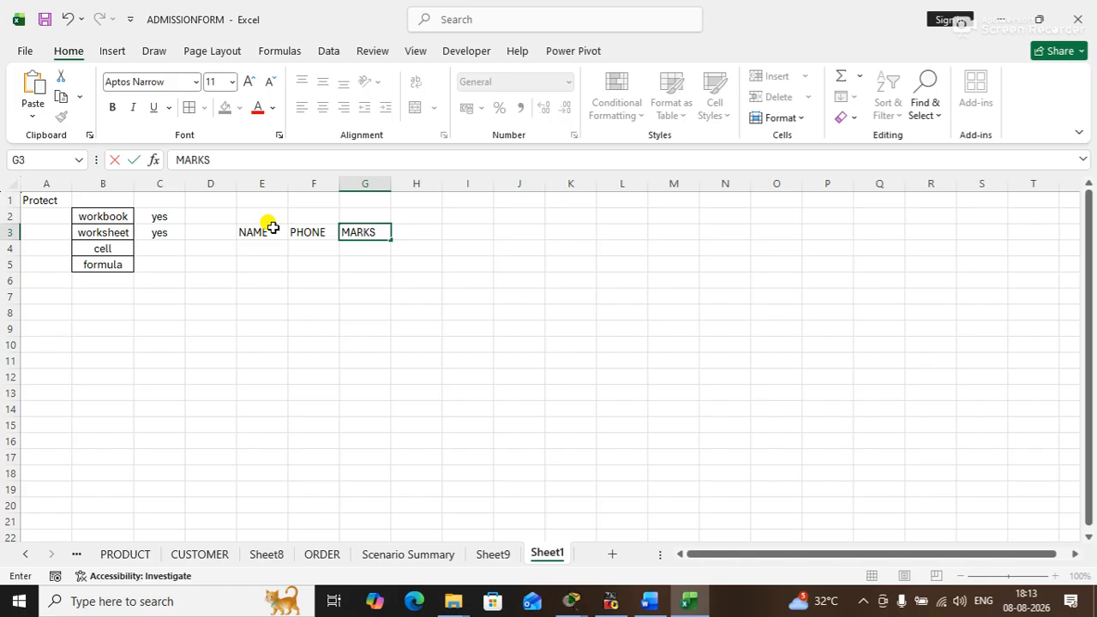
key(Return)
- Apply borders to all cells of the range E3:G8
drag(249, 227, 371, 312)
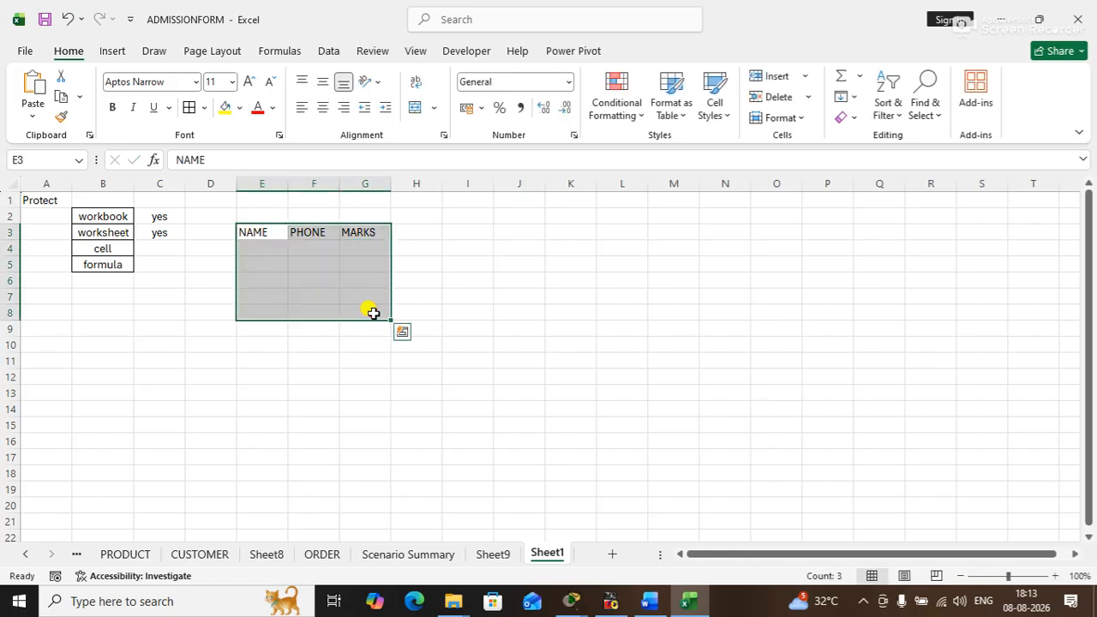
click(189, 107)
click(484, 299)
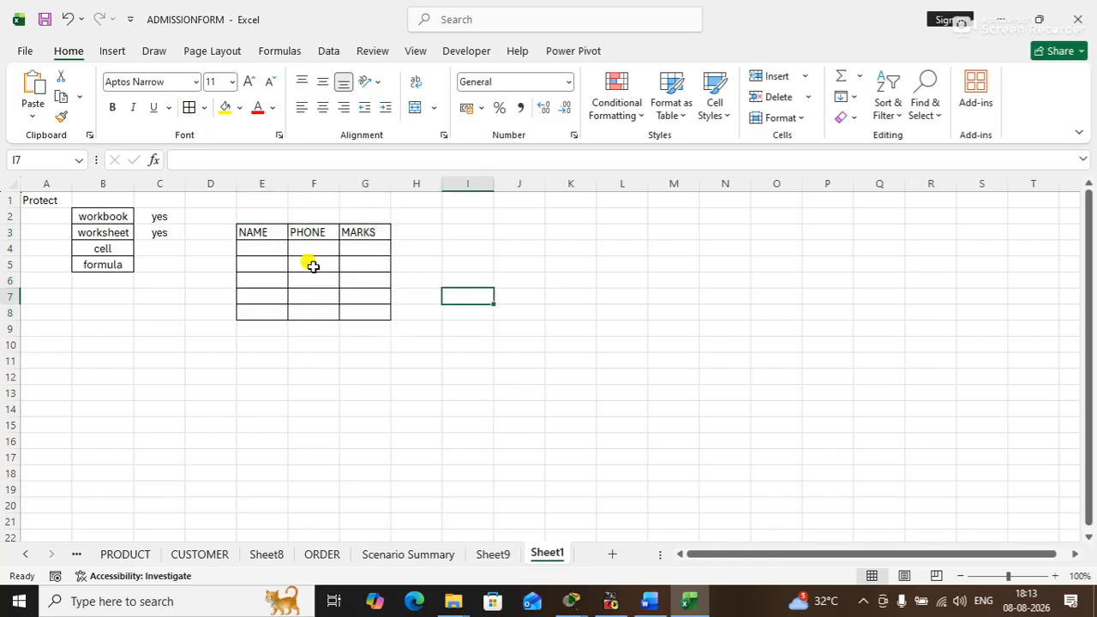
- Center the contents of the table cells E3:G8 horizontally
drag(259, 228, 371, 312)
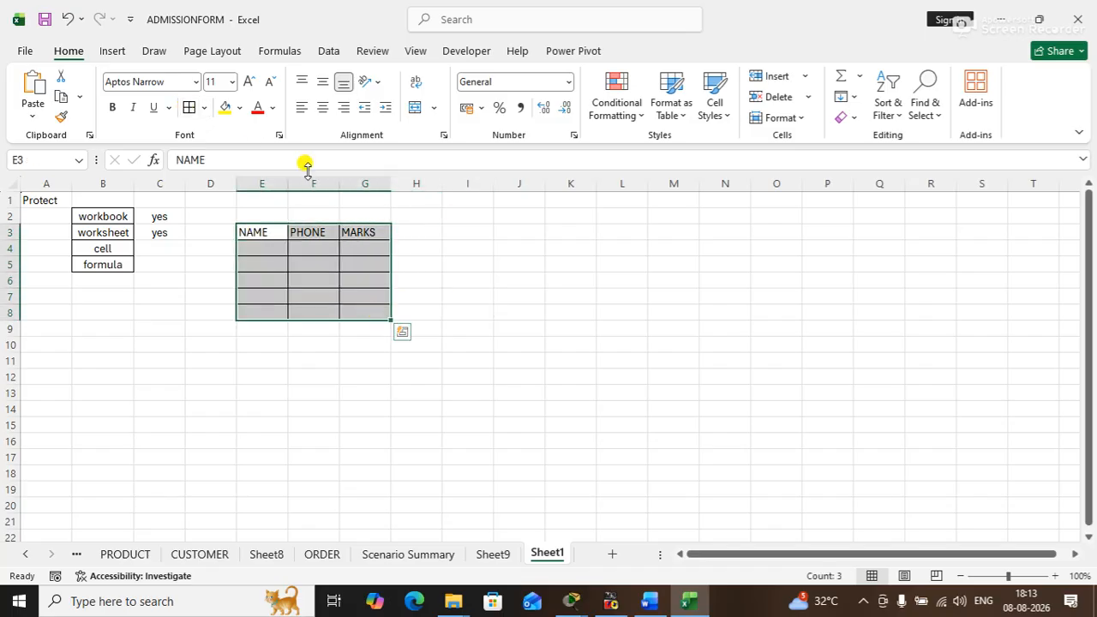
click(323, 107)
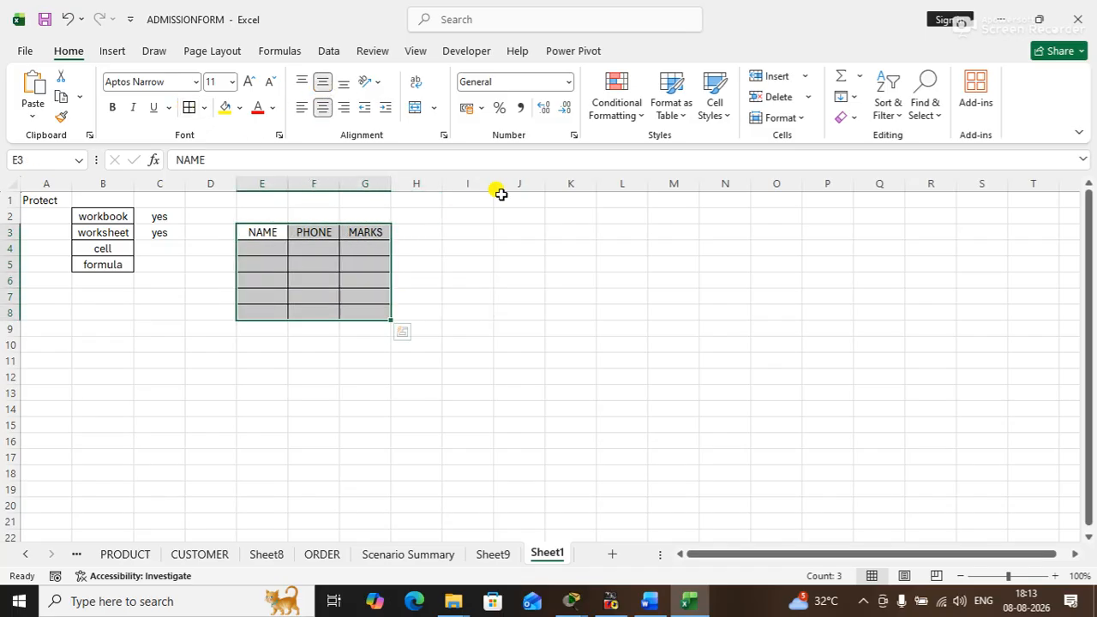
click(553, 244)
- Fill the header cells E3:G3 with yellow
drag(262, 232, 362, 232)
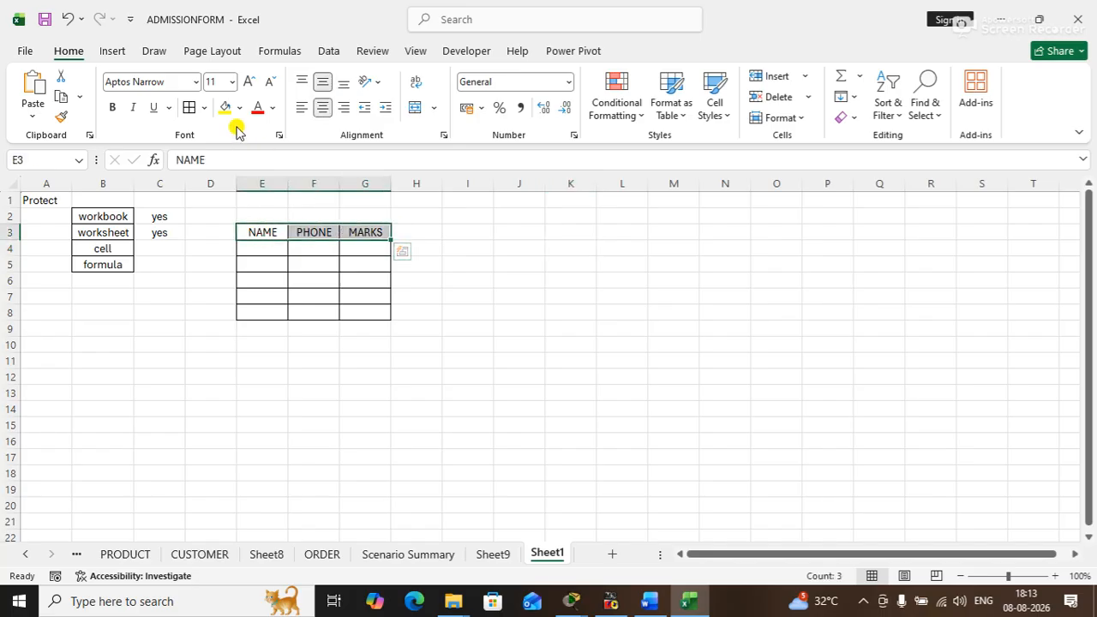
click(224, 108)
click(550, 324)
click(272, 250)
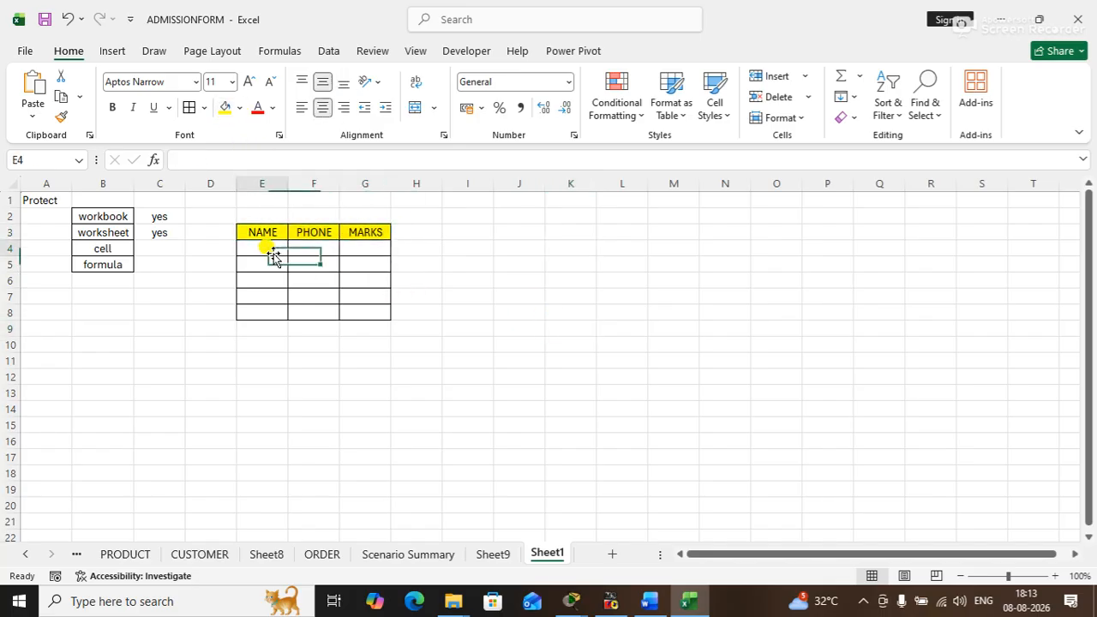
- Set the font of the header cells E3:G3 to Algerian
drag(262, 232, 367, 232)
click(154, 82)
text(Algerian)
key(Return)
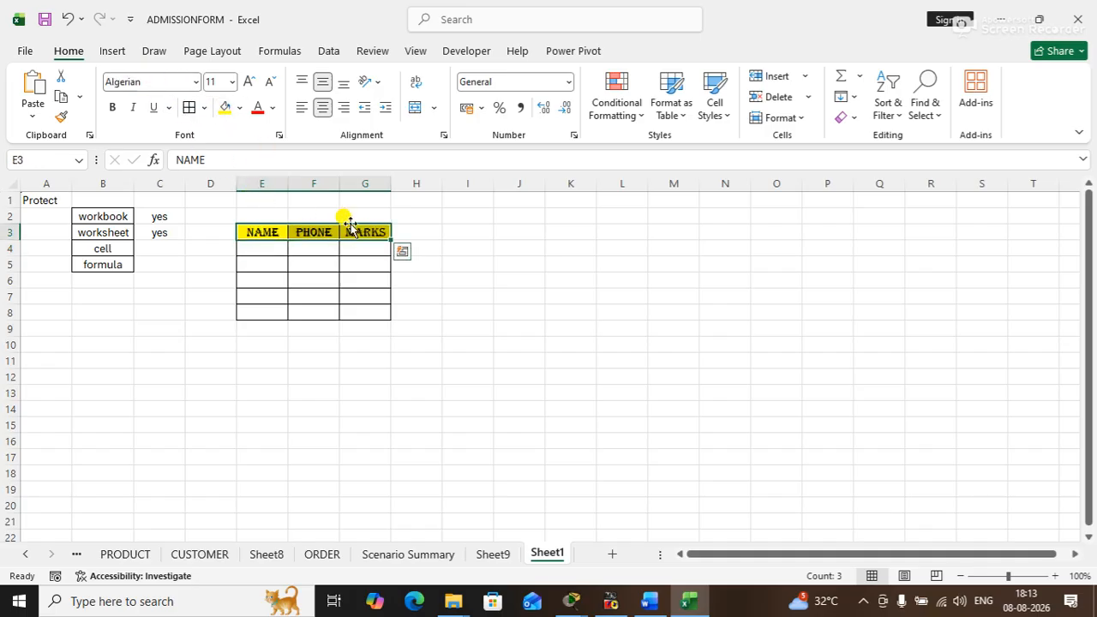
click(276, 253)
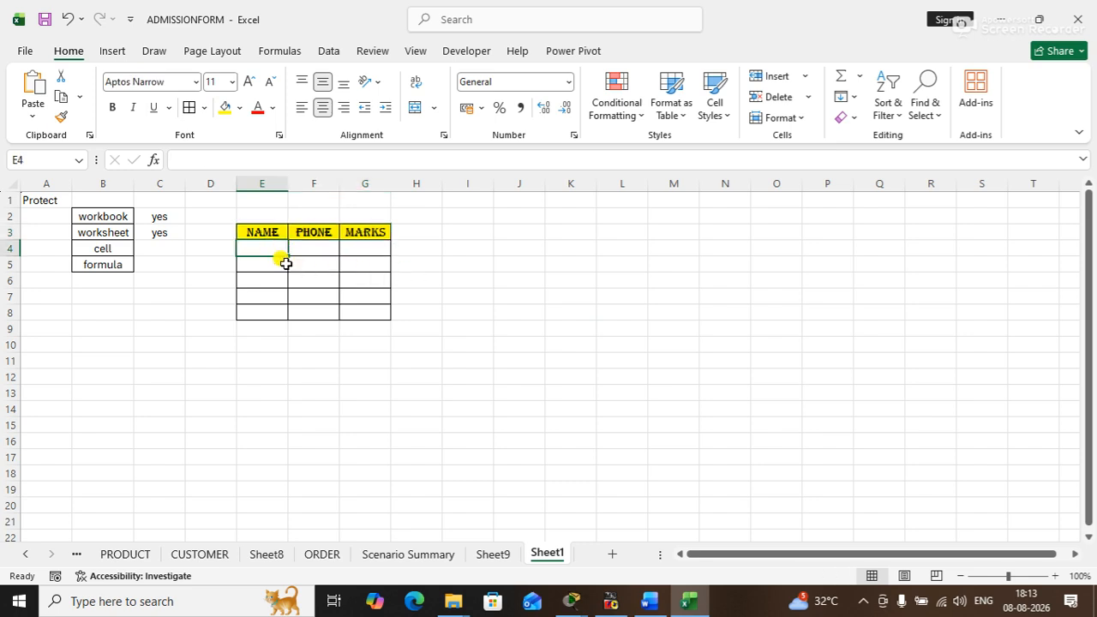
click(496, 335)
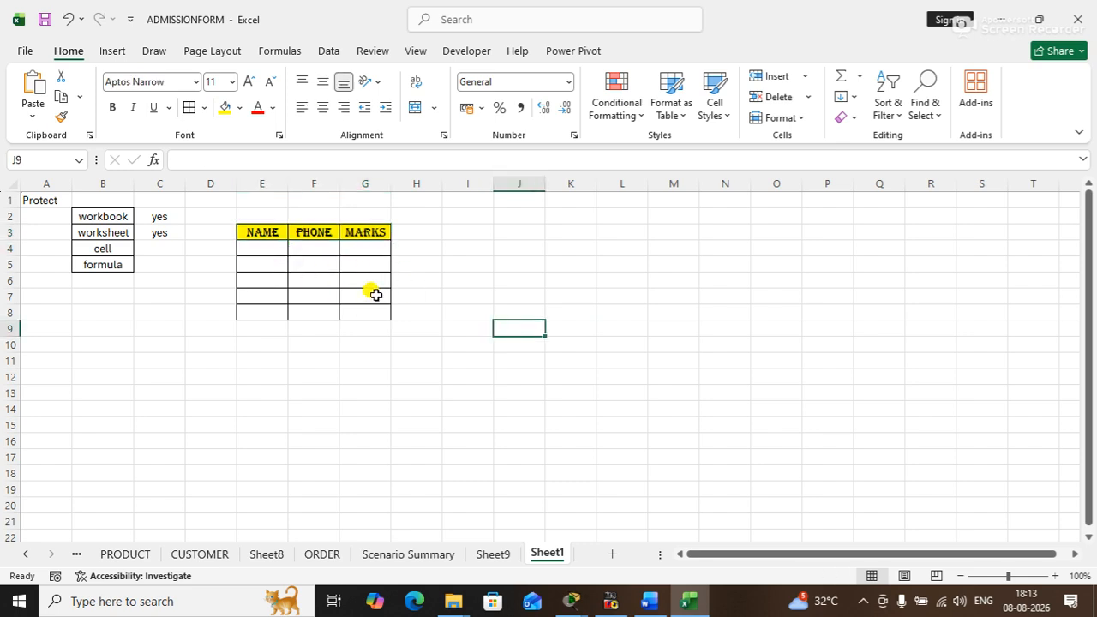
- Enter five people's first names in capitals down the NAME column, cells E4:E8
drag(315, 251, 313, 306)
click(257, 249)
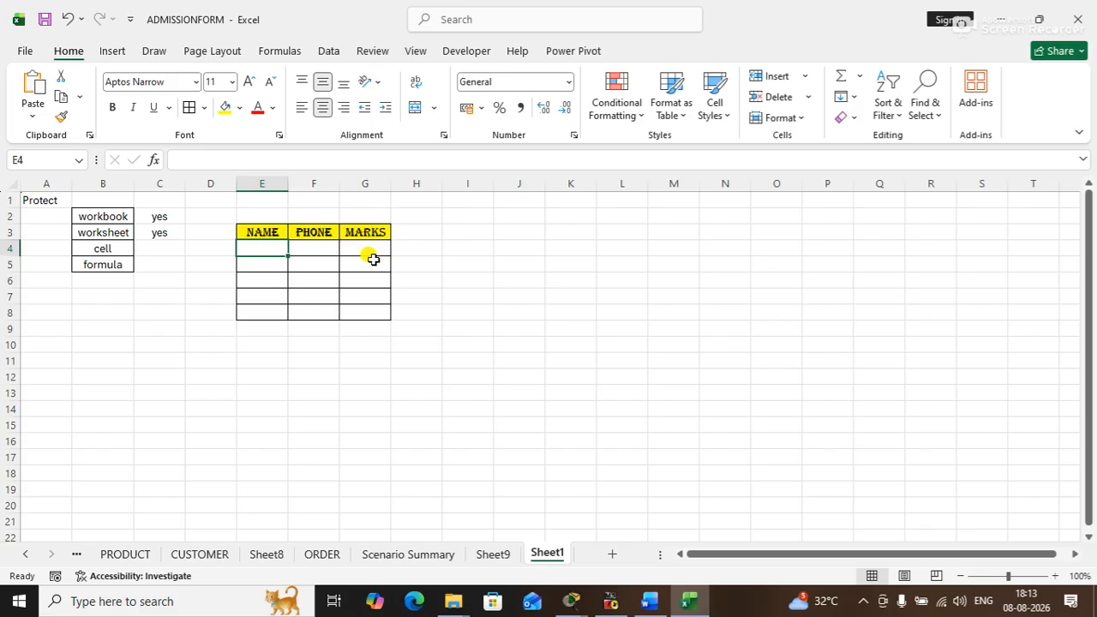
text(AMIT)
key(Return)
text(SUMIT)
key(Return)
text(RAJEEV)
key(Return)
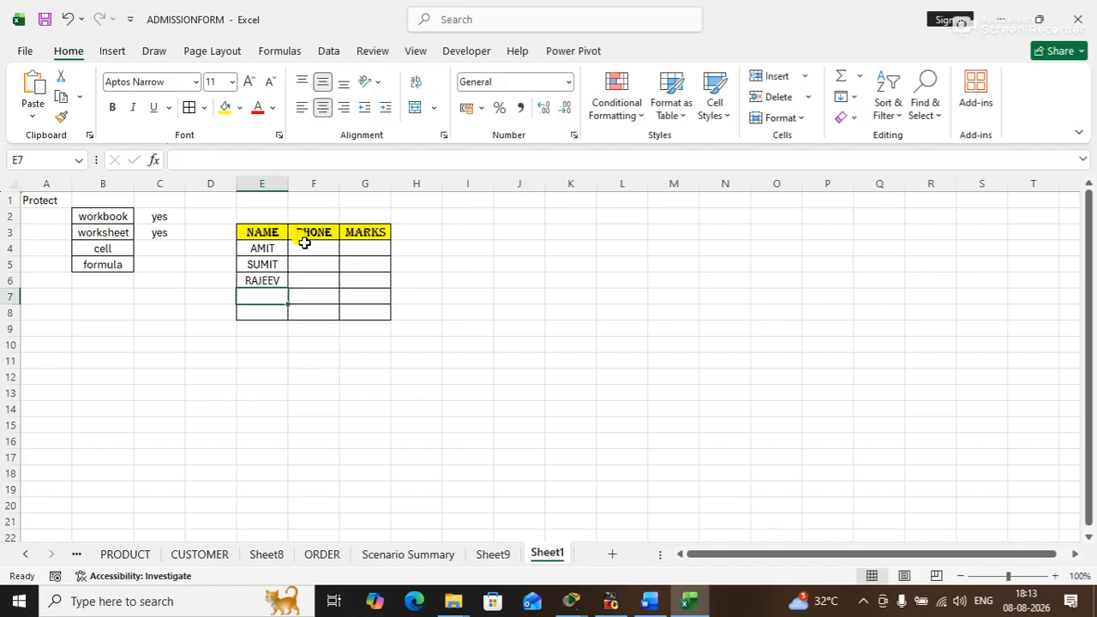
text(ADI)
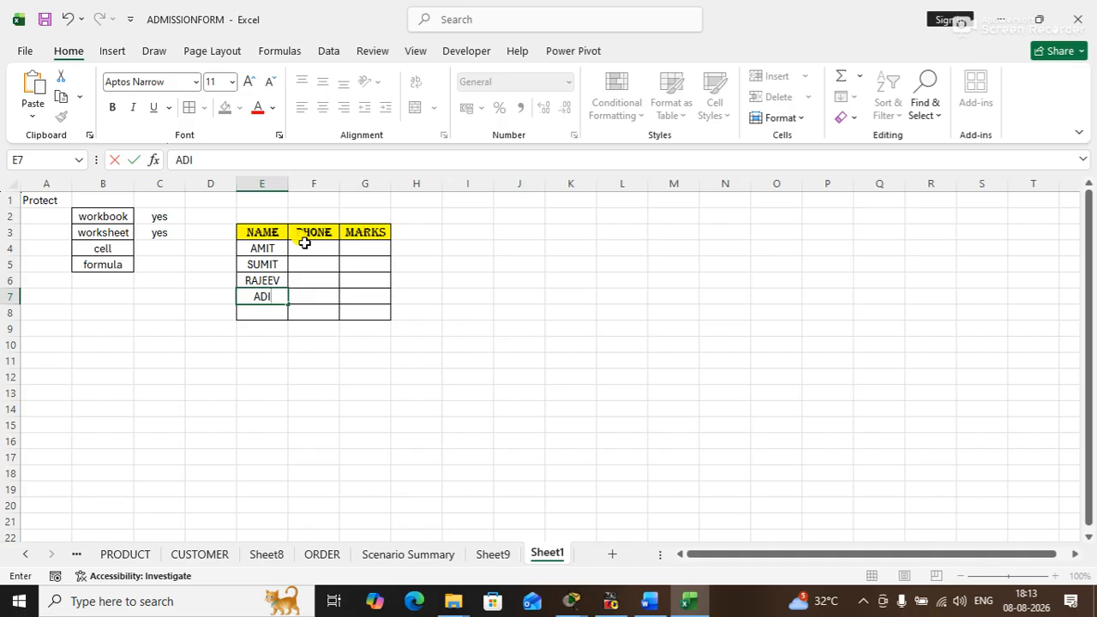
text(TYA)
key(Return)
text(MUKESH)
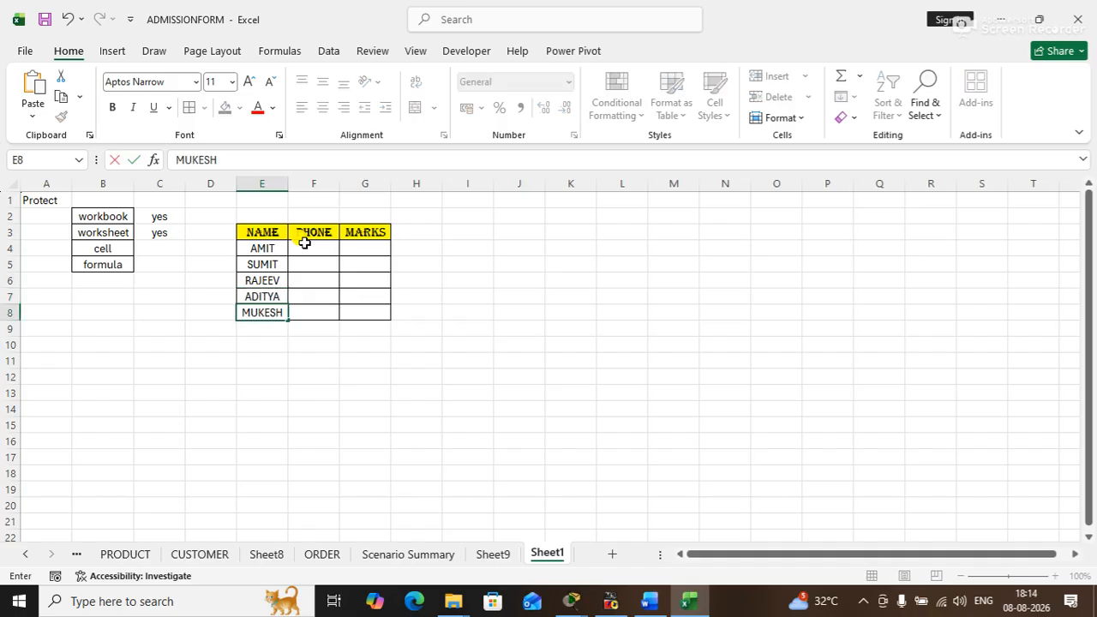
key(Return)
- Enter the marks 77, 88, 55, 66 and 99 down the MARKS column, cells G4:G8
click(310, 242)
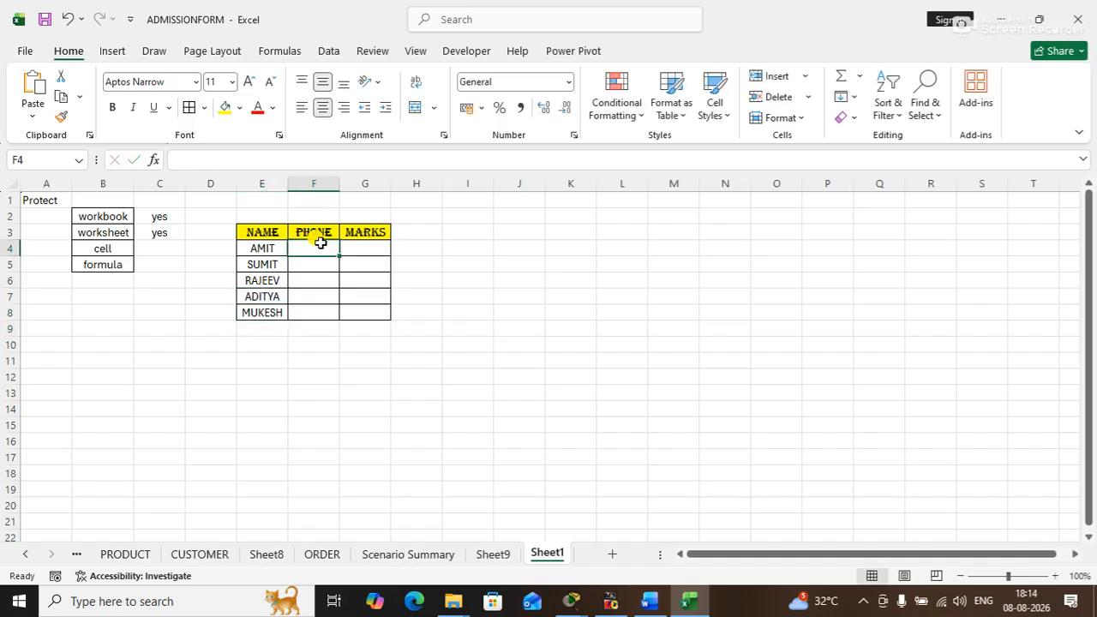
click(364, 252)
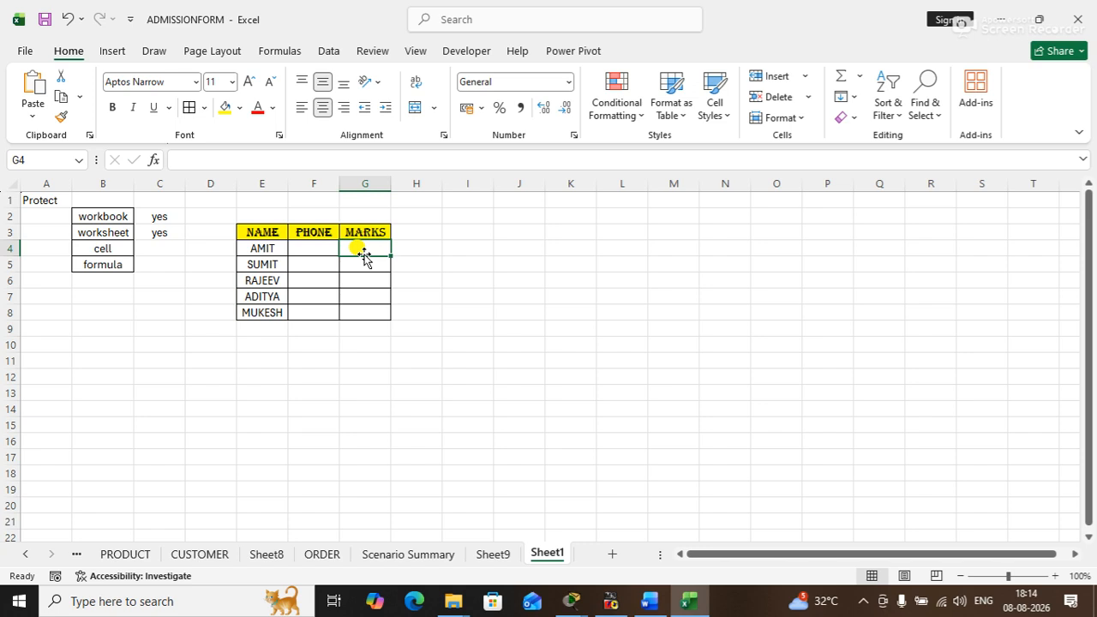
text(77)
key(Return)
text(88)
key(Return)
text(55)
key(Return)
text(66)
key(Return)
text(99)
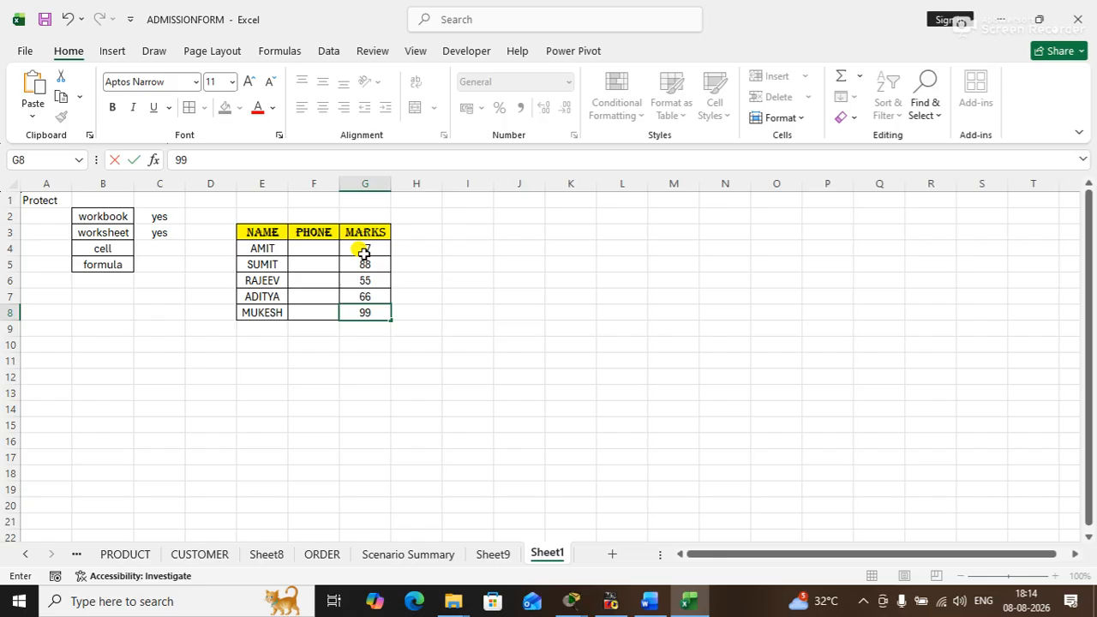
key(Return)
click(472, 296)
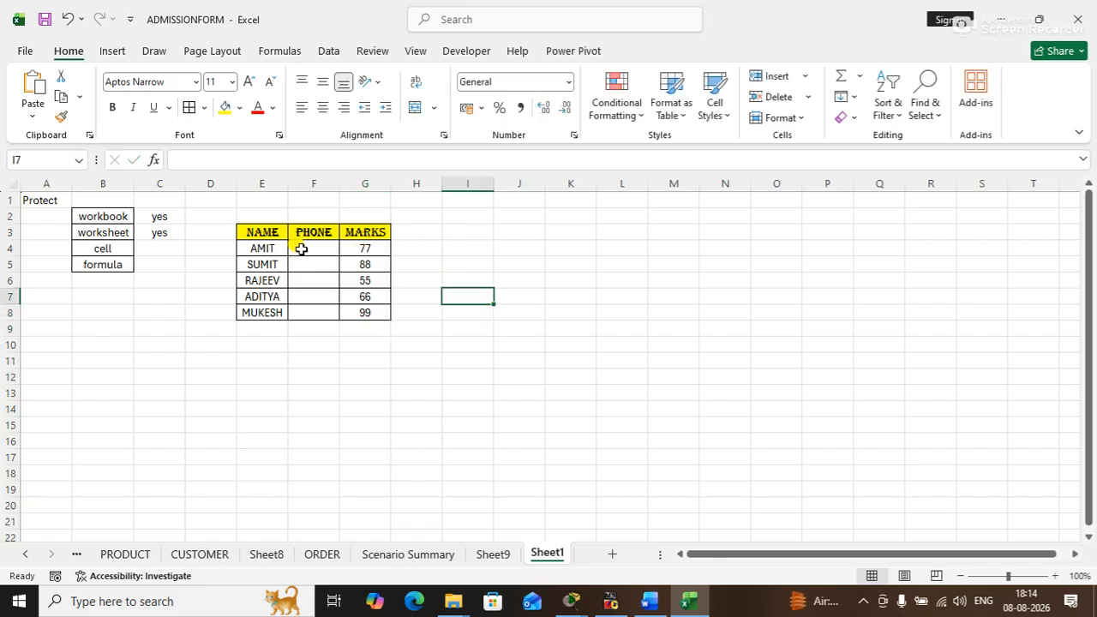
mouse_move(316, 248)
mouse_down()
mouse_move(313, 266)
mouse_move(311, 249)
mouse_up()
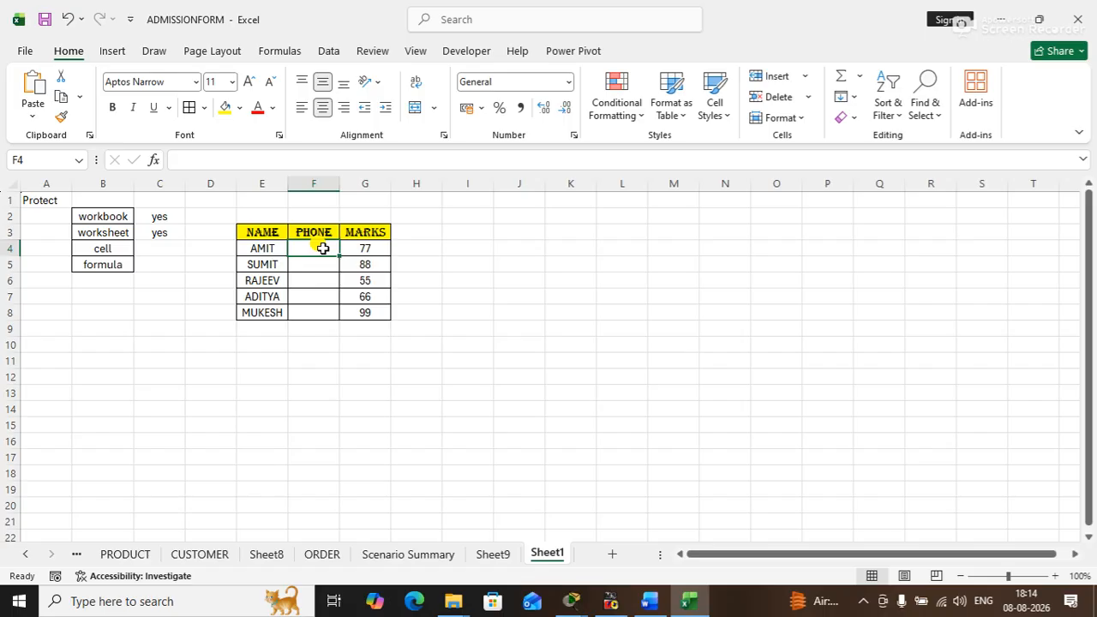
drag(362, 250, 368, 296)
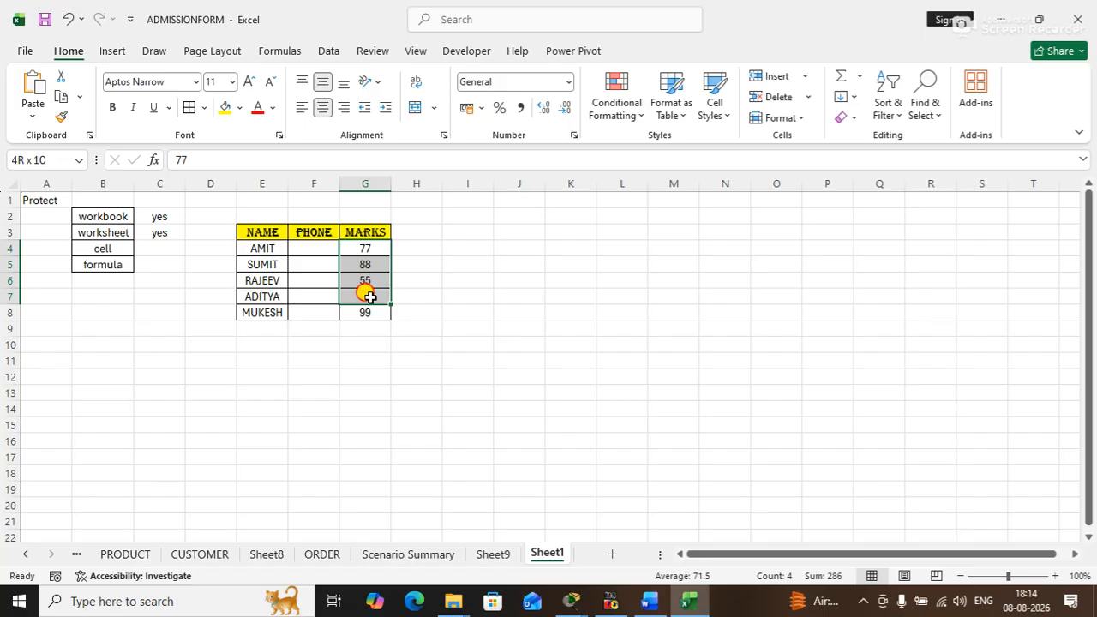
drag(368, 295, 369, 296)
click(340, 352)
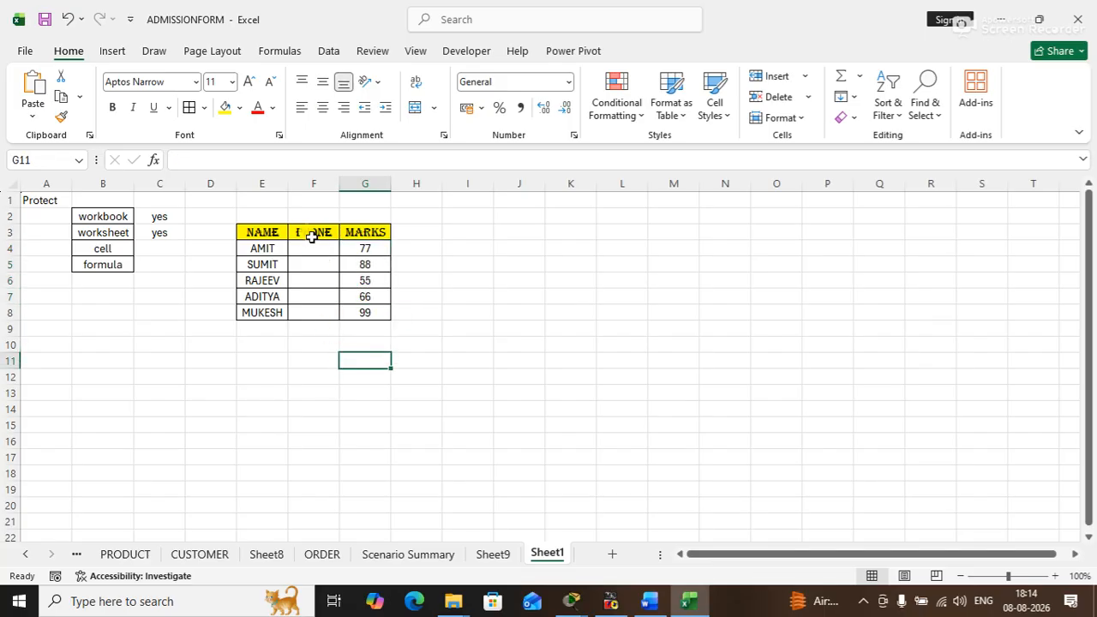
drag(310, 246, 312, 317)
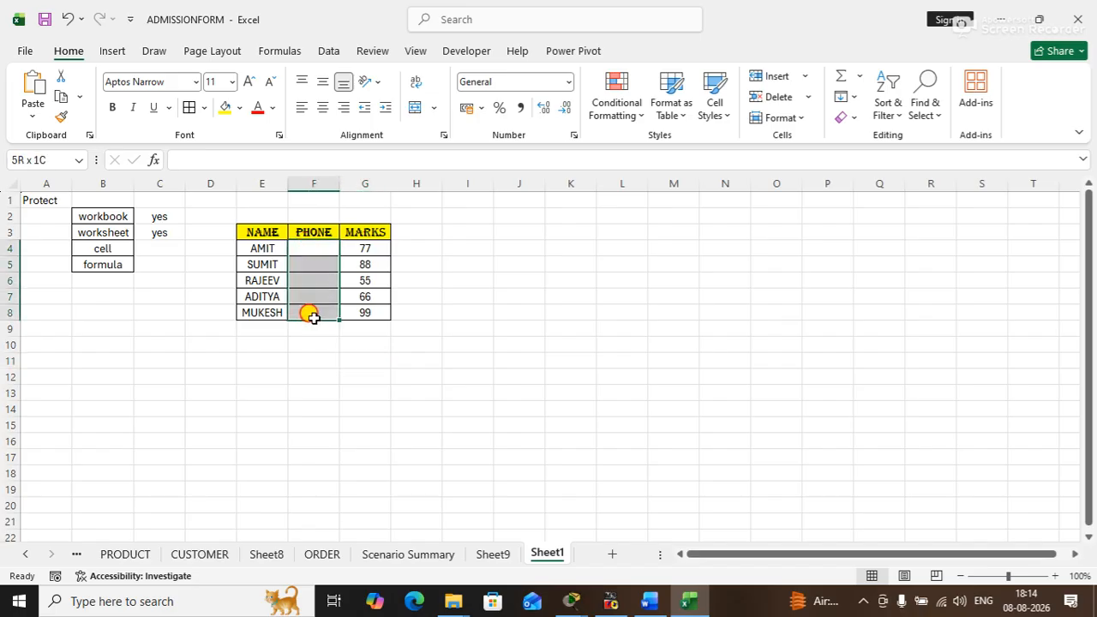
drag(314, 317, 313, 320)
click(358, 354)
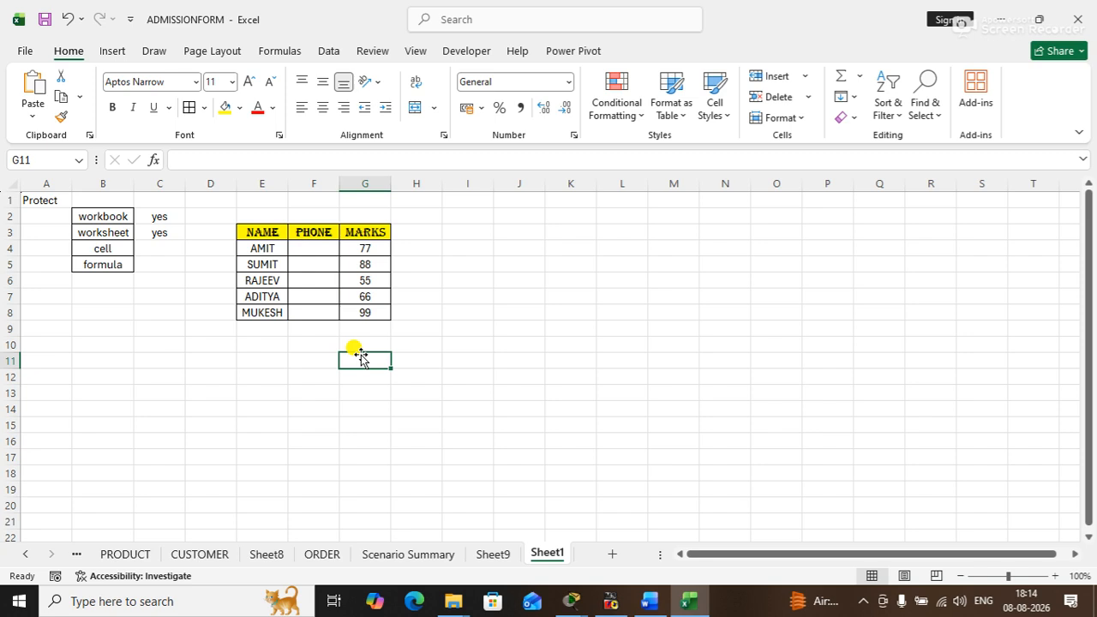
click(307, 246)
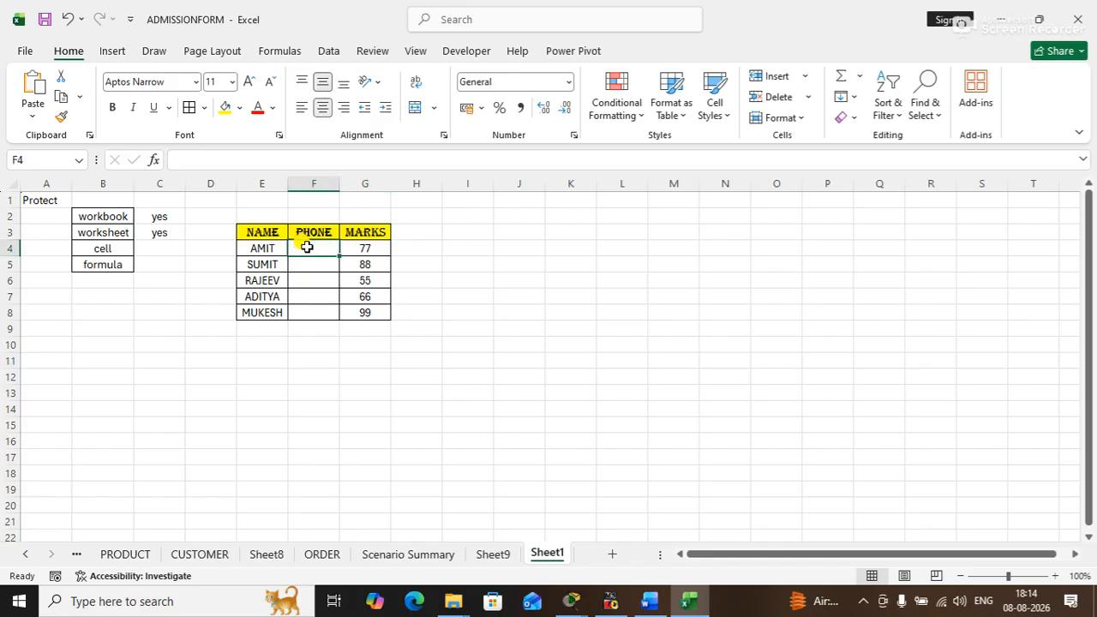
click(518, 342)
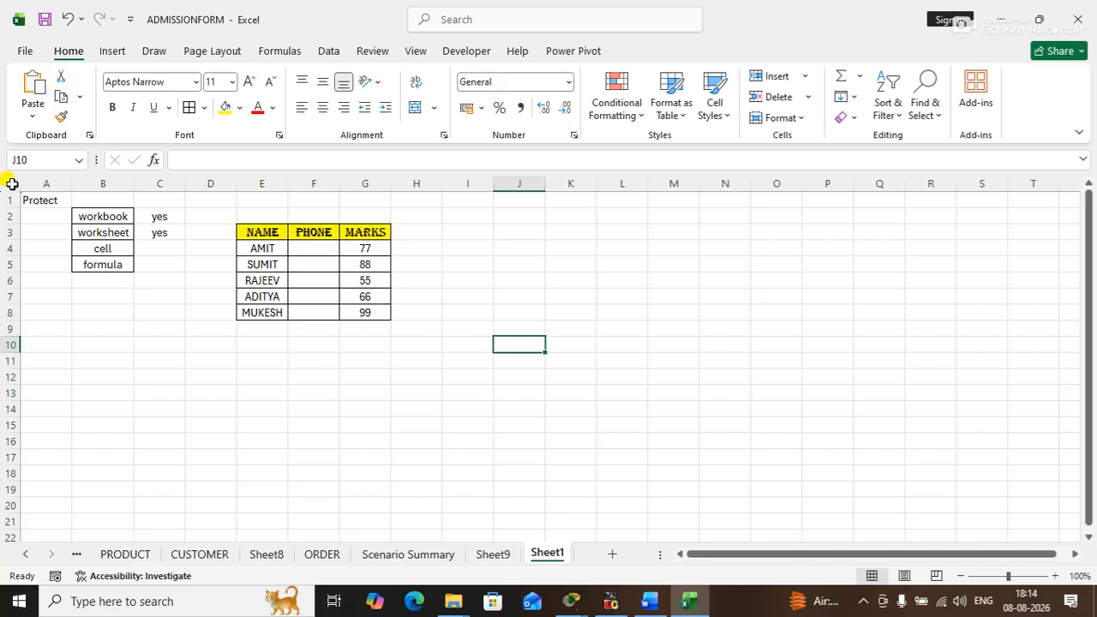
- Define the empty PHONE cells F4:F8 as a new allowed edit range, entering and confirming a range password
click(310, 245)
drag(310, 246, 314, 313)
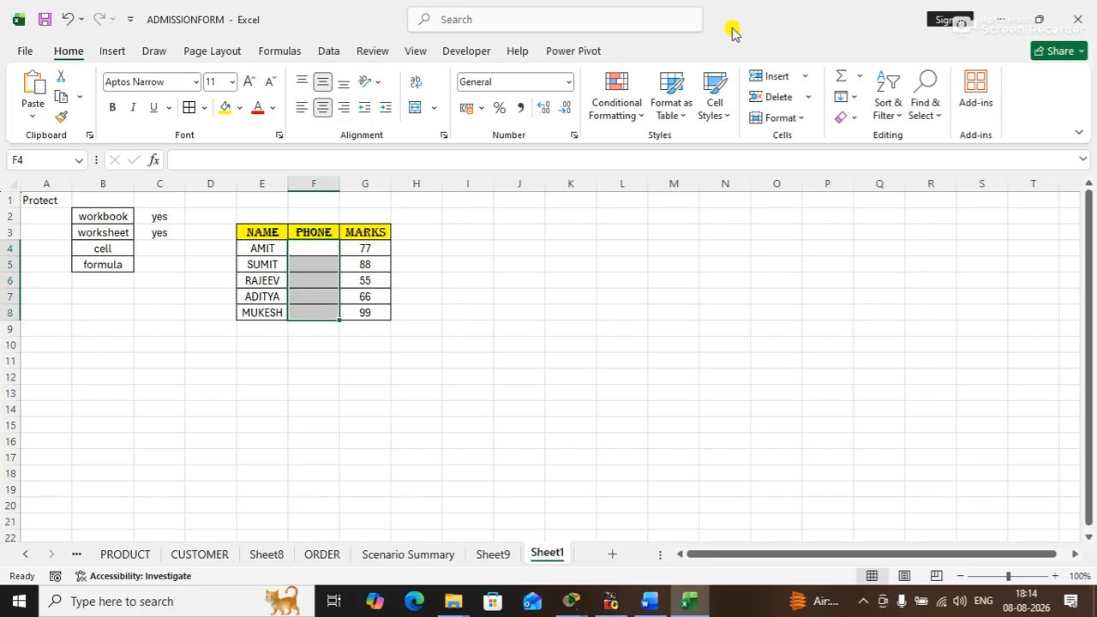
click(383, 52)
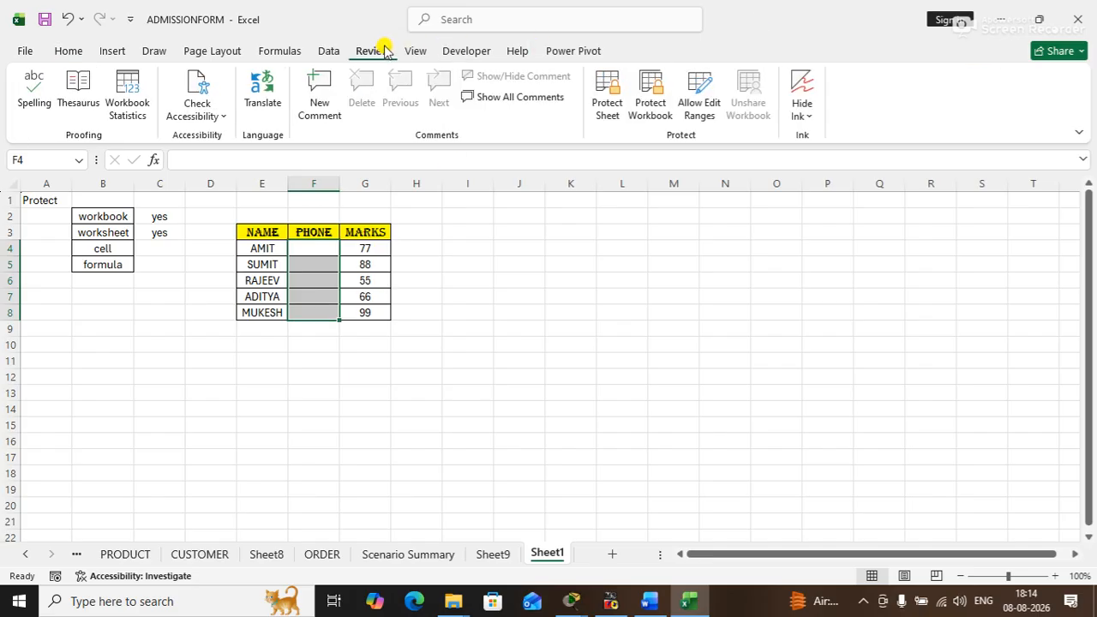
click(707, 97)
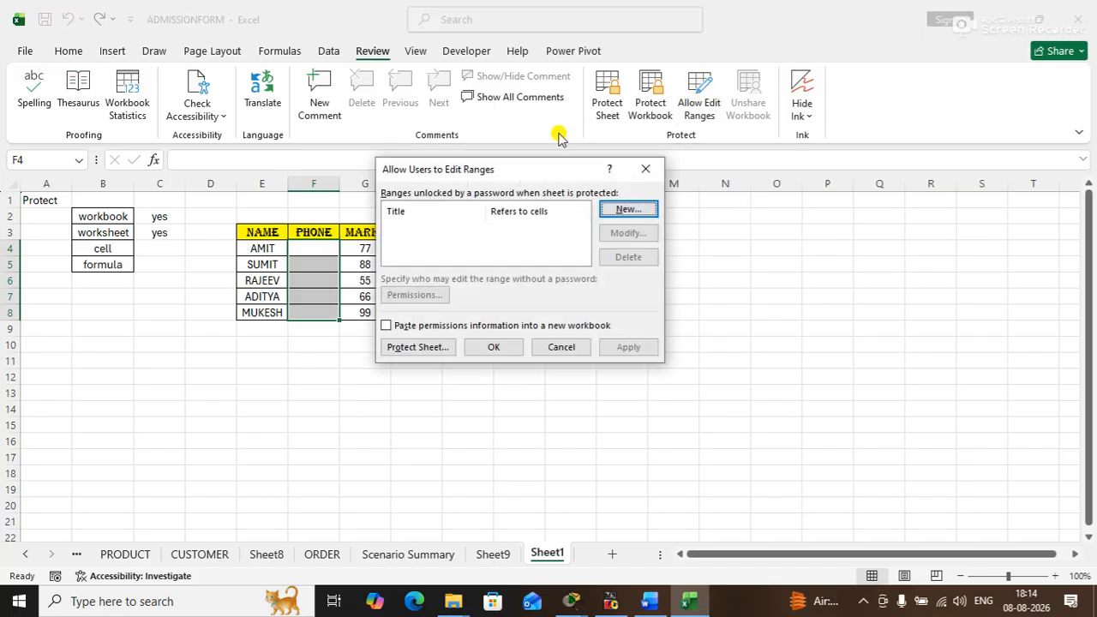
drag(522, 174, 721, 208)
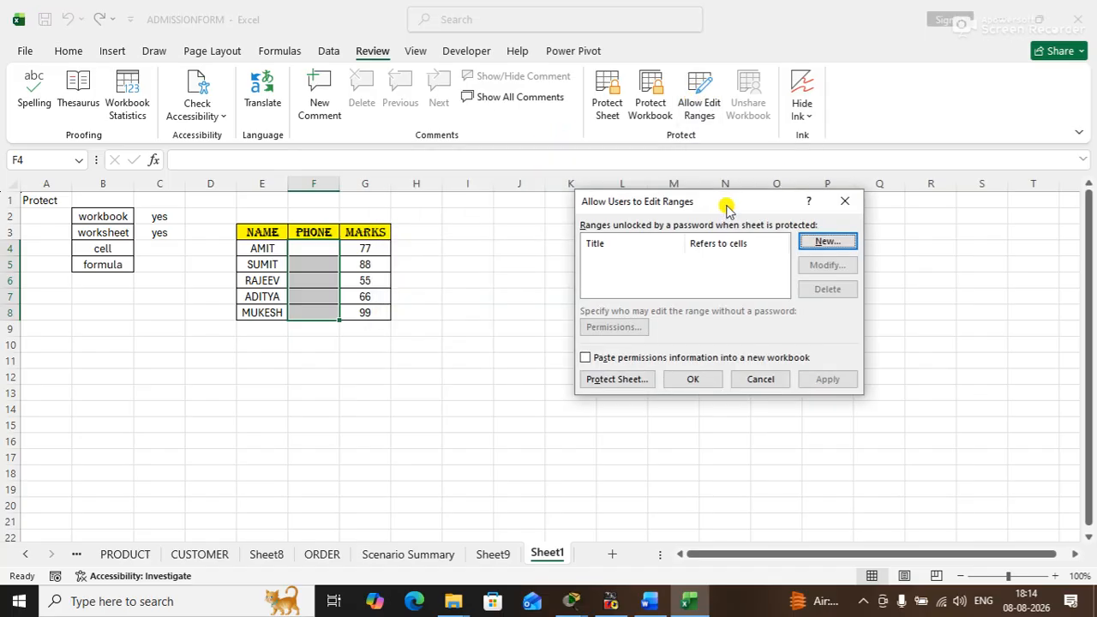
click(823, 241)
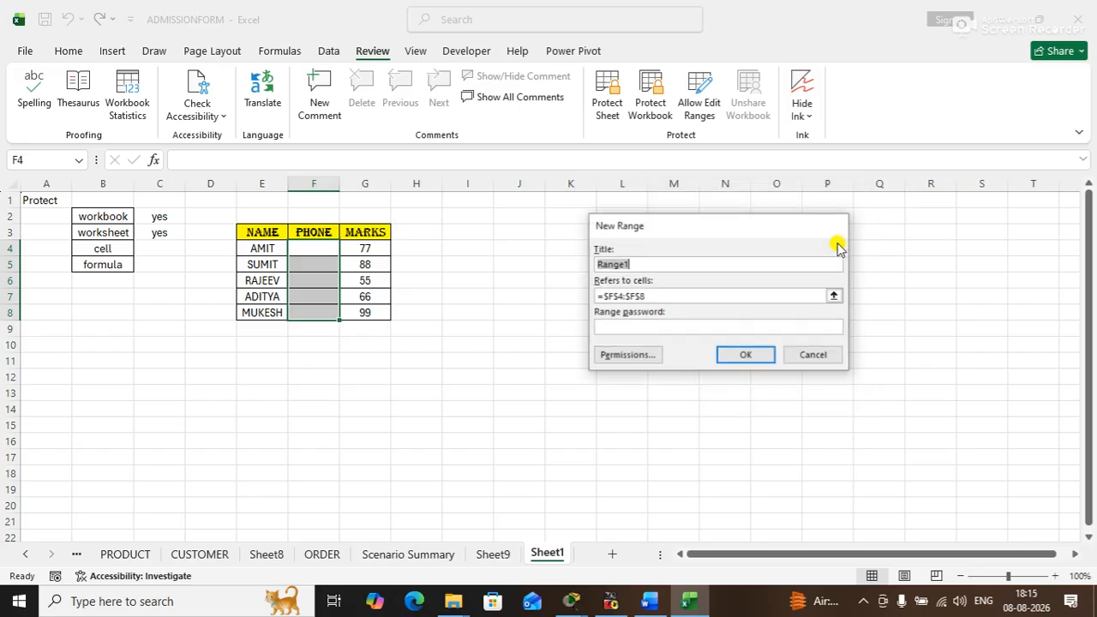
click(614, 326)
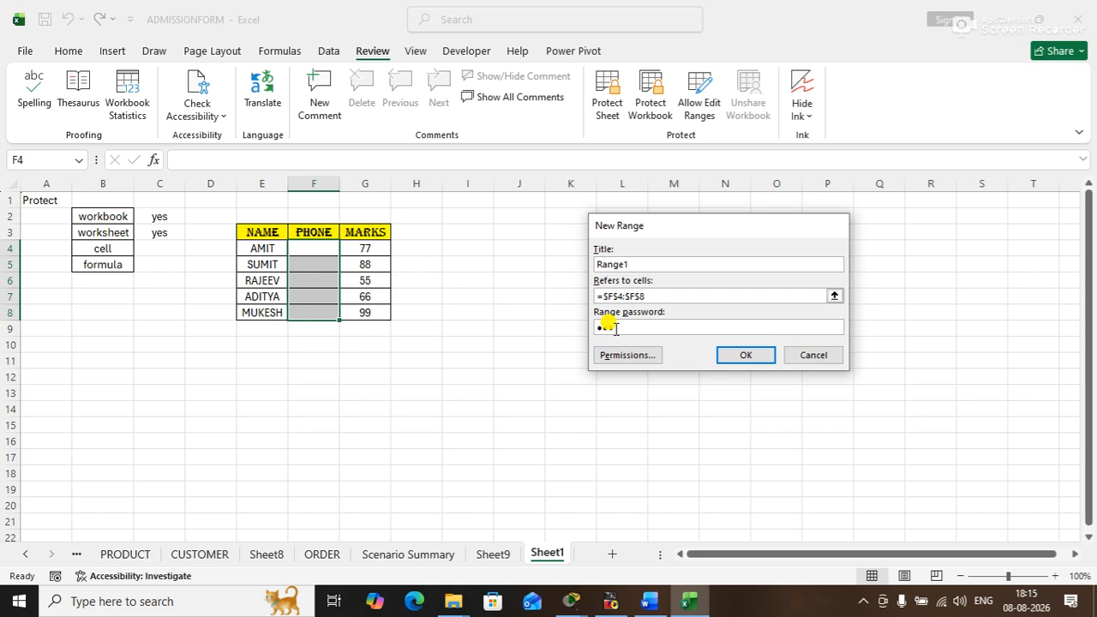
click(759, 362)
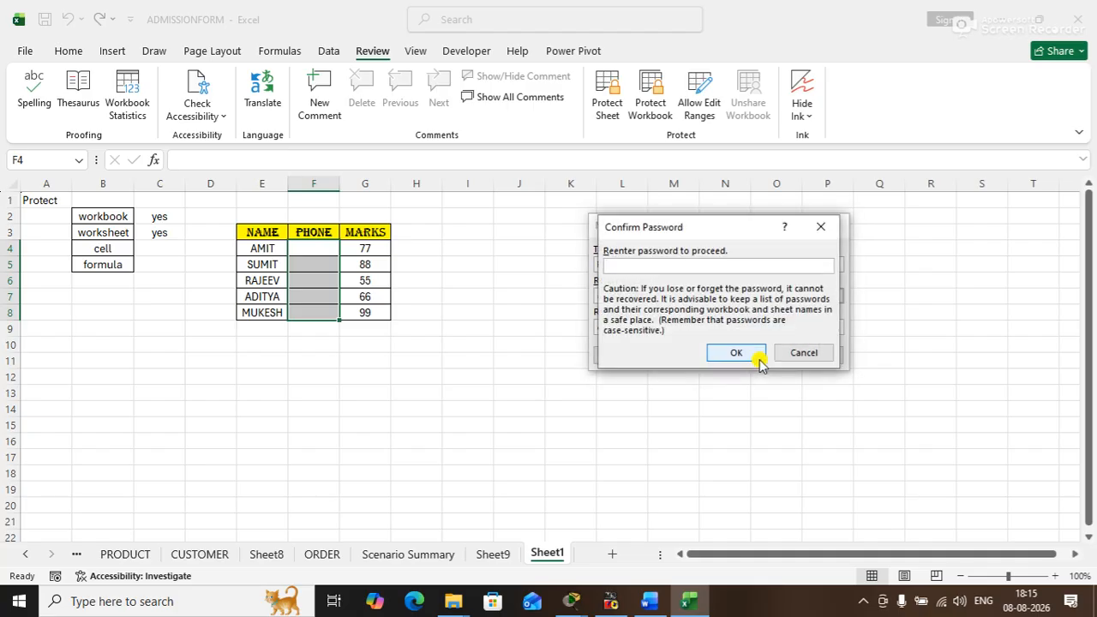
text(123)
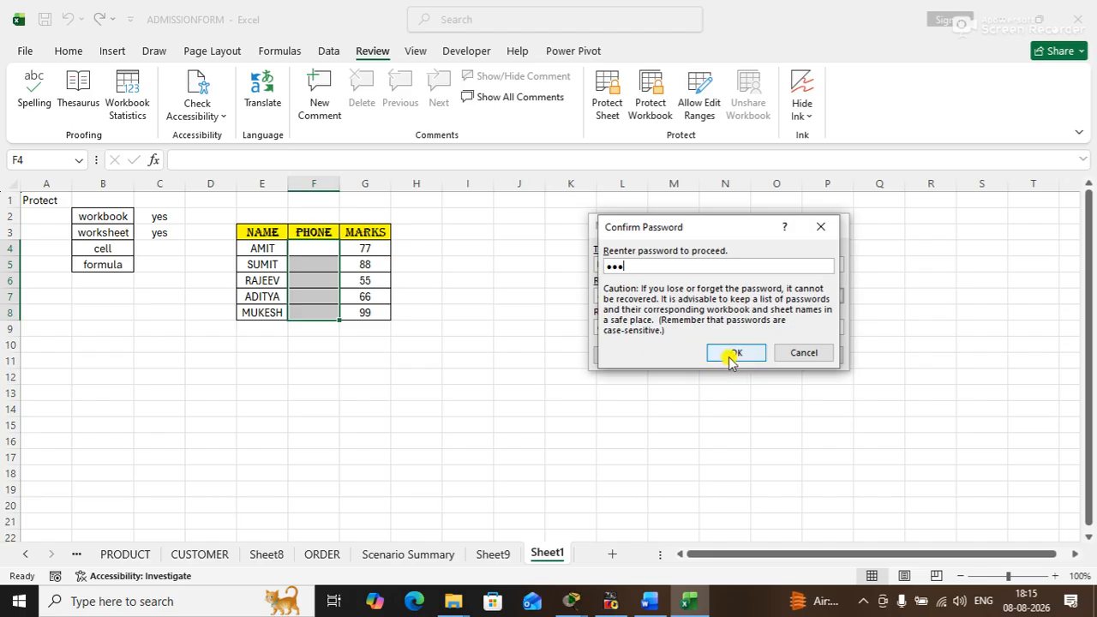
click(730, 359)
click(729, 353)
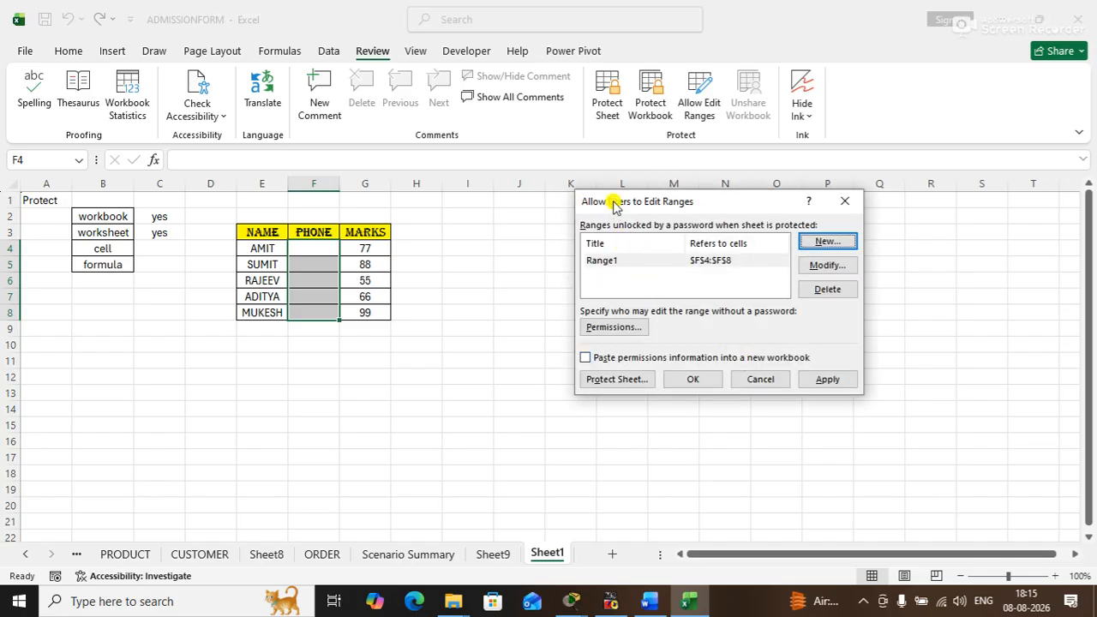
- Protect the sheet from the edit ranges dialog with the default permissions, entering and confirming the unprotect password
drag(613, 206, 597, 179)
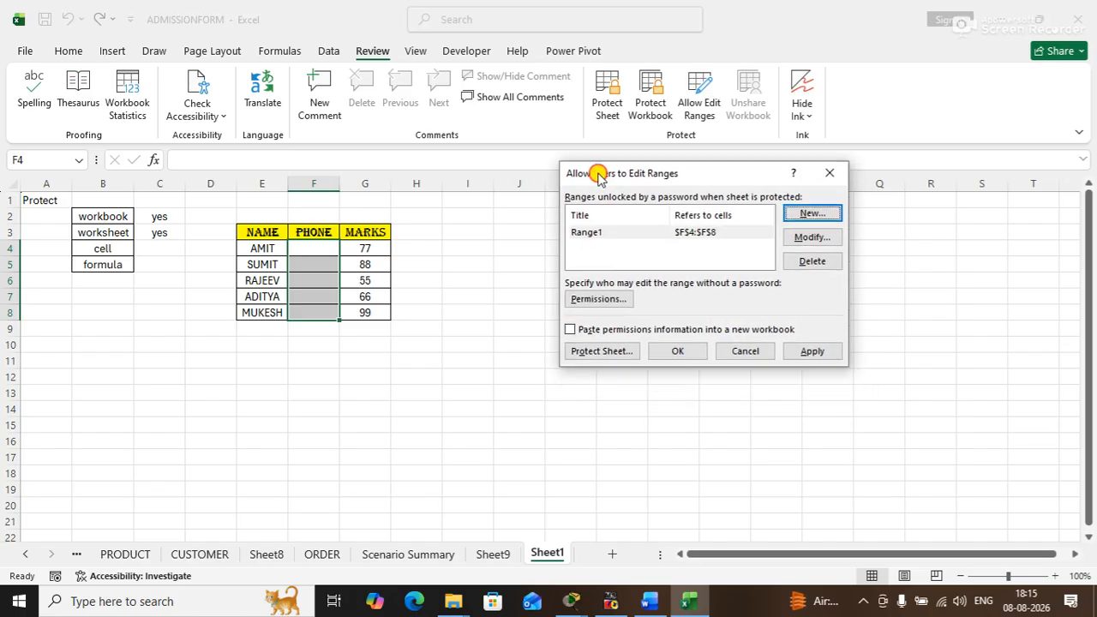
click(602, 352)
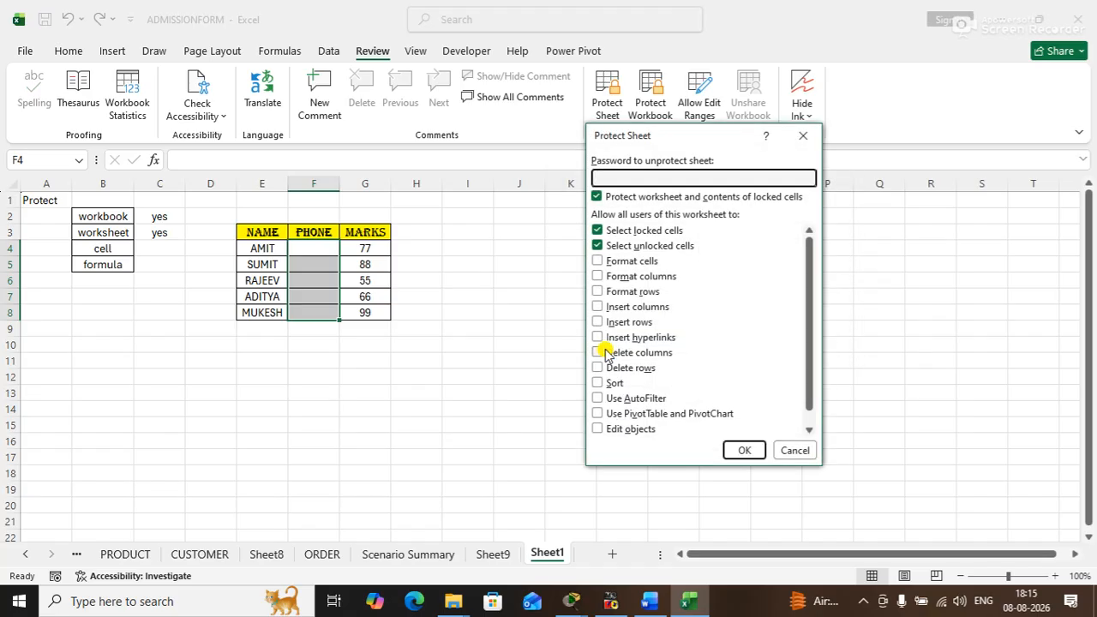
text(123)
key(Return)
text(123)
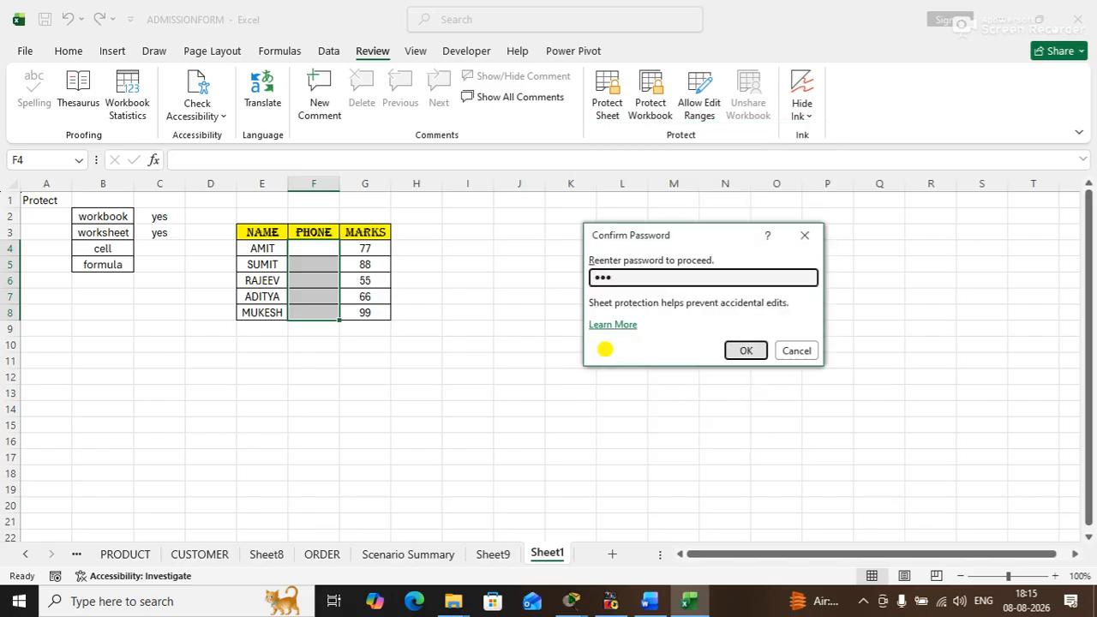
key(Return)
click(705, 401)
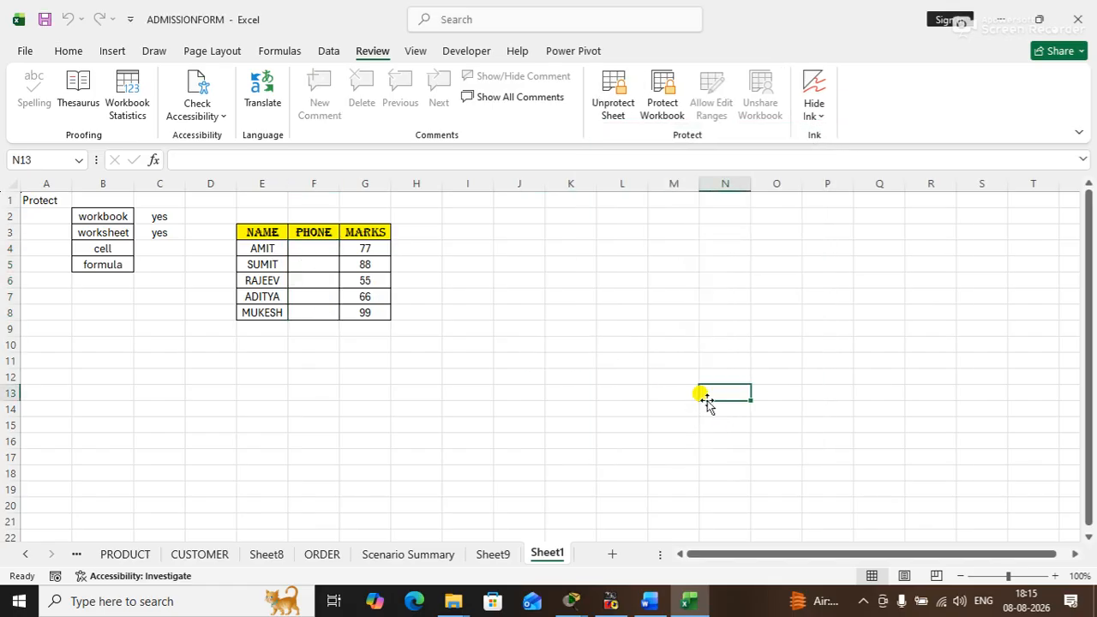
- Try to clear the locked marks in G4 and G5 and the first name in E4 on the protected sheet
click(374, 249)
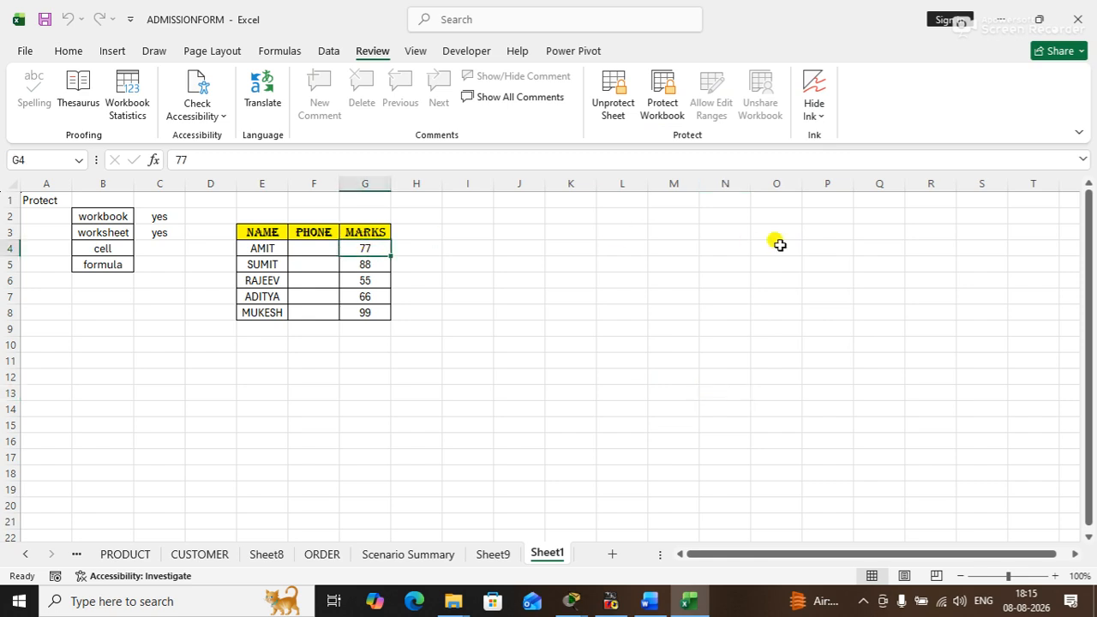
key(Delete)
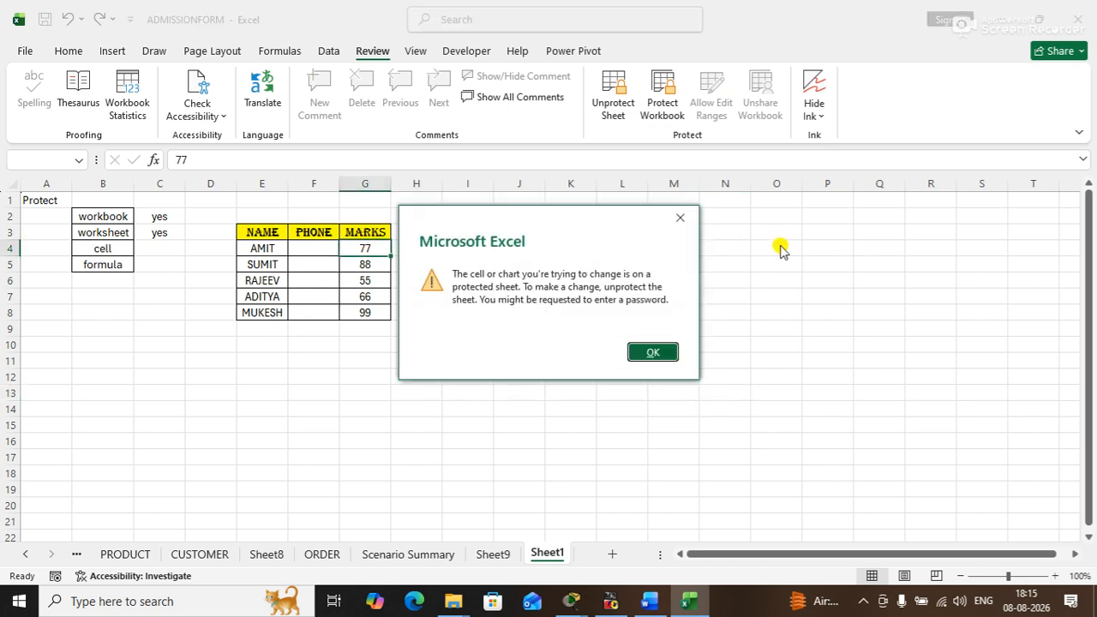
key(Return)
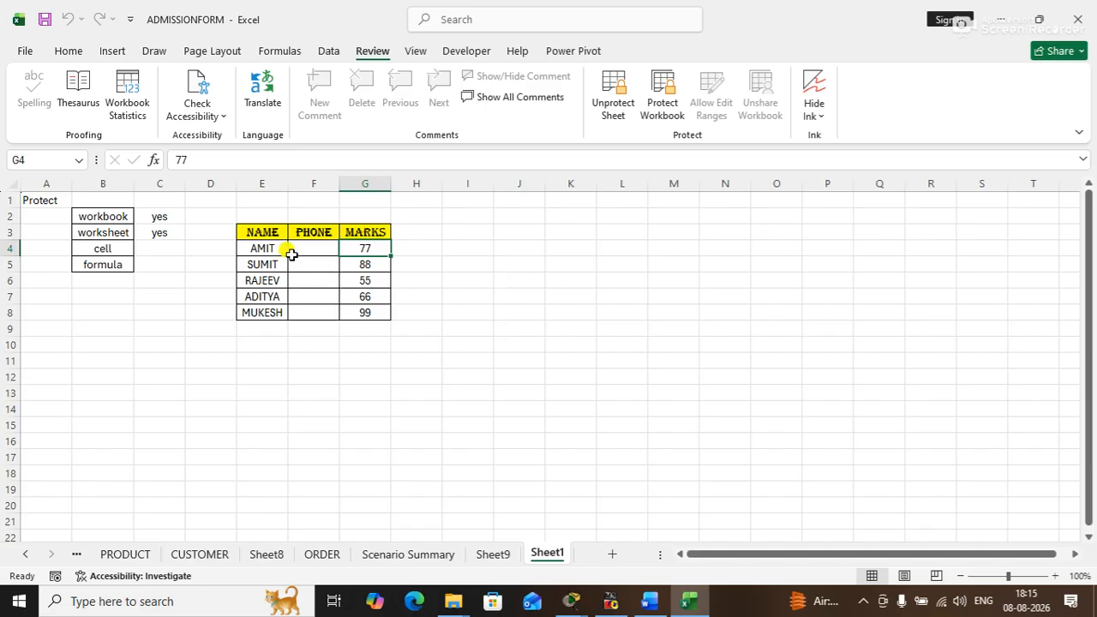
click(261, 247)
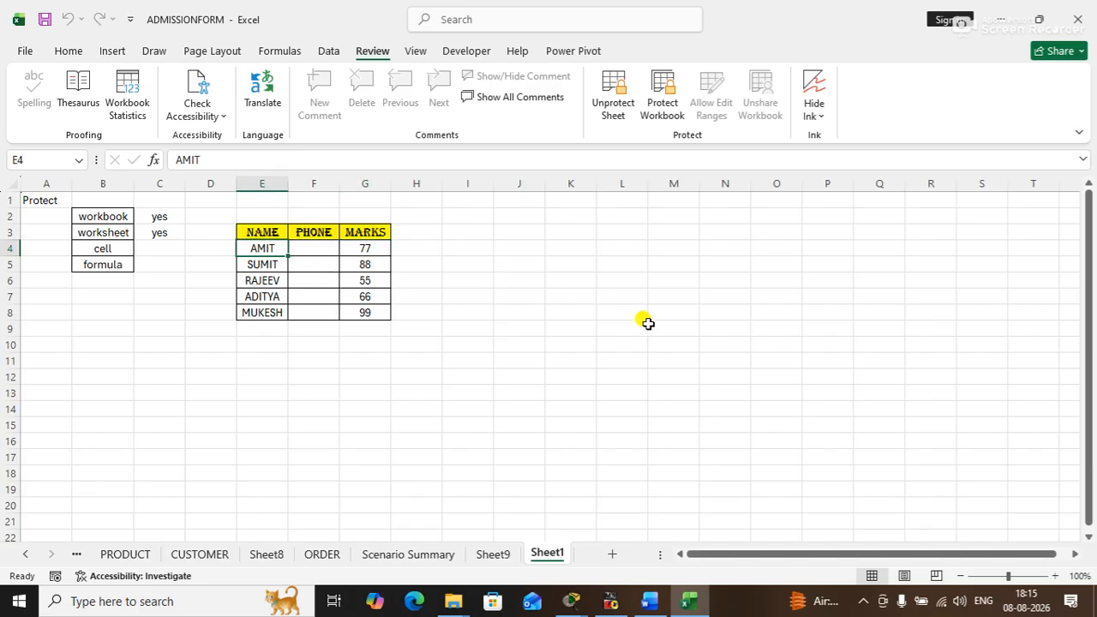
key(Delete)
key(Return)
click(382, 265)
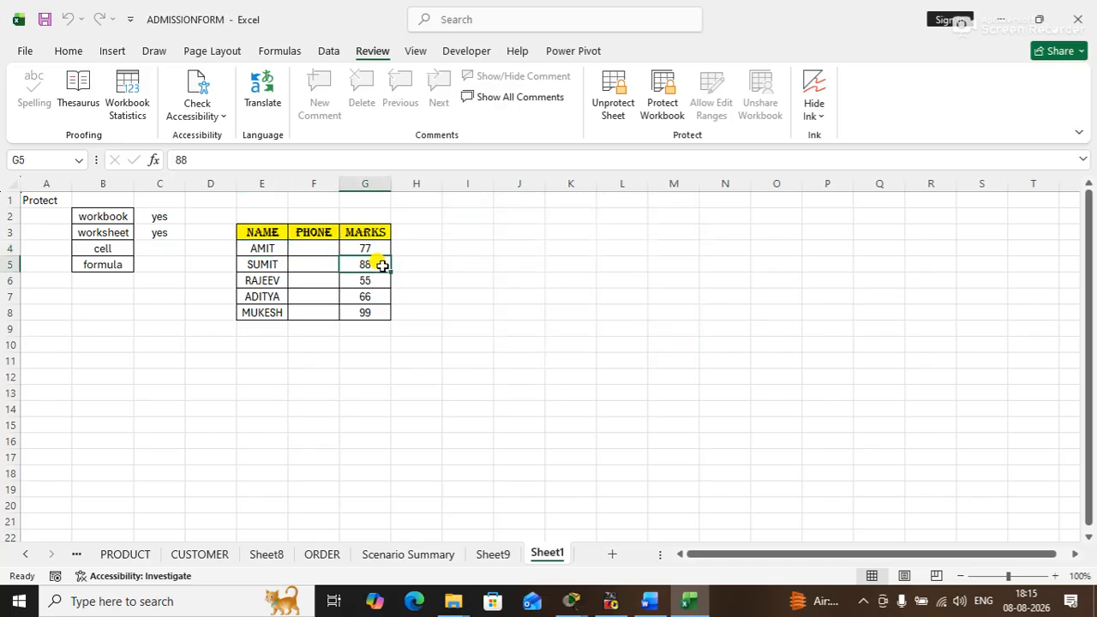
key(Delete)
key(Return)
- Unlock the PHONE edit range with its range password and enter a phone number in cell F4
drag(328, 252, 318, 308)
click(461, 291)
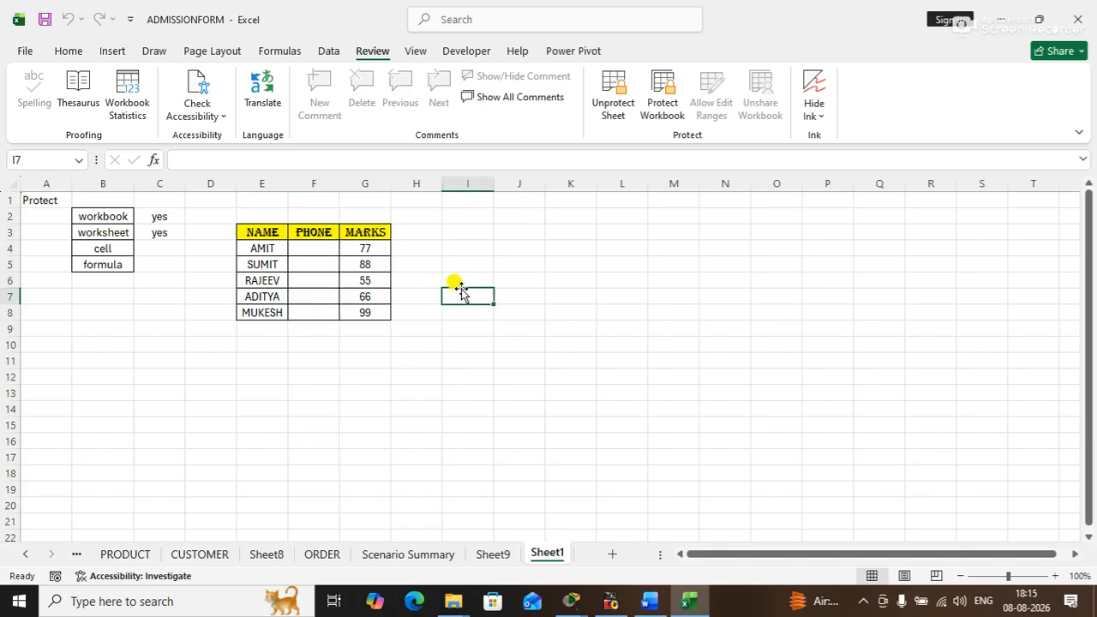
click(320, 248)
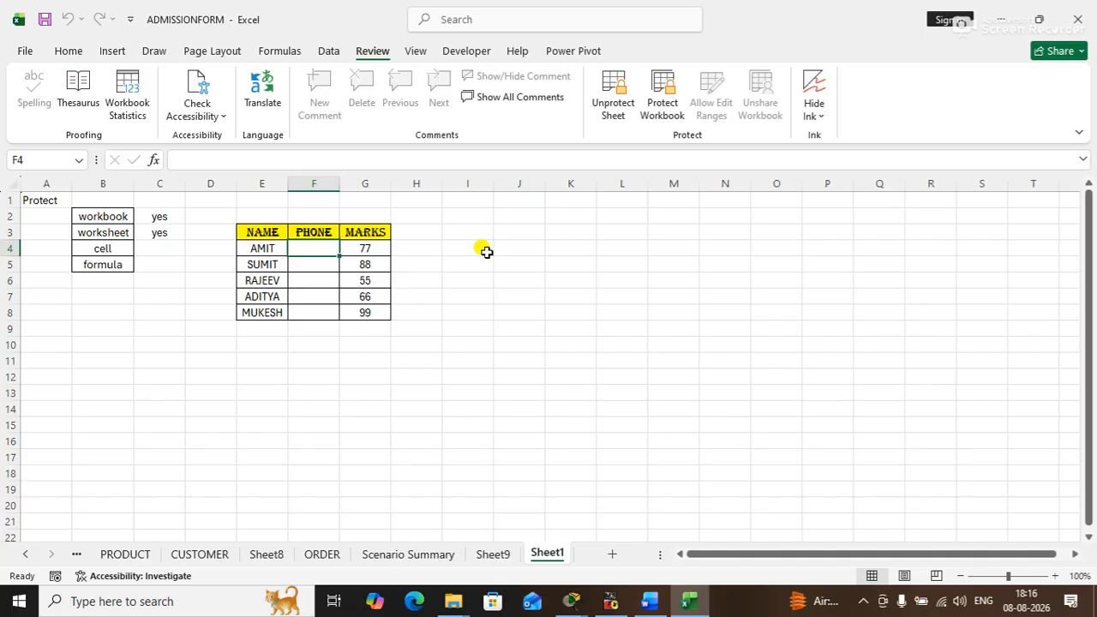
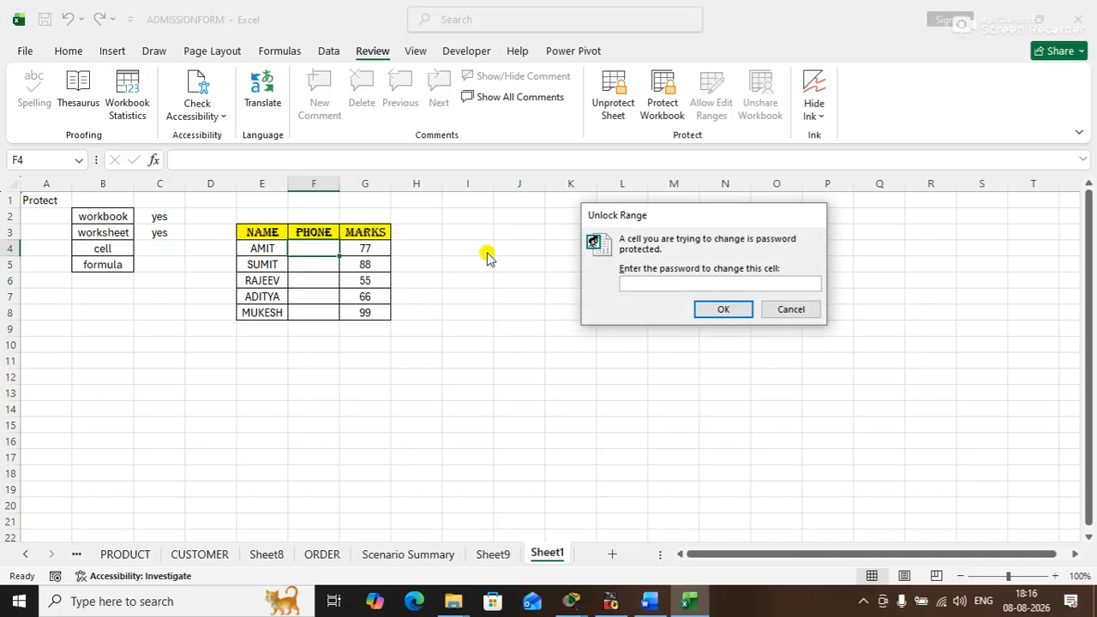
key(Return)
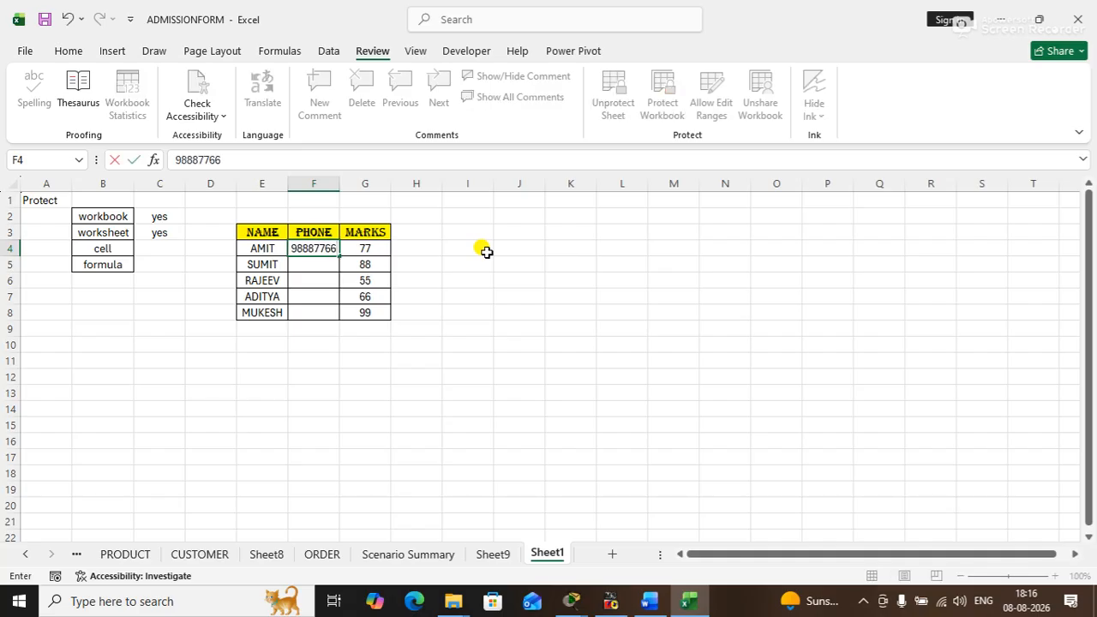
key(Return)
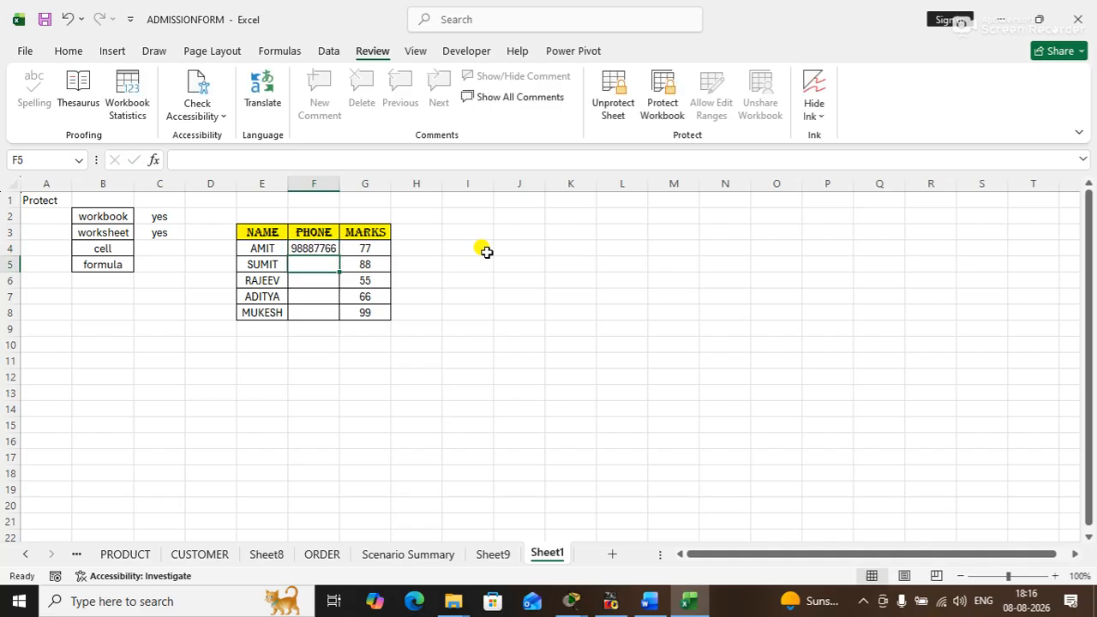
- Try to clear the locked mark in G4 again with the PHONE range unlocked
click(369, 249)
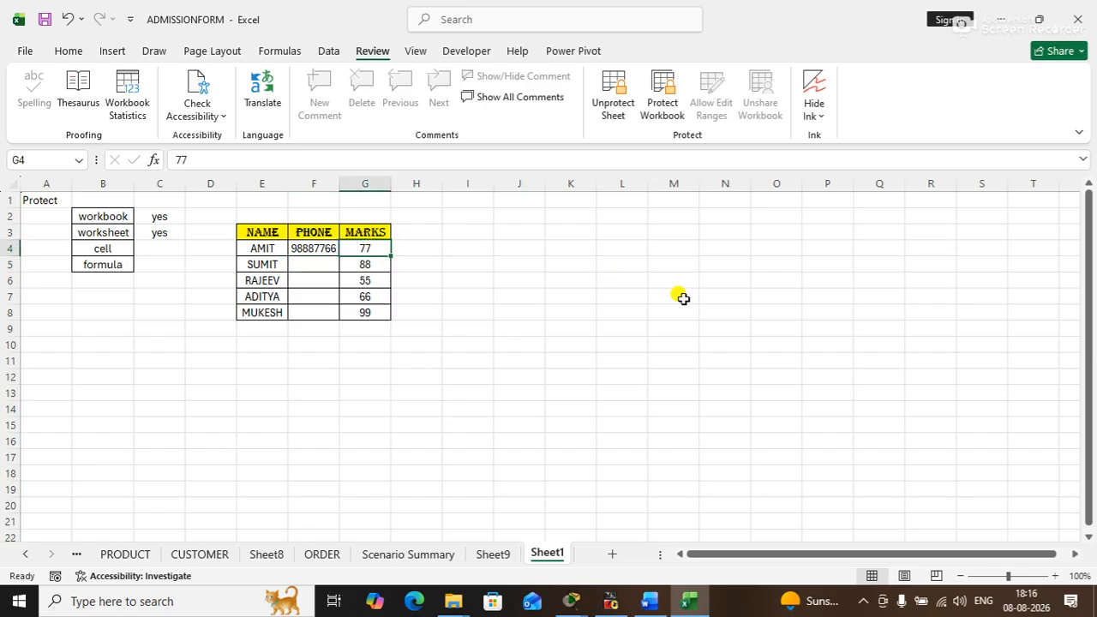
key(Delete)
key(Return)
- Add a new worksheet and enter the headers PN, PQ, PR and AMOUNT across cells C3:F3
click(610, 554)
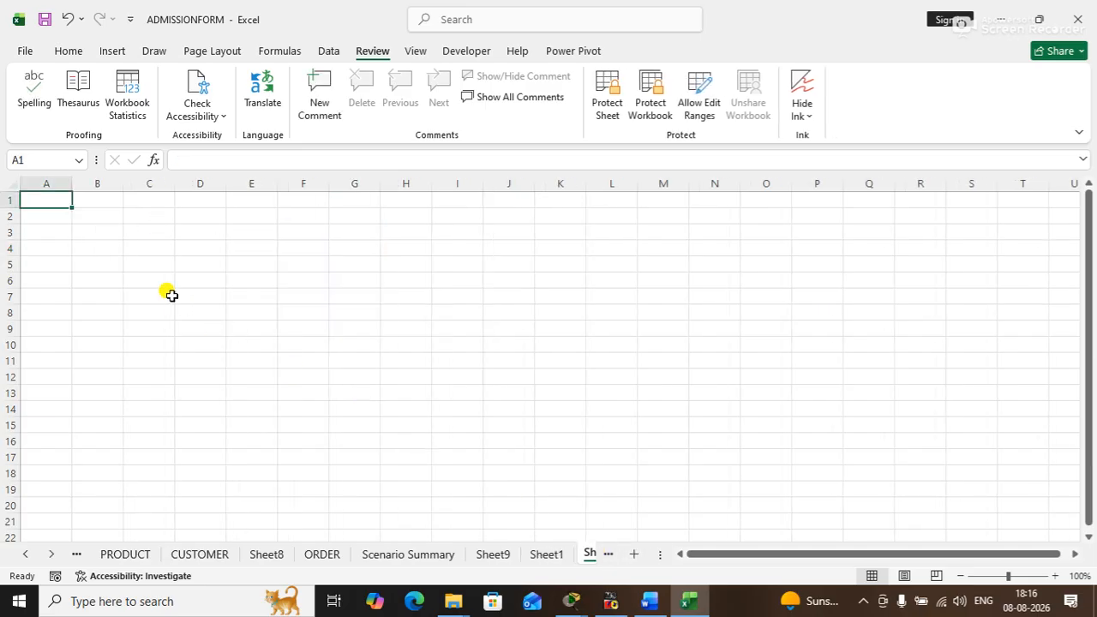
click(137, 261)
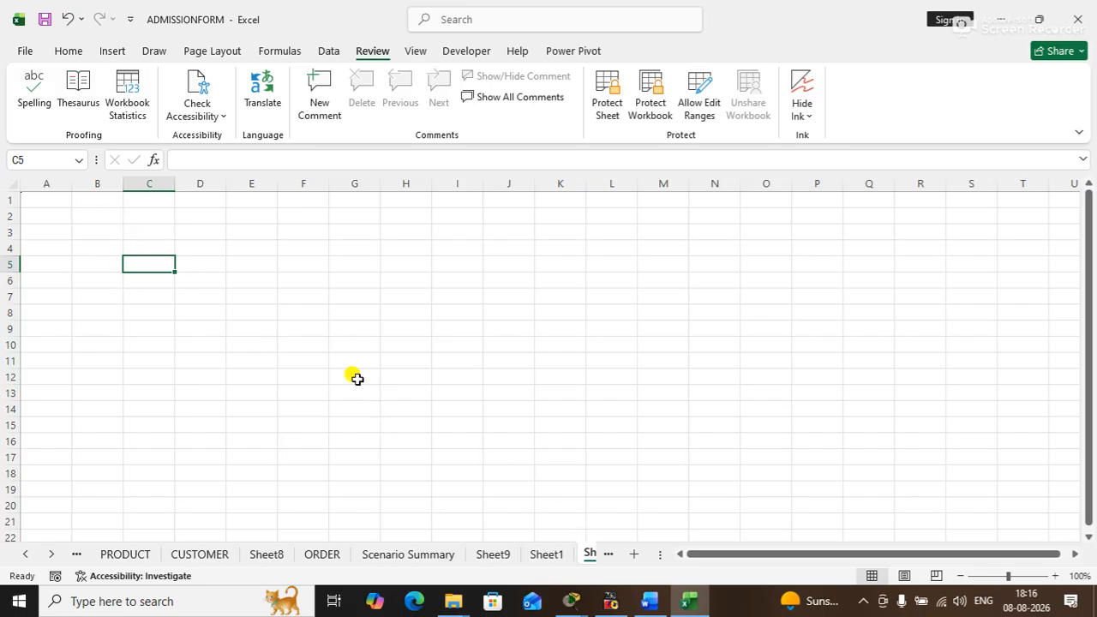
click(132, 212)
click(103, 216)
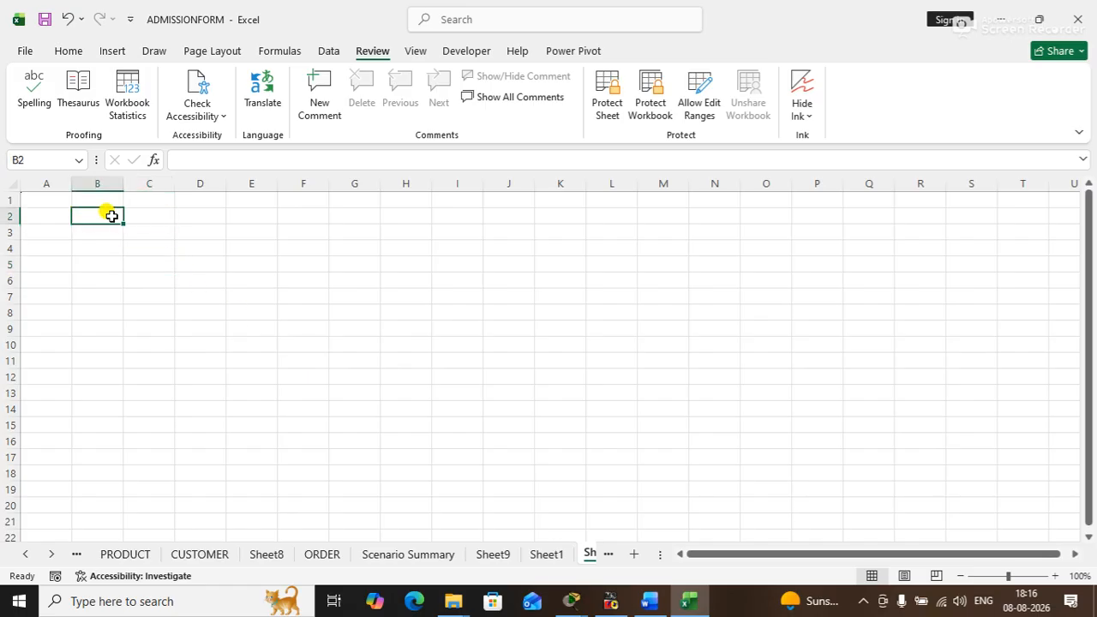
click(138, 230)
text(P)
key(Tab)
text(PQ)
key(Tab)
text(PR)
key(Tab)
text(AMOU)
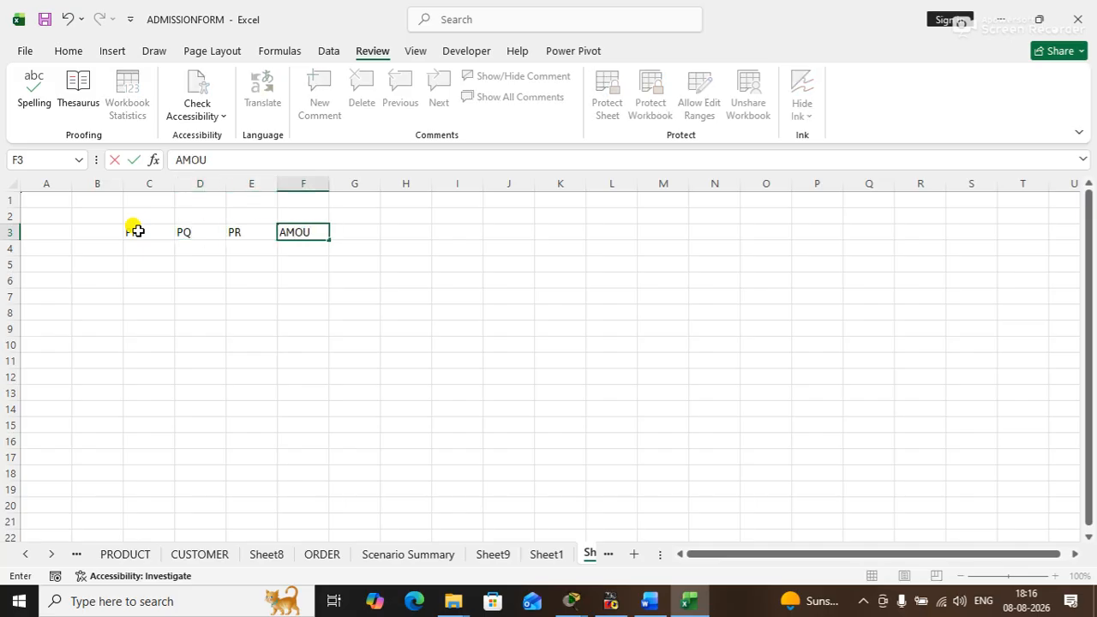
key(Return)
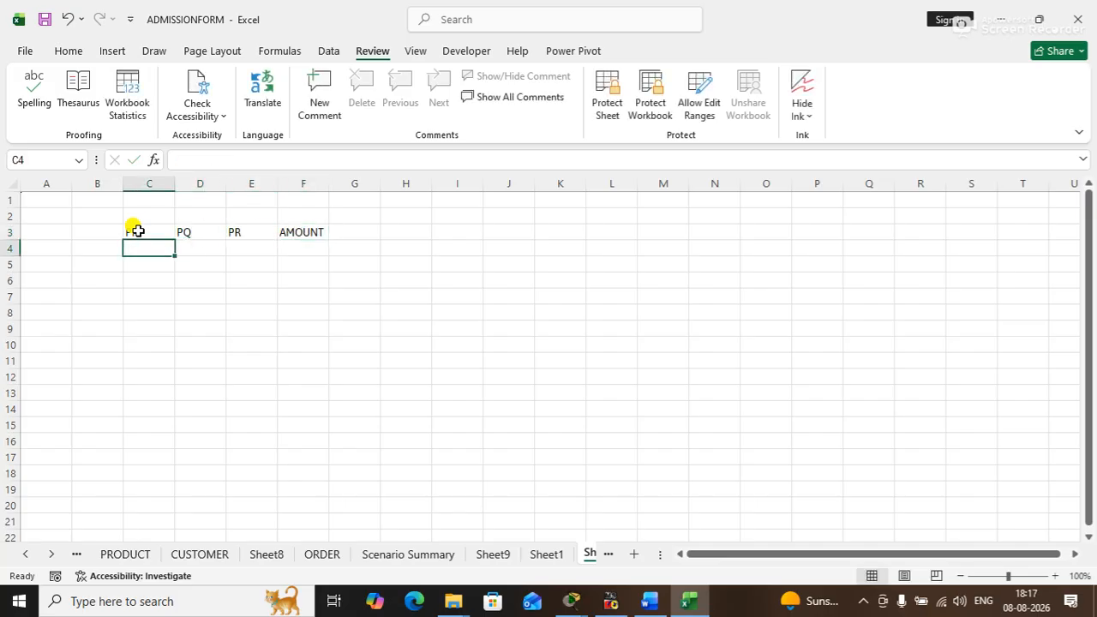
- Enter the formula =D4*E4 in cell F4 under AMOUNT
click(306, 250)
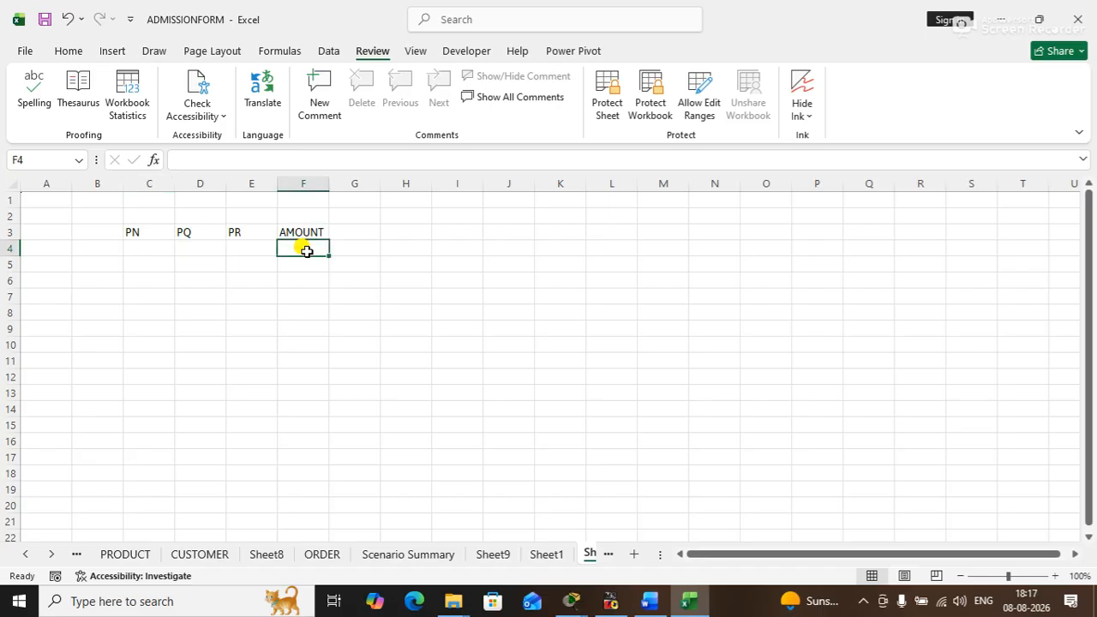
text(=)
click(208, 246)
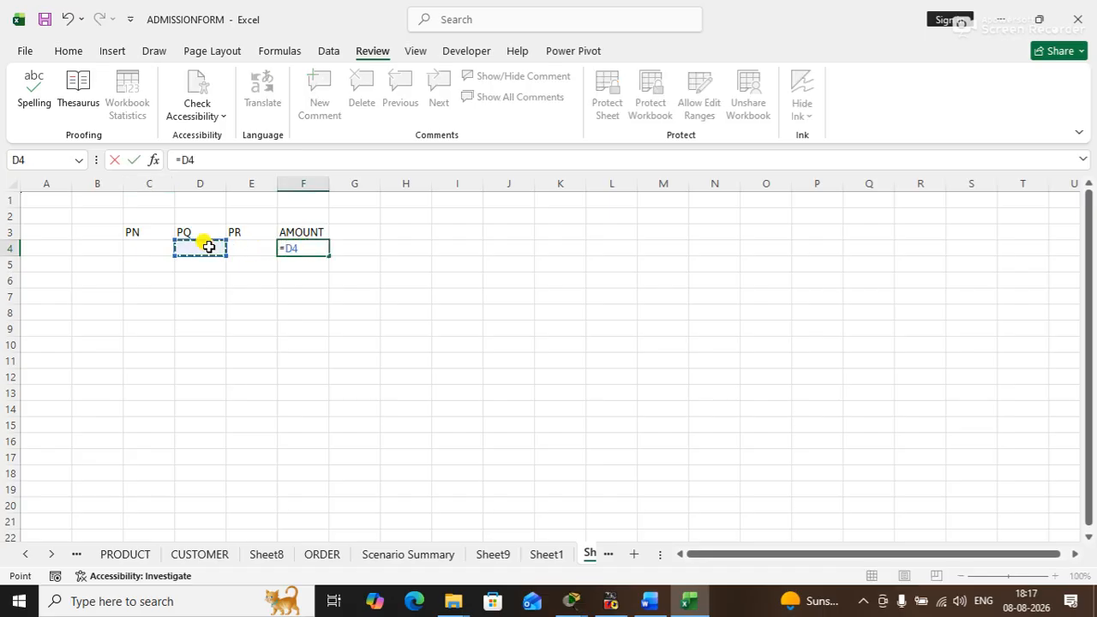
text(*)
click(260, 250)
key(Return)
- Extend the formula in F4 with an IF function that tests D4<>"" and E4<>"" before the D4*E4 product
click(317, 247)
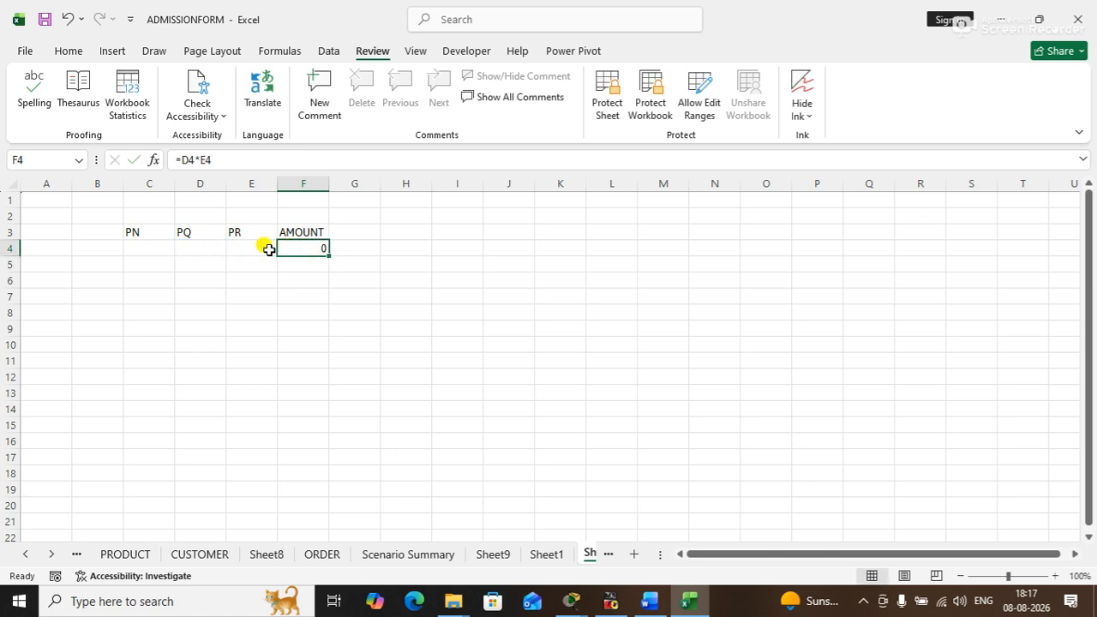
click(208, 248)
click(305, 250)
click(181, 159)
text(IF)
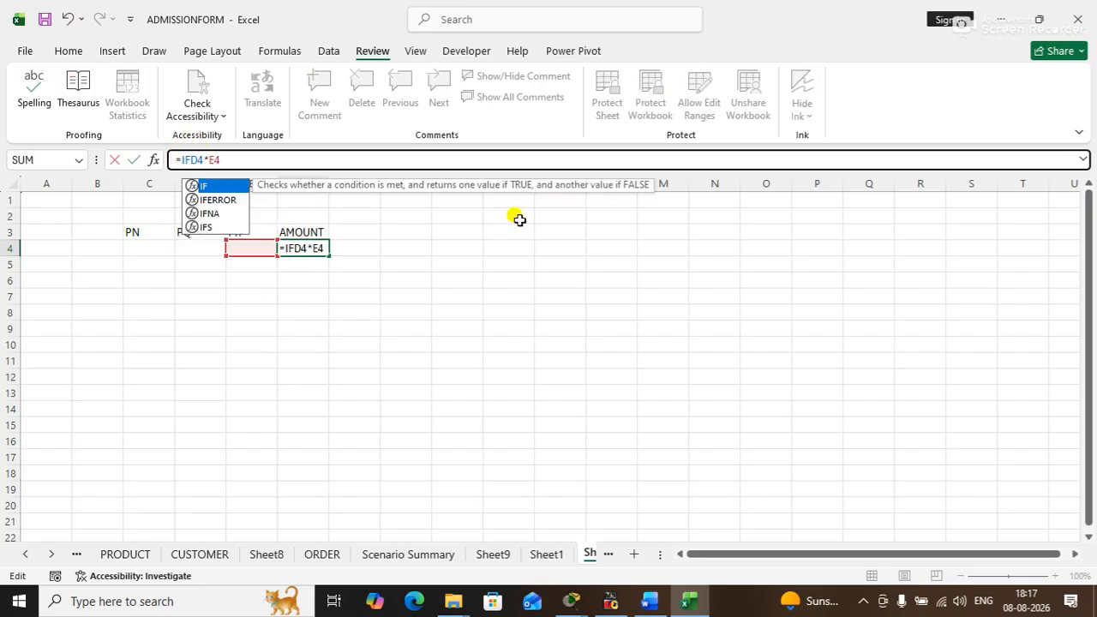
text(()
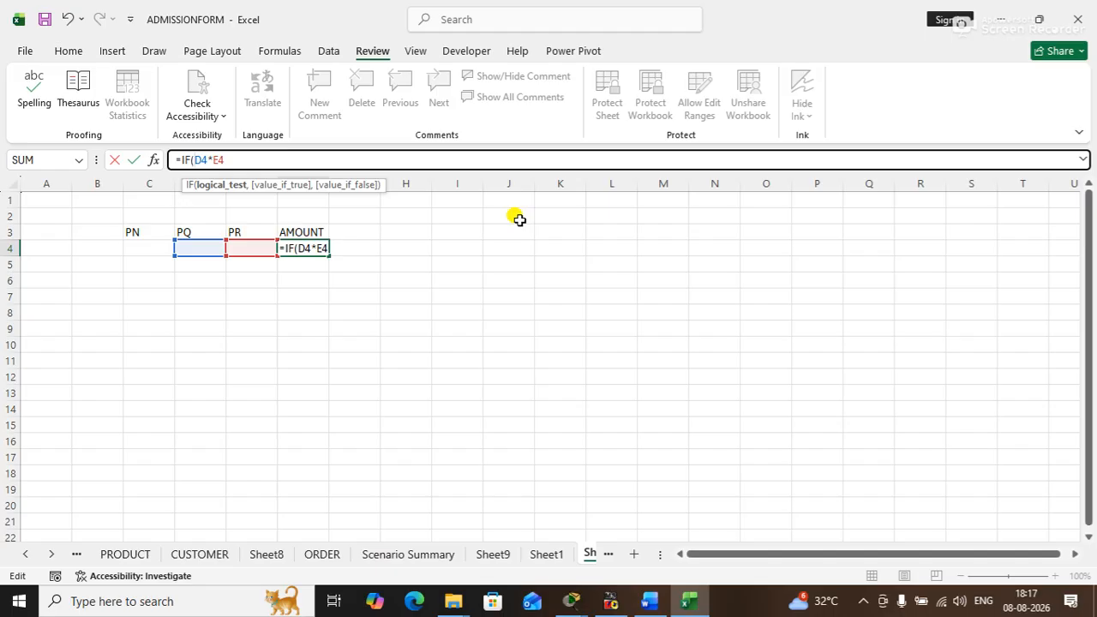
click(201, 248)
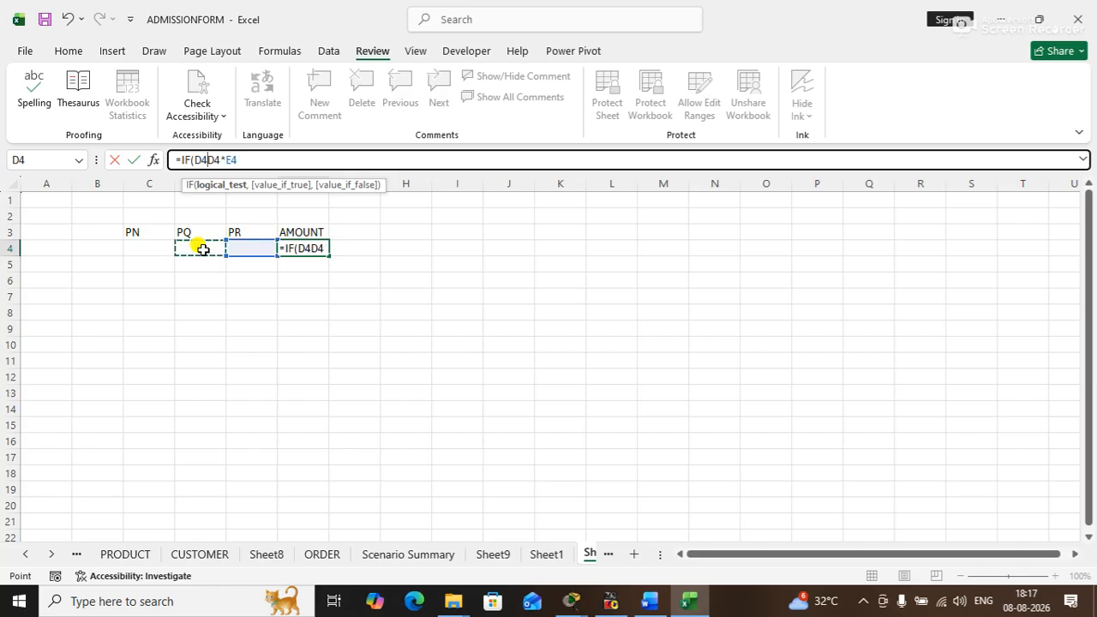
text(<>)
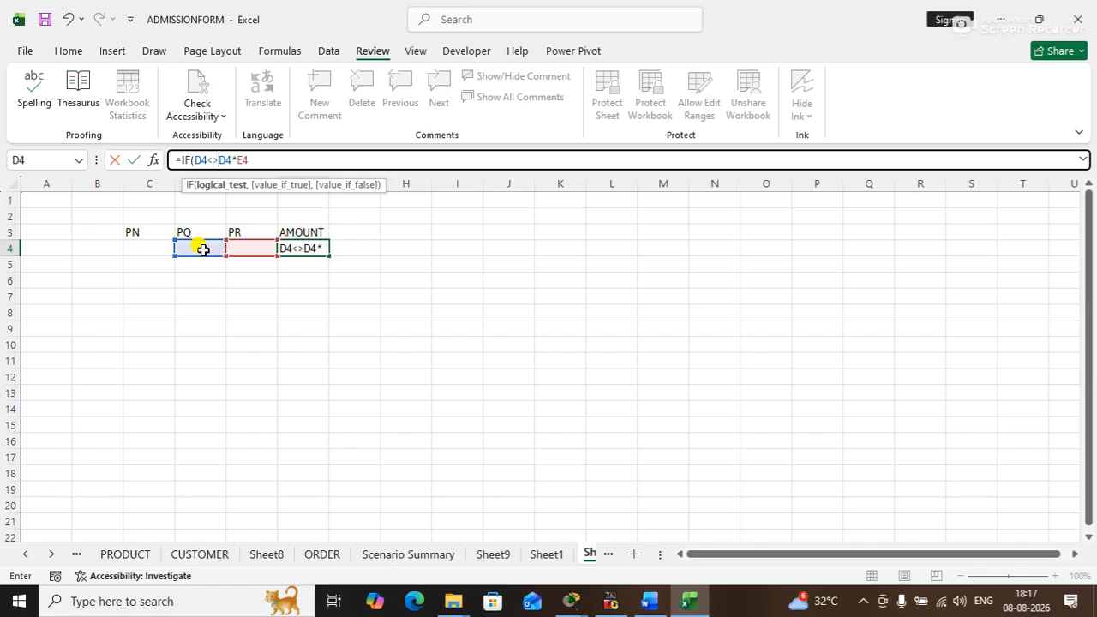
text("")
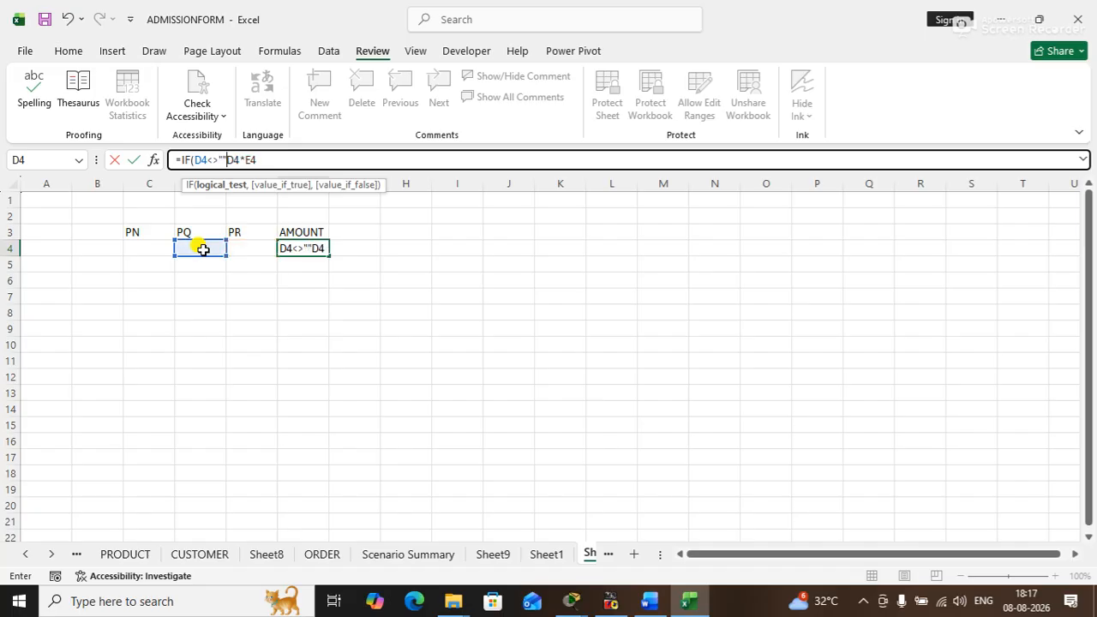
text(,)
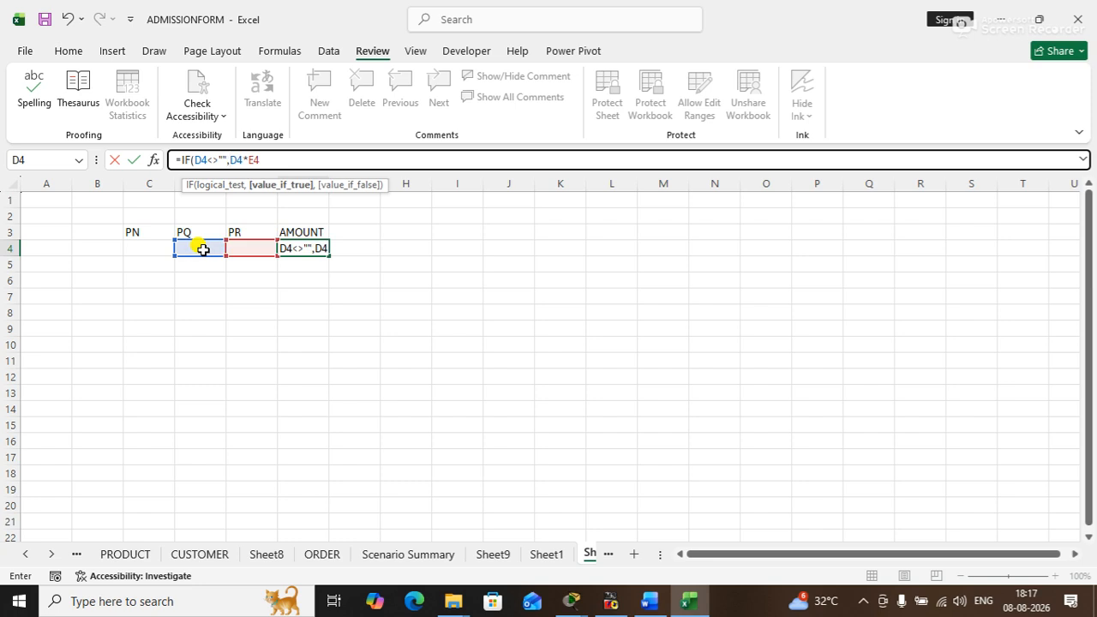
text(E)
text(4<>)
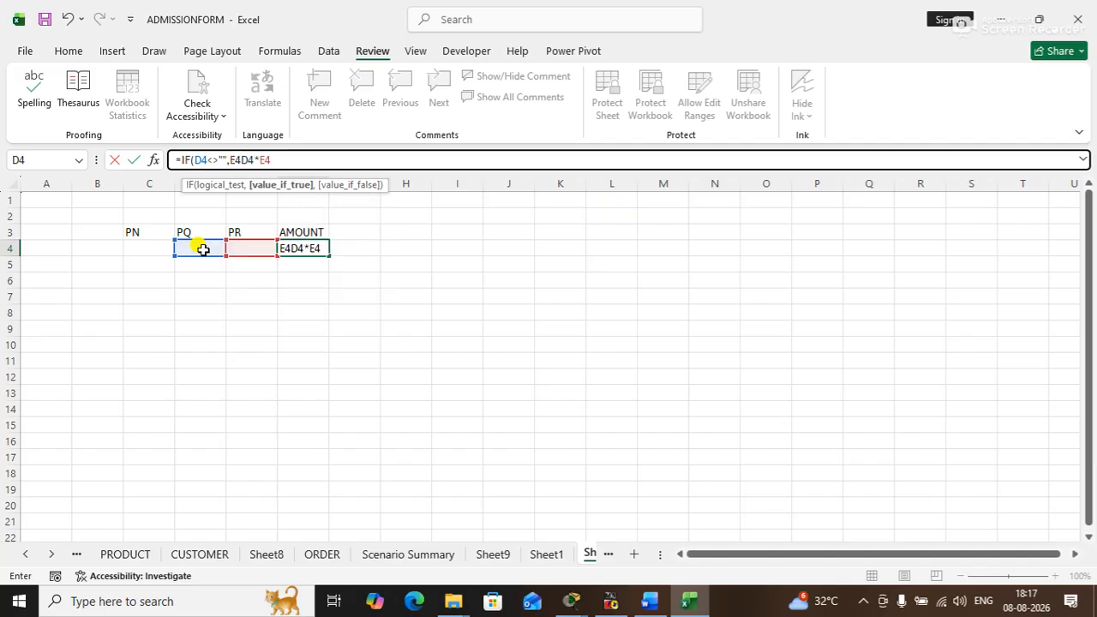
text("")
- Wrap both conditions in AND and add an empty-text false result, completing F4 as =IF(AND(D4<>"",E4<>""),D4*E4,"")
click(191, 159)
text(AND()
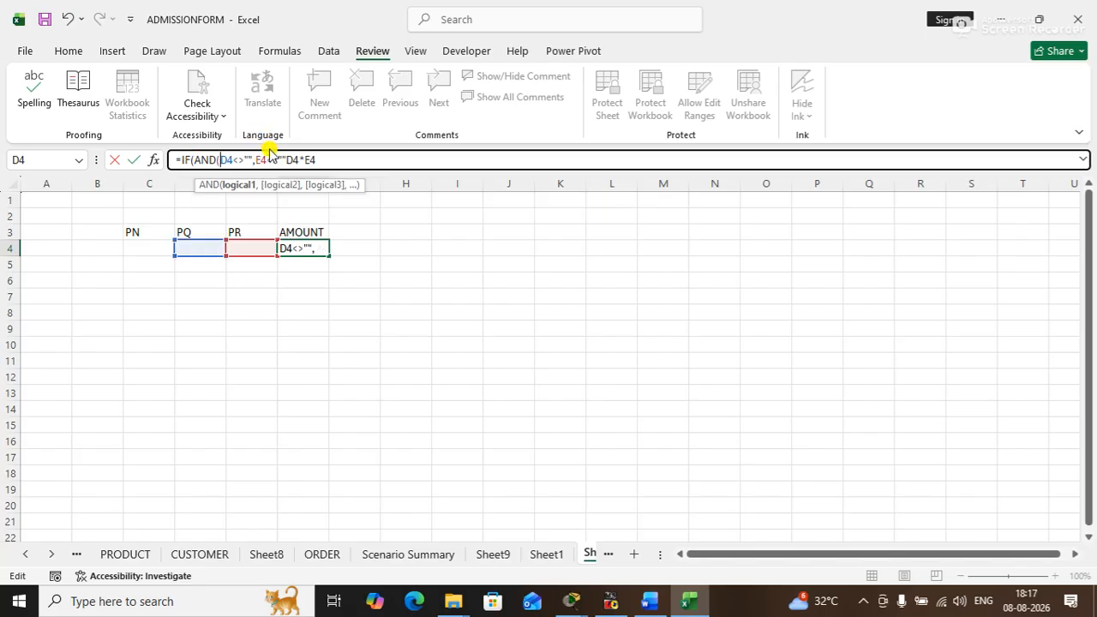
click(287, 159)
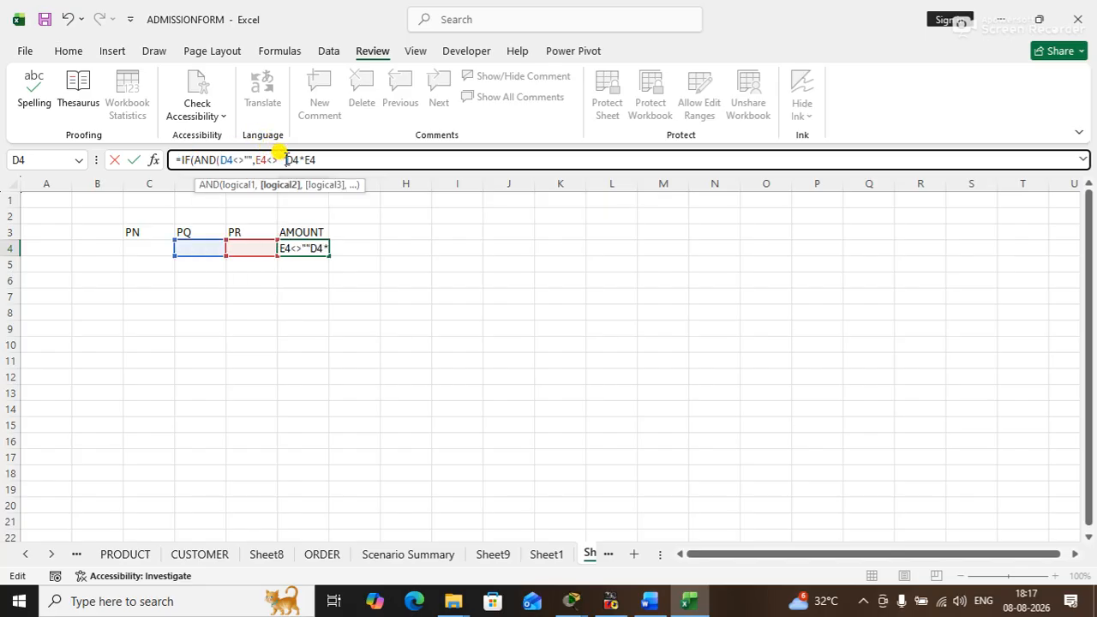
text())
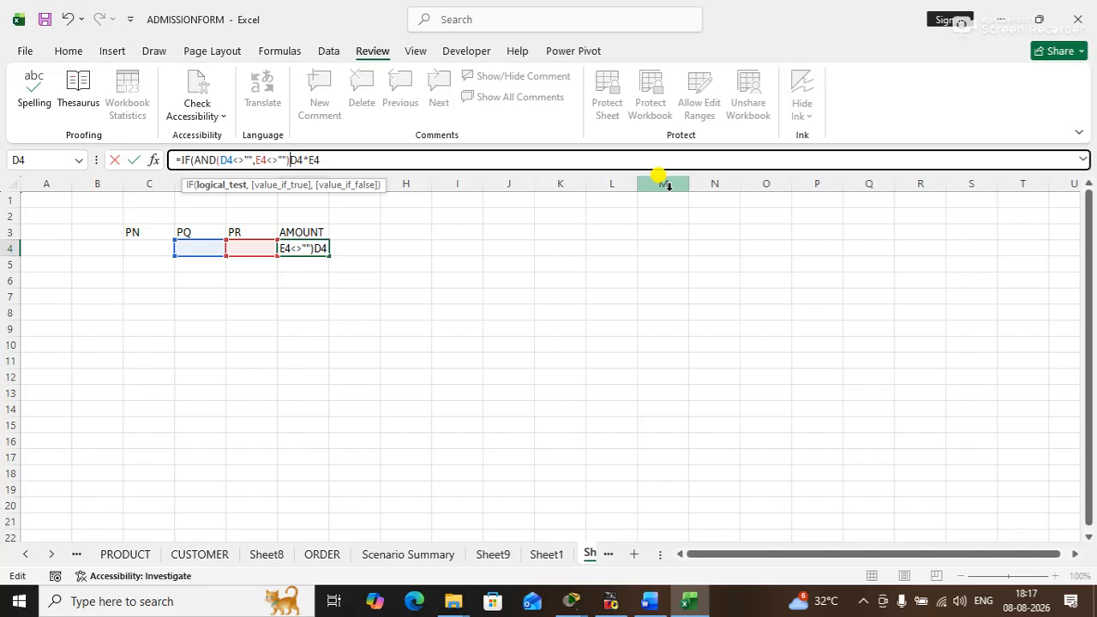
text(,)
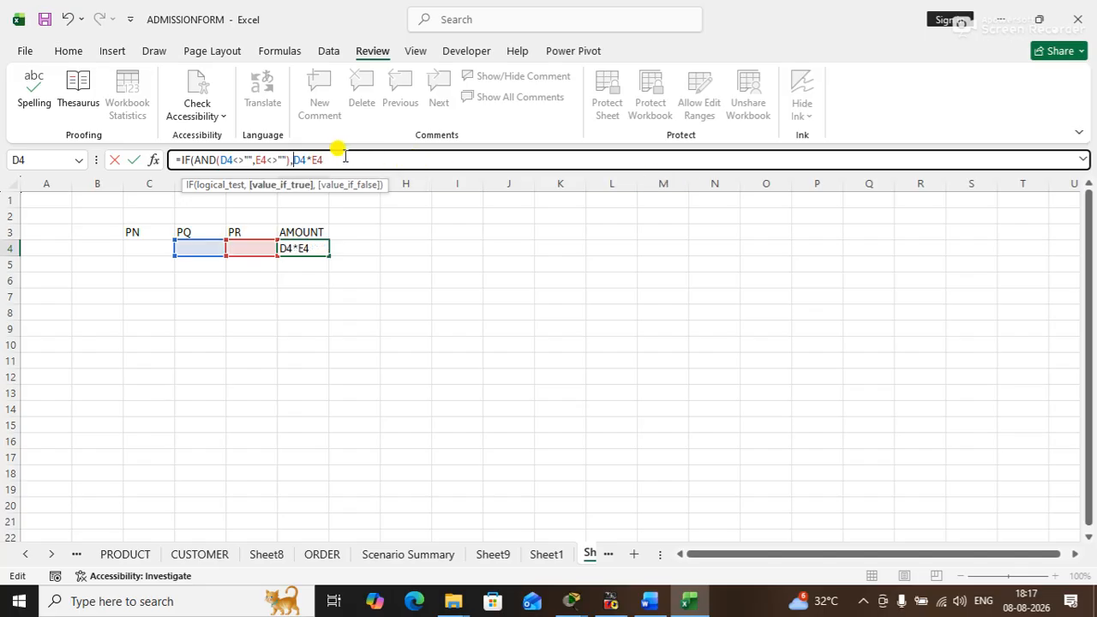
text(,)
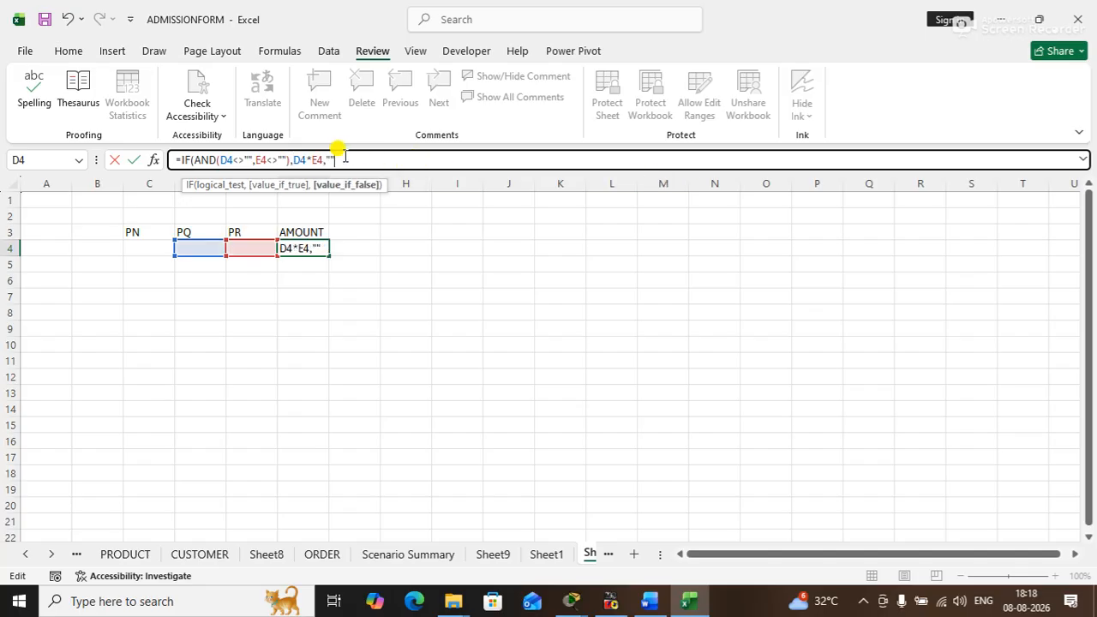
key(Return)
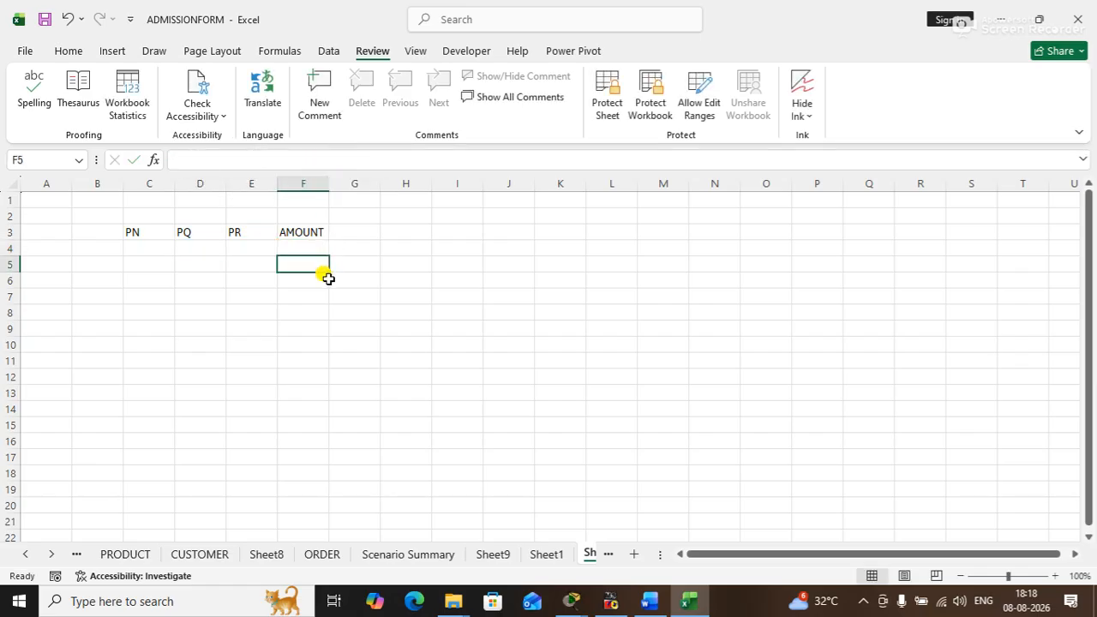
- Fill the AMOUNT formula from F4 down to F10
click(314, 250)
drag(327, 255, 323, 346)
click(412, 325)
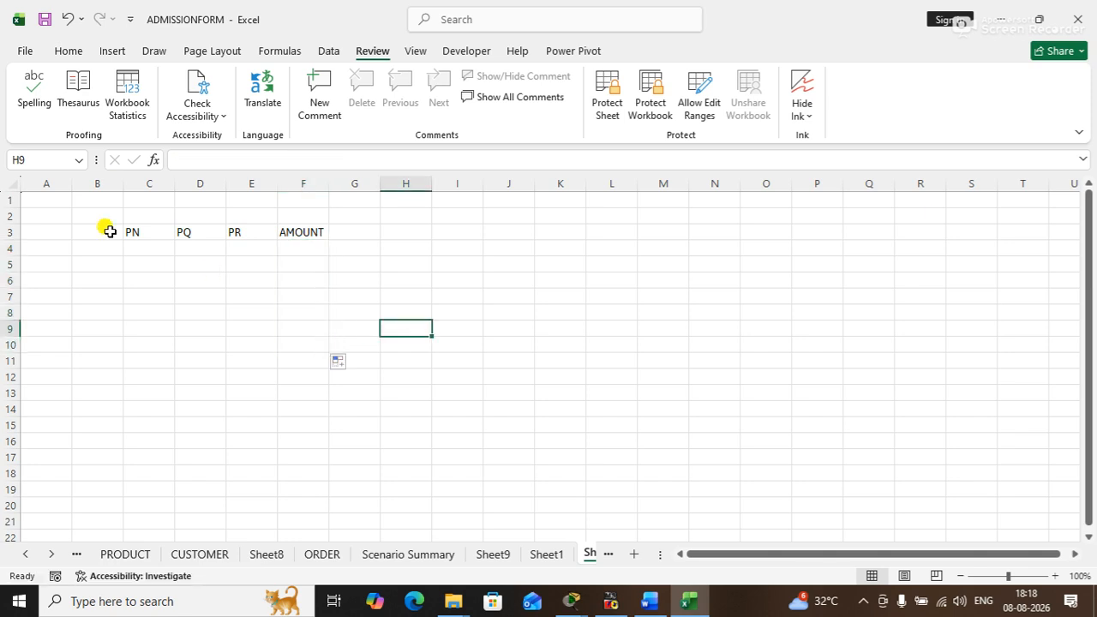
- Apply borders to all cells of the table range C3:F10
drag(153, 239, 312, 340)
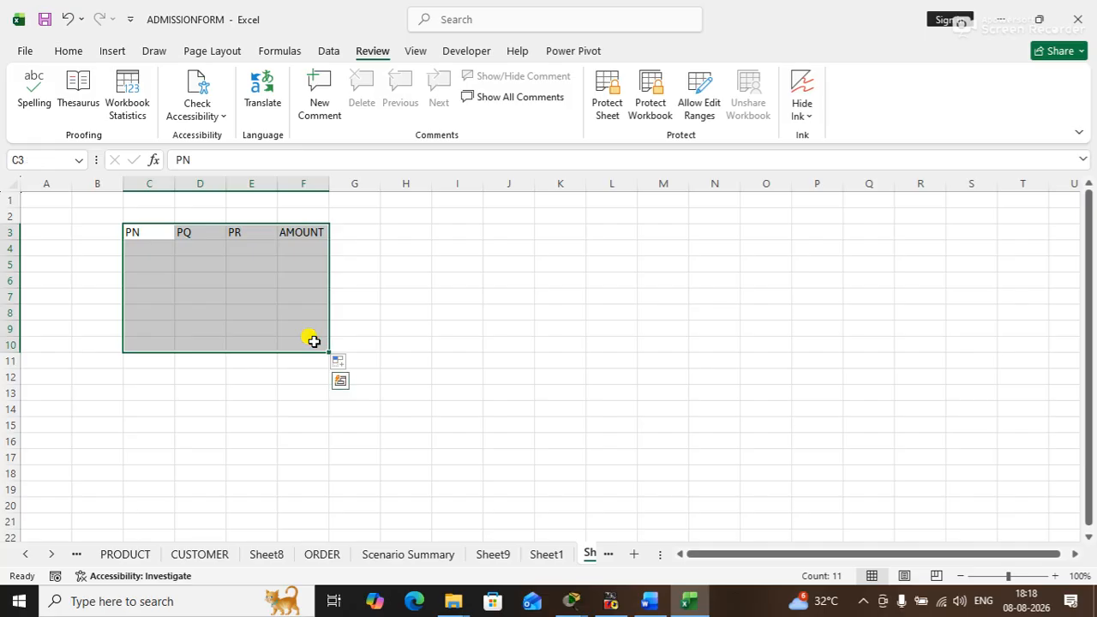
click(68, 50)
click(185, 107)
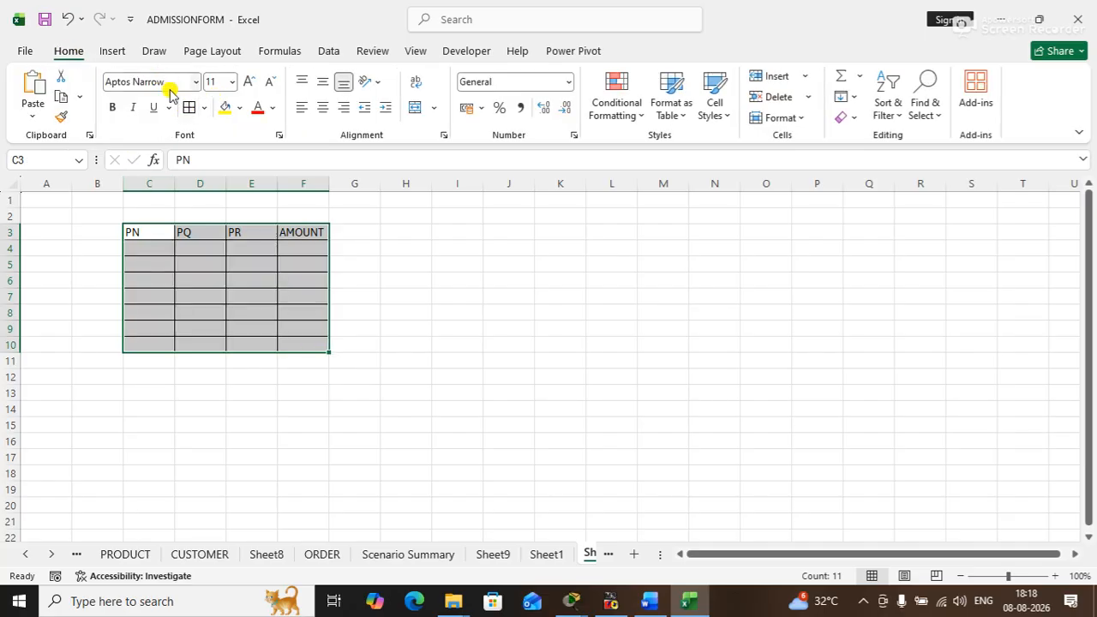
- Center the contents of the table range C3:F10 horizontally and vertically
click(321, 108)
click(467, 326)
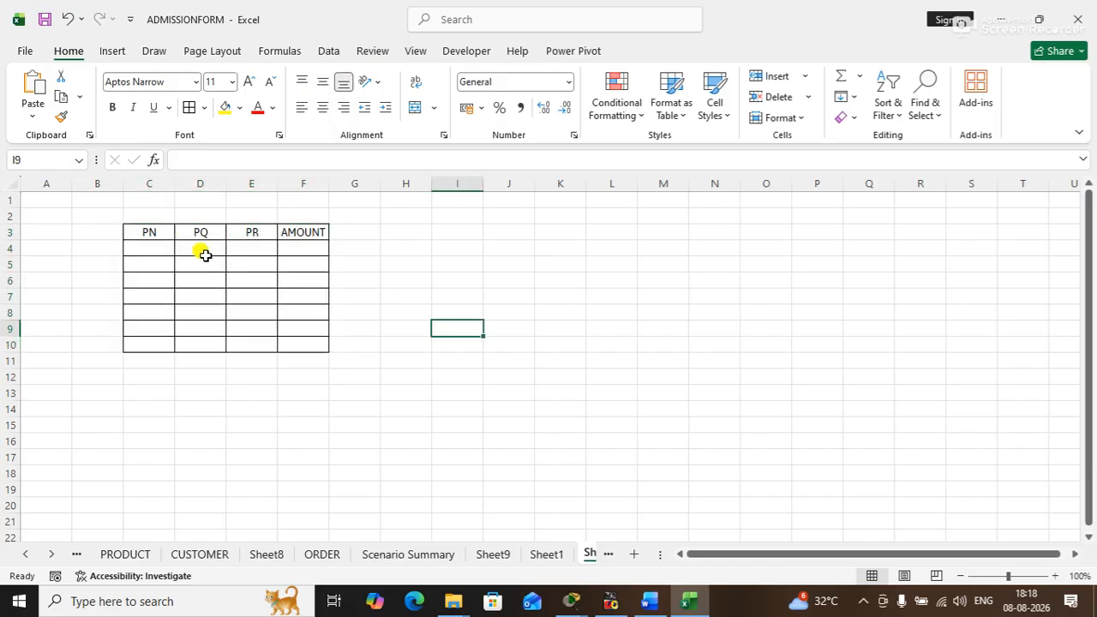
- Fill the header row C3:F3 with yellow and set its font to Algerian
drag(161, 234, 284, 231)
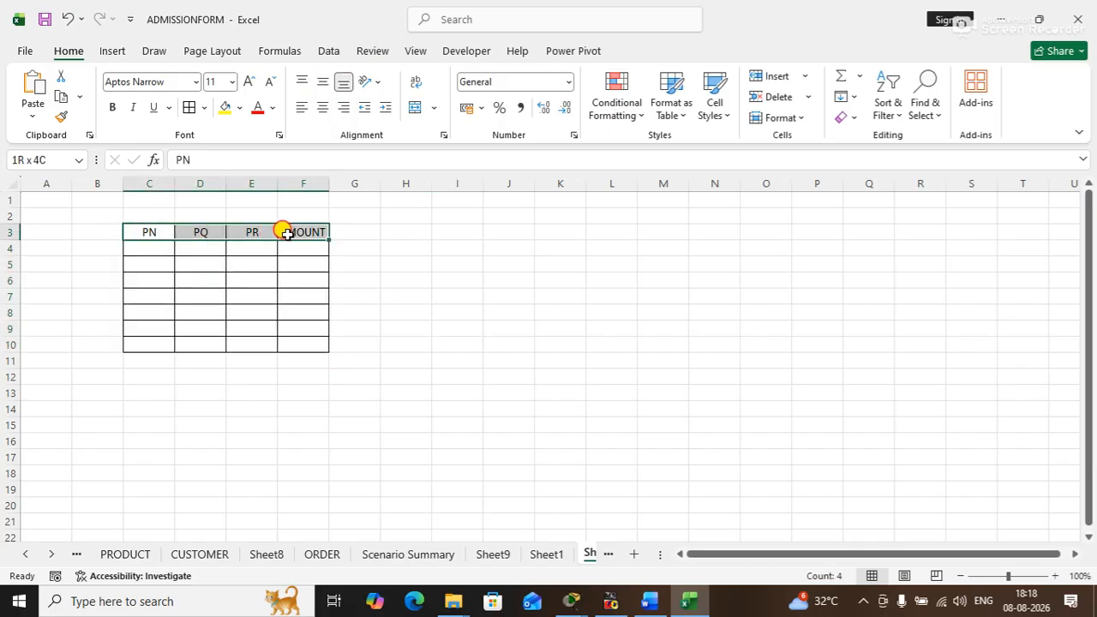
click(228, 105)
click(176, 79)
text(Algerian)
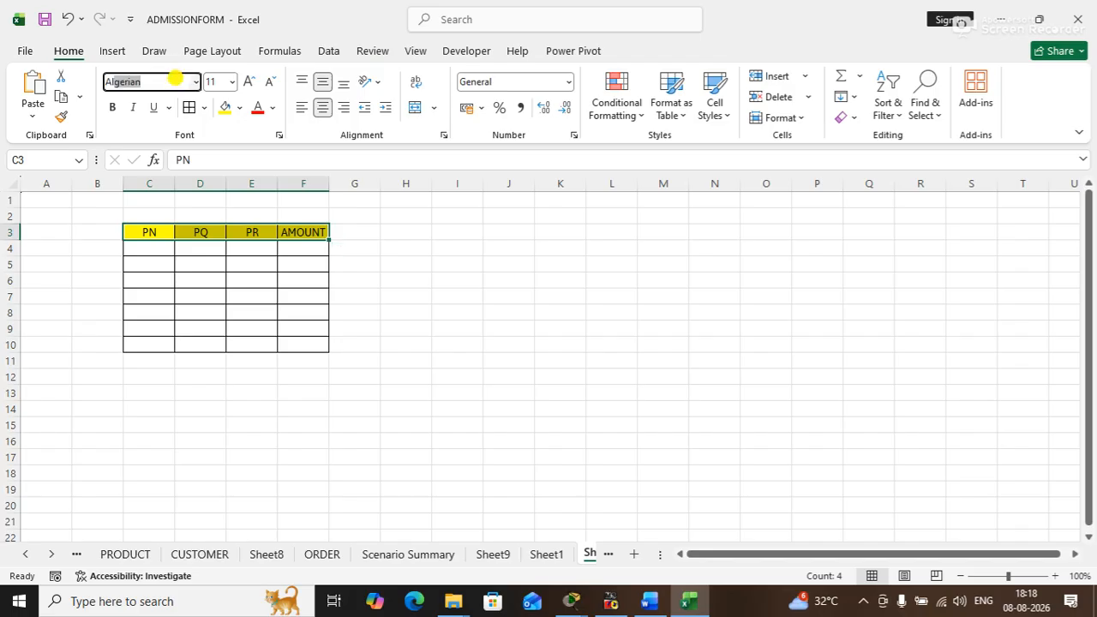
key(Return)
click(421, 426)
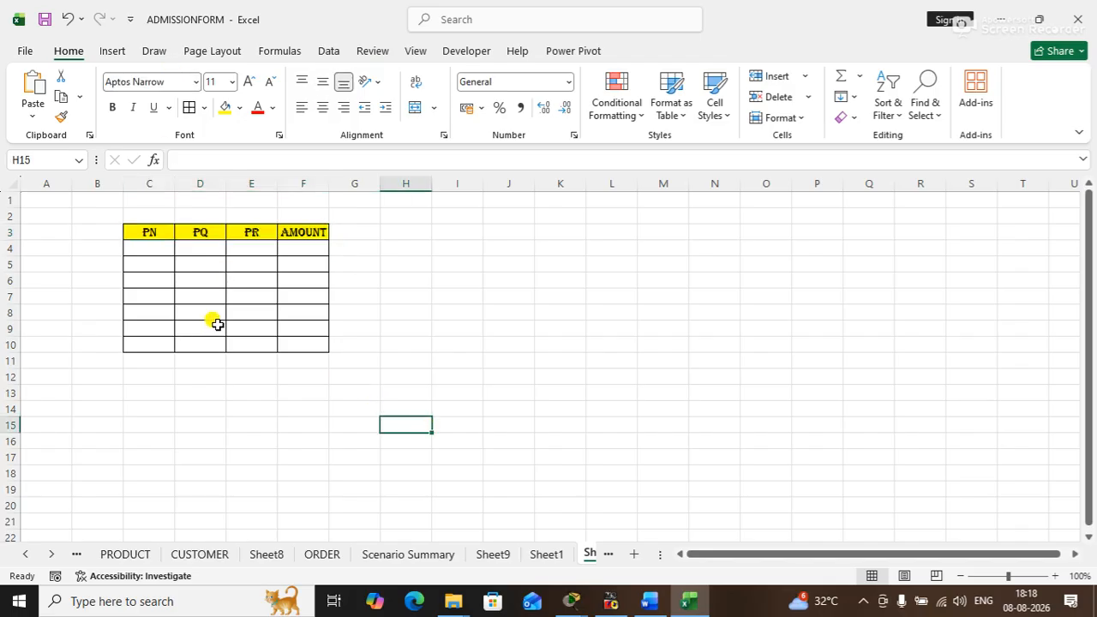
- Enter LAPTOP, SSS, PRINTER, MOUSE and KEYBOARD down the PN column in C4:C8
click(150, 243)
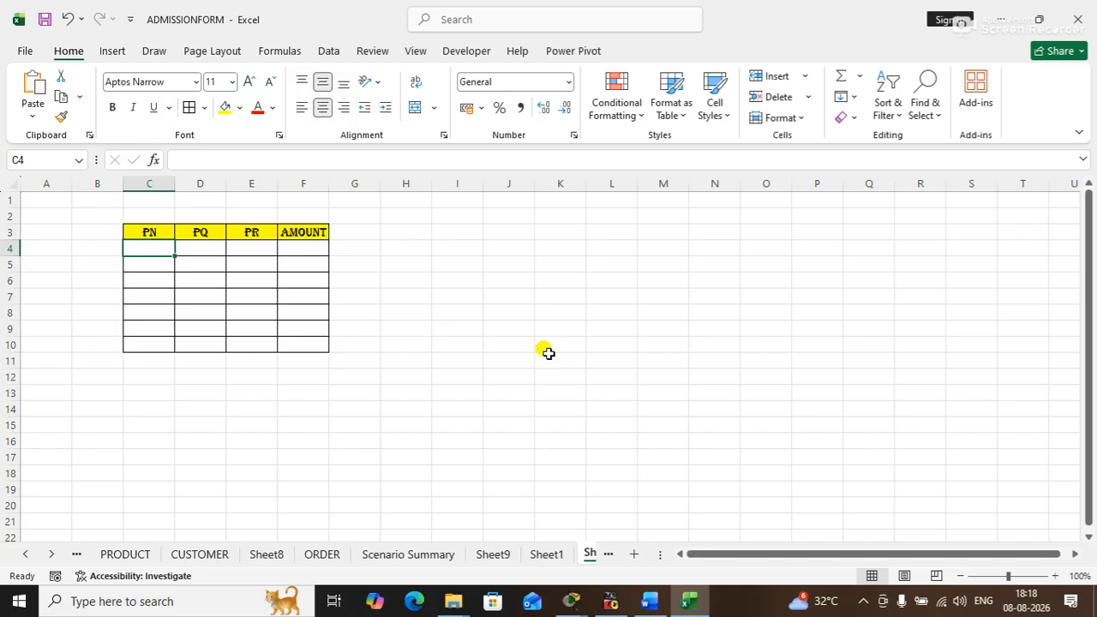
text(LAPTOP)
key(Return)
text(SSS)
key(Return)
text(P)
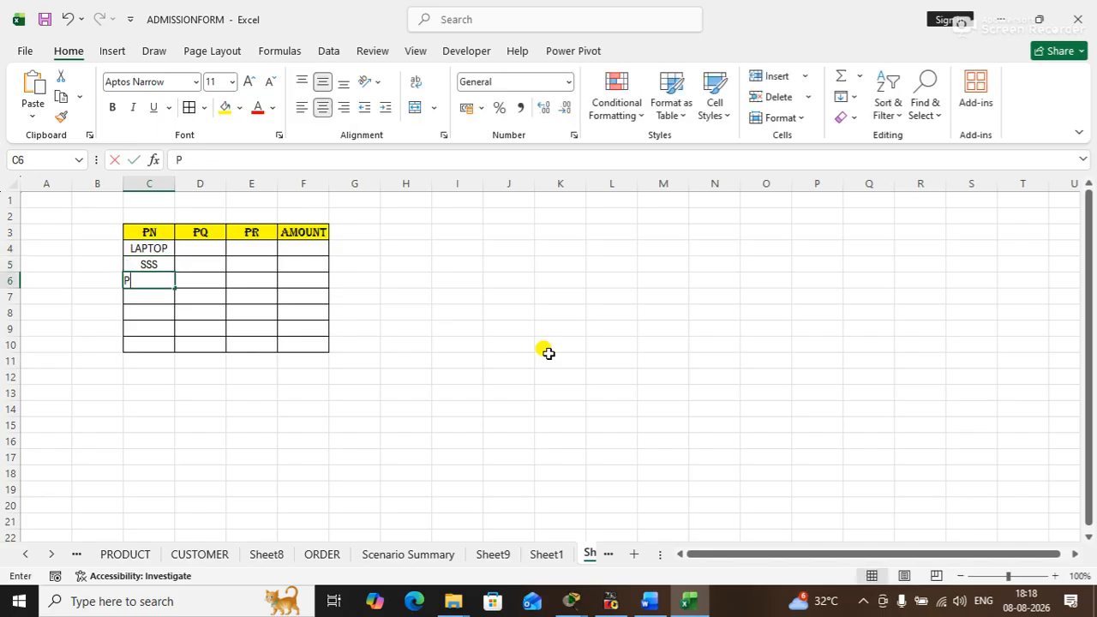
text(RINT)
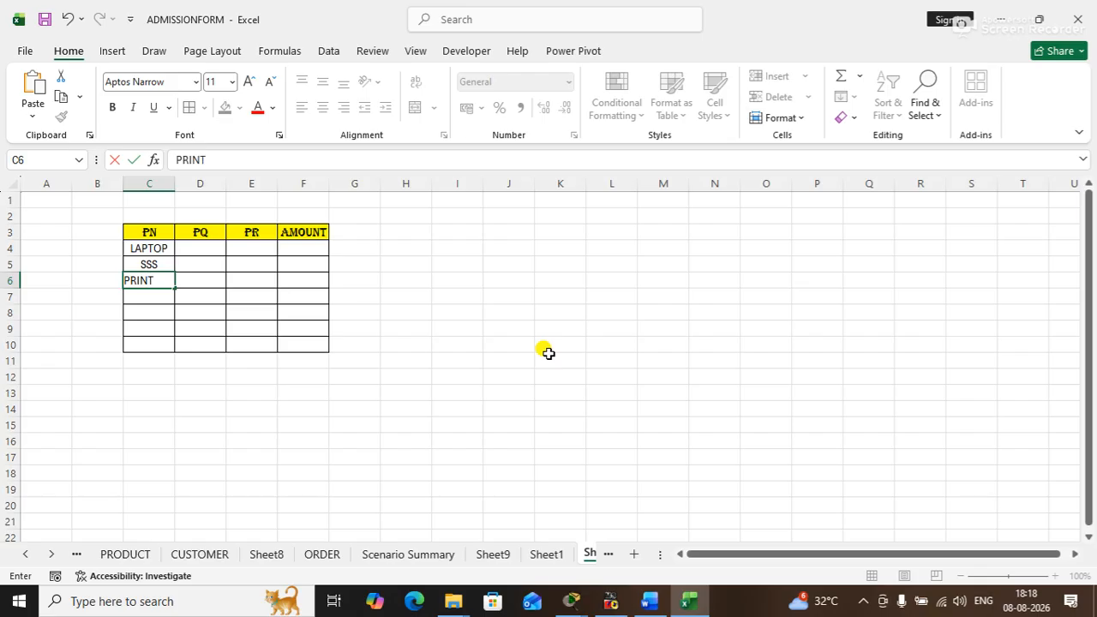
text(ER)
key(Return)
text(MOUSE)
key(Return)
text(KEYBOARD)
key(Return)
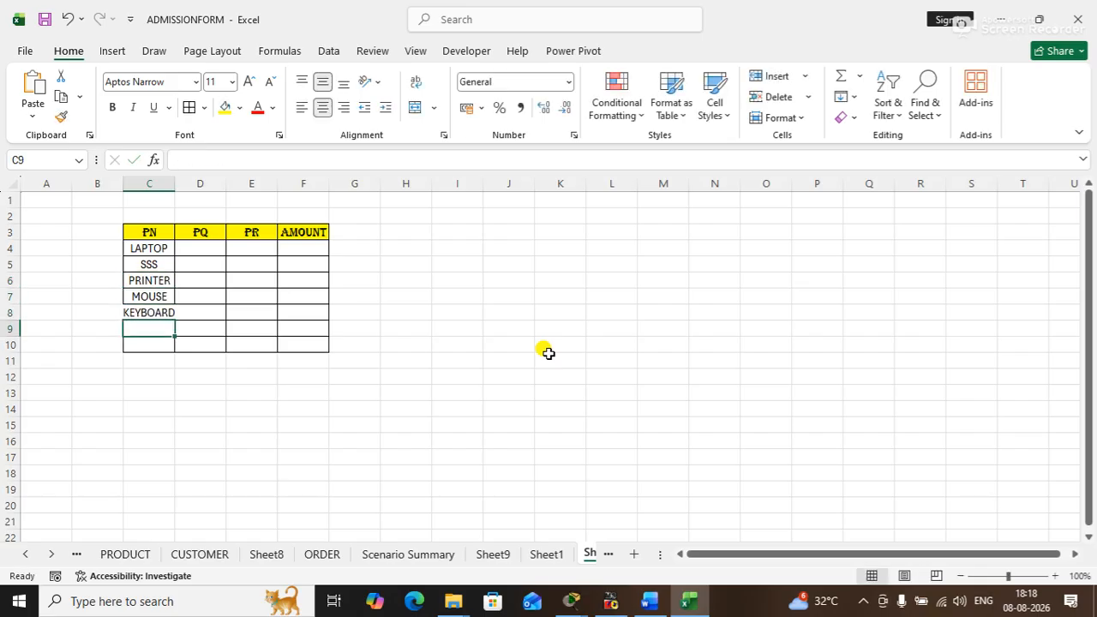
- Autofit the width of column C and correct the product name in C5 to SSD
double_click(175, 185)
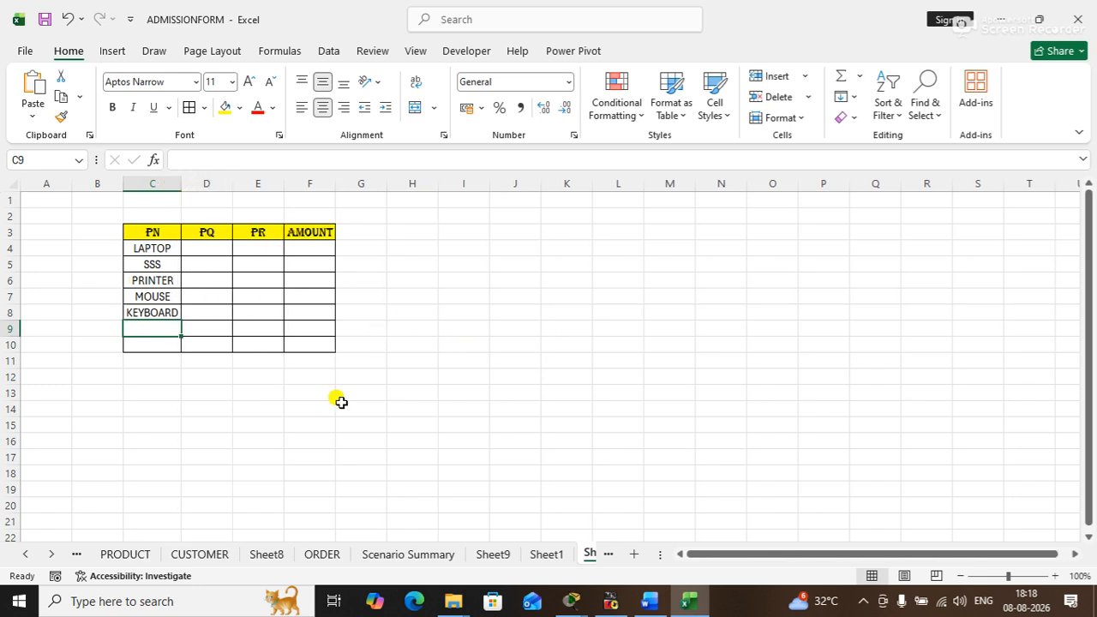
double_click(161, 264)
key(Return)
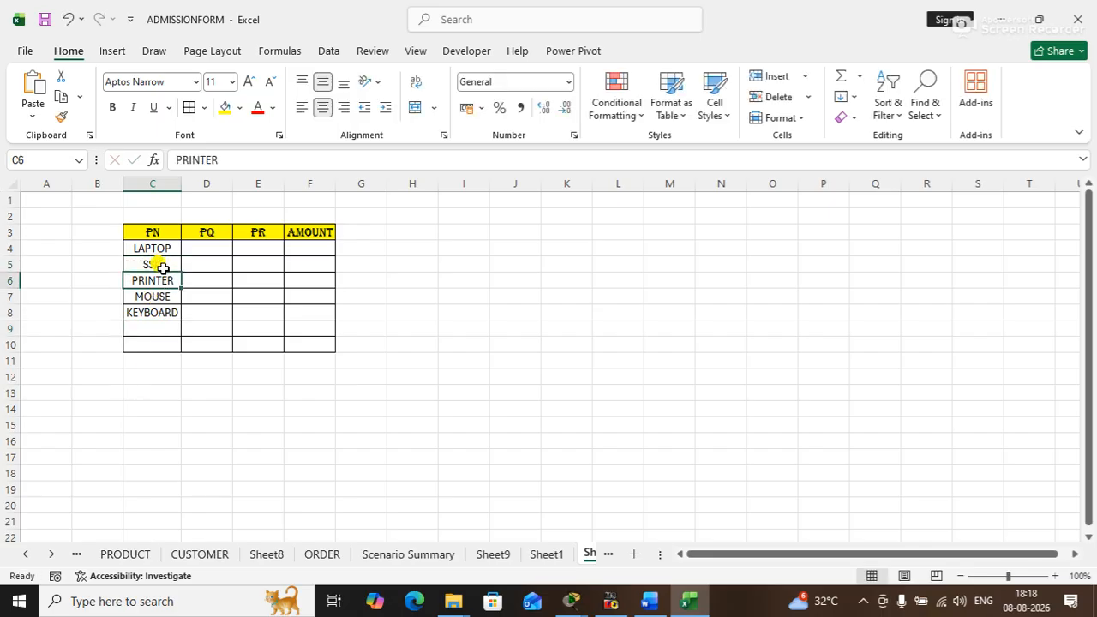
- Complete the PN column with HDD in C9 and PENDRIVE in C10
click(151, 328)
text(JDD)
key(BackSpace)
key(BackSpace)
key(BackSpace)
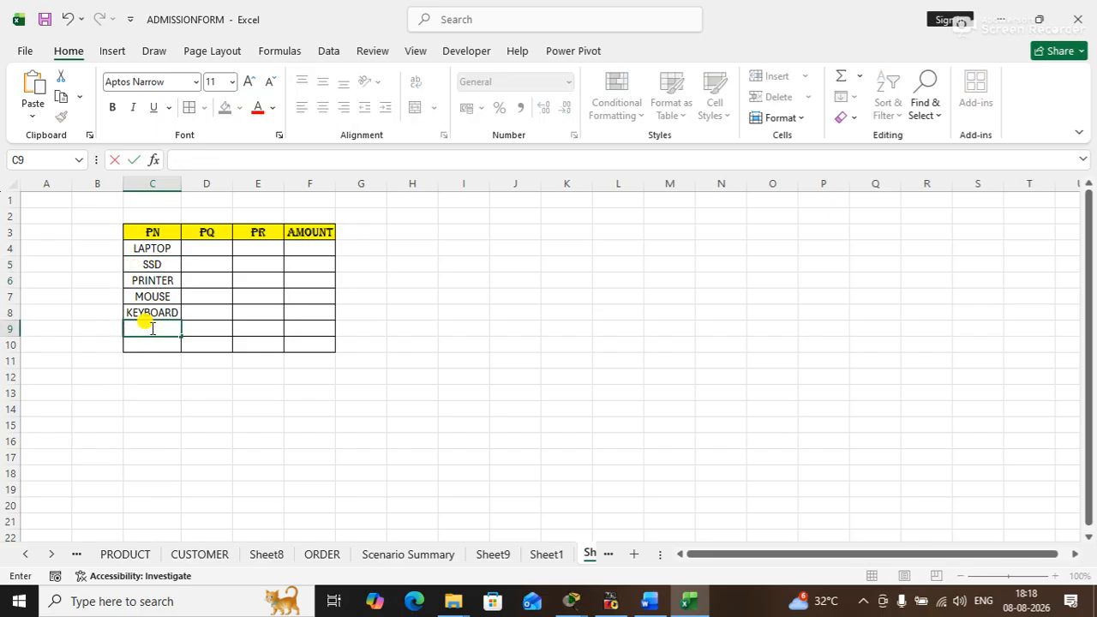
text(HDD)
key(Return)
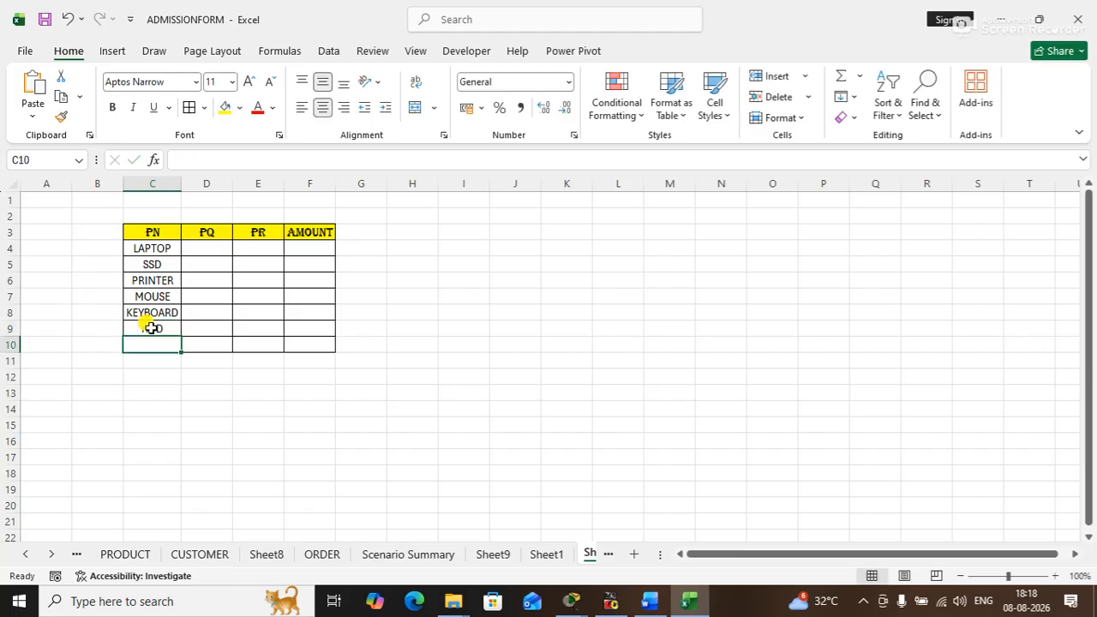
text(K)
key(BackSpace)
key(BackSpace)
text(K)
key(BackSpace)
key(BackSpace)
text(PENDRIVE)
key(Return)
click(262, 409)
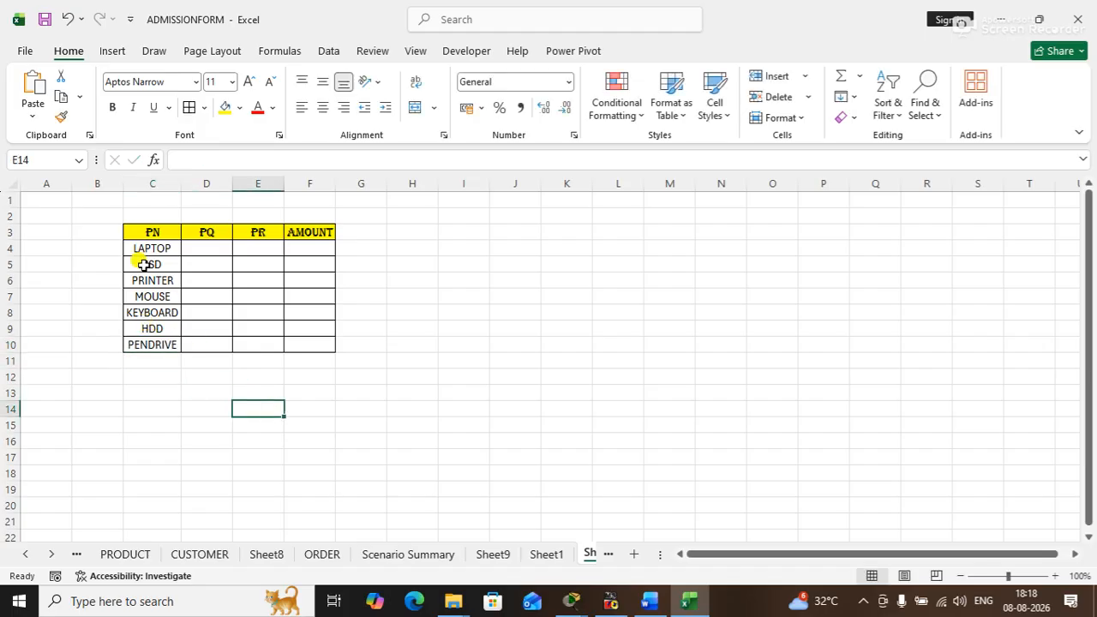
- Enter the quantities 10, 20, 30, 10, 40, 20 and 10 down the PQ column in D4:D10
click(204, 246)
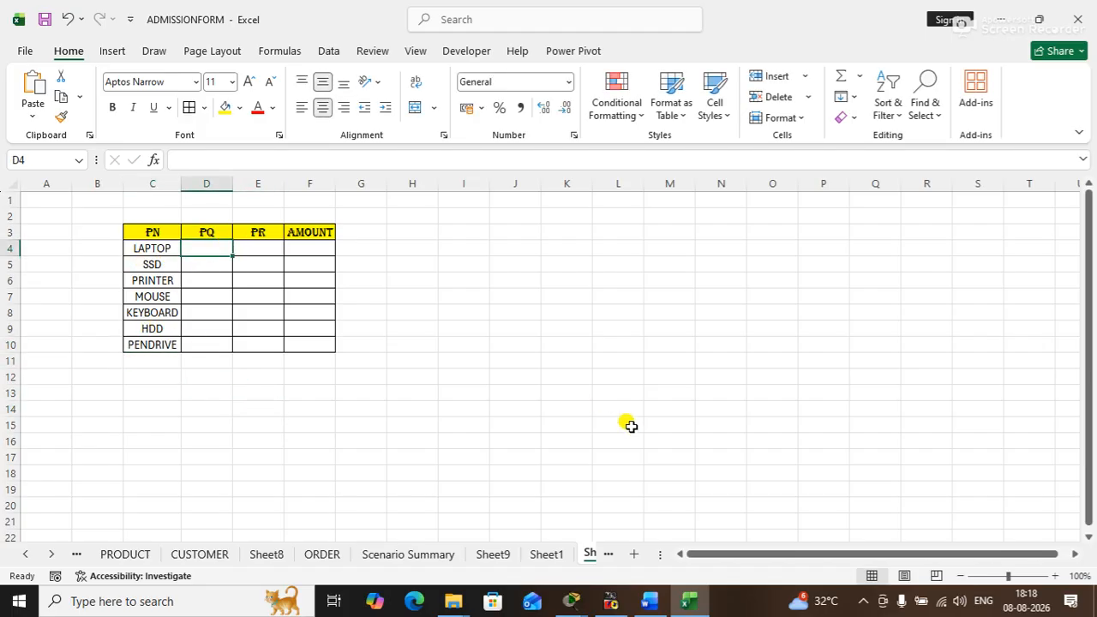
text(10)
key(Return)
text(20)
key(Return)
text(30)
key(Return)
text(10)
key(Return)
text(40)
key(Return)
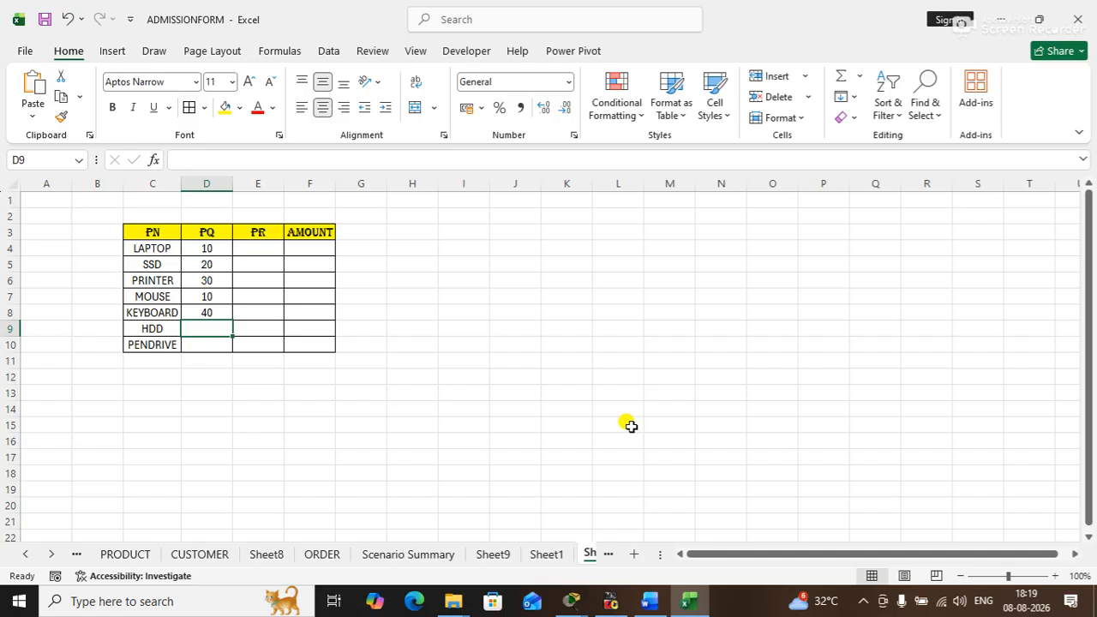
text(20)
key(Return)
text(10)
key(Return)
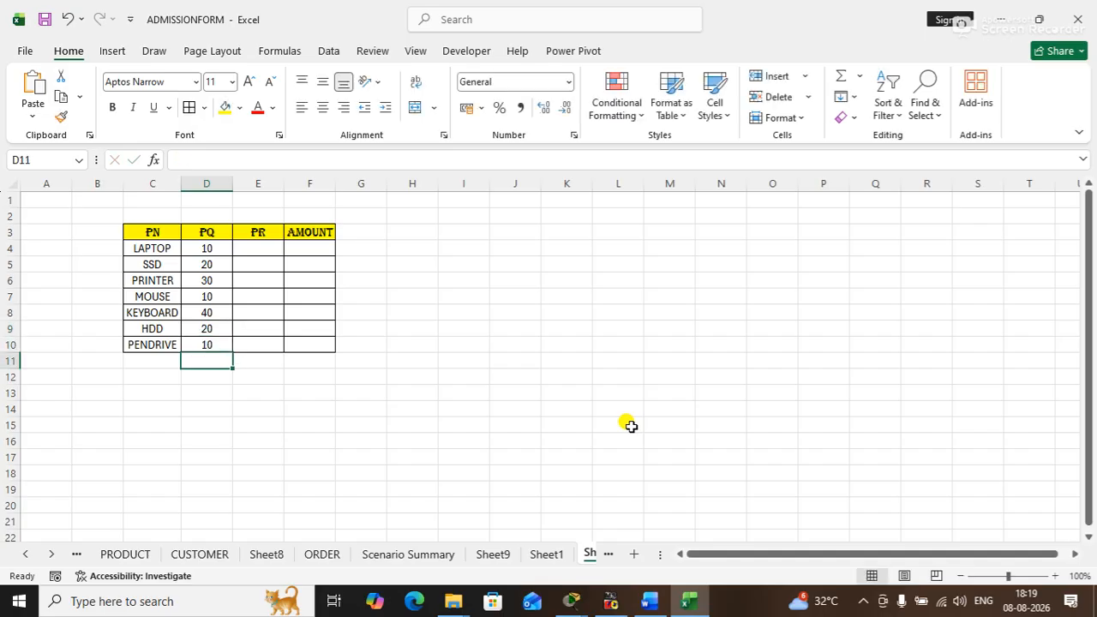
- Enter the prices 50000, 3000, 6000, 200, 200 and 2000 down the PR column in E4:E9
click(257, 248)
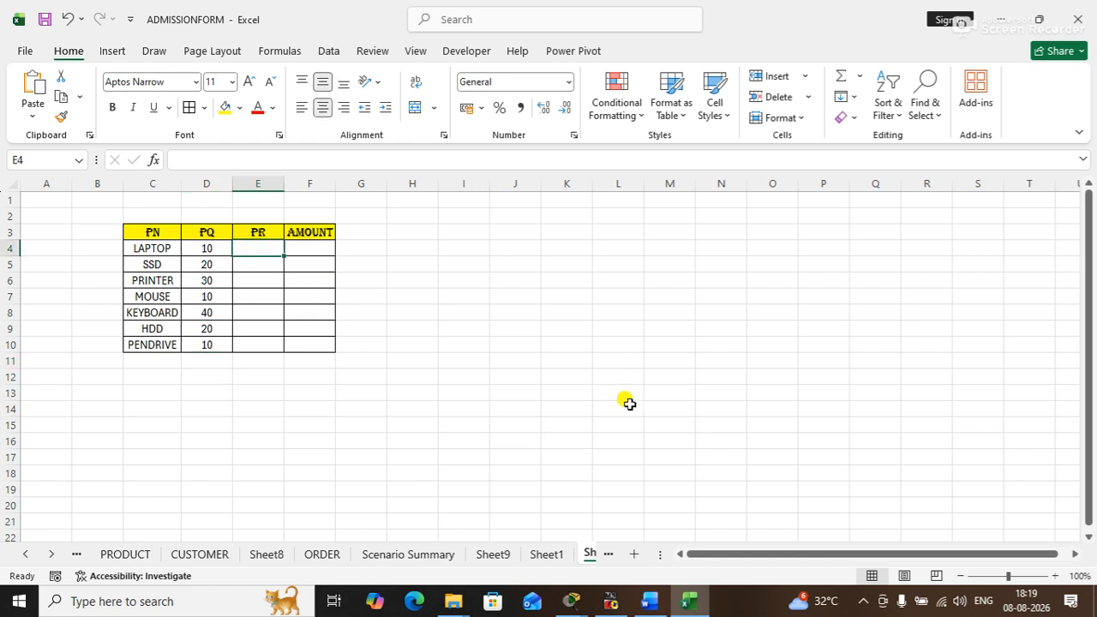
text(50000)
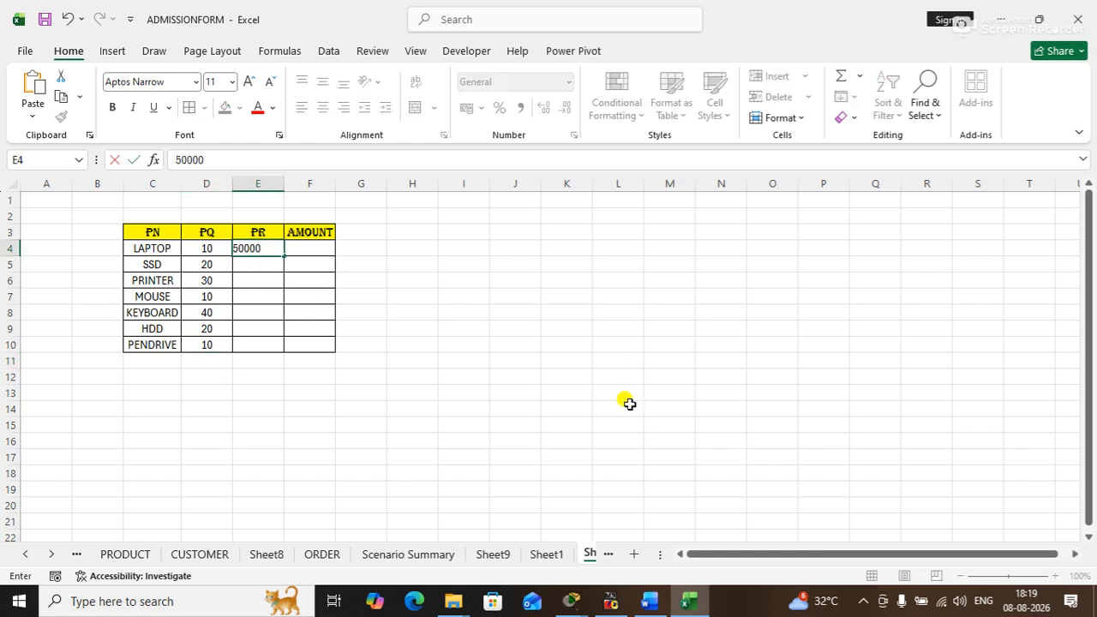
key(Return)
text(3000)
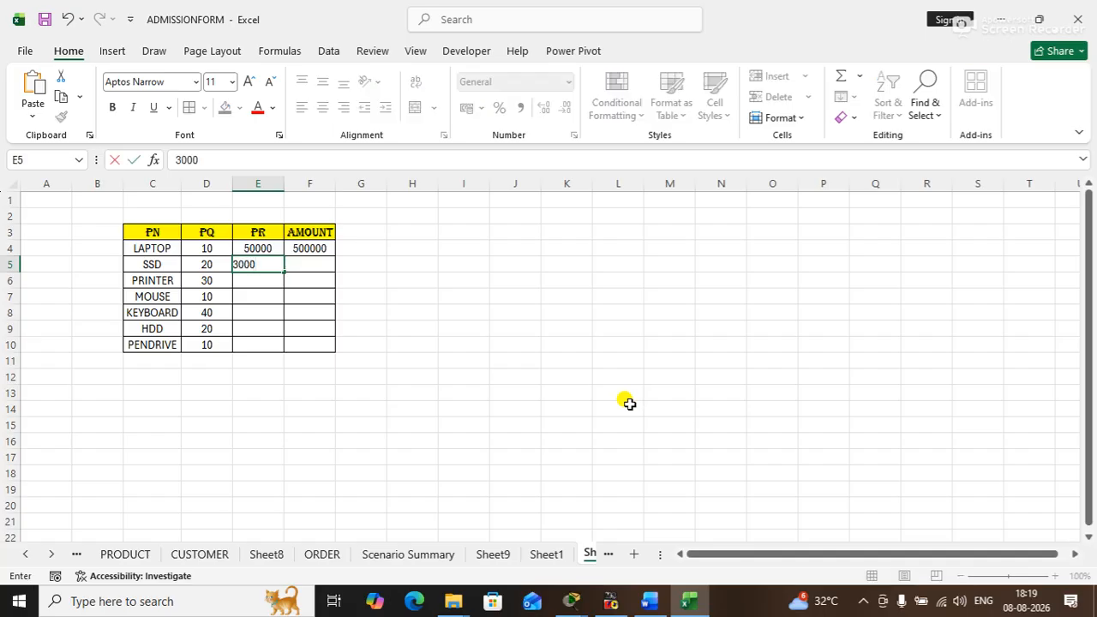
key(Return)
text(6000)
key(Return)
text(200)
key(Return)
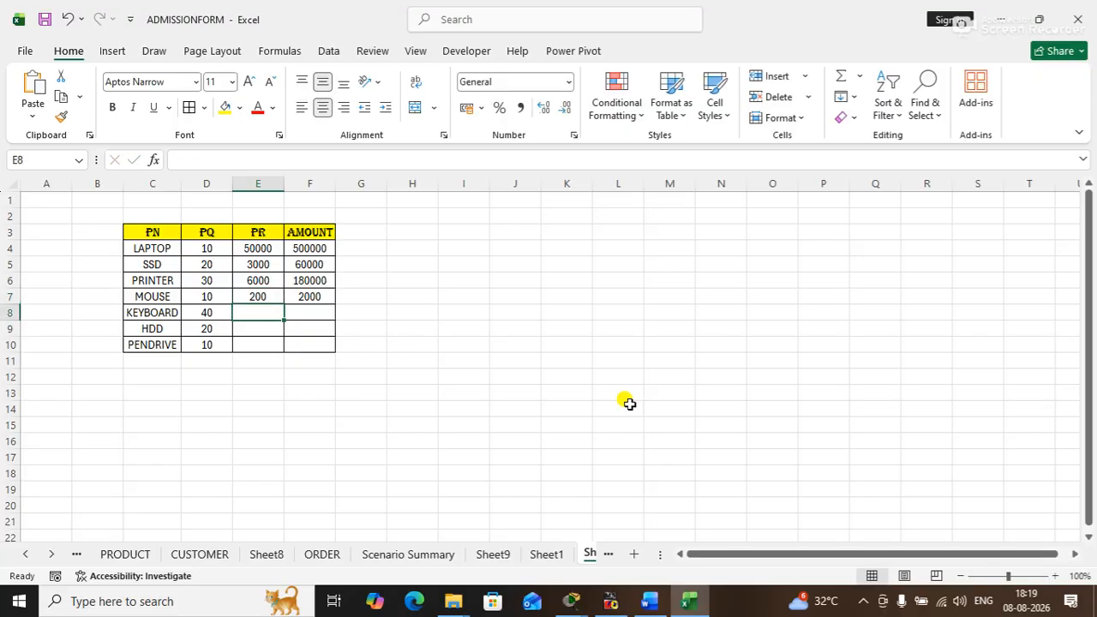
text(200)
key(Return)
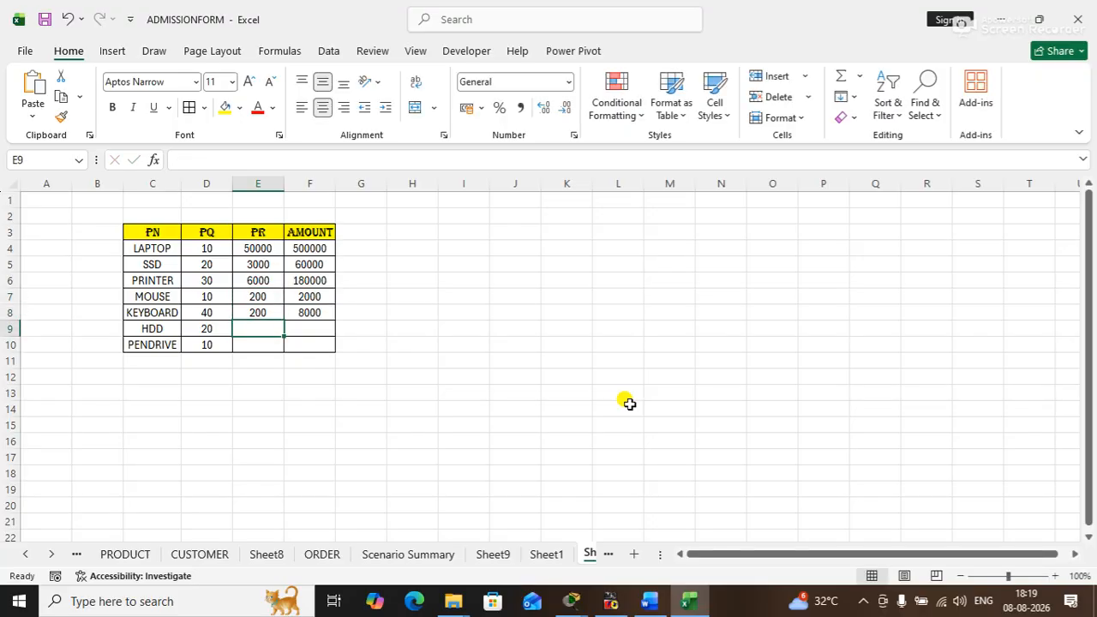
text(200)
key(Return)
- Set the PENDRIVE quantity in D10 to 50 and its price in E10 to 1000
key(Left)
text(50)
key(Tab)
text(100)
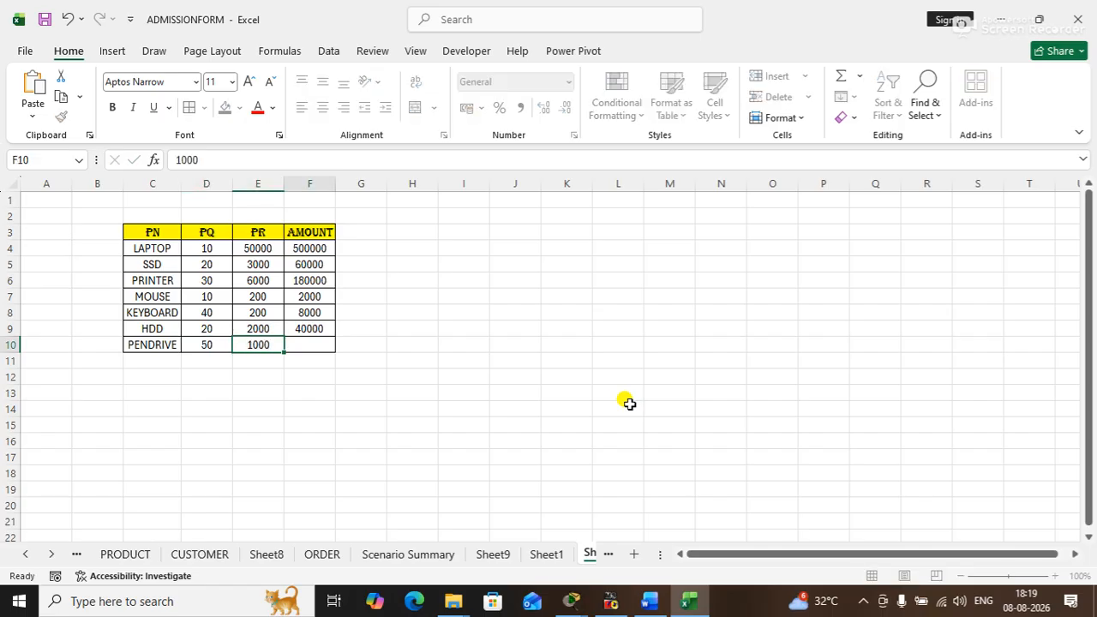
key(Tab)
click(367, 260)
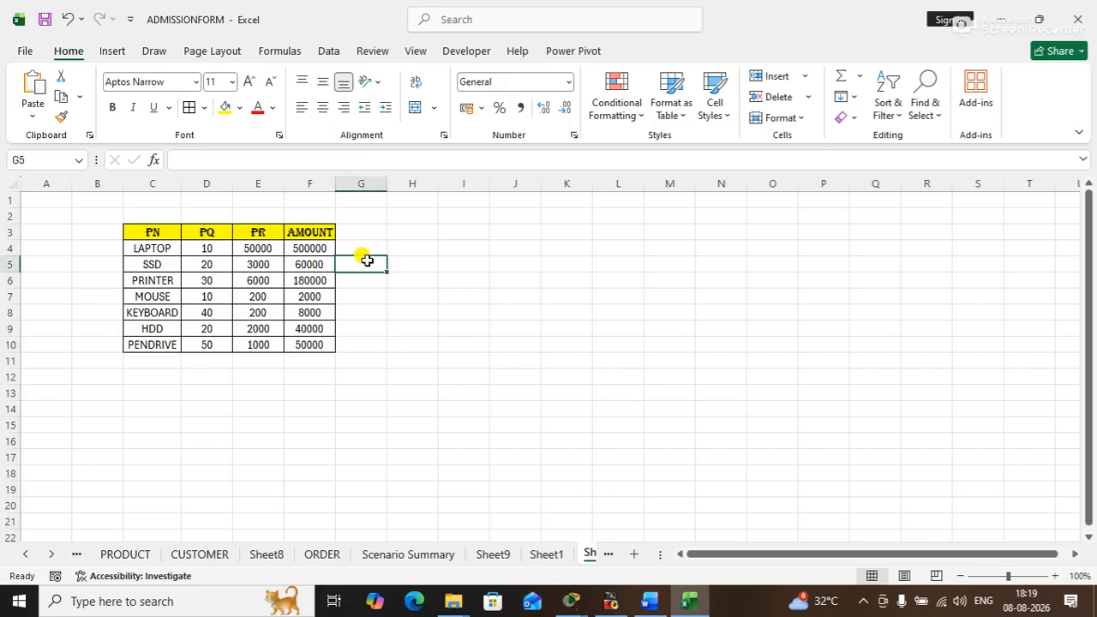
- Examine the AMOUNT formula in F8 and review the table range C3:F10
click(314, 317)
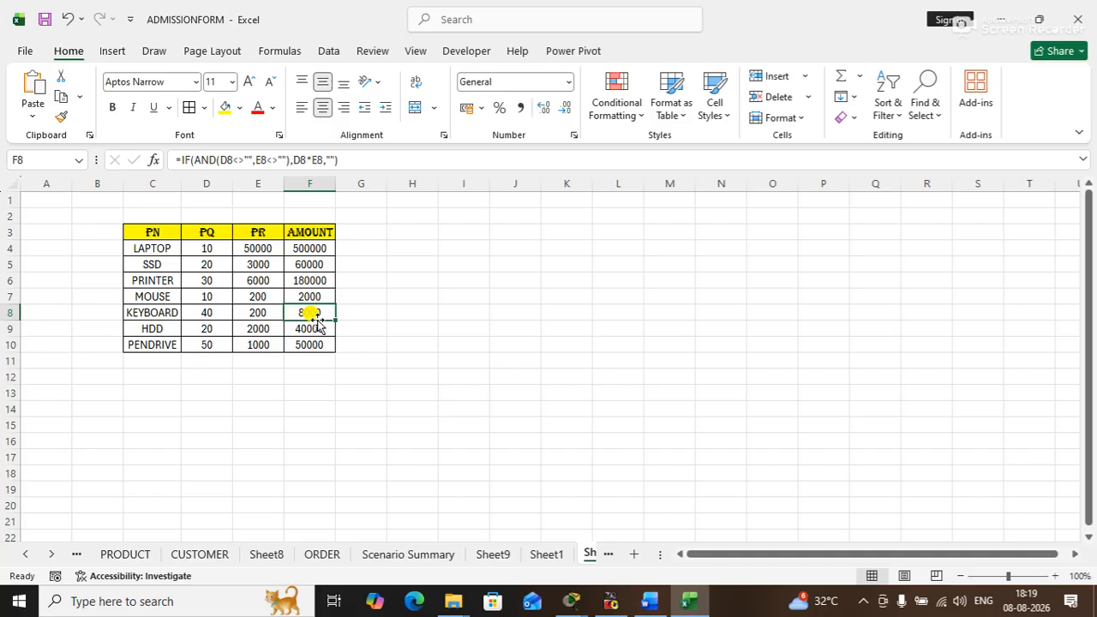
click(358, 310)
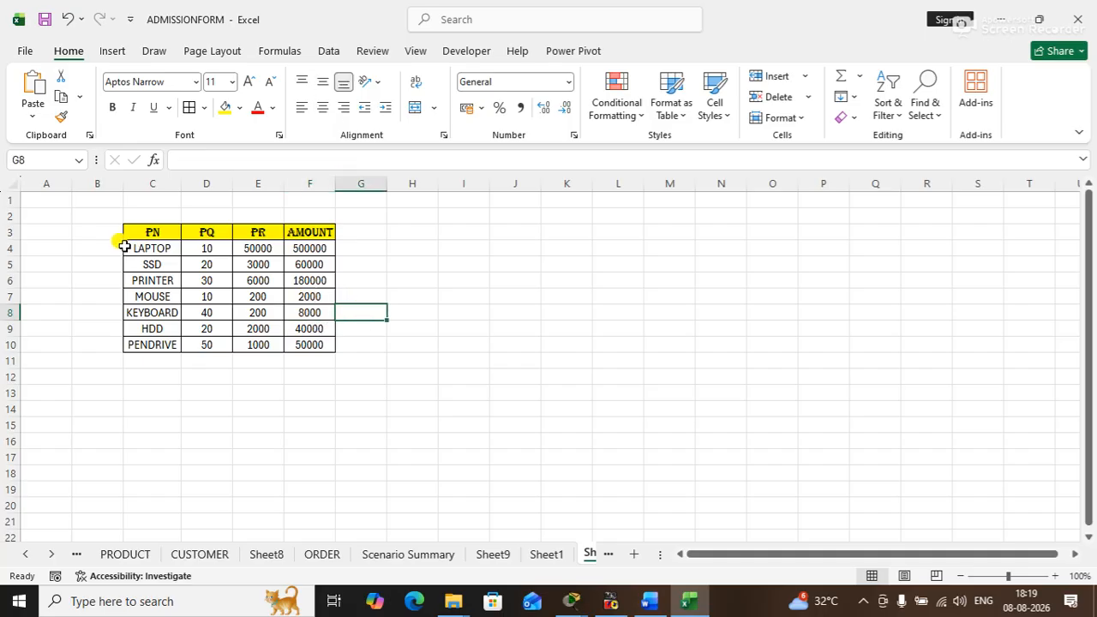
drag(146, 232, 283, 346)
click(428, 358)
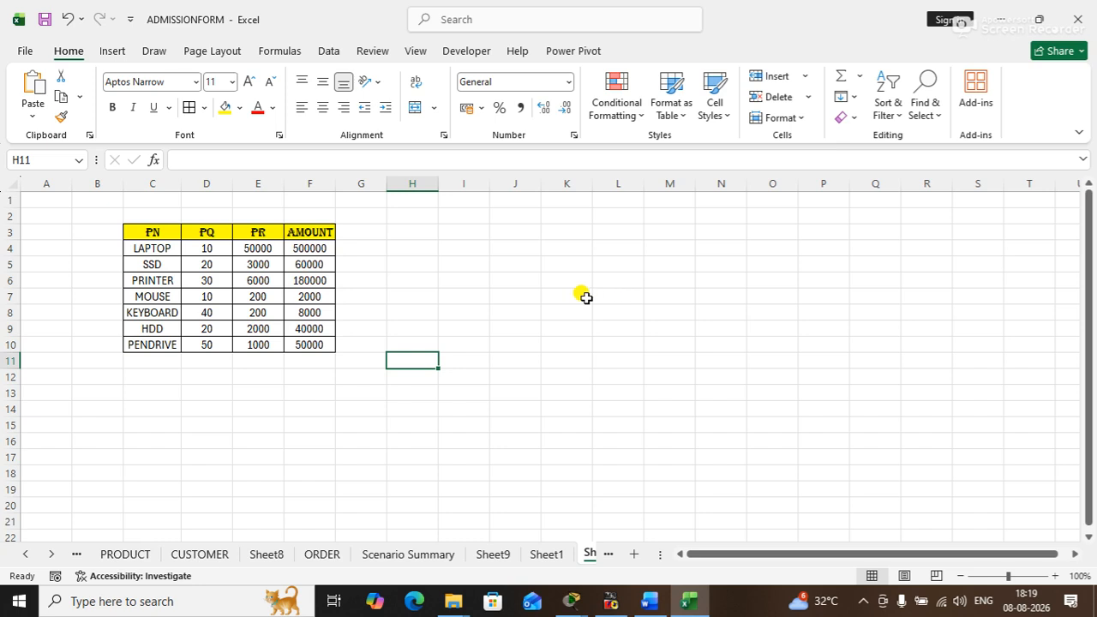
click(517, 262)
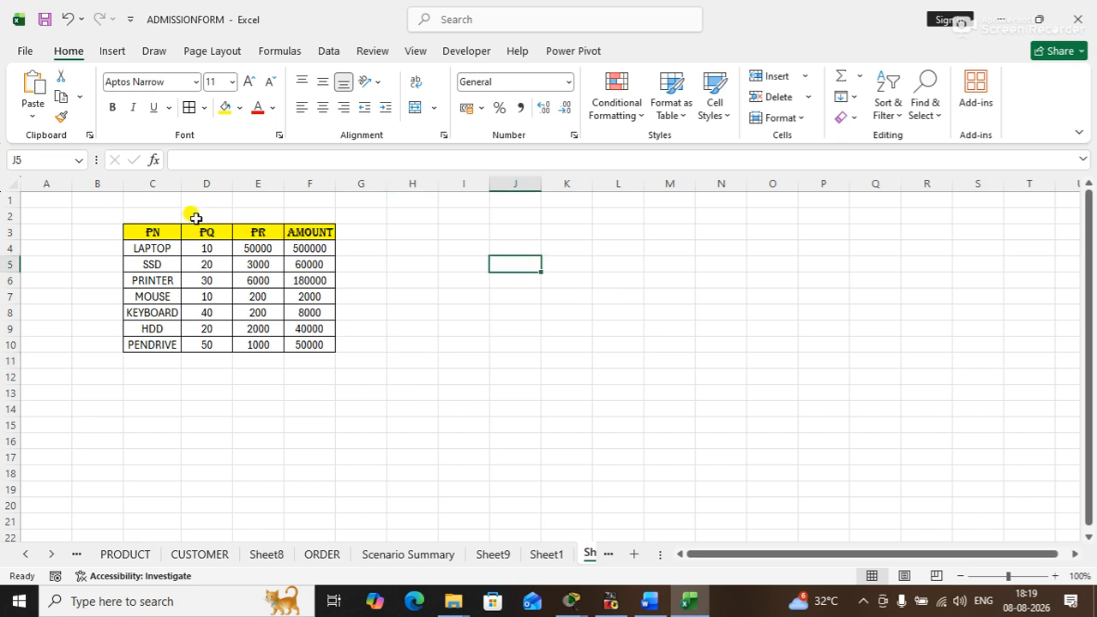
drag(147, 225, 302, 341)
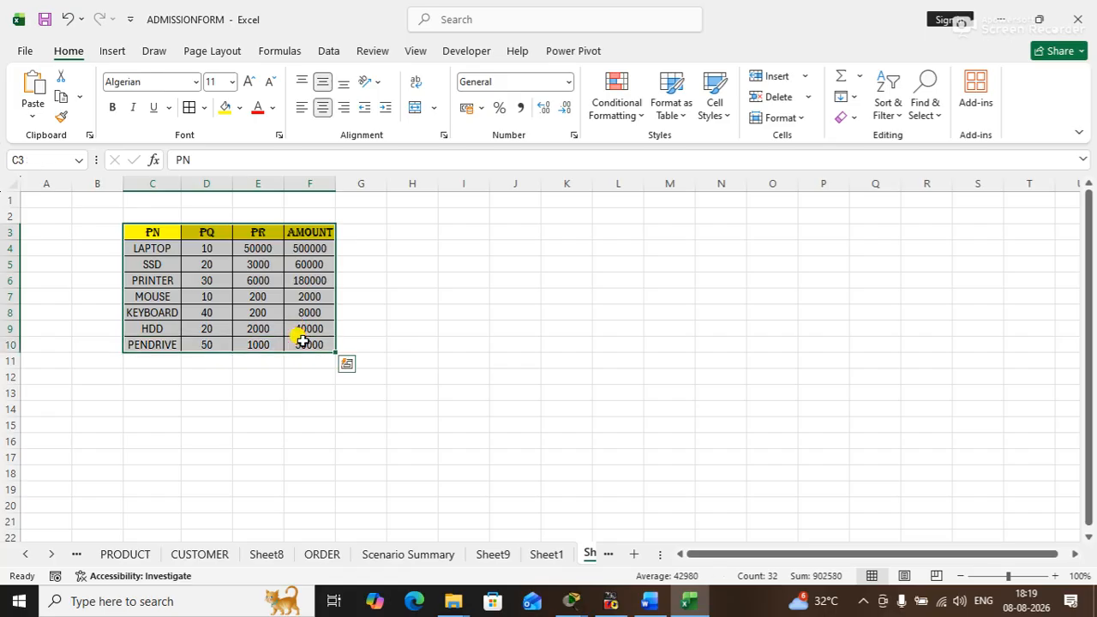
click(462, 375)
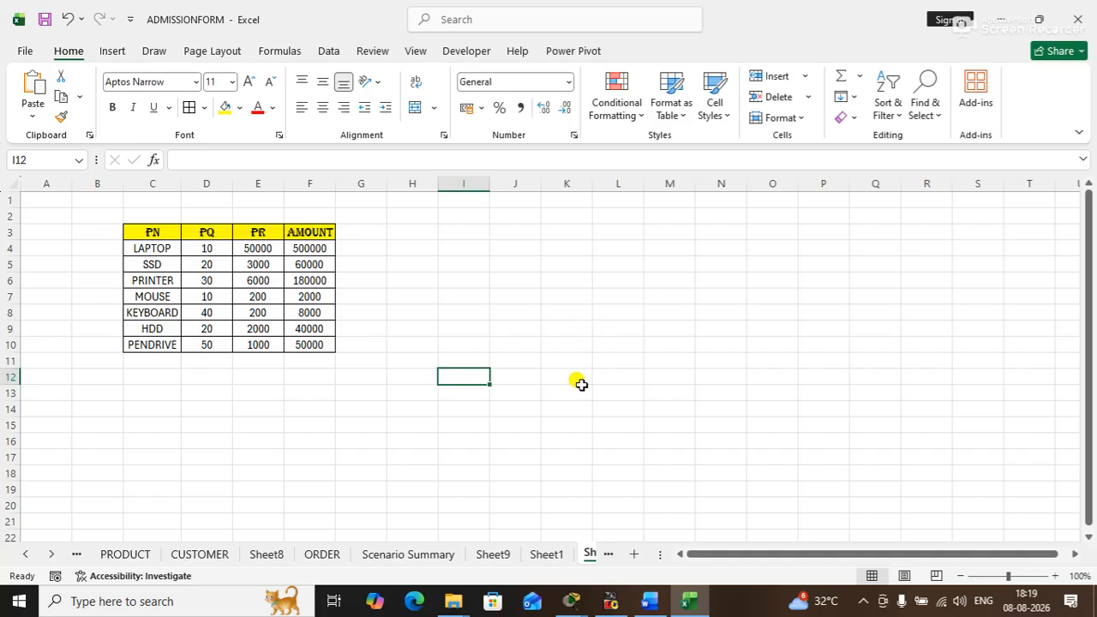
- Test editing the locked cell C8 on Sheet1 and review the cells of its PHONE column
click(545, 554)
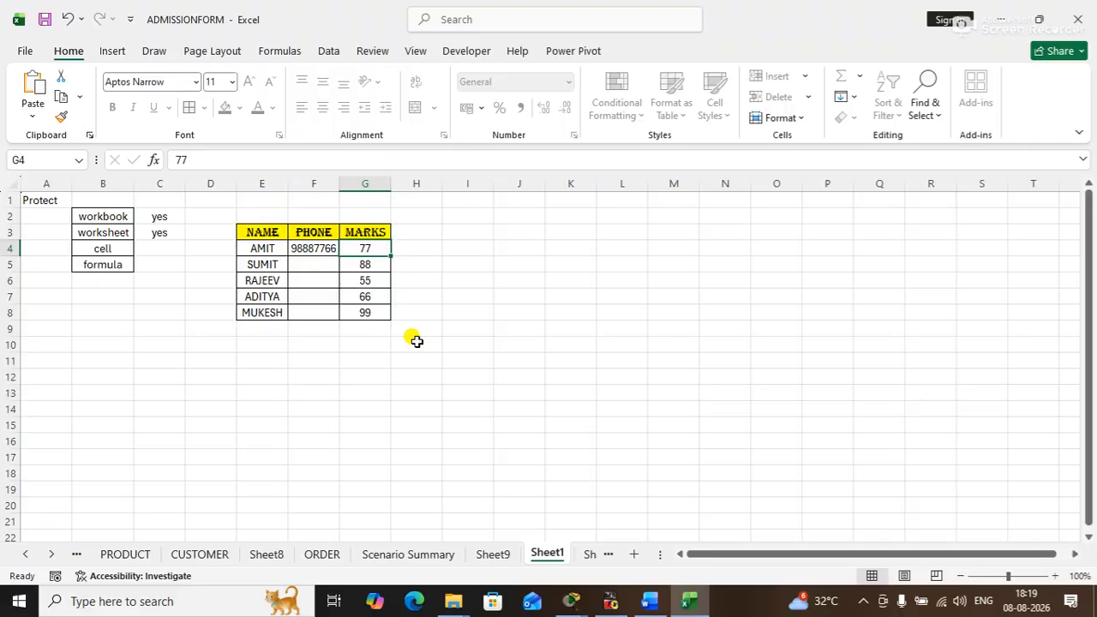
click(589, 555)
click(477, 554)
click(402, 387)
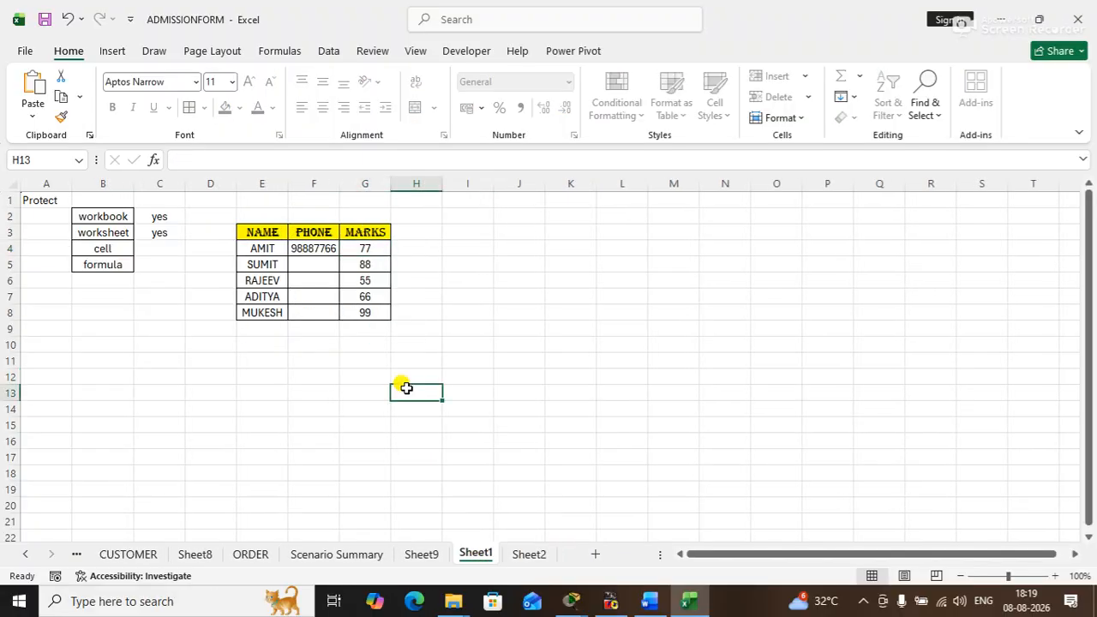
click(316, 248)
double_click(152, 318)
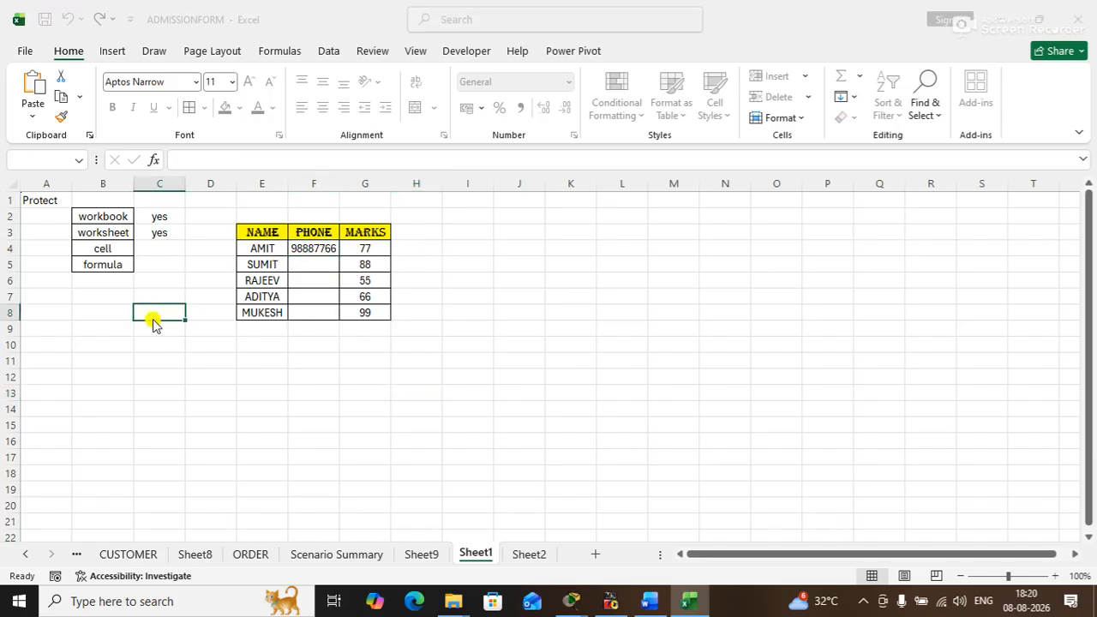
key(Return)
drag(314, 247, 316, 325)
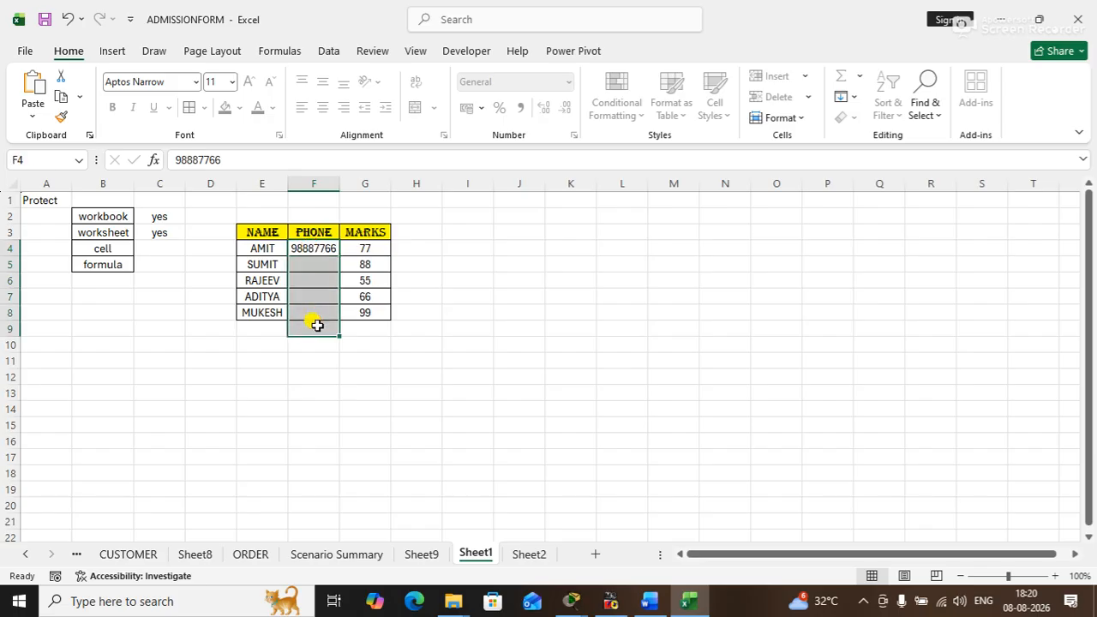
- Return to Sheet2 and select the whole product table C3:F10
click(529, 553)
click(416, 343)
click(525, 249)
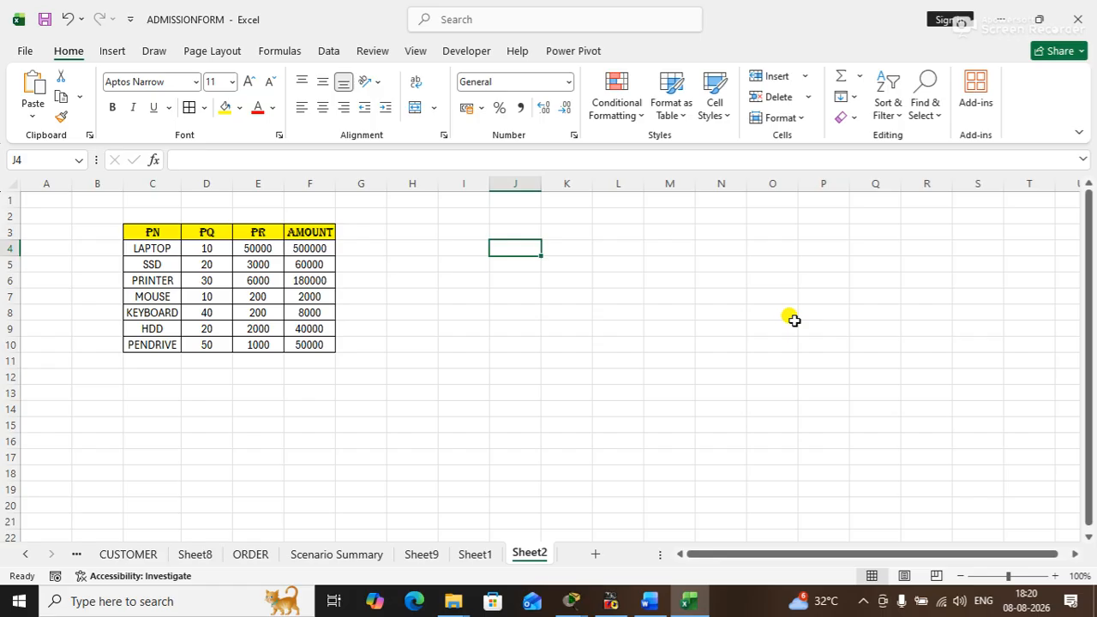
drag(166, 233, 310, 346)
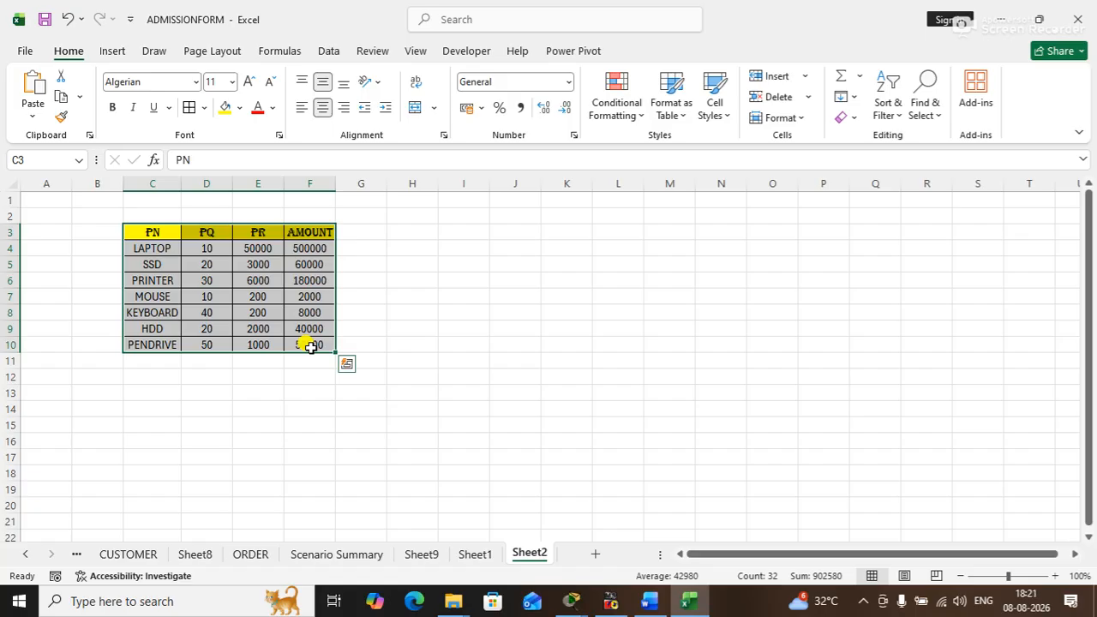
click(448, 342)
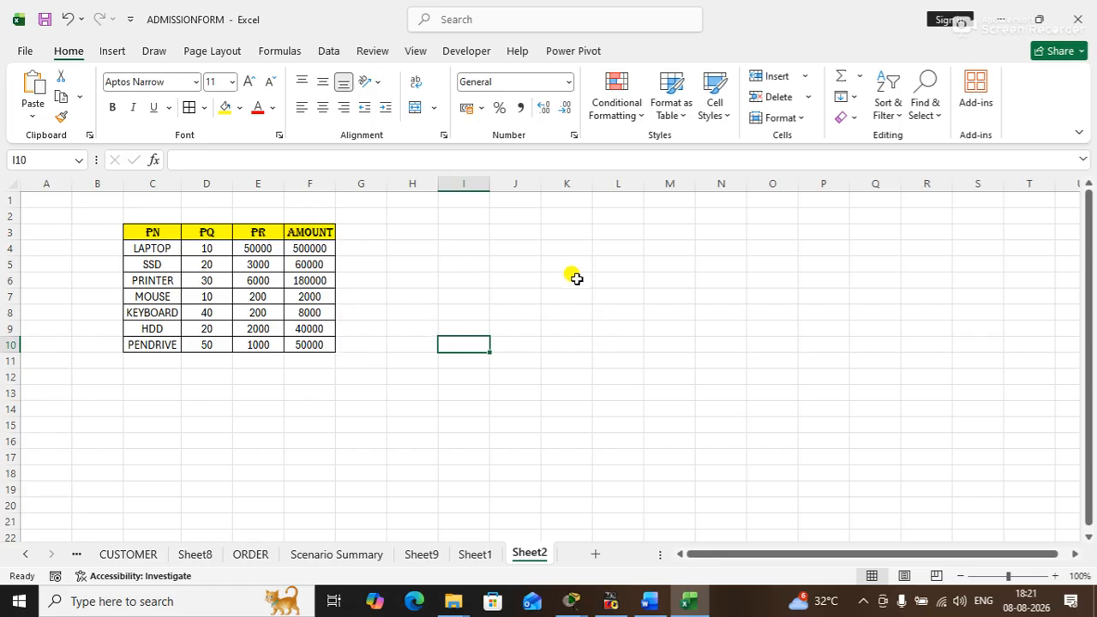
drag(147, 230, 294, 344)
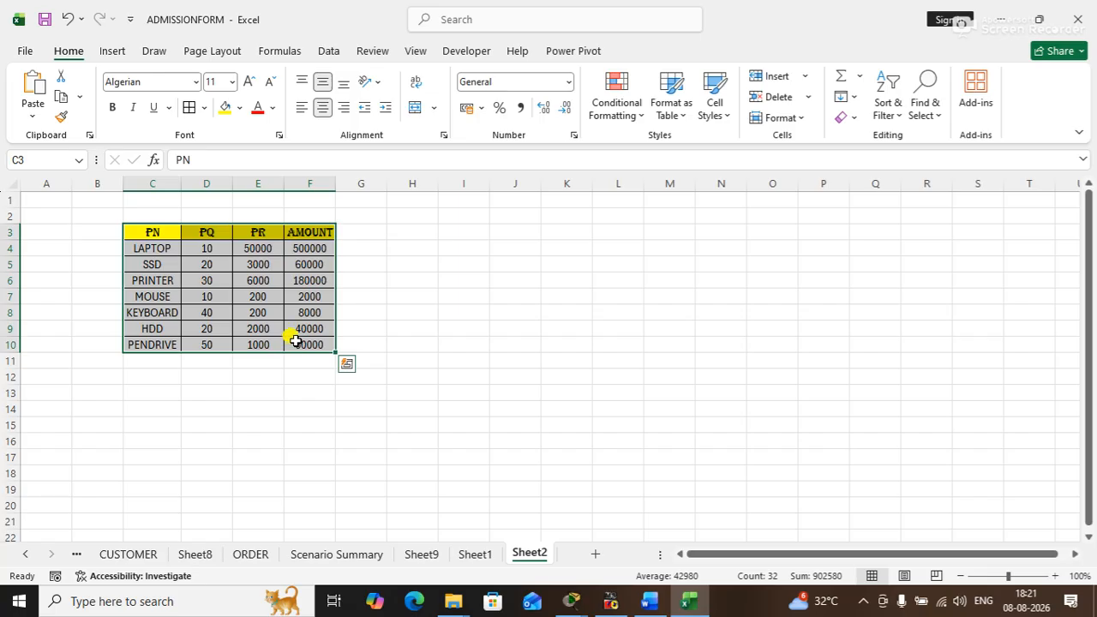
click(483, 355)
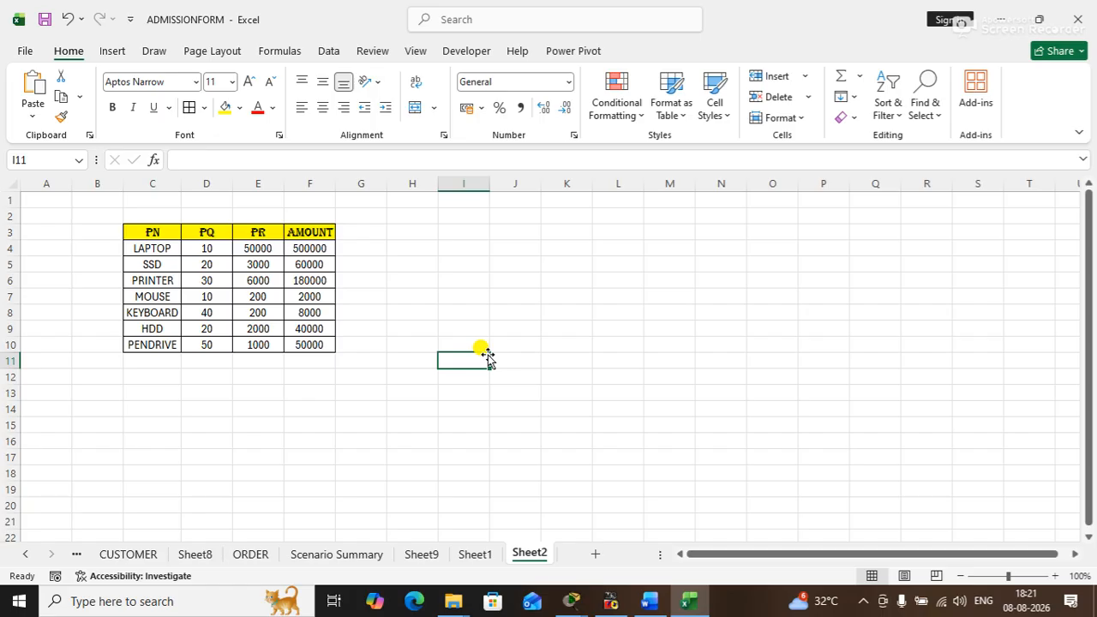
- Review the Protect Sheet options for Sheet2 and dismiss them without applying protection
right_click(523, 556)
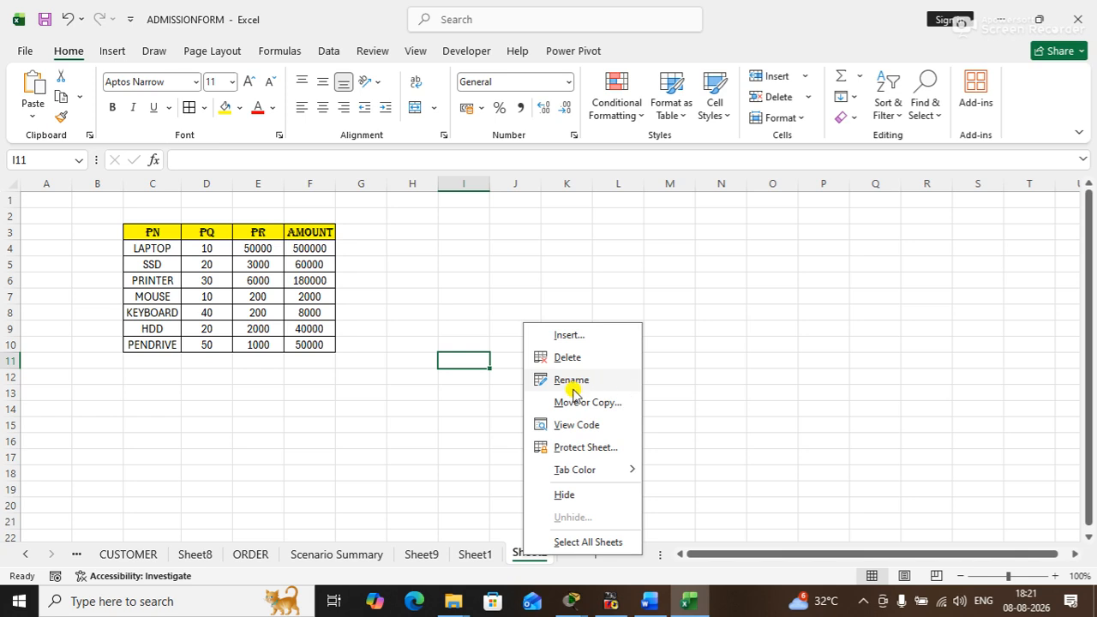
click(585, 449)
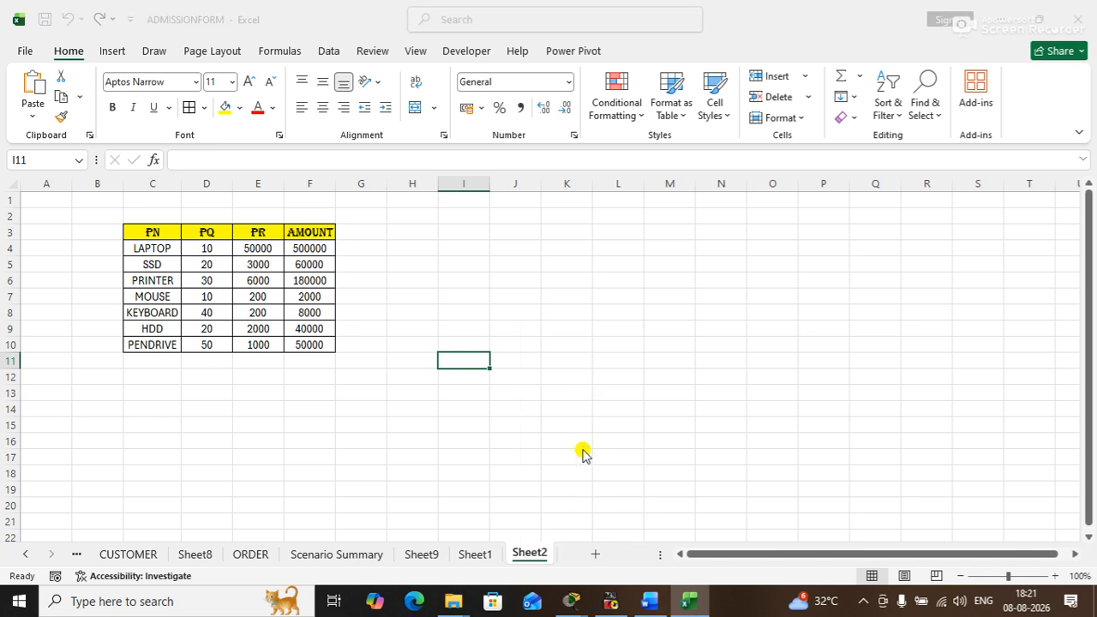
drag(560, 249, 582, 220)
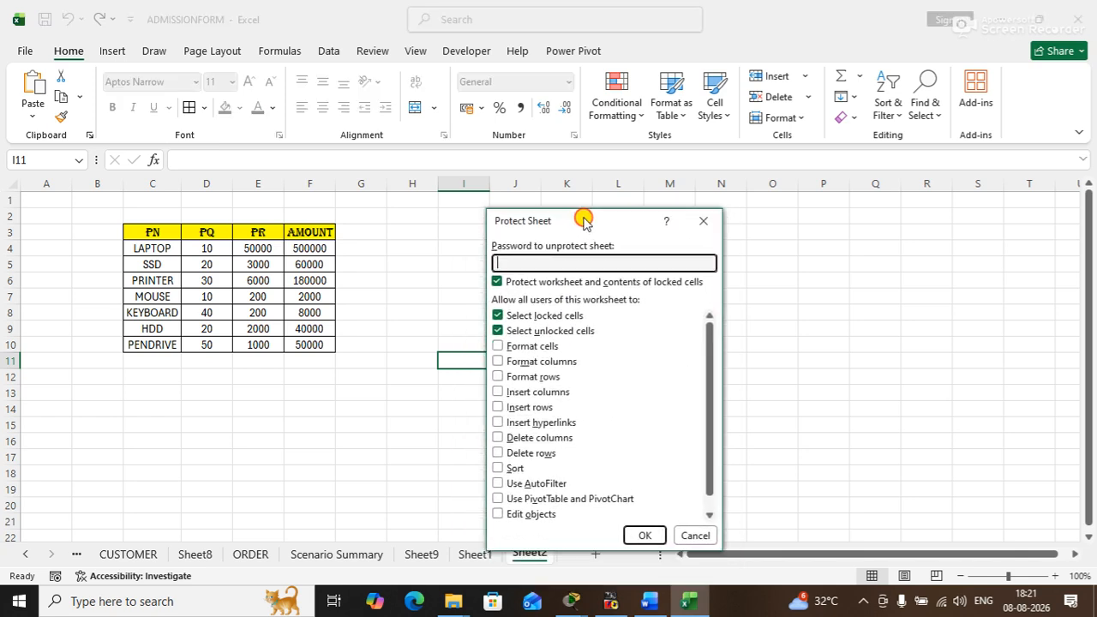
click(694, 537)
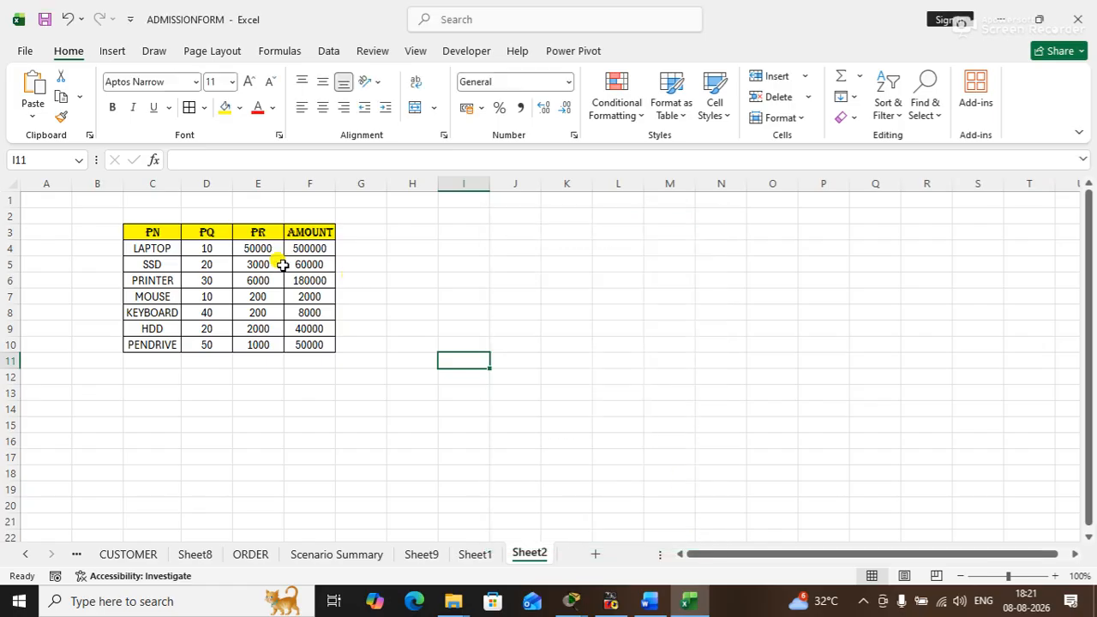
- Unlock every cell on Sheet2 by clearing the Locked option in the cell protection format
click(8, 183)
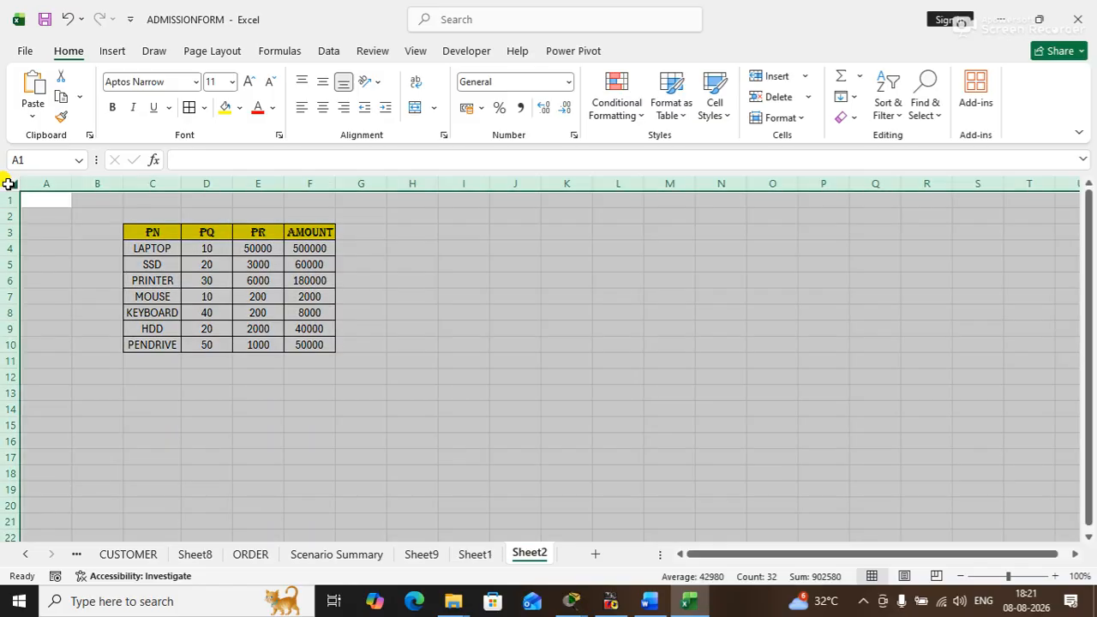
click(443, 284)
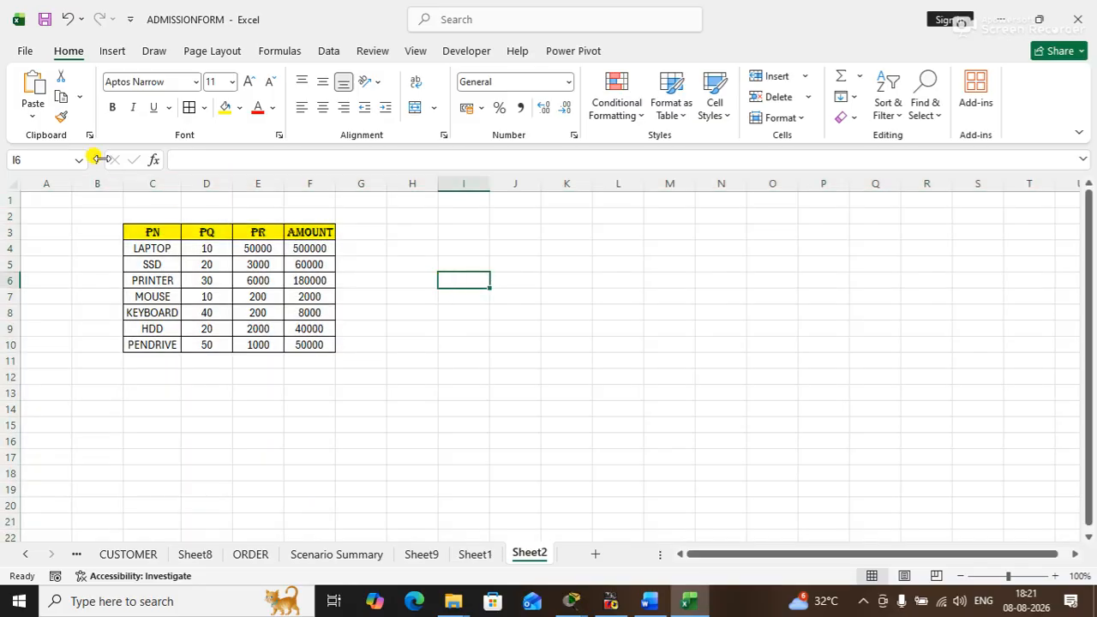
click(11, 185)
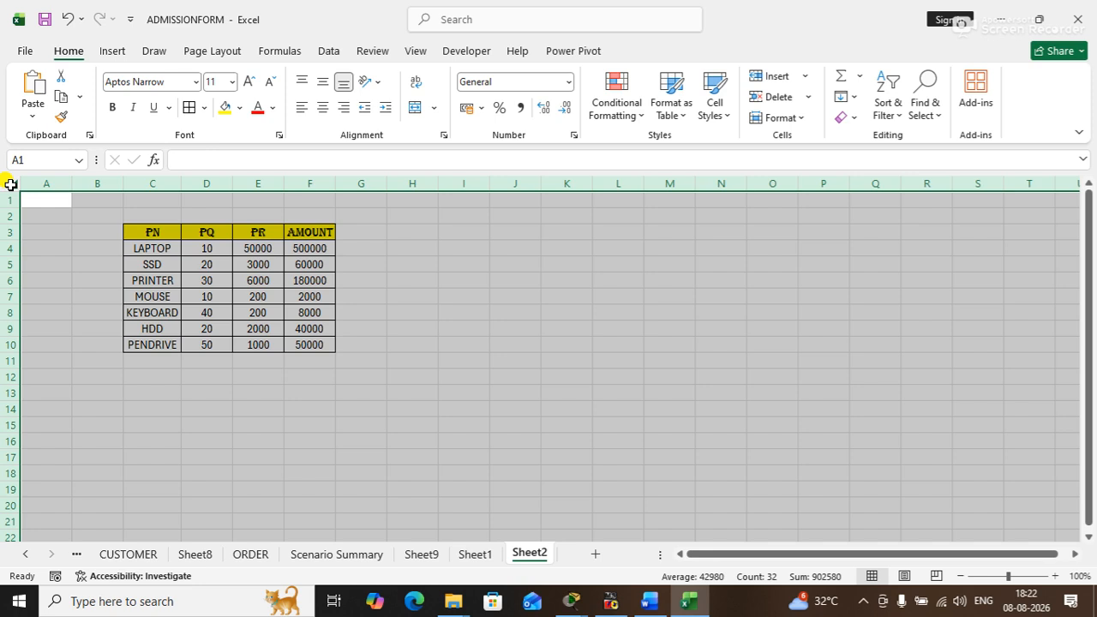
key(ctrl+1)
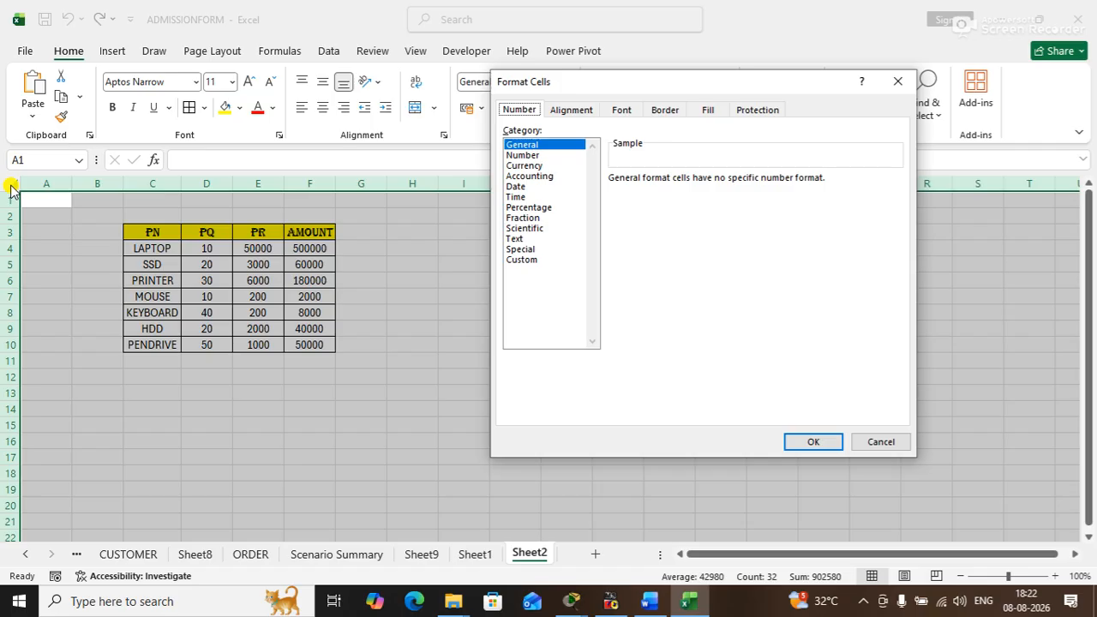
click(746, 111)
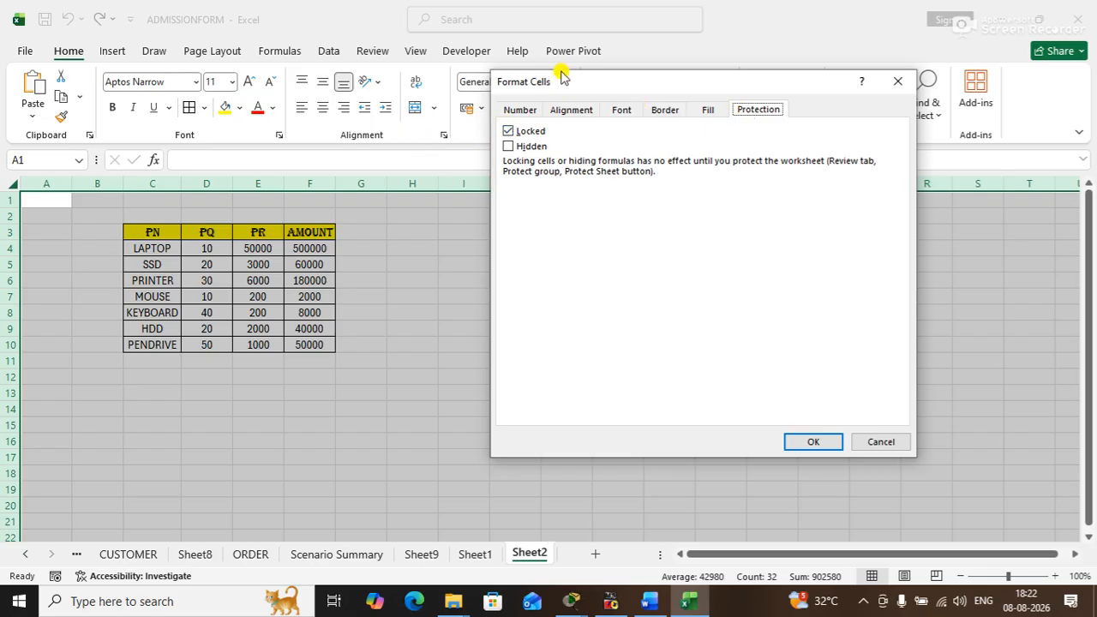
drag(557, 86, 511, 80)
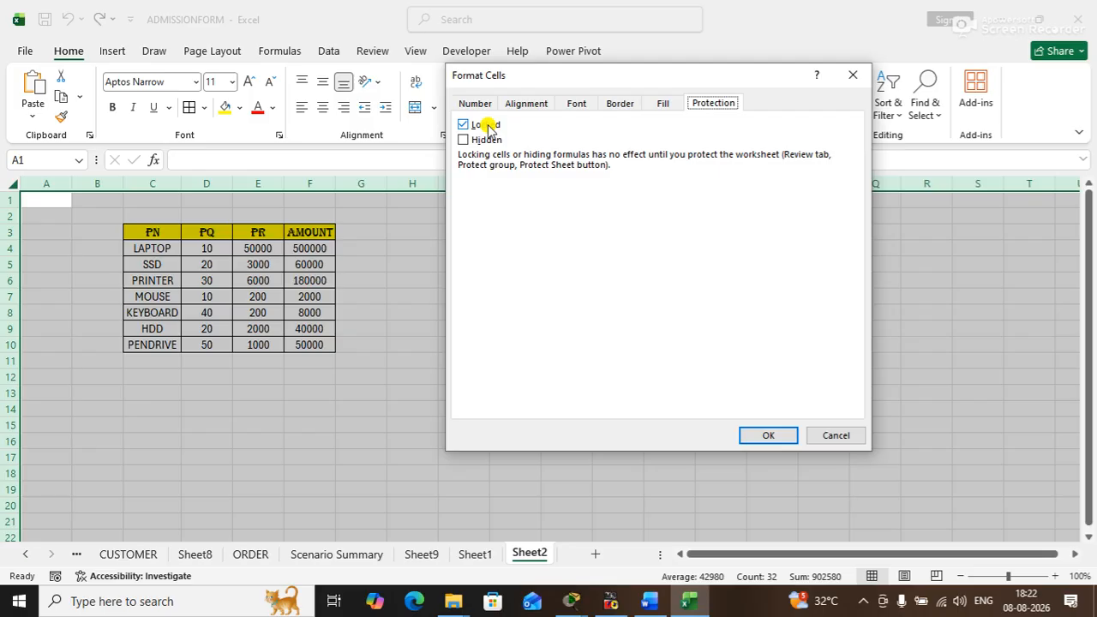
click(465, 125)
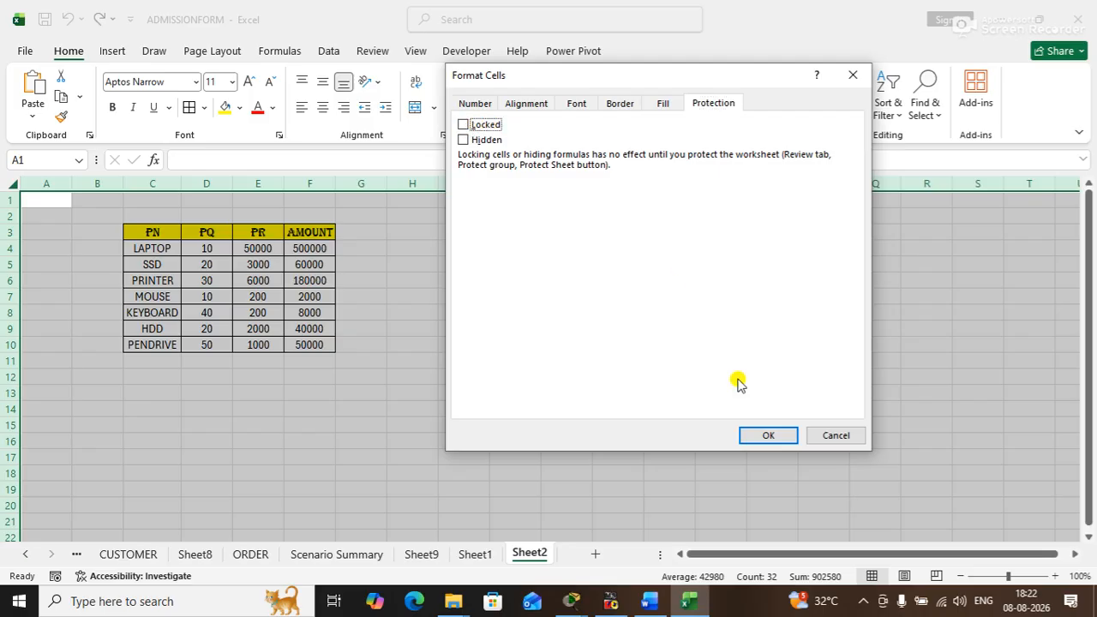
click(774, 436)
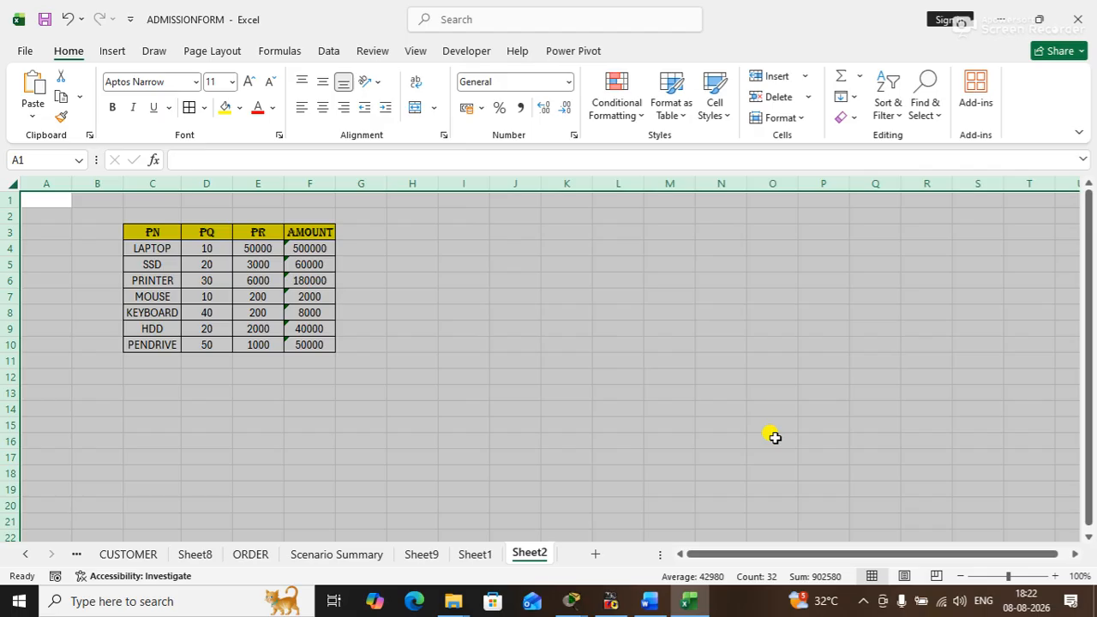
- Revisit the protection format for all cells on Sheet2, turning Locked on and off again
click(580, 376)
click(12, 186)
key(ctrl+1)
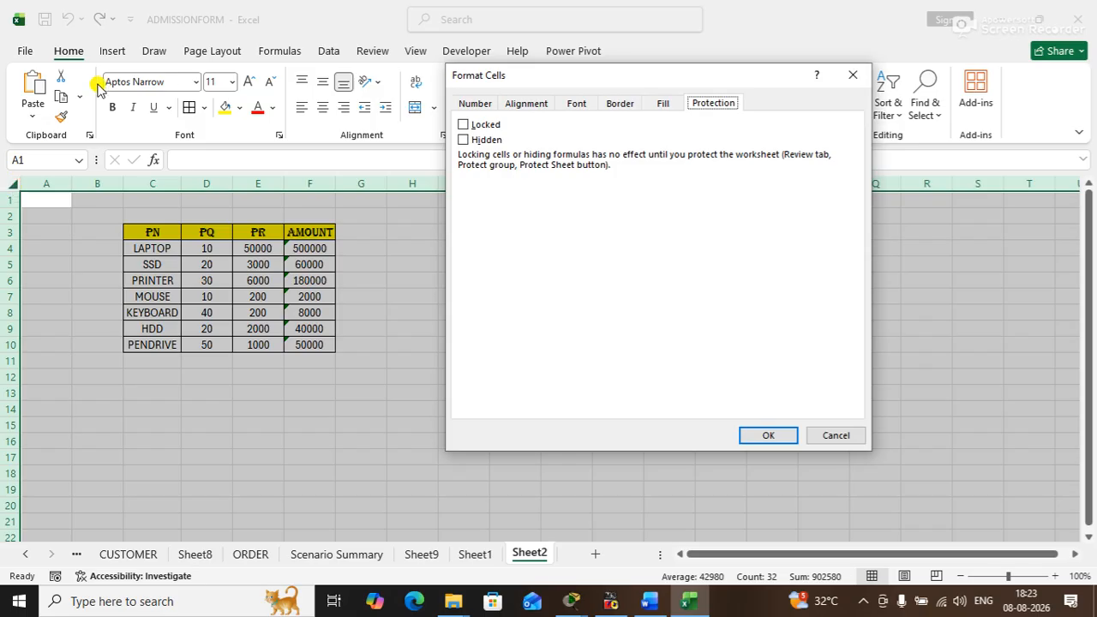
click(464, 104)
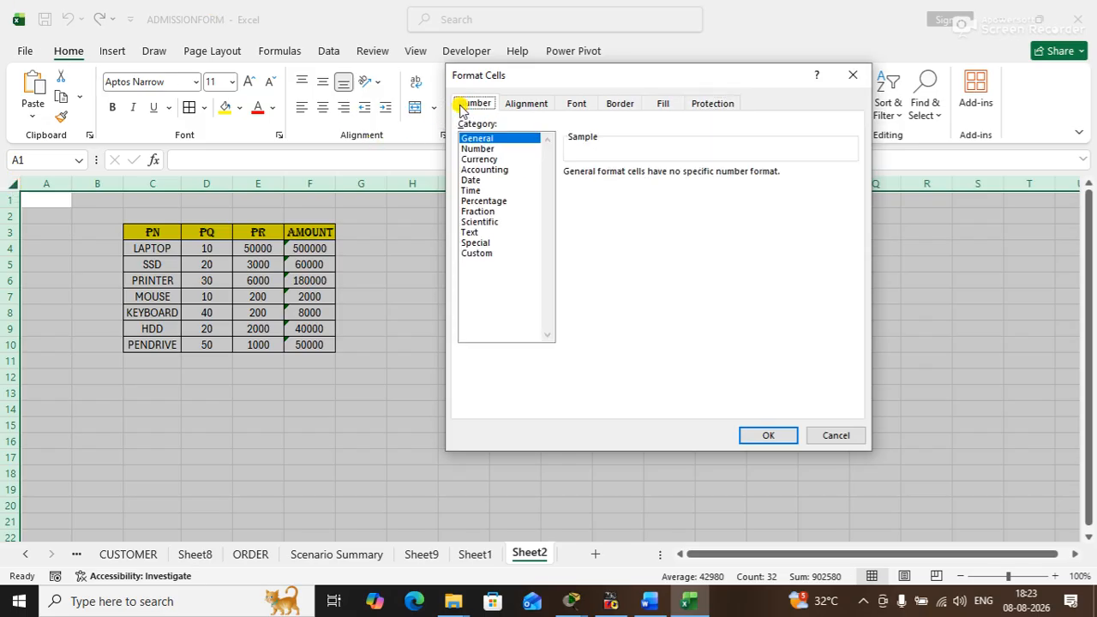
click(713, 104)
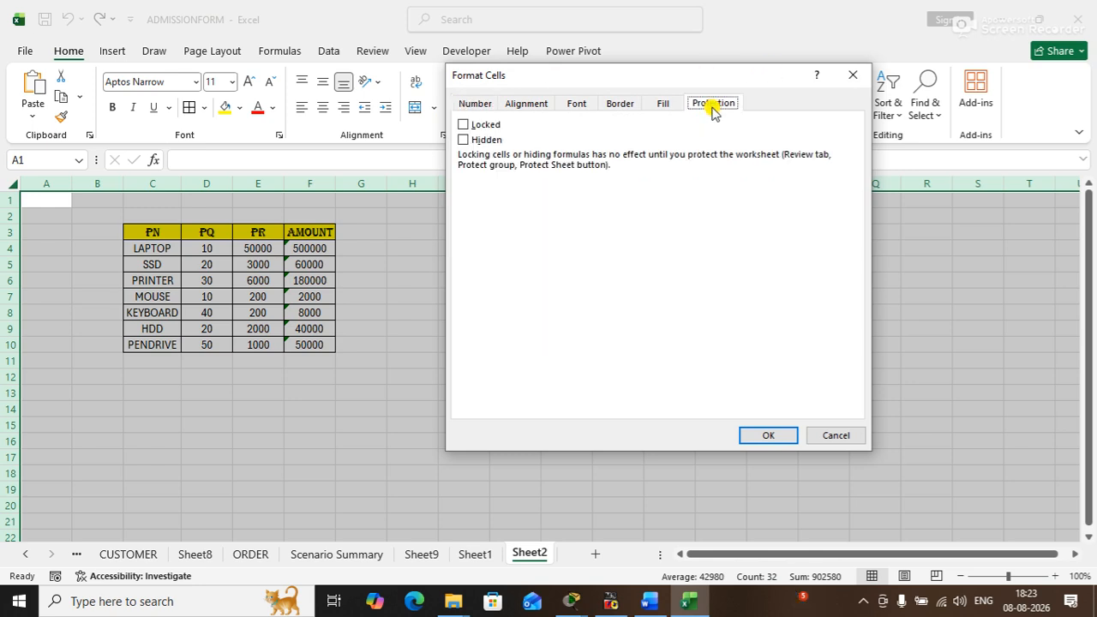
click(463, 125)
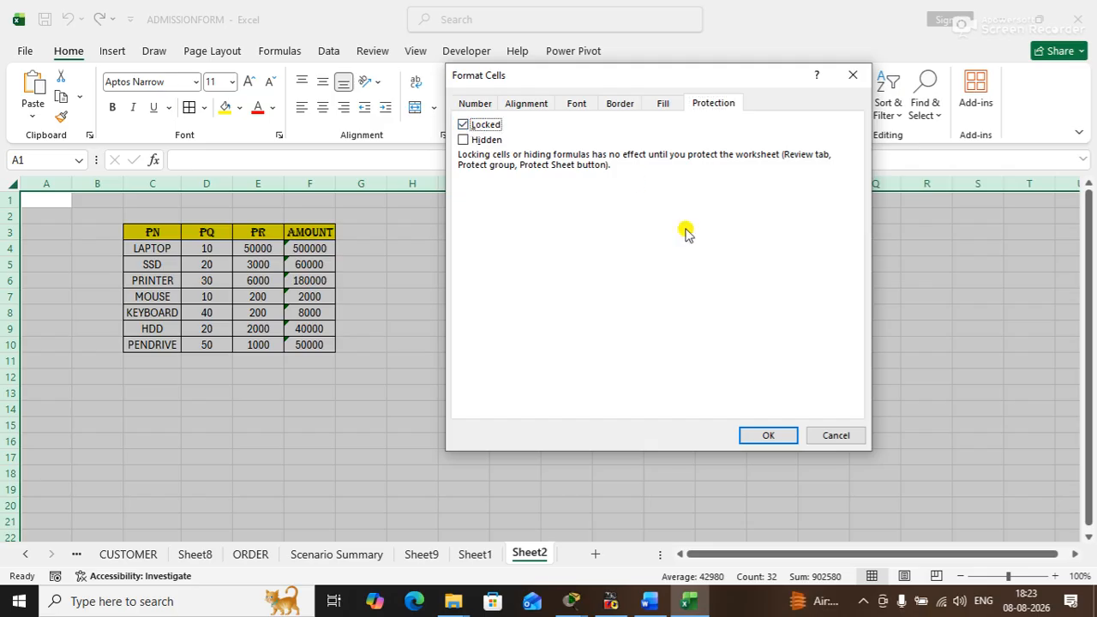
click(463, 125)
click(750, 437)
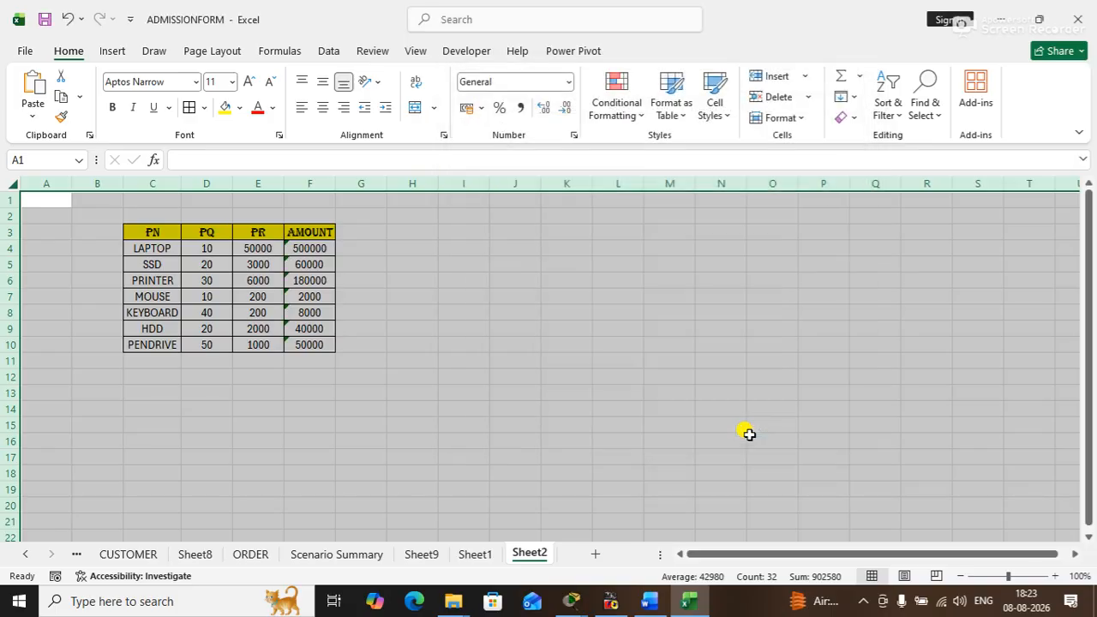
click(456, 313)
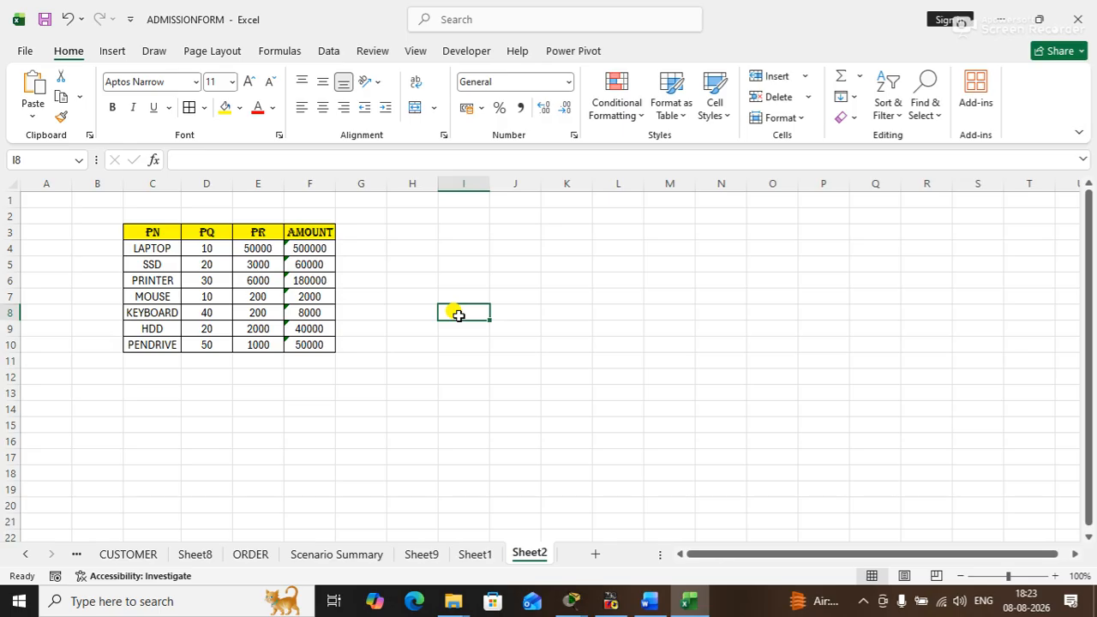
- Protect Sheet2 with the default permissions, entering and confirming the sheet password
drag(141, 231, 317, 345)
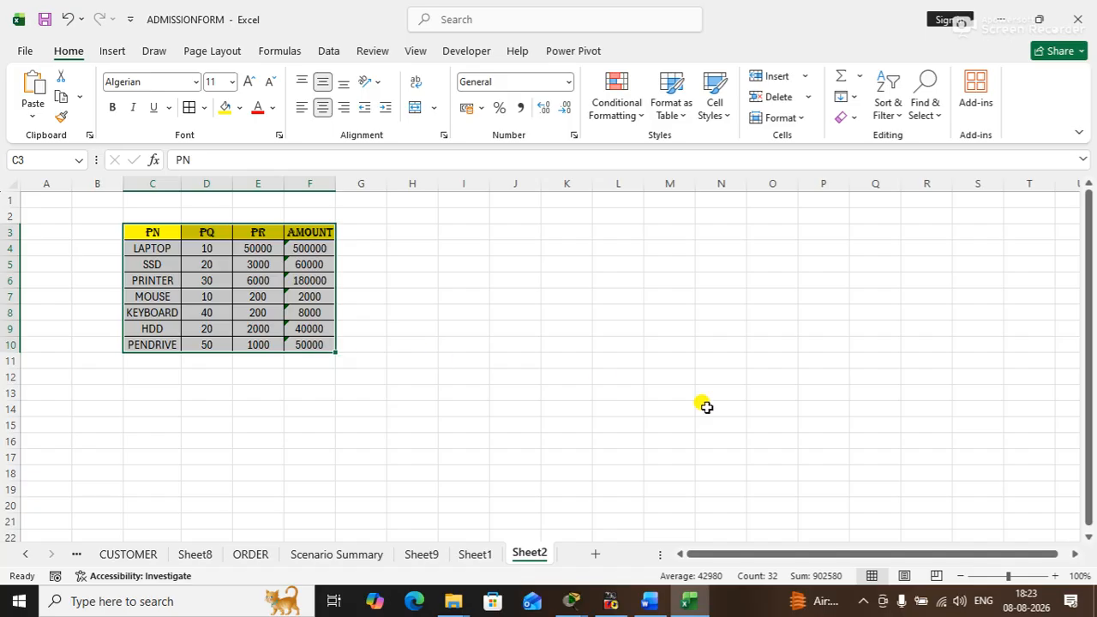
click(724, 439)
right_click(537, 555)
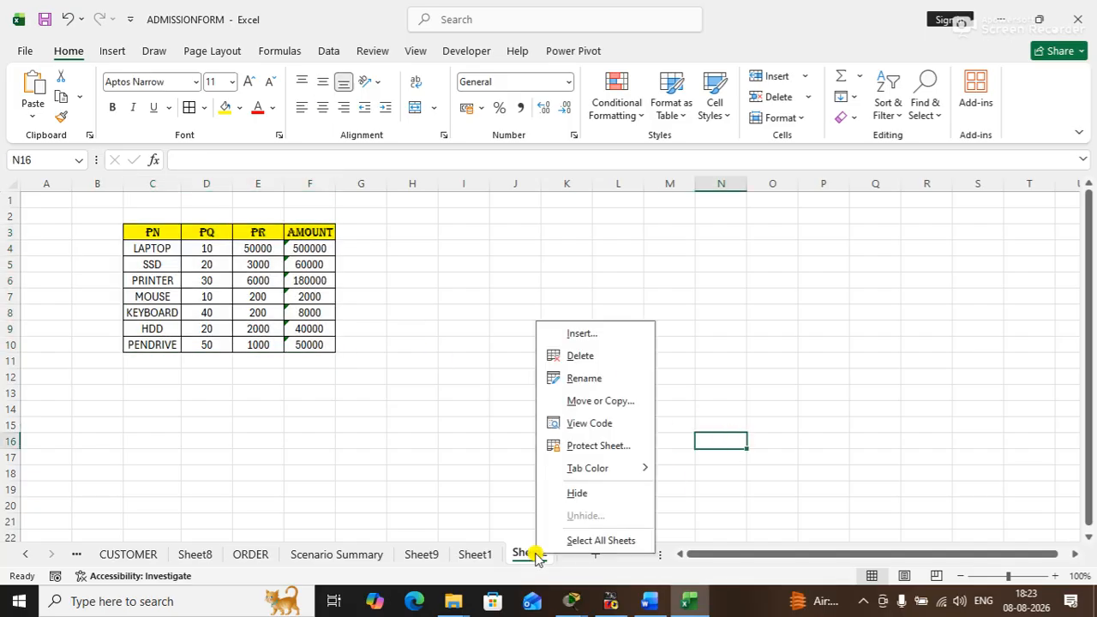
click(598, 447)
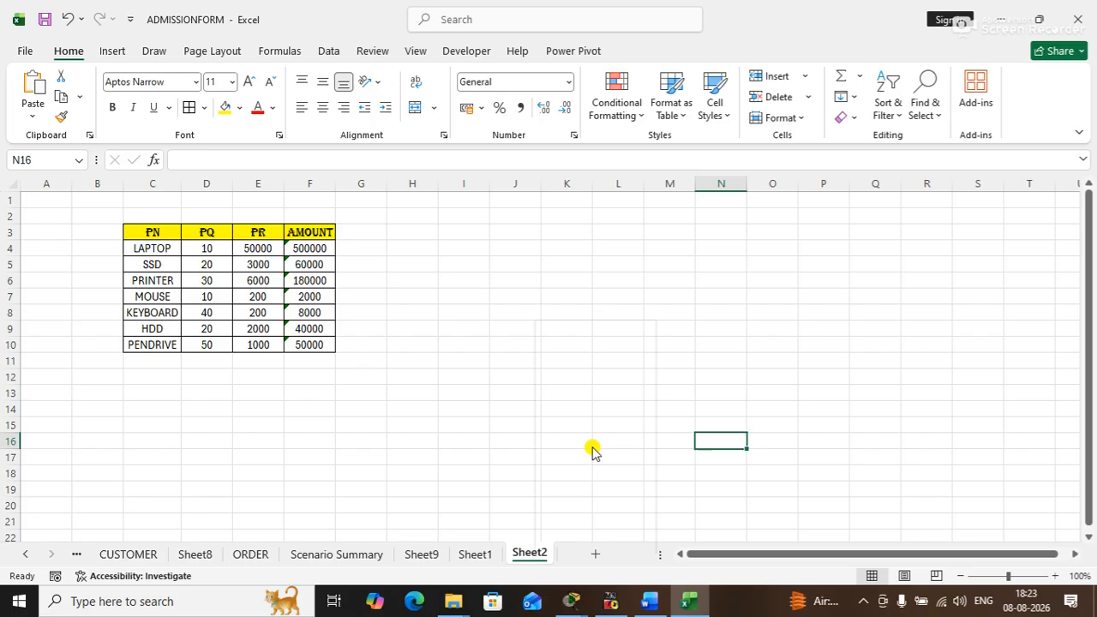
text(123)
key(Return)
text(123)
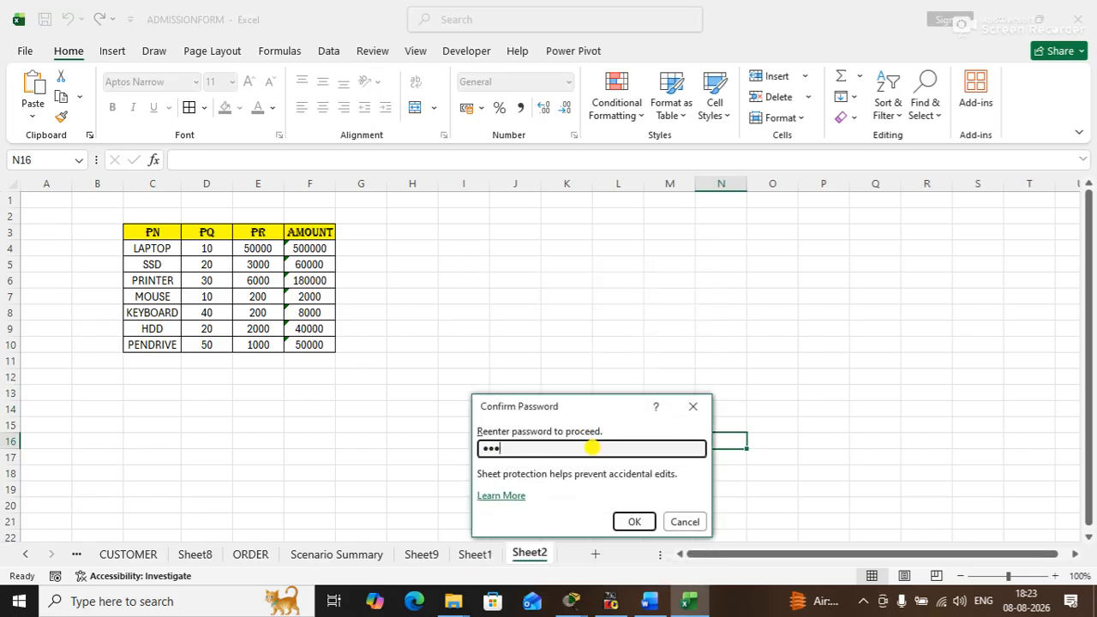
key(Return)
- Test editing an empty unlocked cell on the protected sheet by entering 90 in I7
click(500, 315)
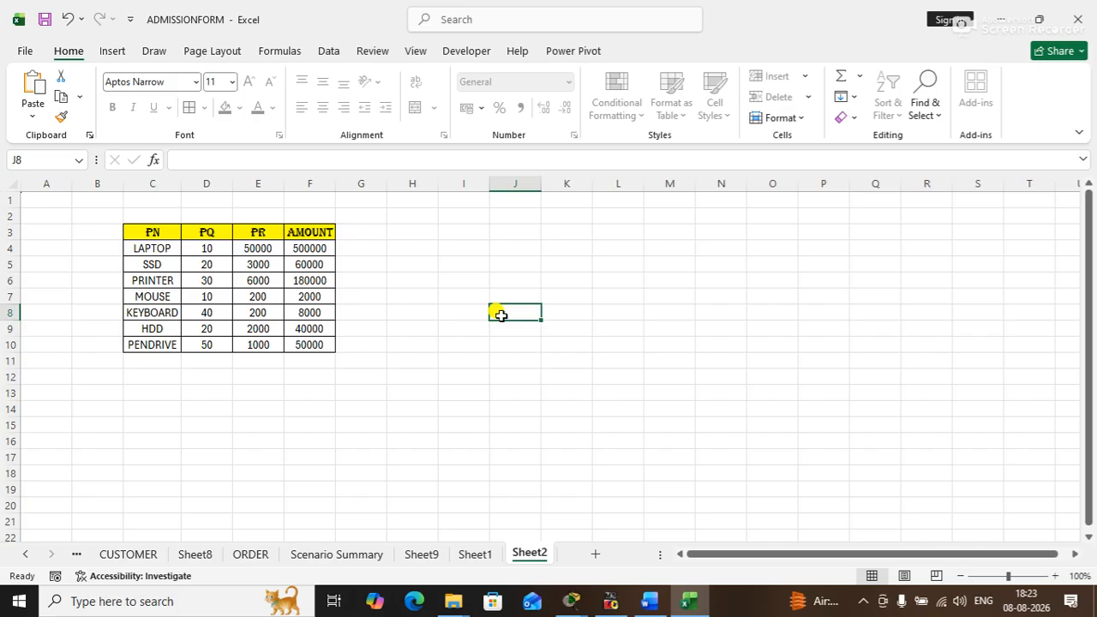
click(453, 298)
text(90)
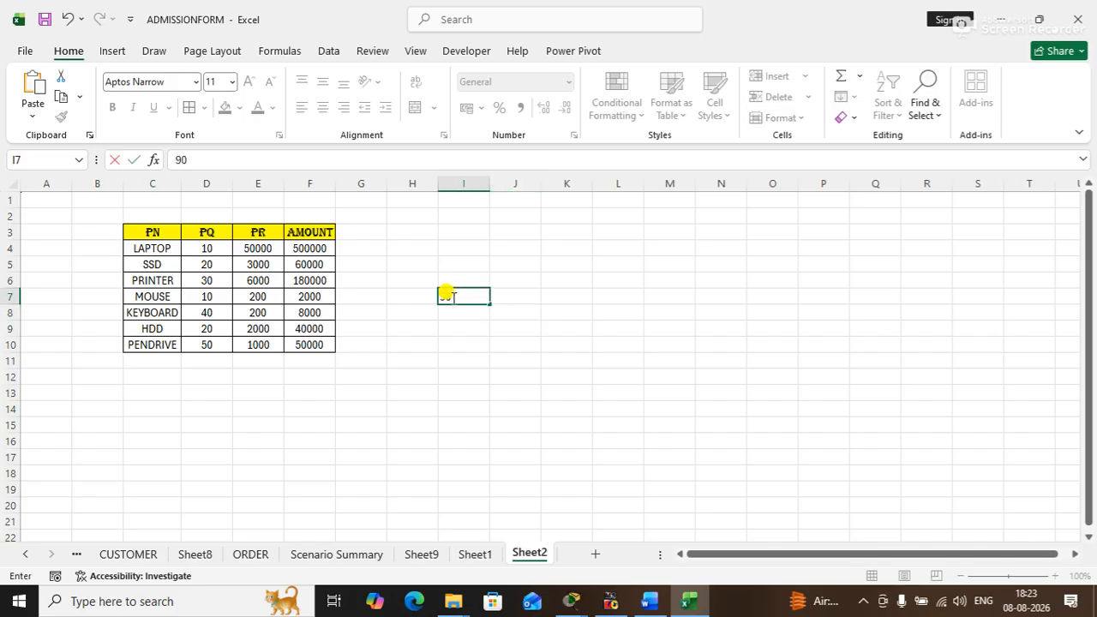
key(Return)
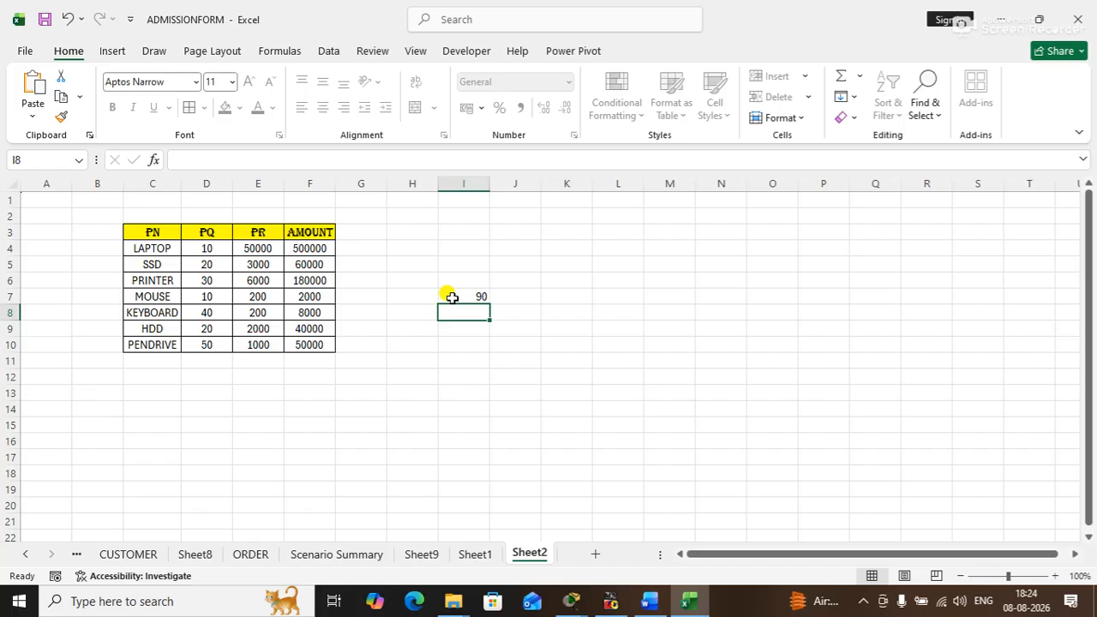
- Test editing the unlocked cell C4 by replacing its product name with SERVER, and restore it to LAPTOP
click(161, 248)
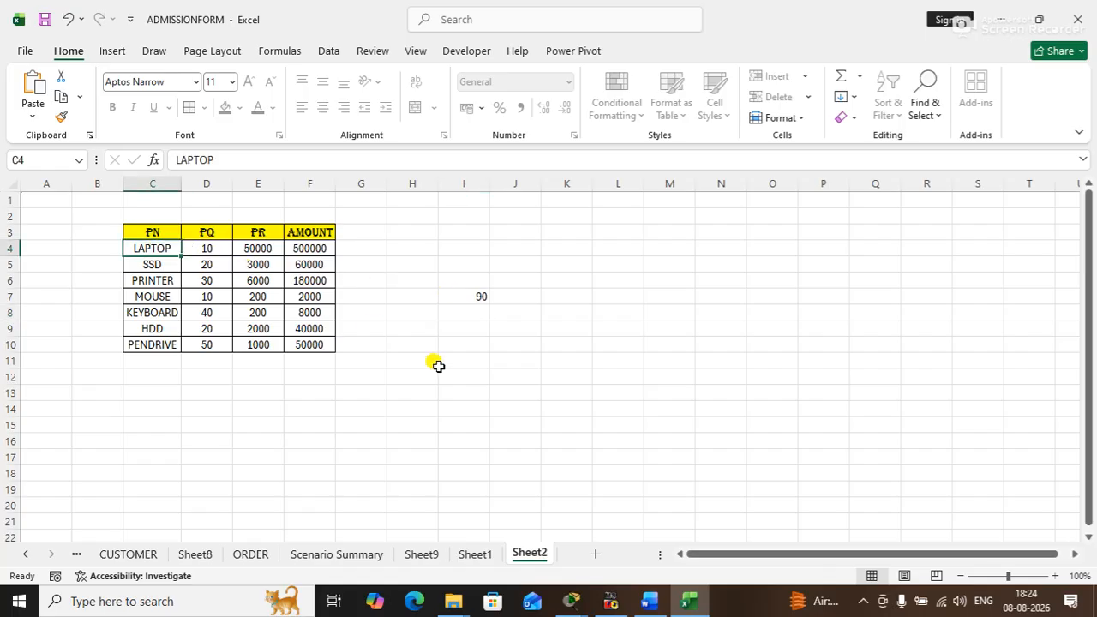
text(SERVER)
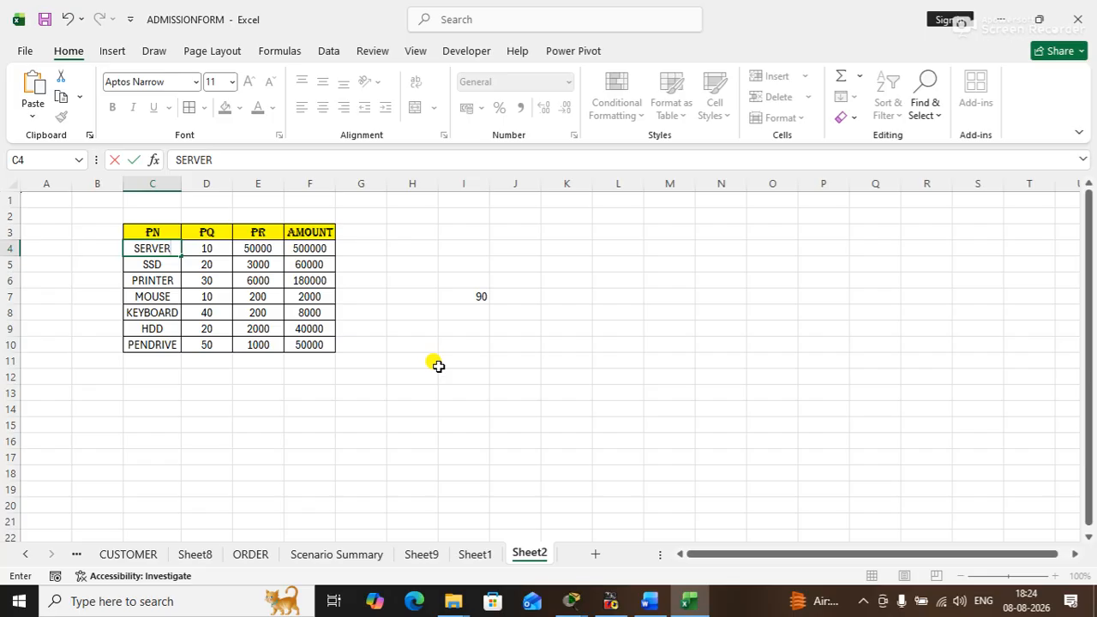
key(Return)
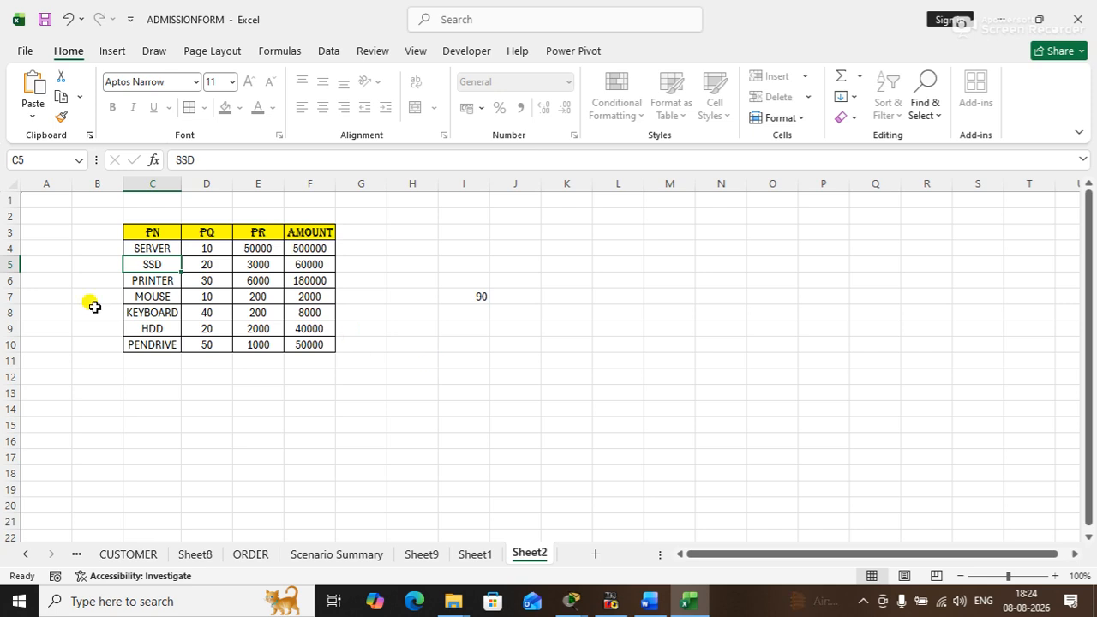
click(138, 247)
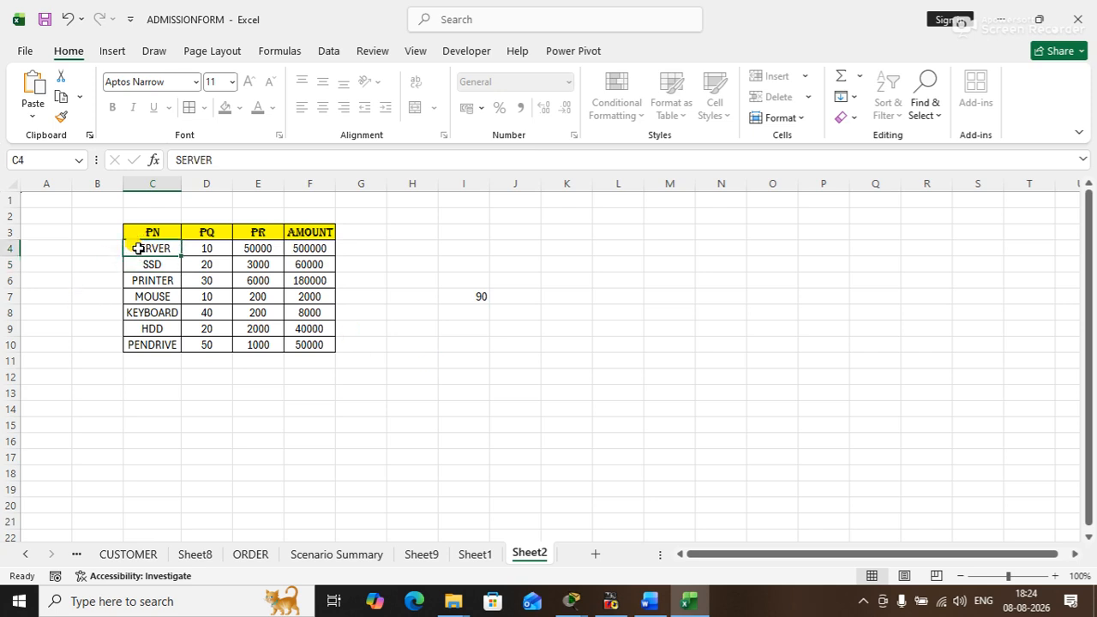
text(LAPTOP)
key(Return)
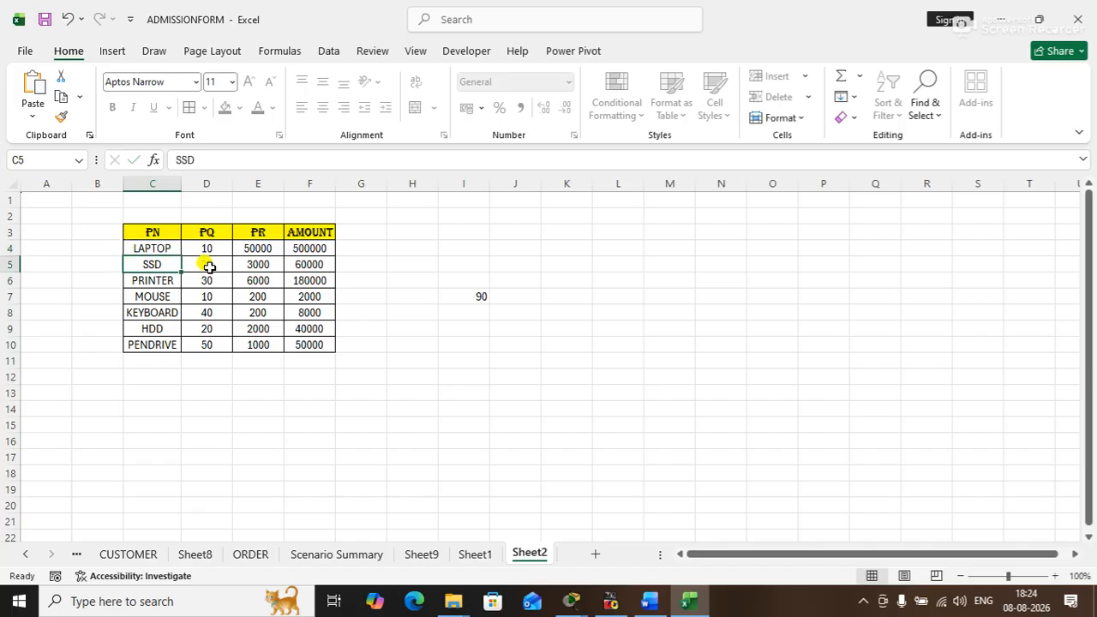
- Unprotect Sheet2 by entering the sheet password
right_click(518, 554)
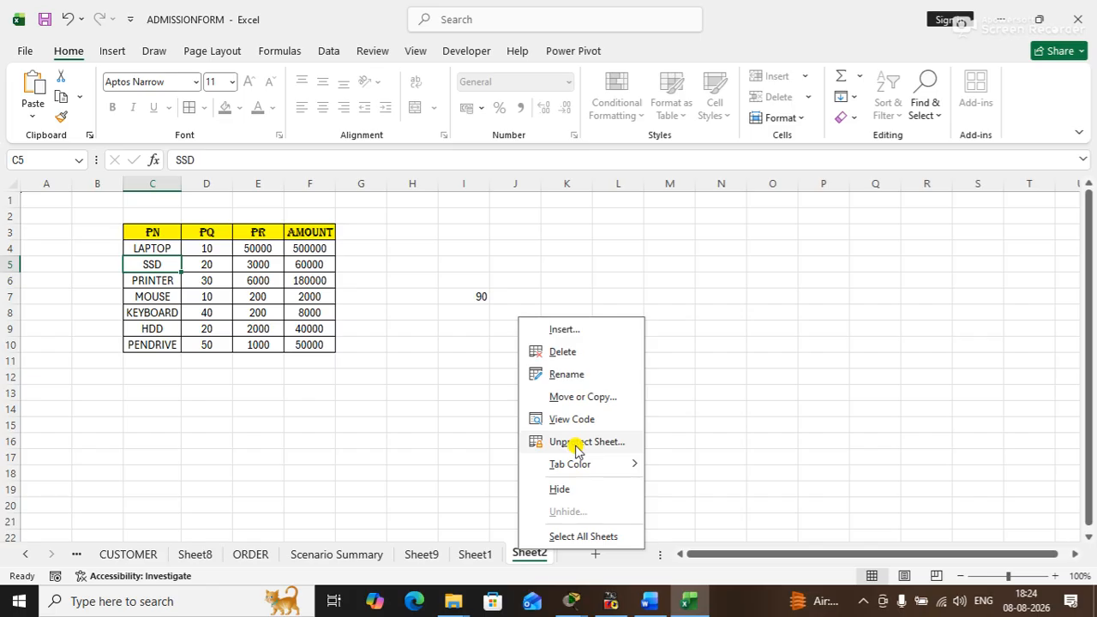
click(576, 442)
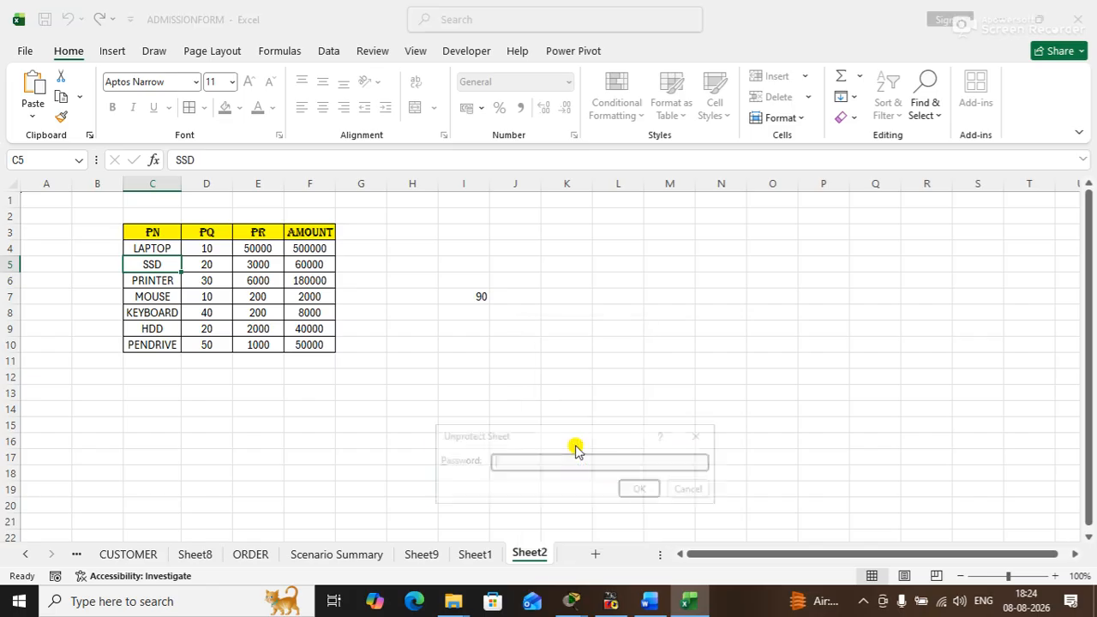
text(123)
key(Return)
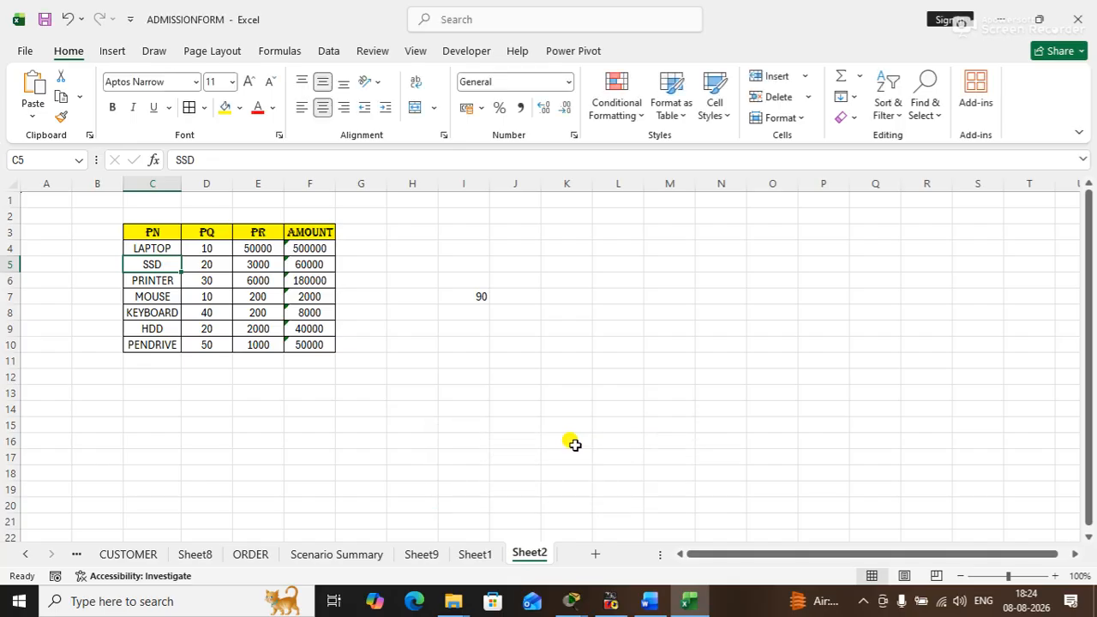
right_click(520, 556)
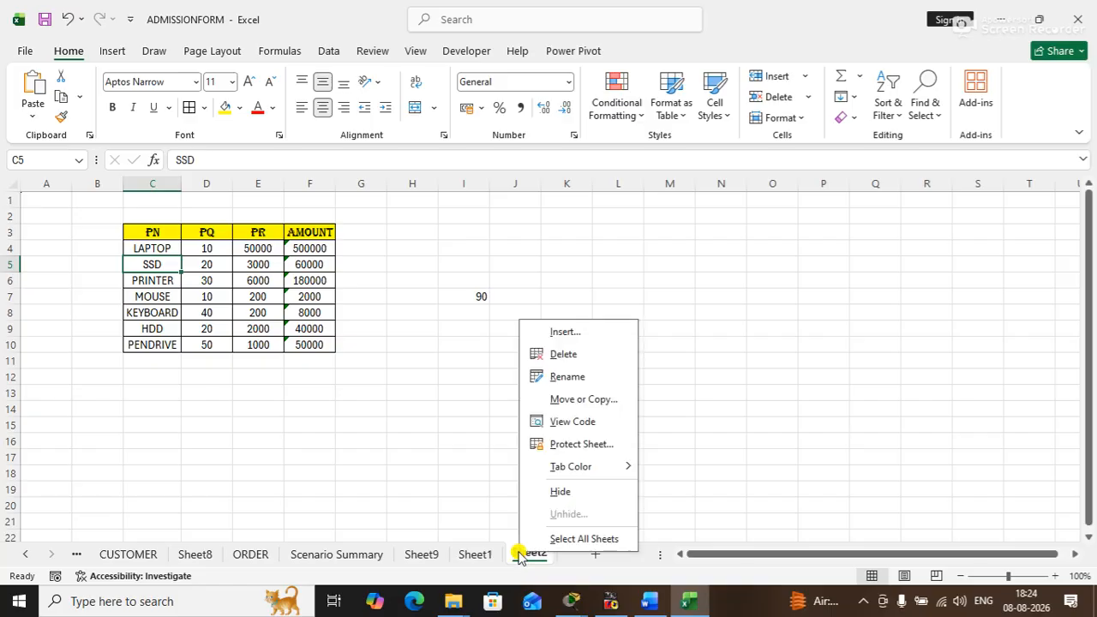
click(891, 293)
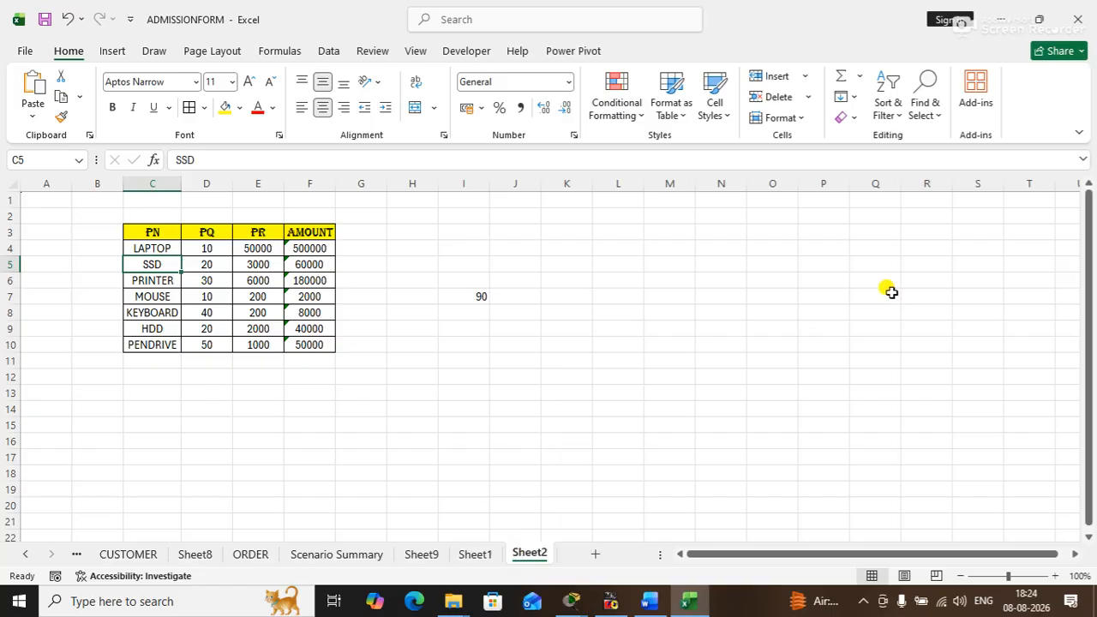
- Clear the test value from I7, and turn on Locked for the whole product table C3:F10
click(469, 296)
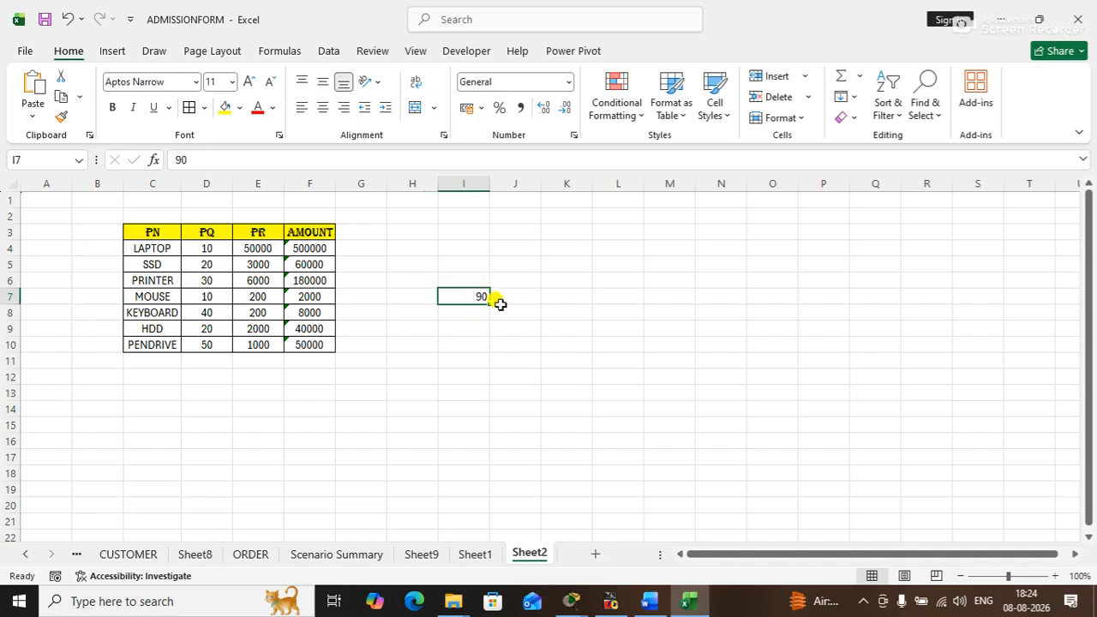
key(Delete)
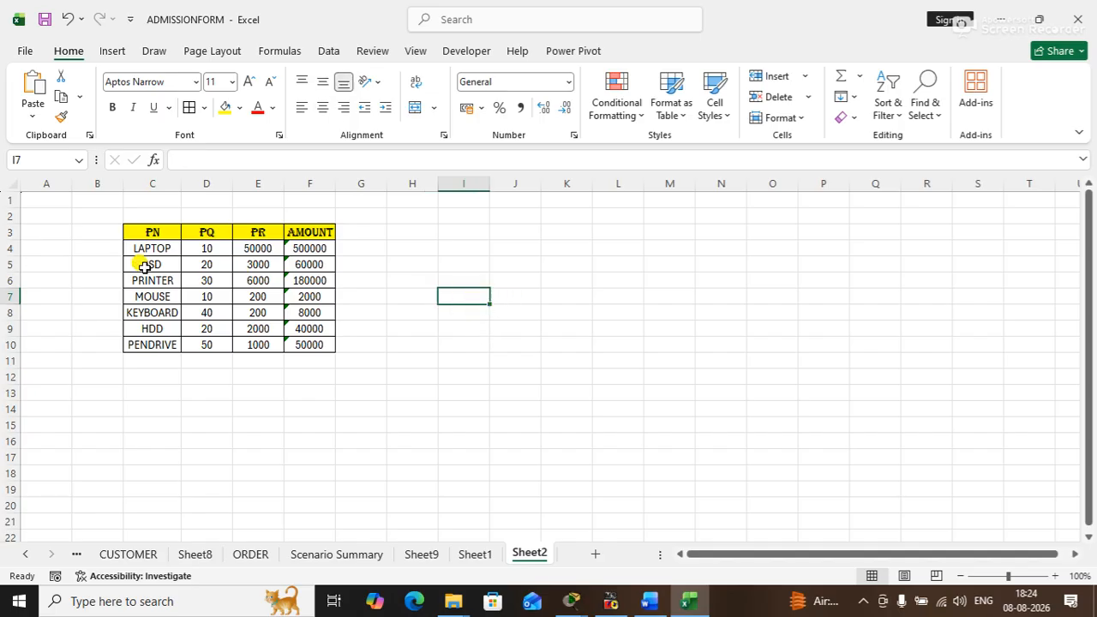
drag(140, 233, 287, 346)
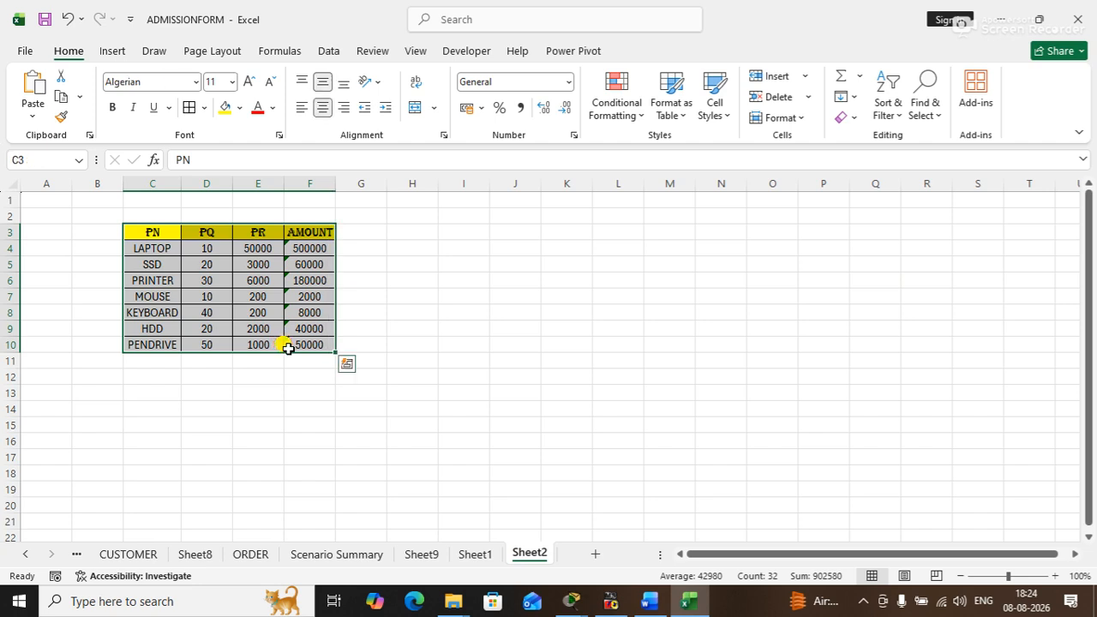
key(ctrl+1)
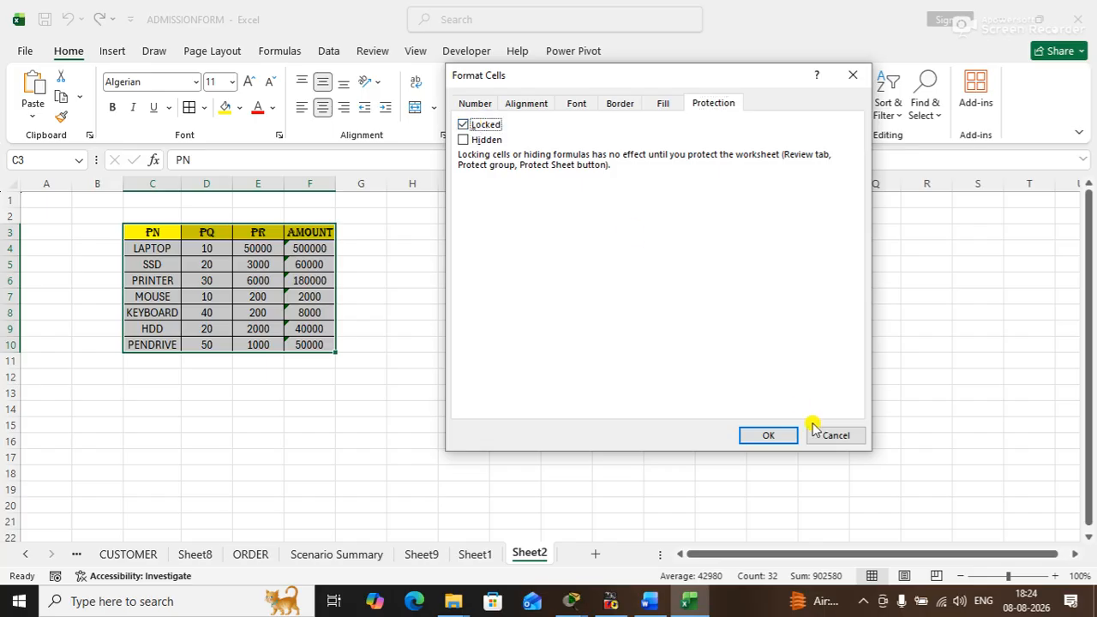
click(771, 435)
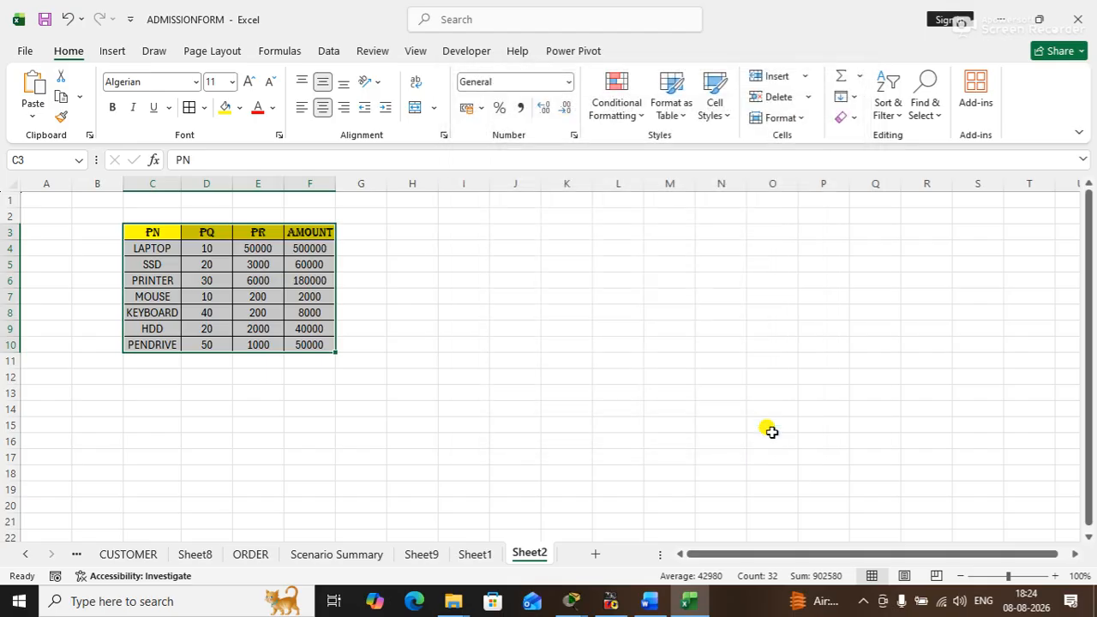
- Protect Sheet2 again with the default permissions, entering and confirming a sheet password
right_click(530, 554)
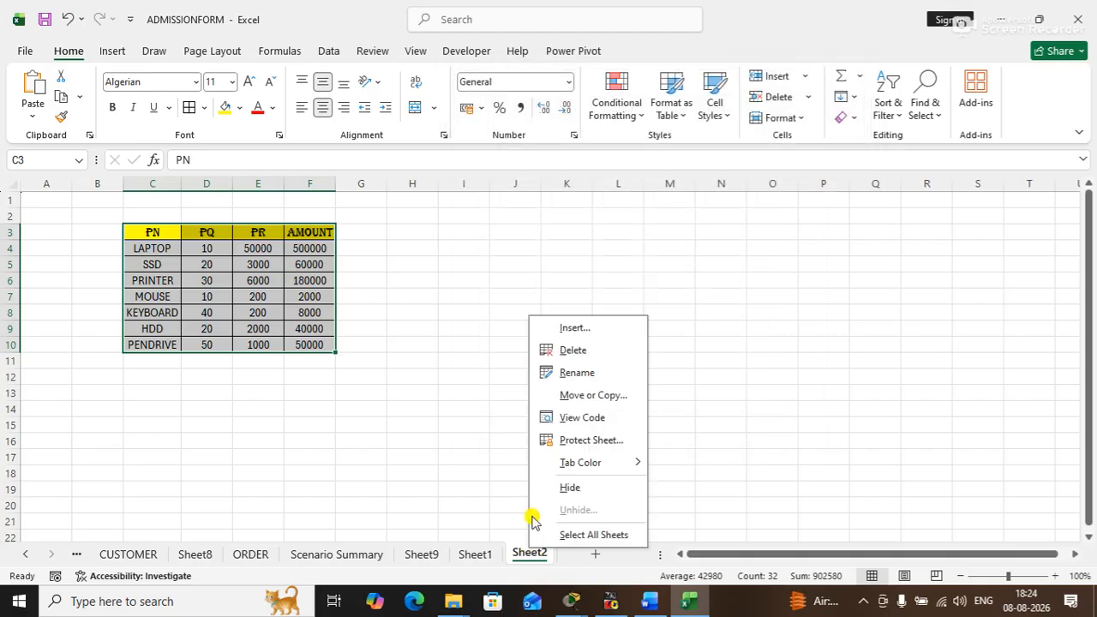
click(575, 442)
text(12)
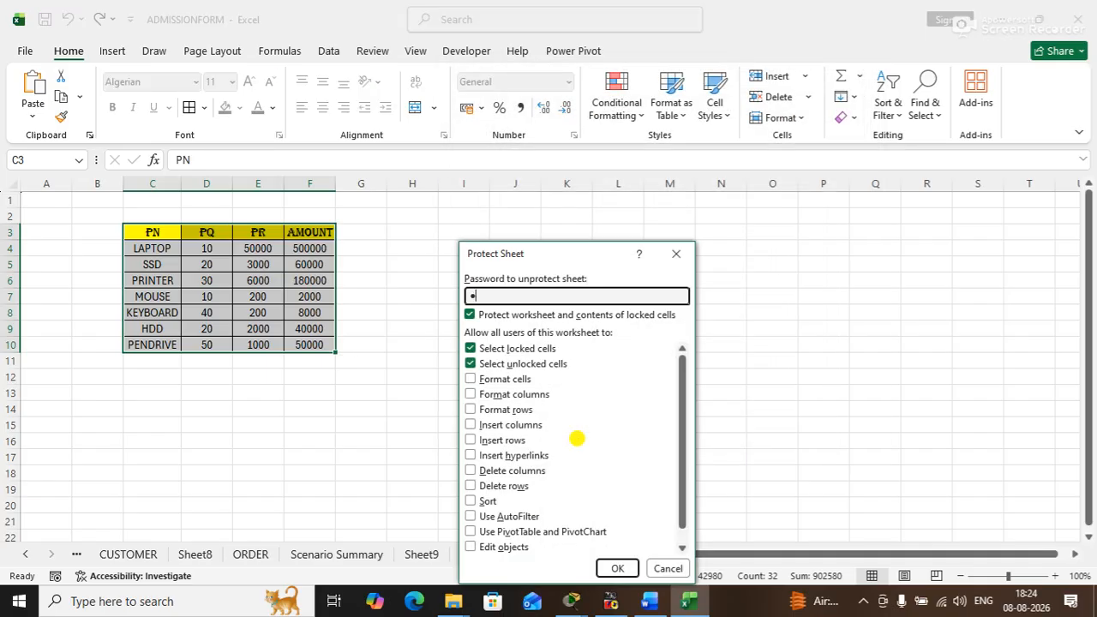
key(Return)
text(12)
key(Return)
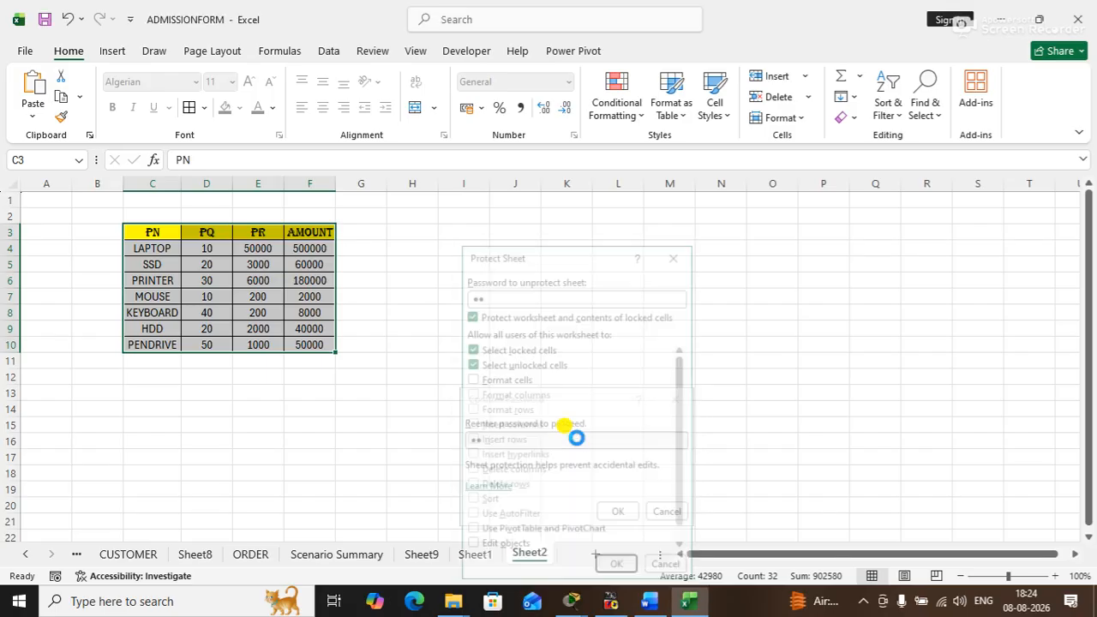
- Test editing an unlocked cell outside the product table by entering 99 in J8
click(502, 311)
text(99)
key(Return)
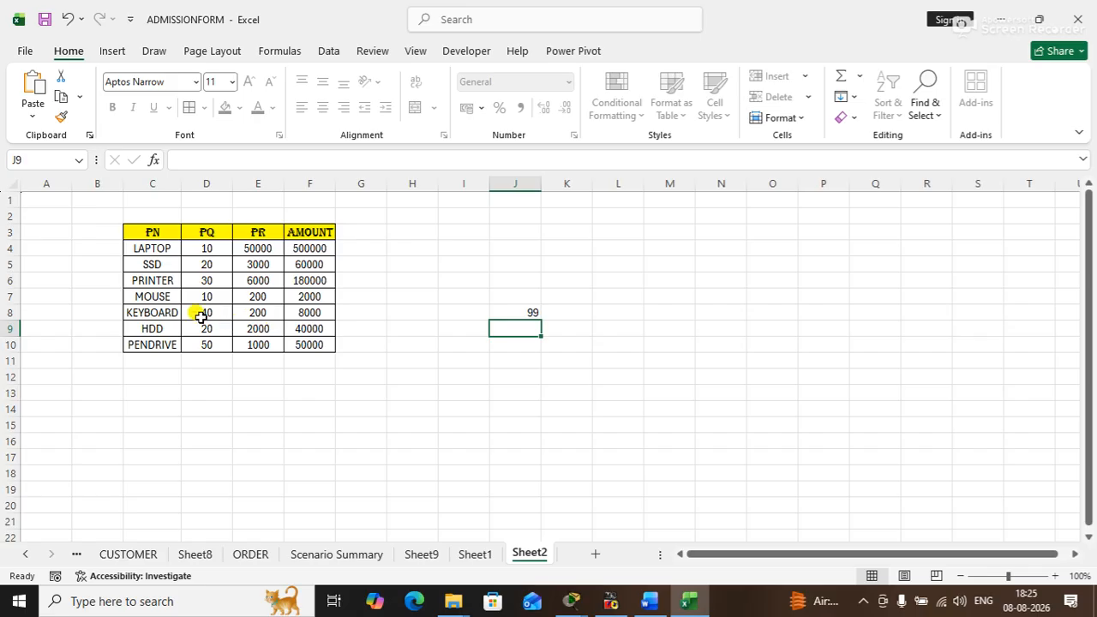
- Try to edit the locked table cells C4 and F10, dismissing the protection warning each time
click(162, 247)
double_click(162, 248)
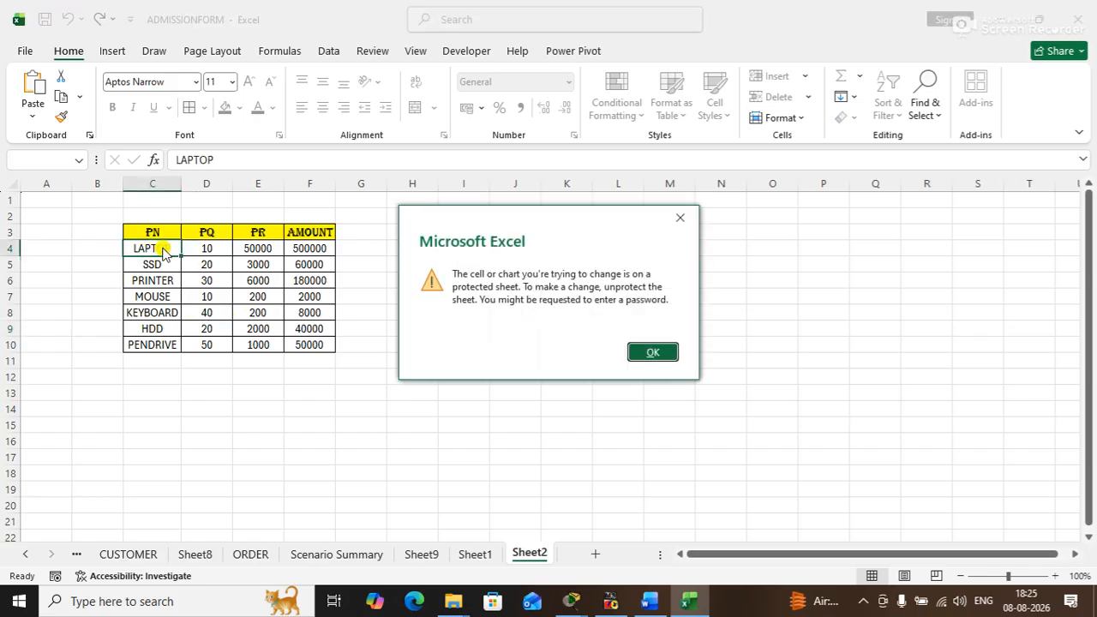
key(Return)
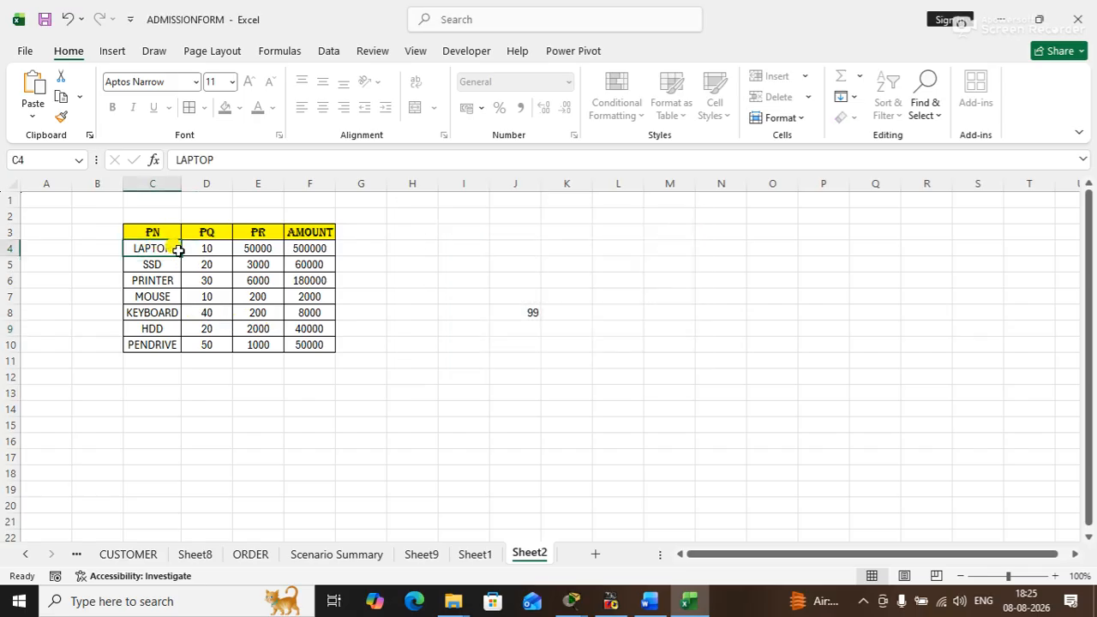
double_click(326, 347)
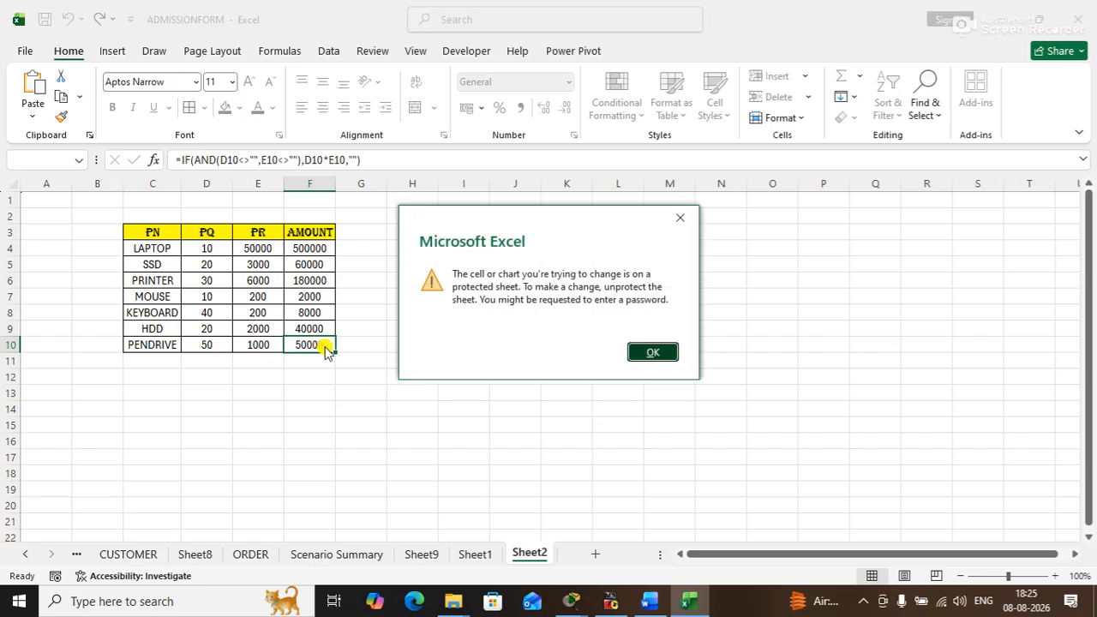
key(Return)
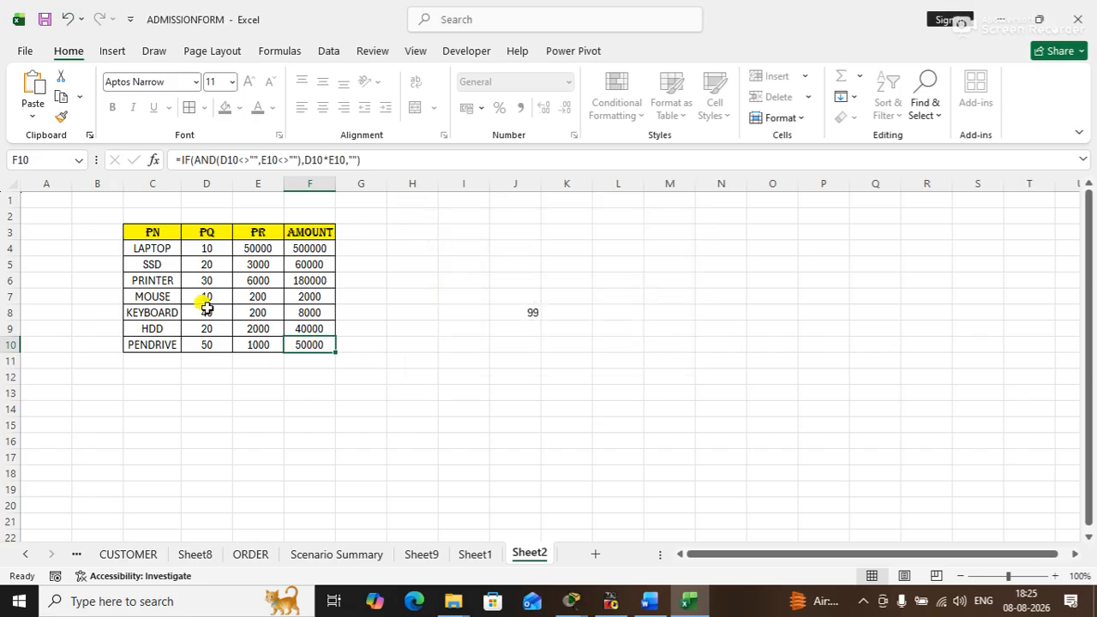
- Test another unlocked cell outside the product table by entering 88 in A3
click(67, 230)
text(88)
key(Return)
click(360, 343)
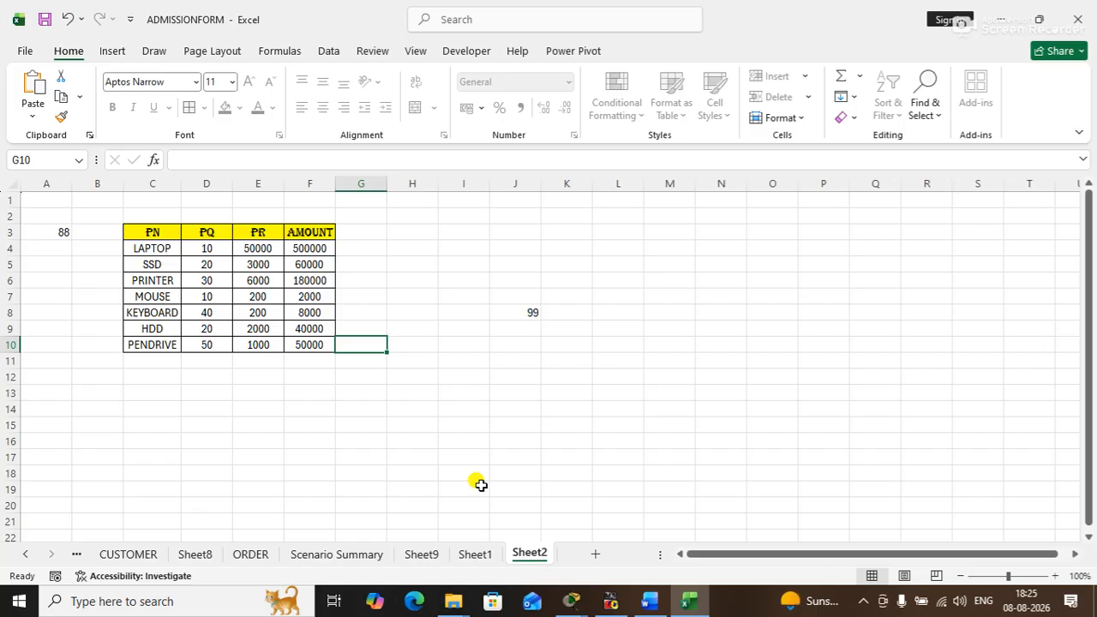
- Try to edit the AMOUNT formula in the locked cell F4, and dismiss the protection warning
click(308, 250)
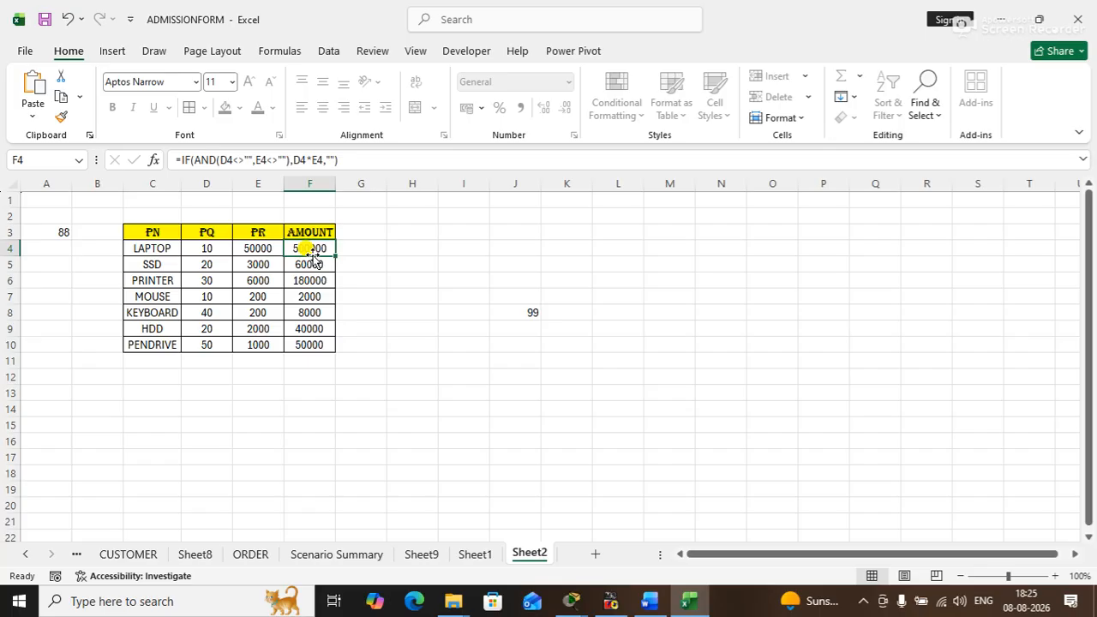
click(346, 161)
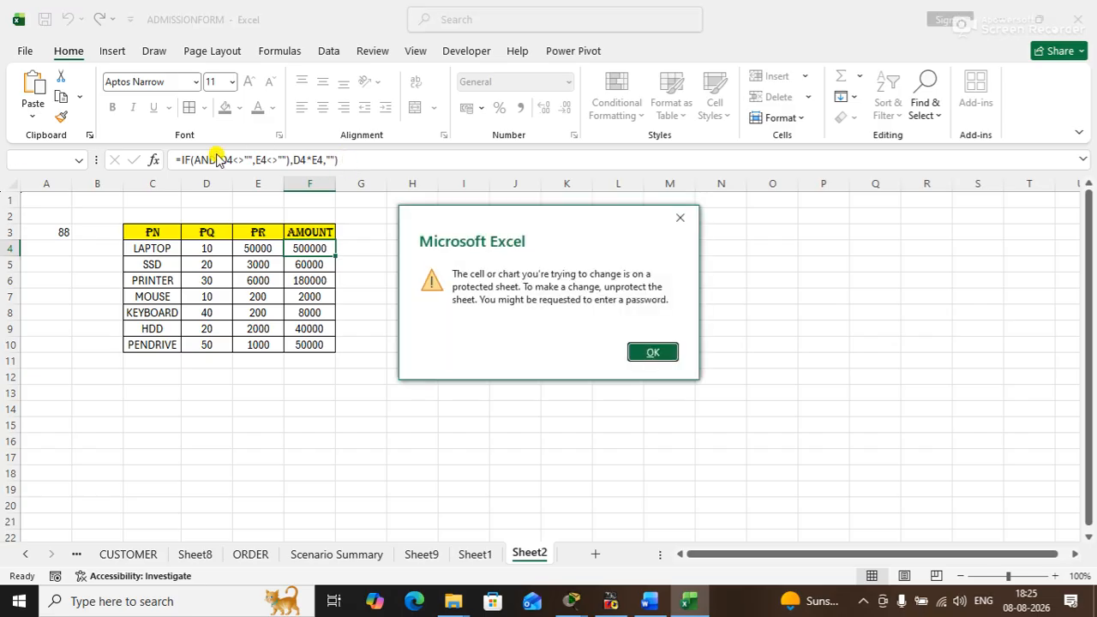
click(681, 218)
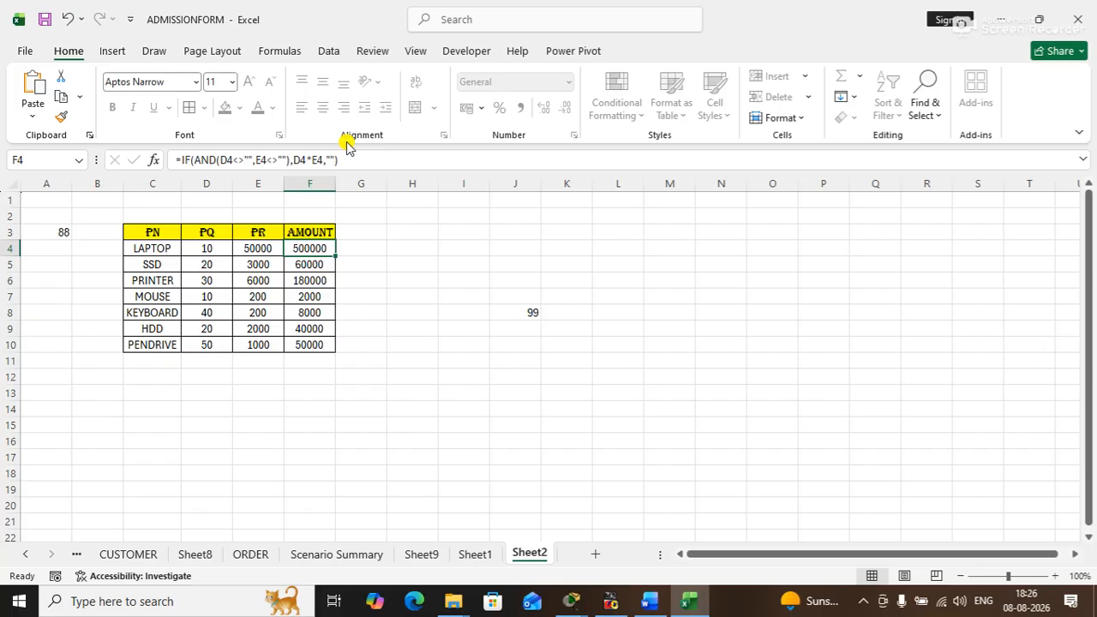
- Try to edit the AMOUNT formula in the locked cell F10, and dismiss the protection warning
click(309, 339)
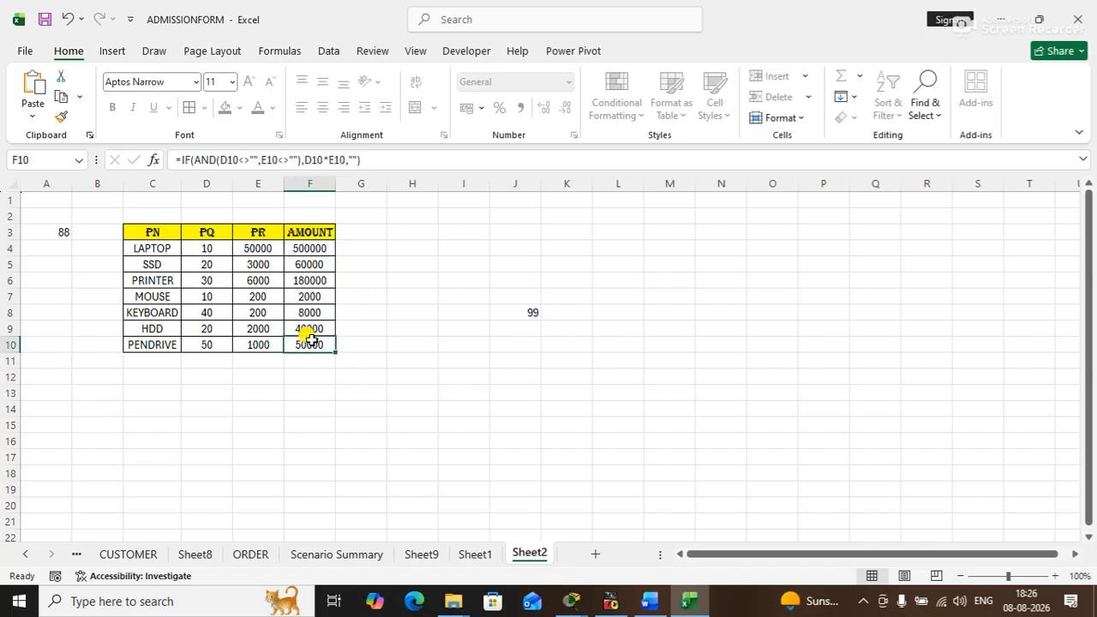
click(364, 165)
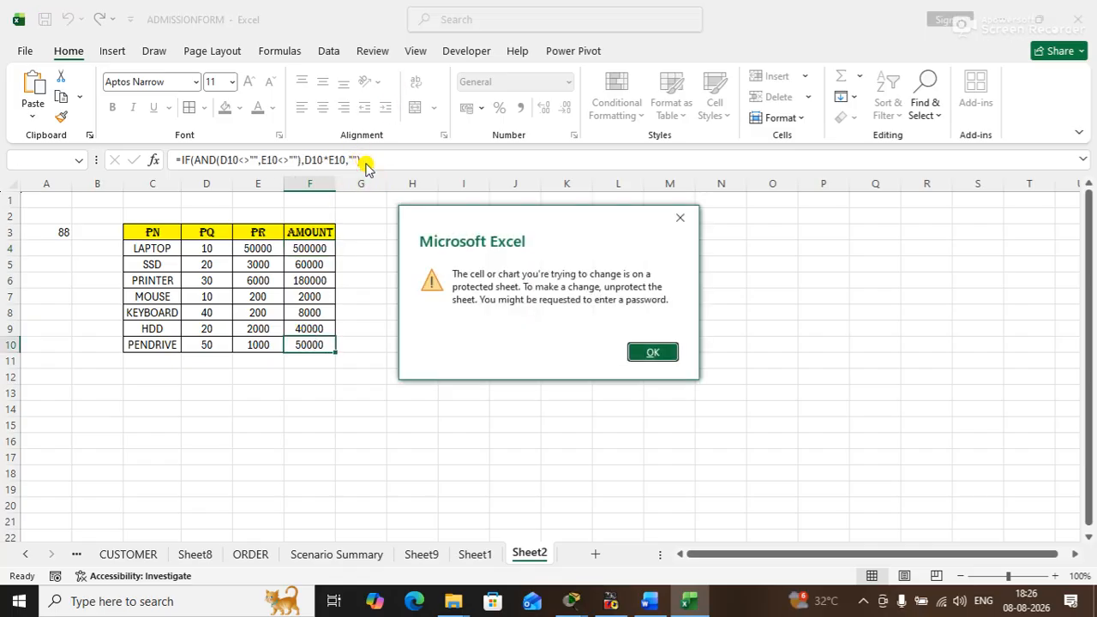
click(652, 351)
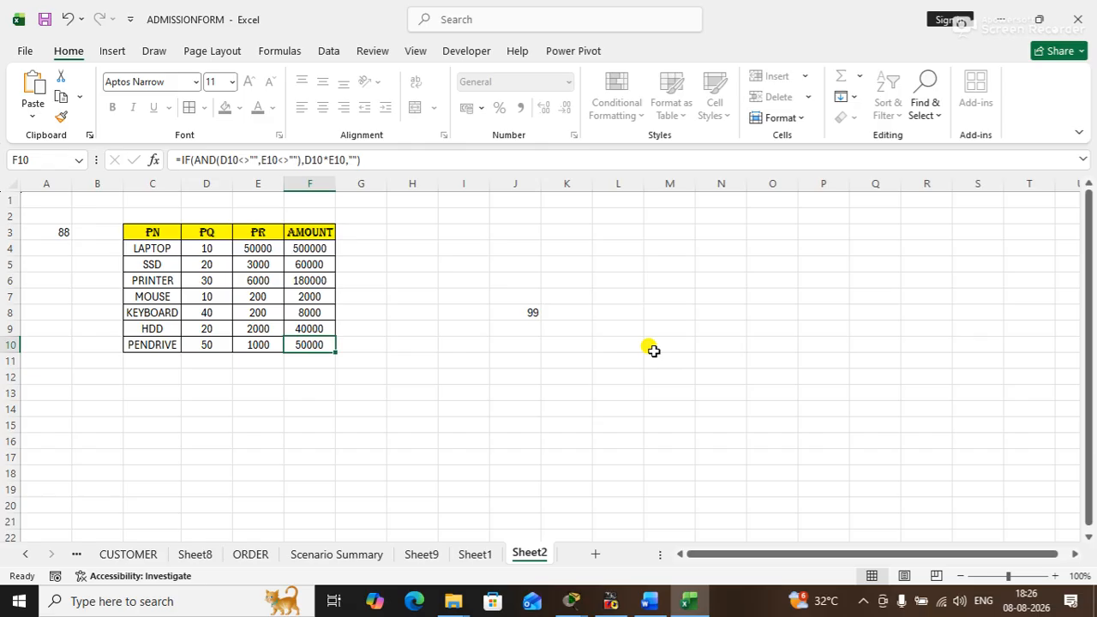
- Unprotect Sheet2 by entering the sheet password
right_click(524, 555)
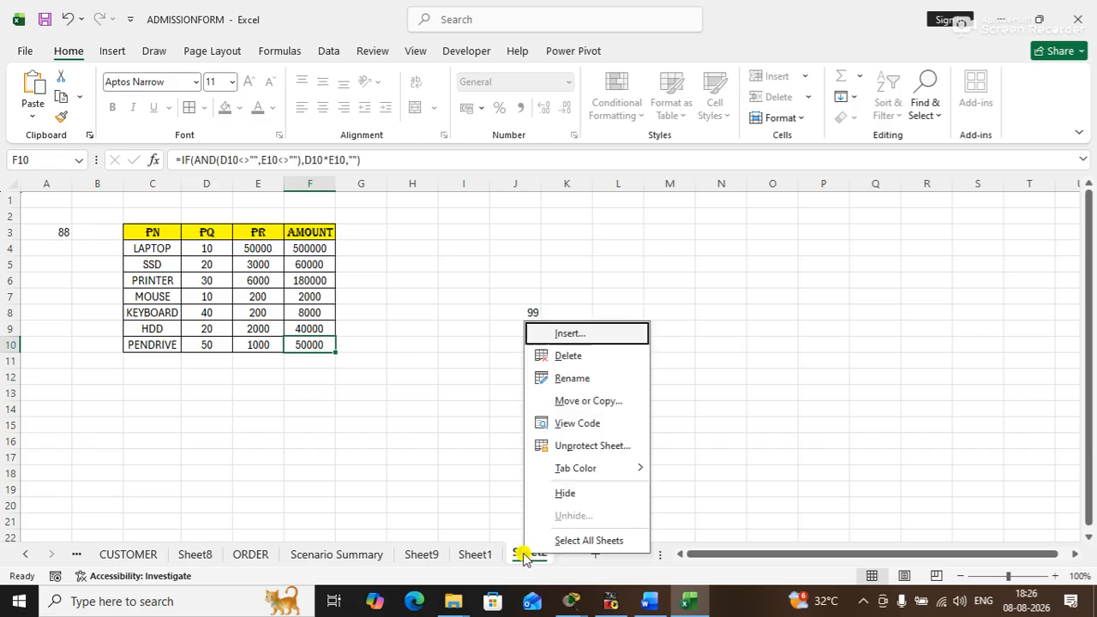
click(573, 447)
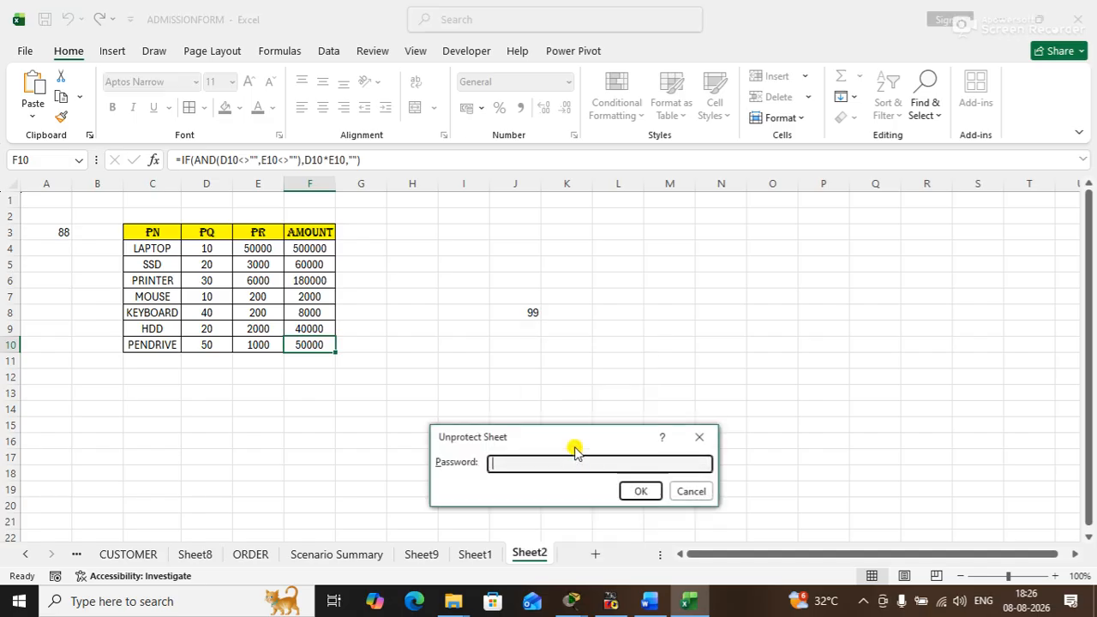
text(12)
key(Return)
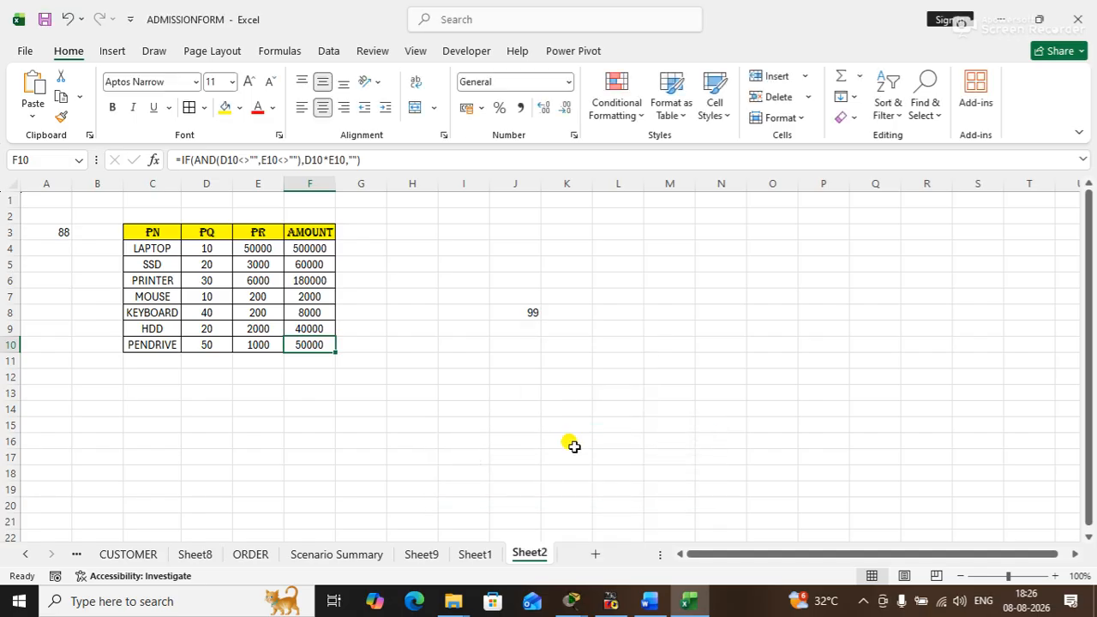
- Set the product table C3:F10 to Hidden in its cell protection format, keeping Locked enabled
click(154, 231)
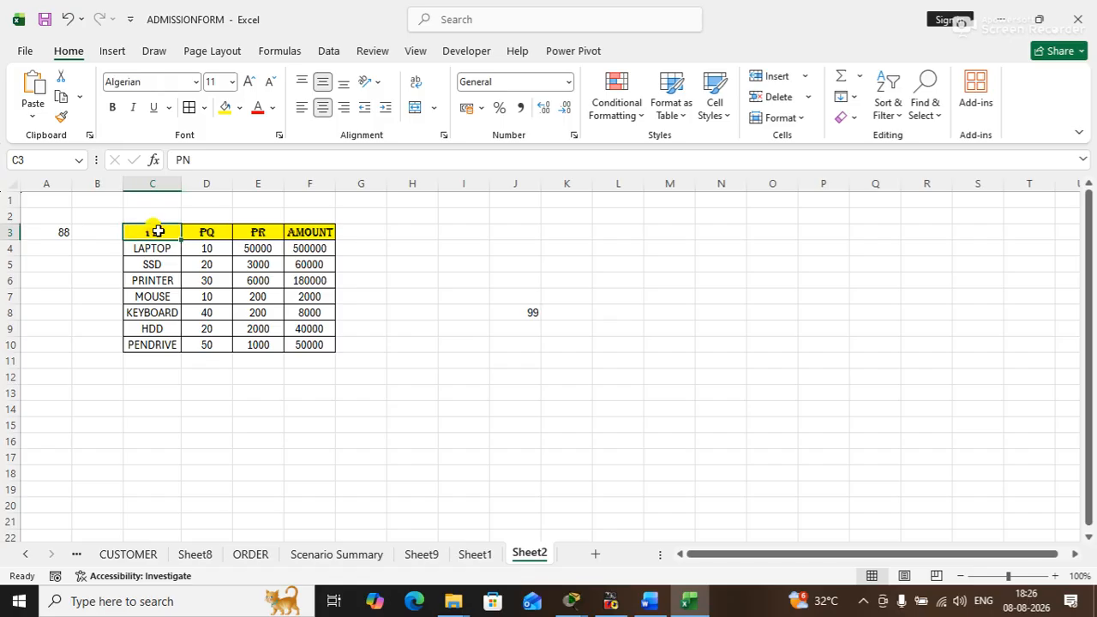
click(167, 234)
drag(167, 234, 319, 343)
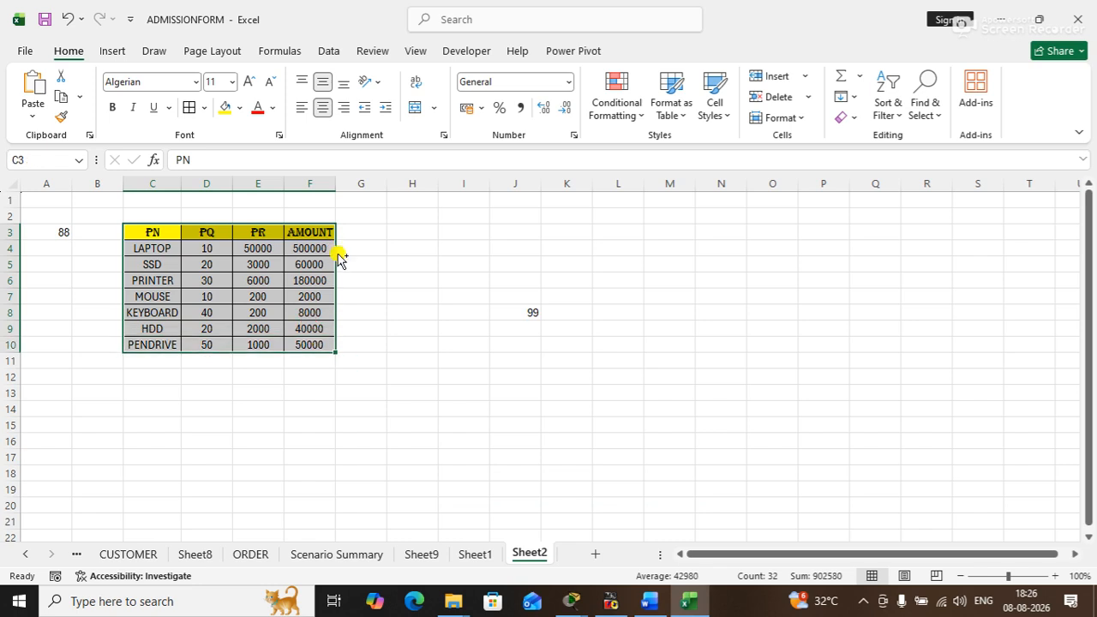
key(ctrl+1)
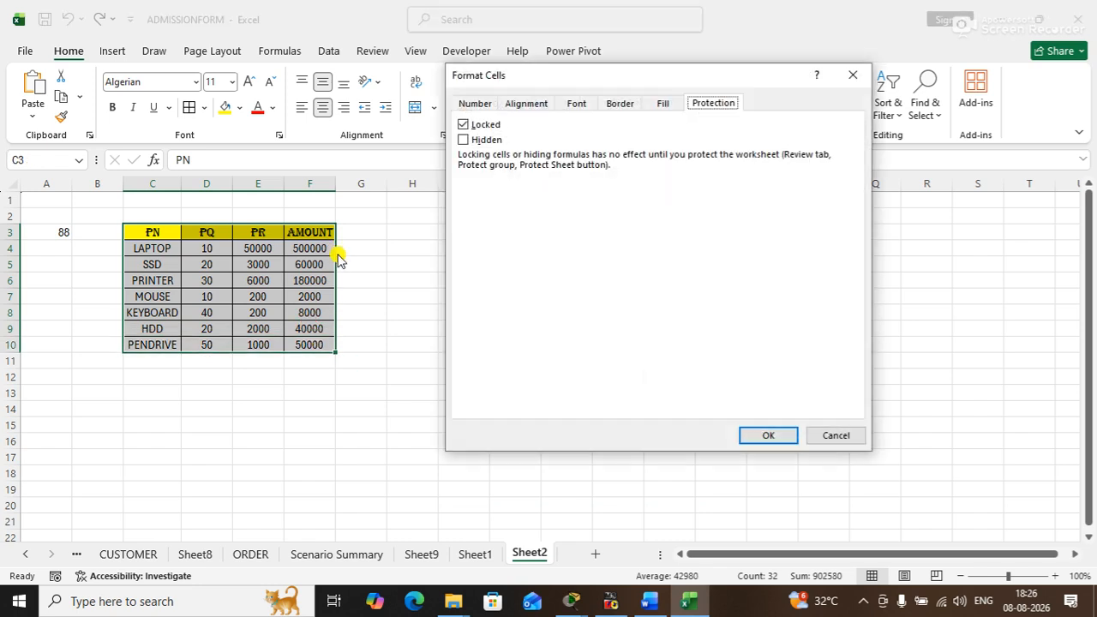
click(482, 143)
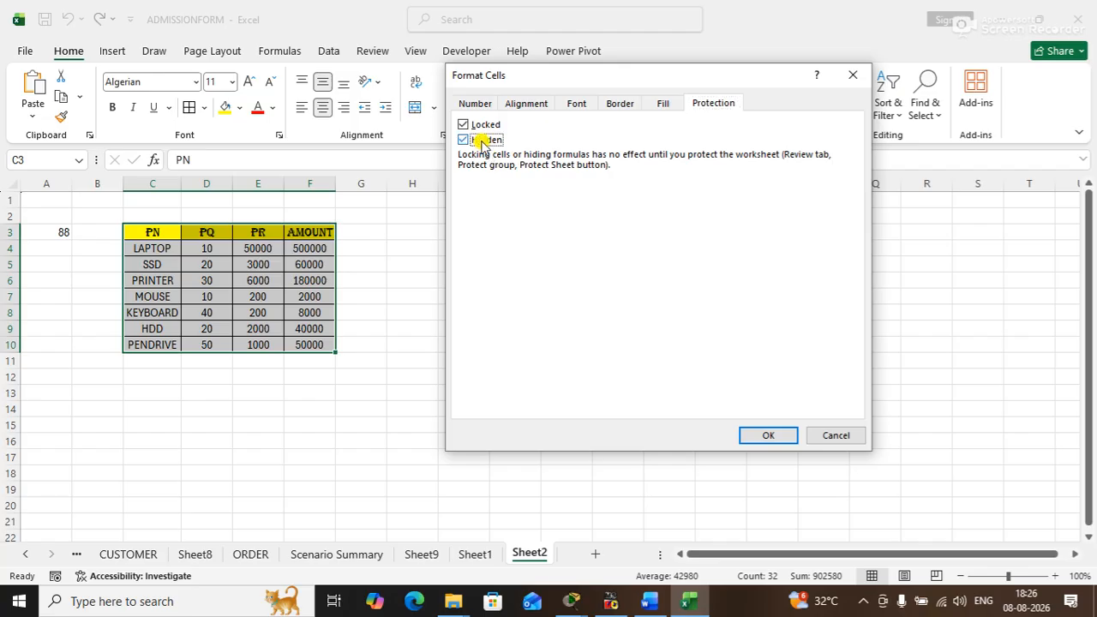
click(758, 433)
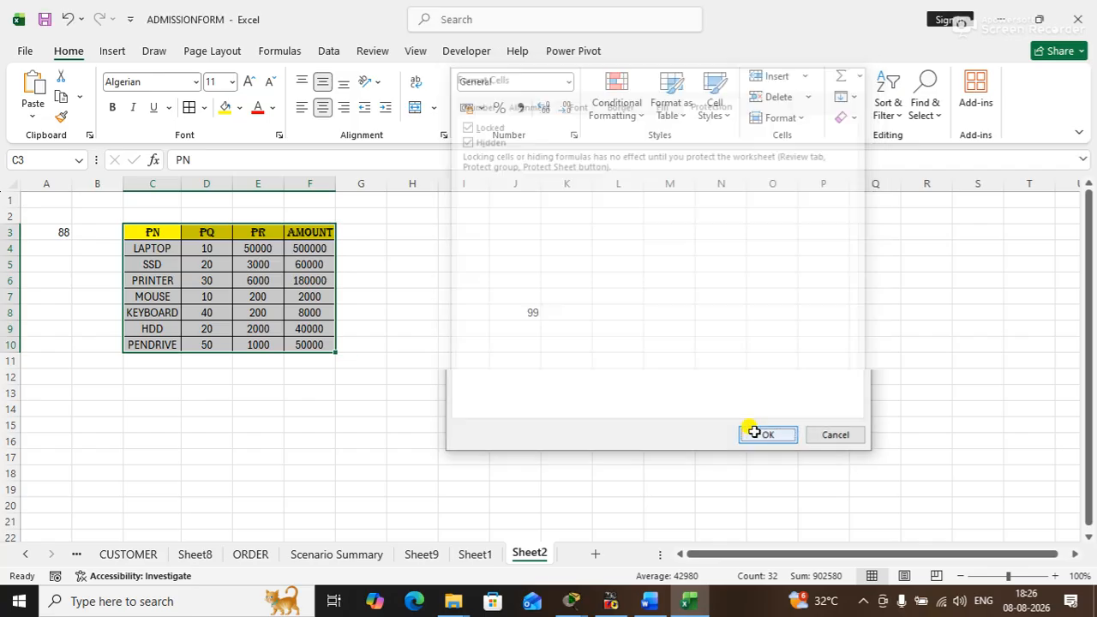
- Protect Sheet2 again with the default permissions, entering and confirming the sheet password
right_click(527, 555)
click(576, 447)
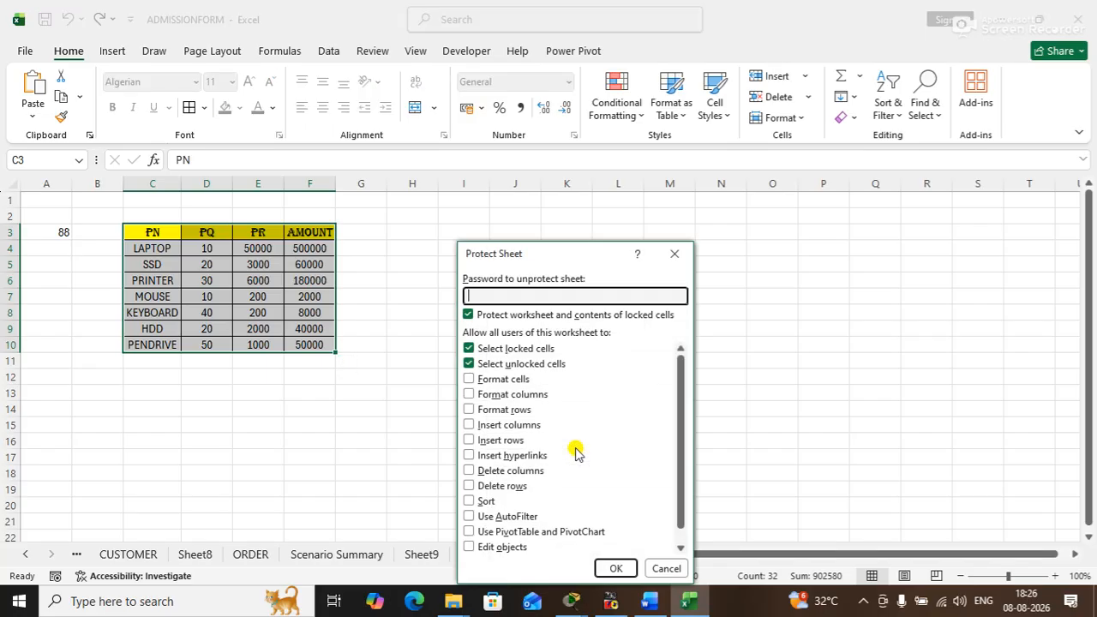
text(12)
key(Return)
text(12)
key(Return)
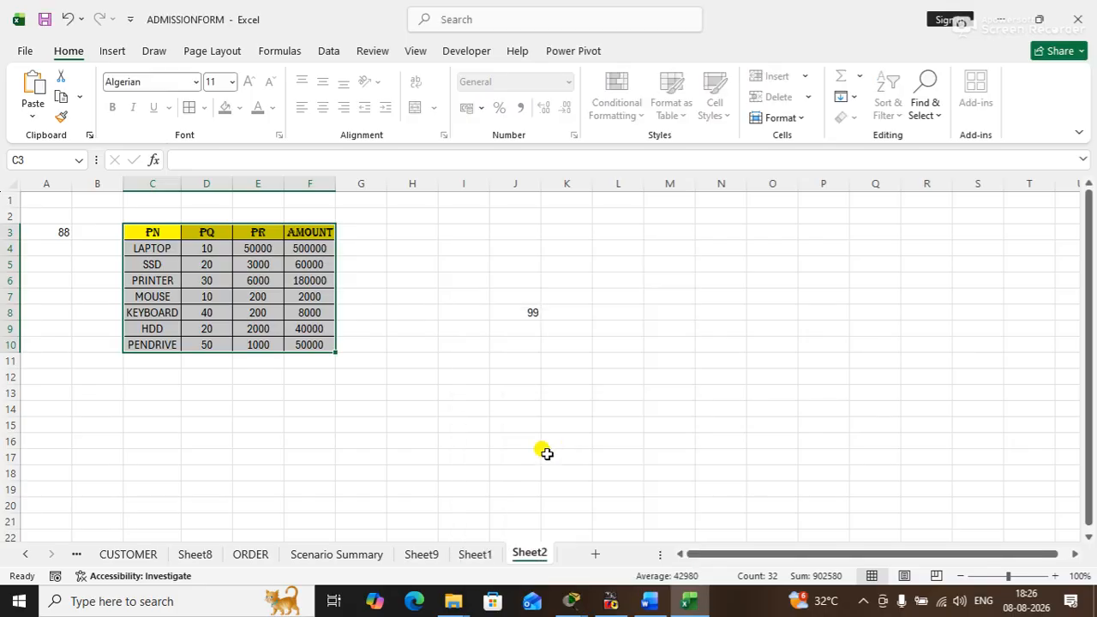
- Check whether the contents of table cells F8, C7 and F10 are hidden from the formula bar
click(439, 377)
click(320, 315)
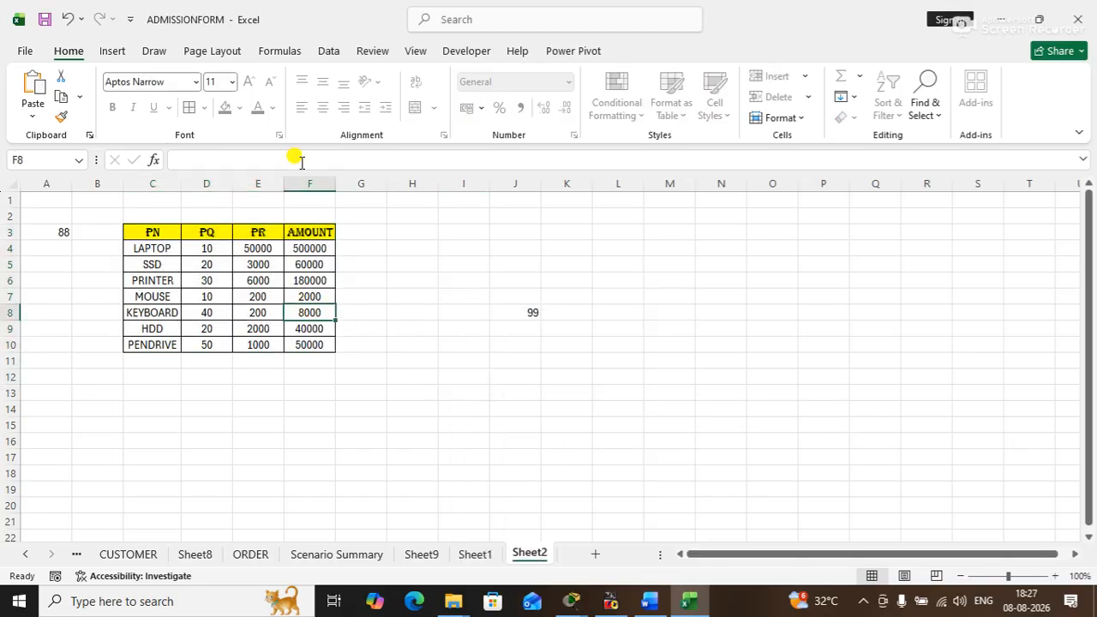
click(153, 293)
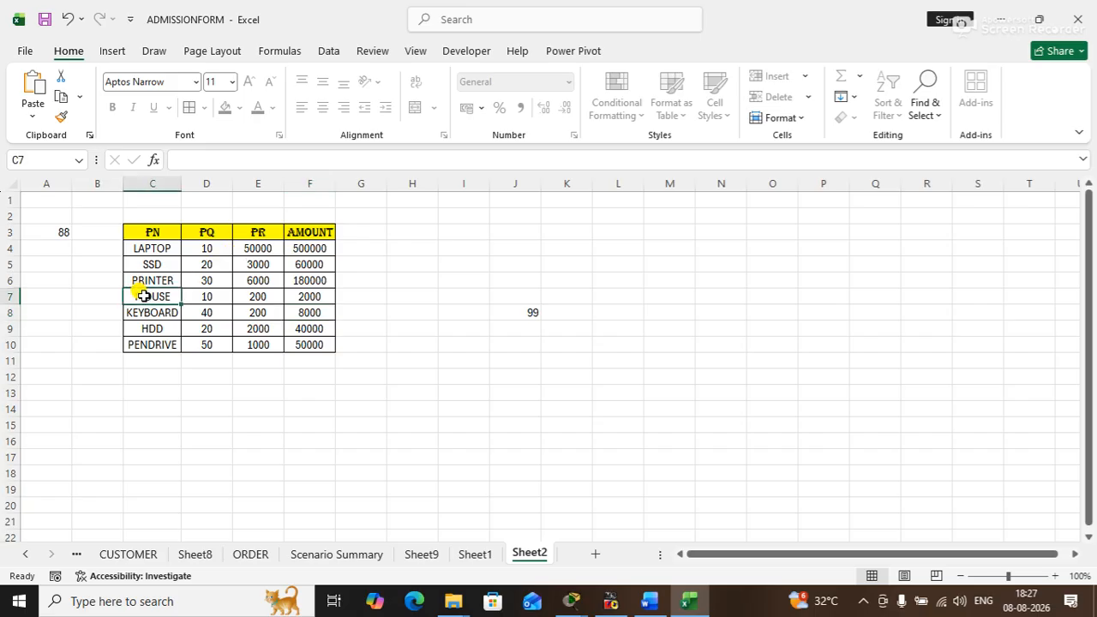
click(310, 344)
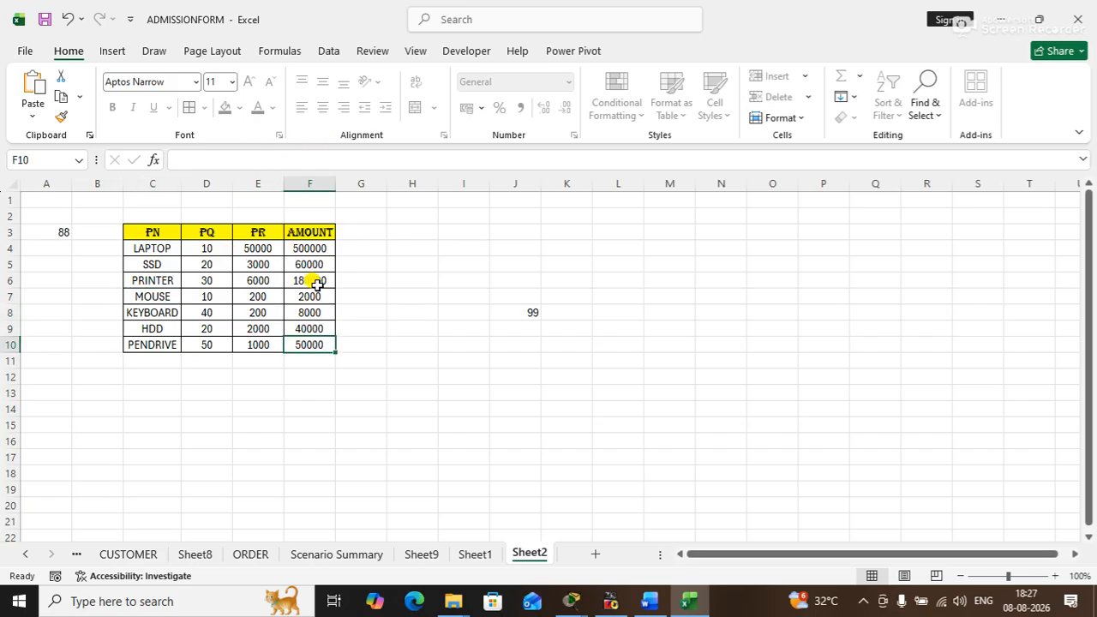
- Go through the protection checklist on Sheet1, covering the workbook, worksheet, cell and formula entries
click(474, 554)
click(112, 262)
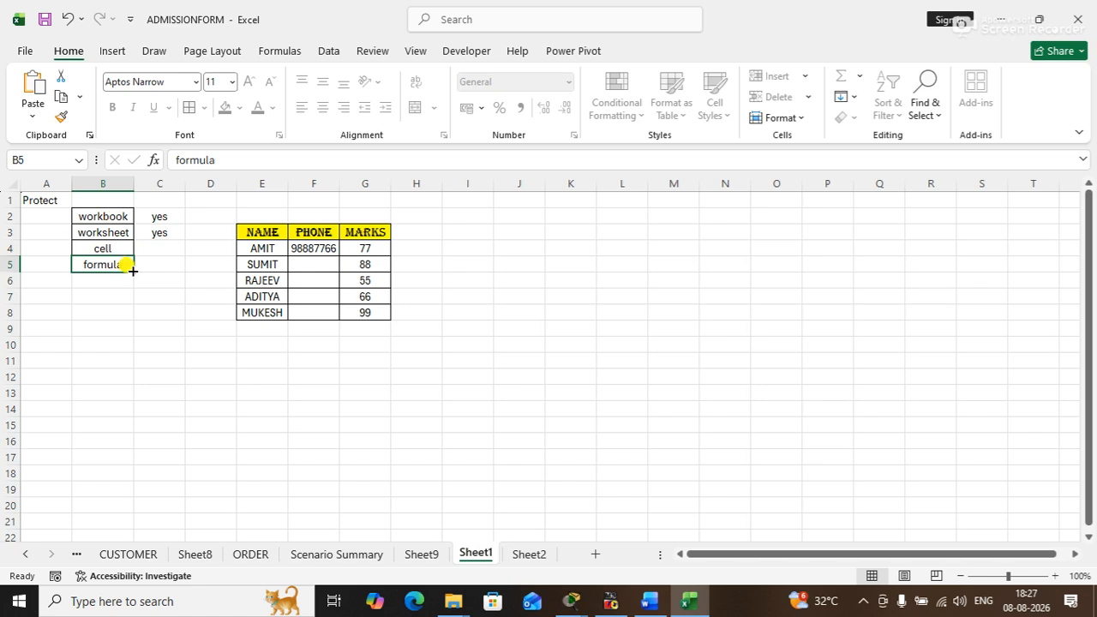
click(383, 50)
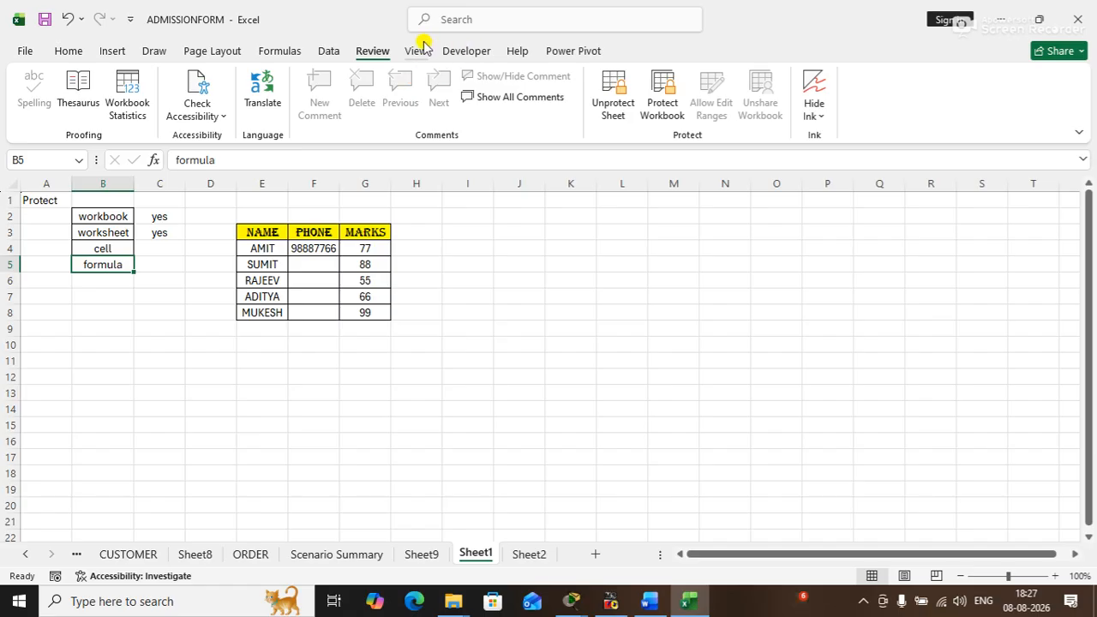
click(176, 229)
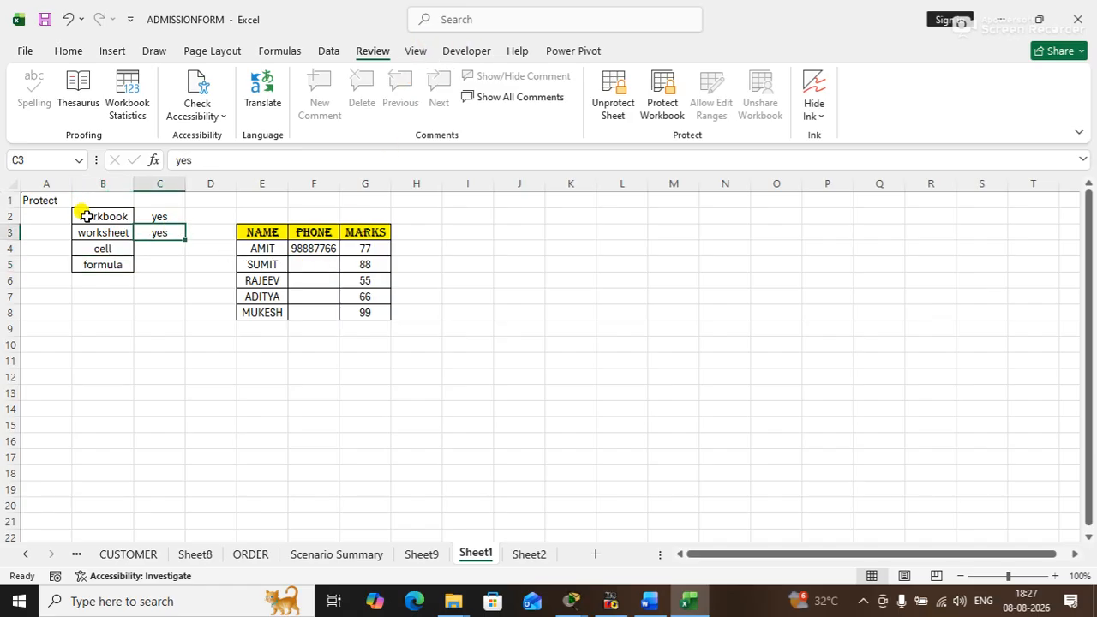
click(84, 218)
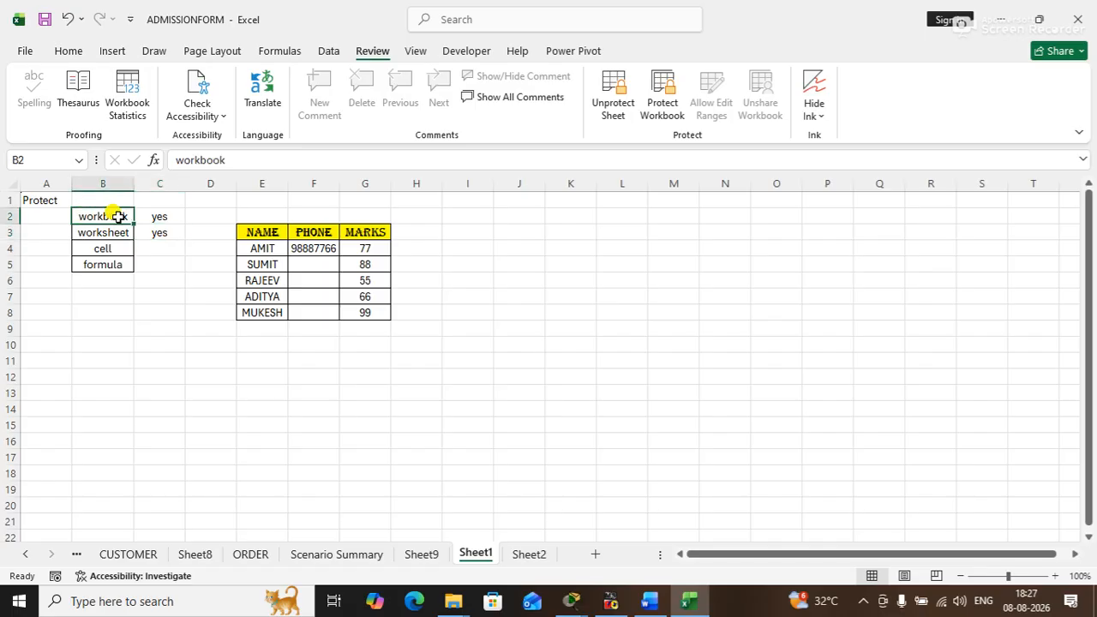
click(103, 236)
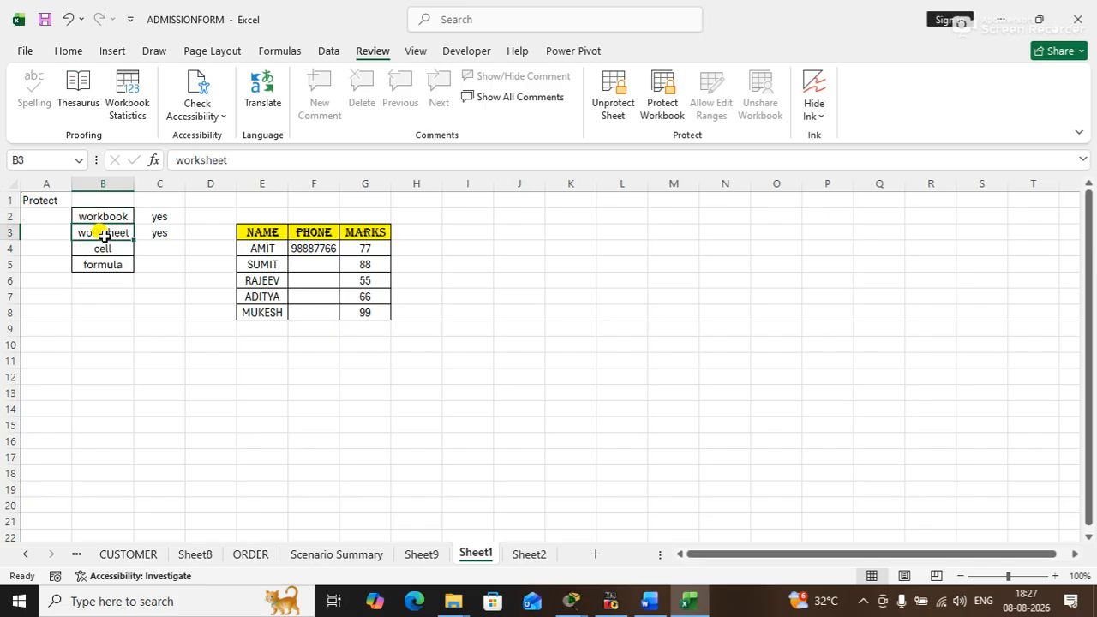
click(103, 248)
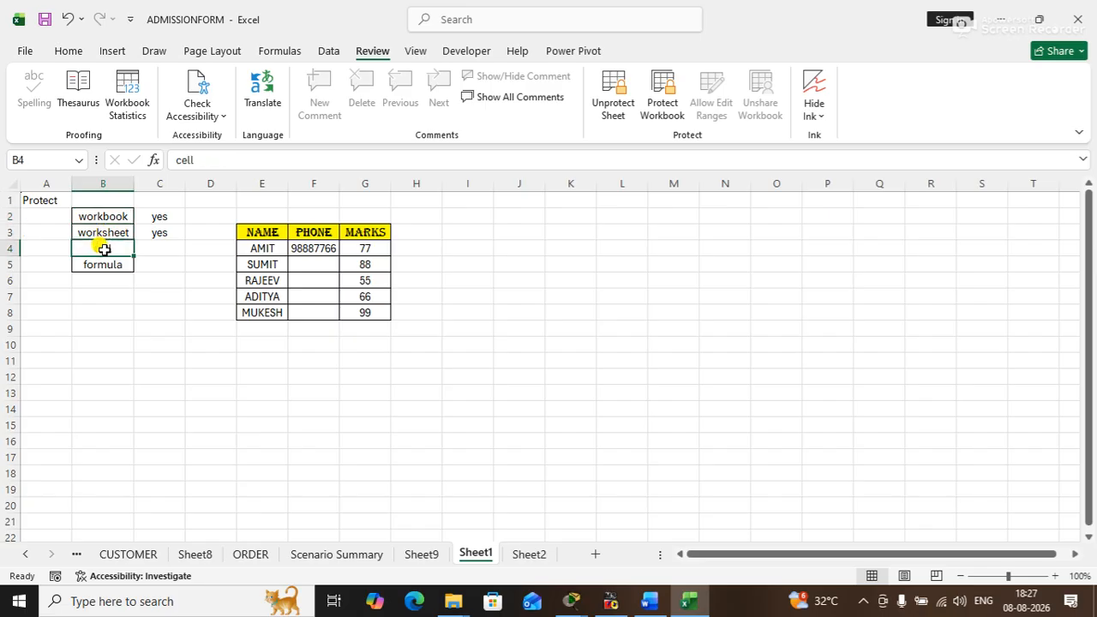
click(104, 264)
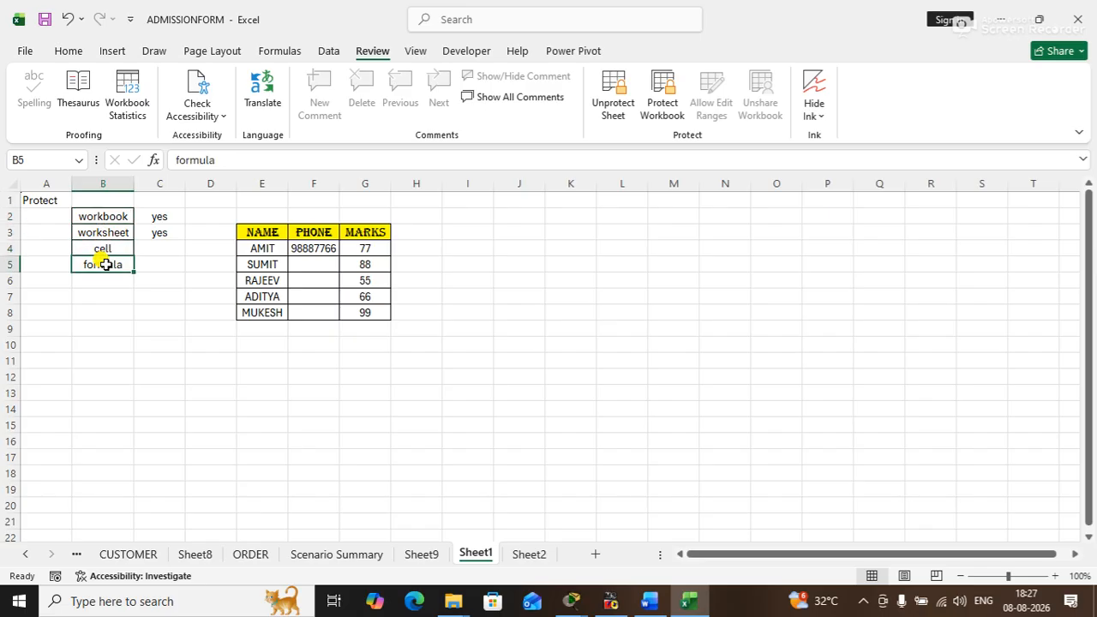
- Select the marks table E3:G8 on Sheet1, preview the page breaks, and return to Normal view
click(412, 52)
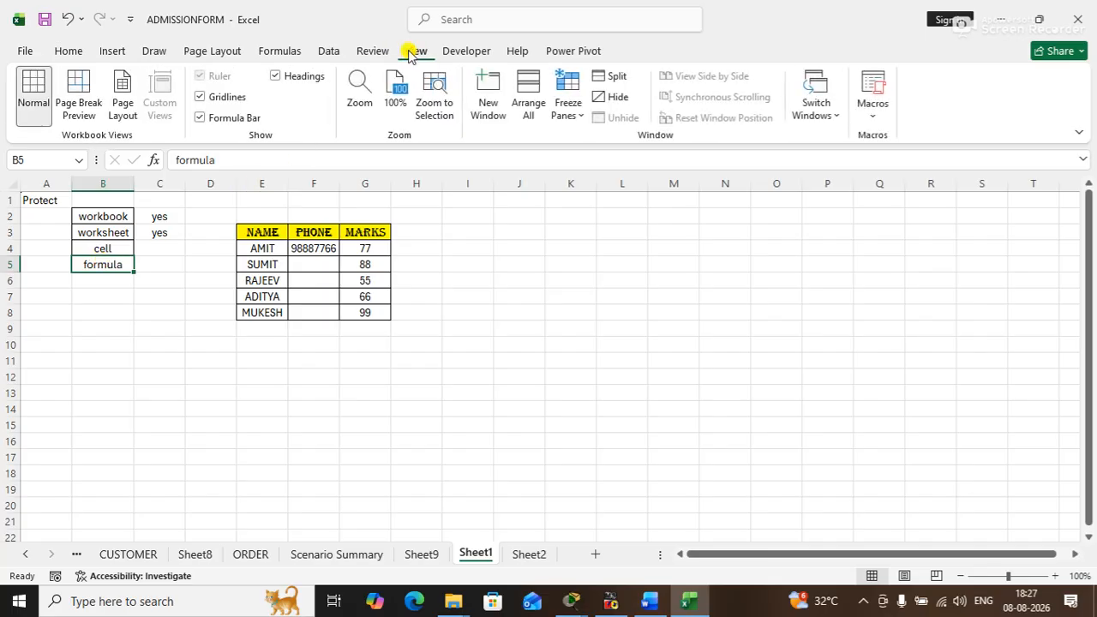
click(415, 294)
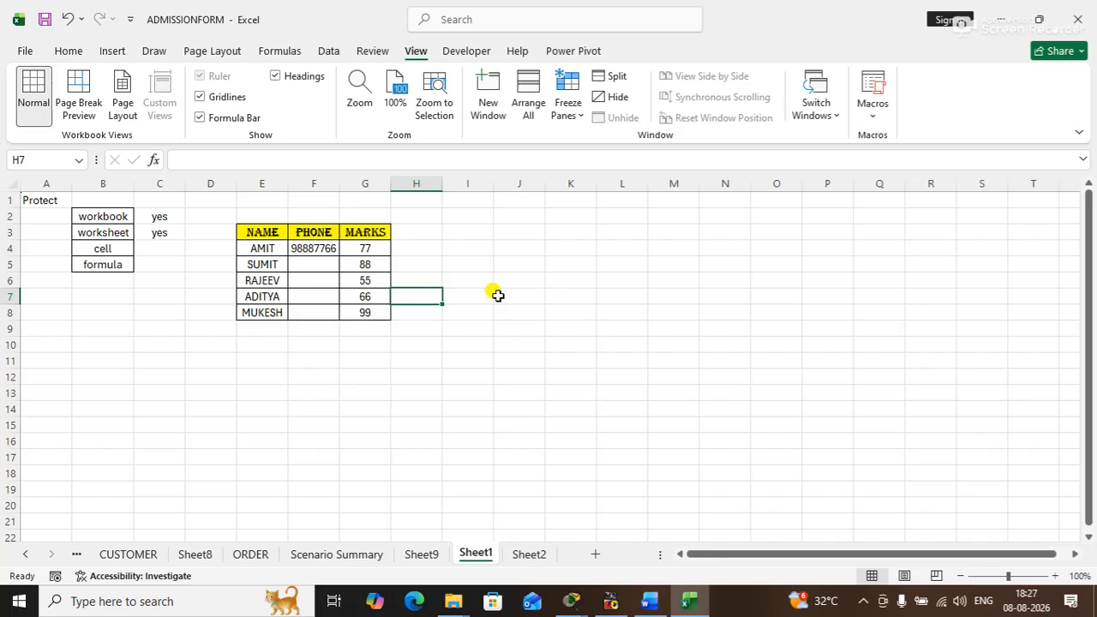
click(475, 260)
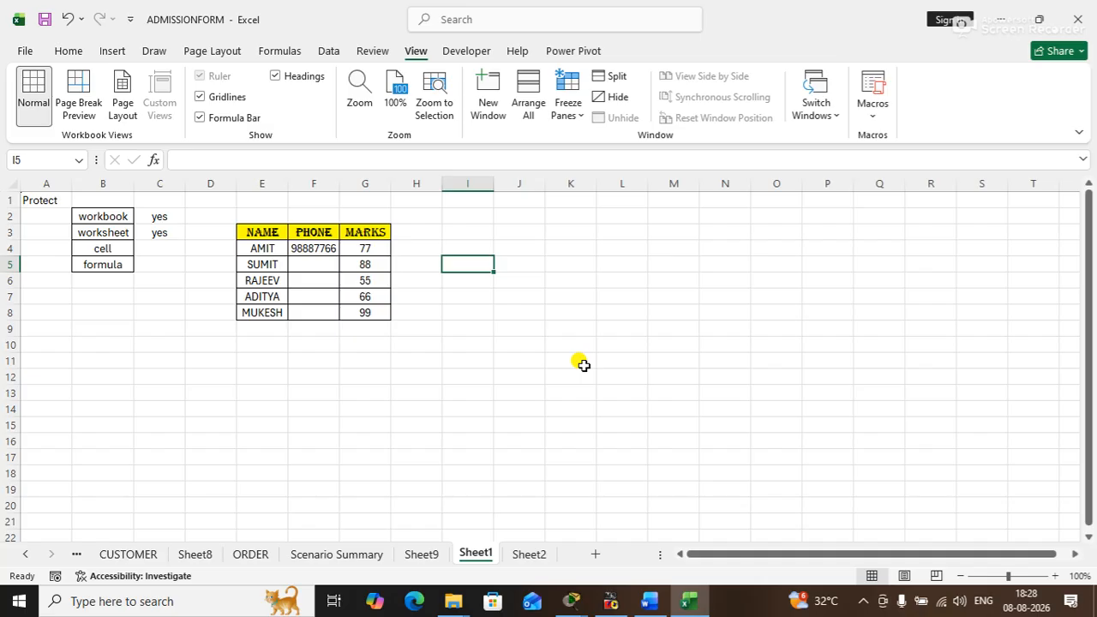
drag(262, 233, 367, 317)
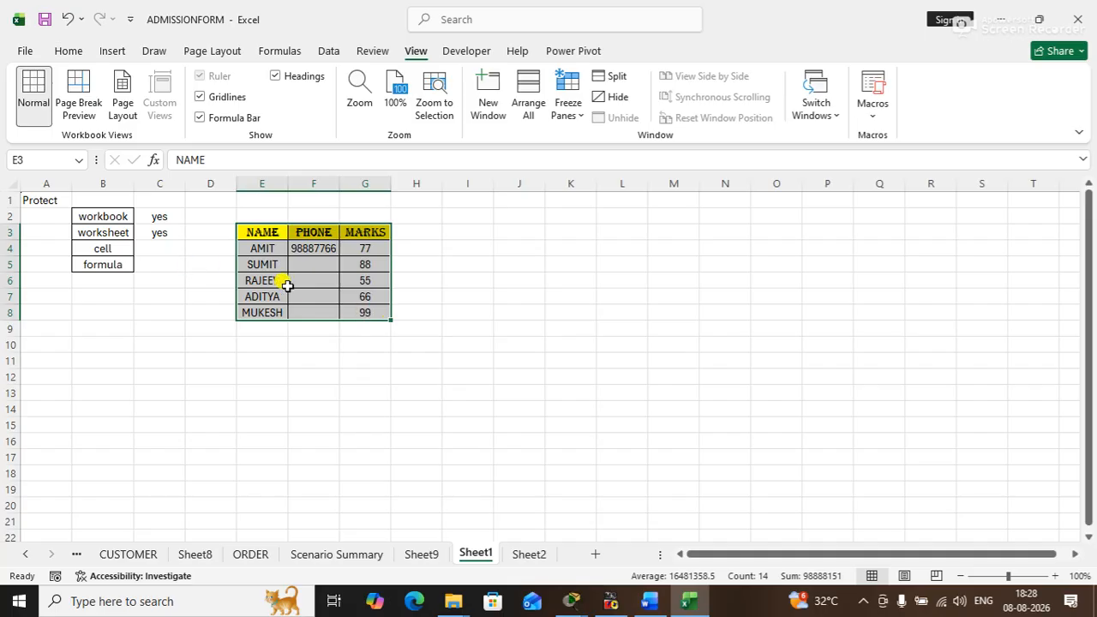
click(88, 101)
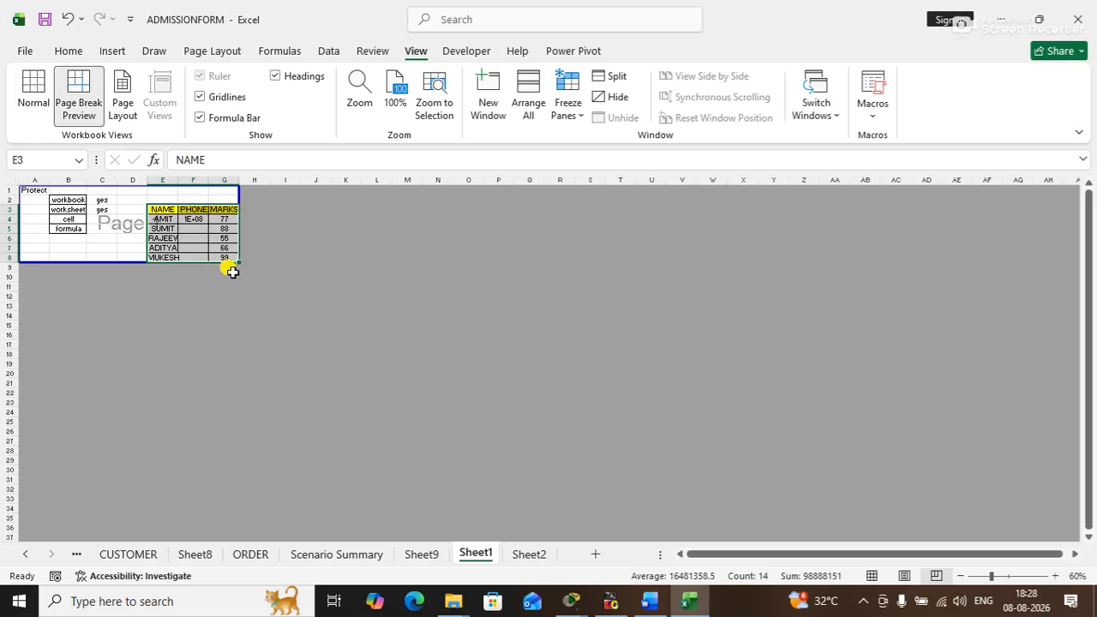
click(33, 101)
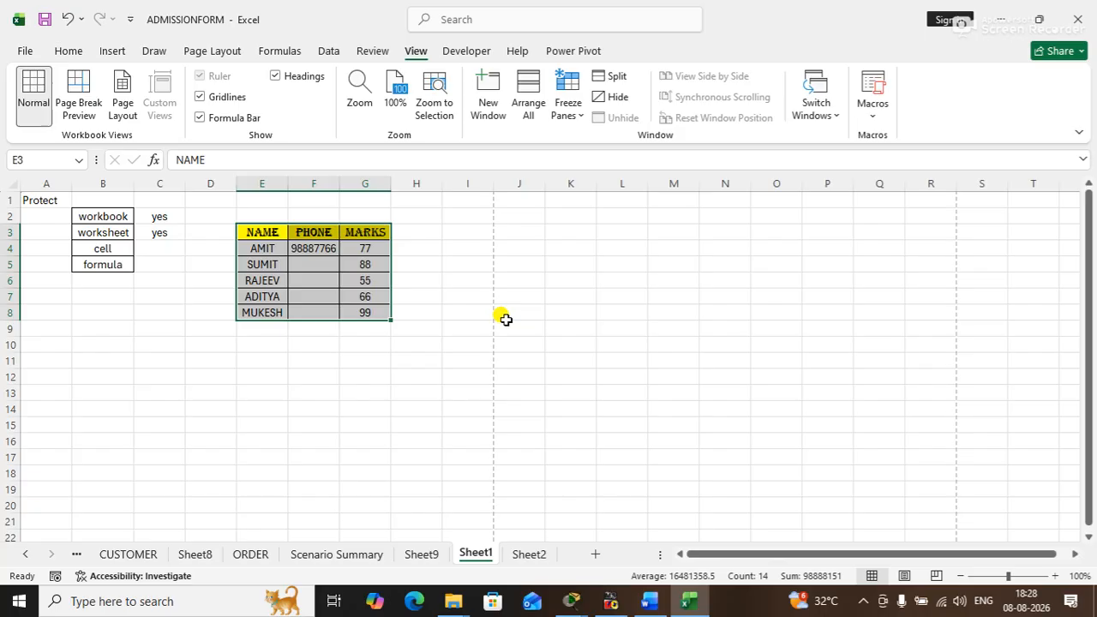
click(260, 231)
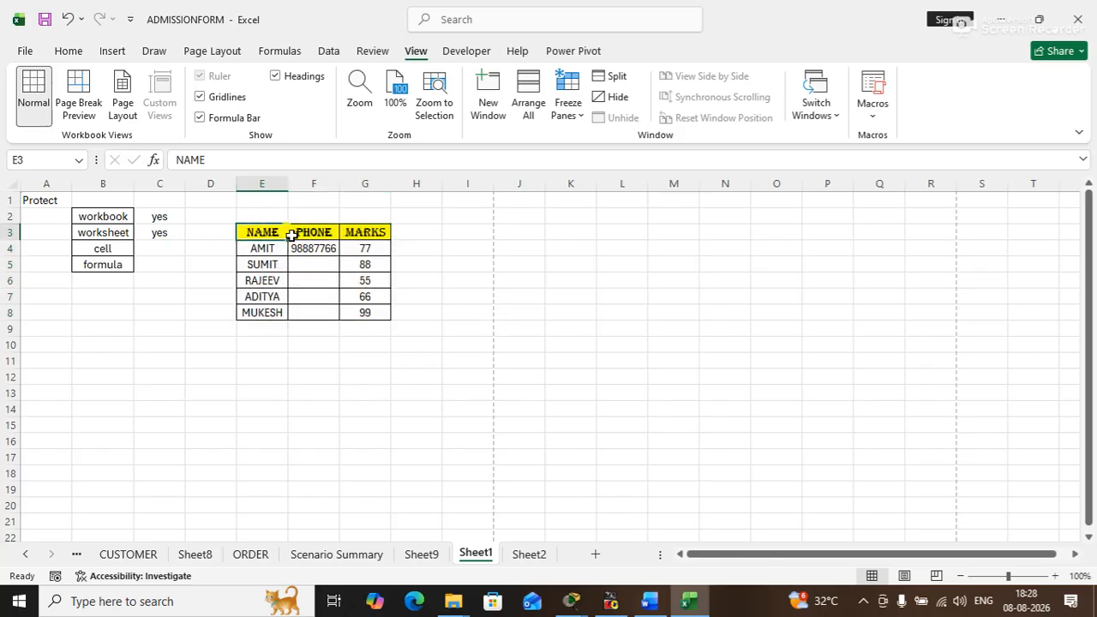
- In Page Break Preview, shrink Sheet1's print area to columns A through C, and extend it to A1:I13
click(78, 102)
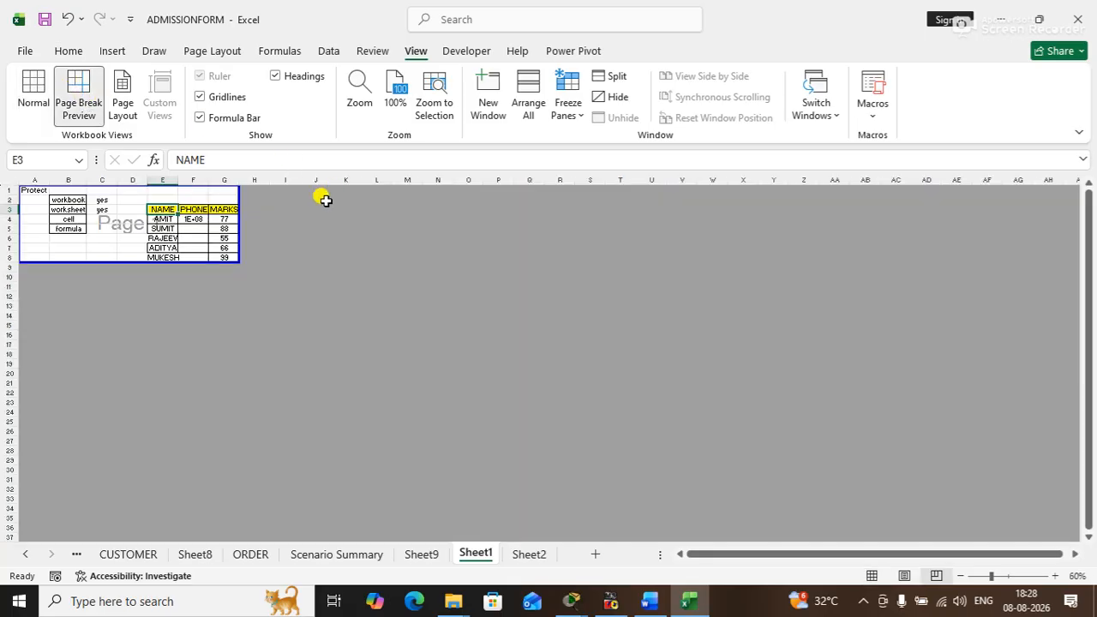
drag(237, 239, 119, 237)
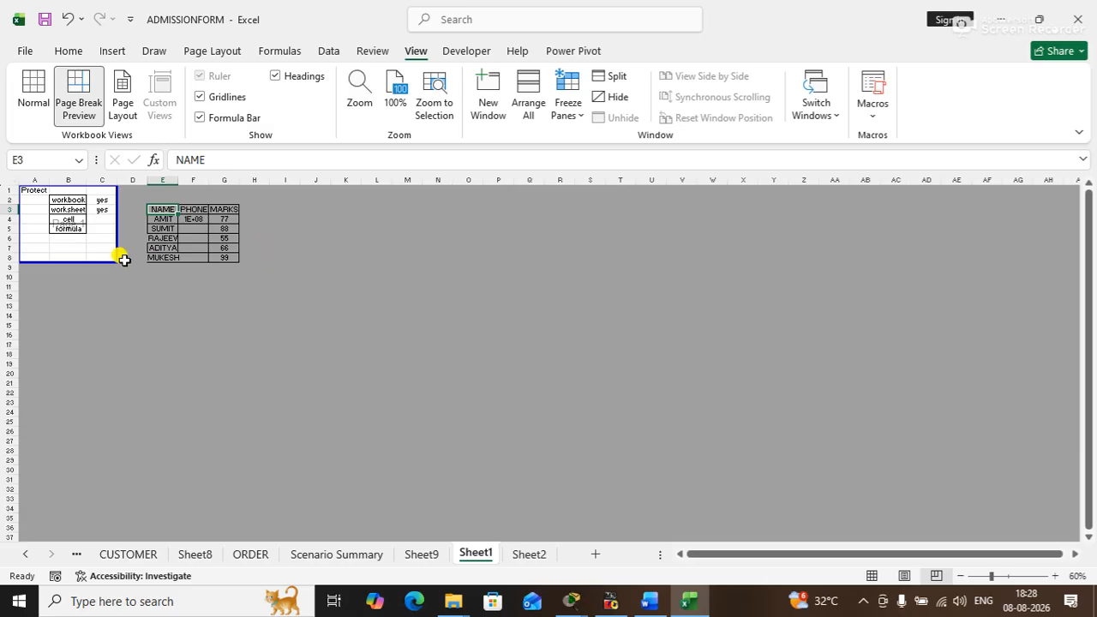
drag(120, 261, 290, 310)
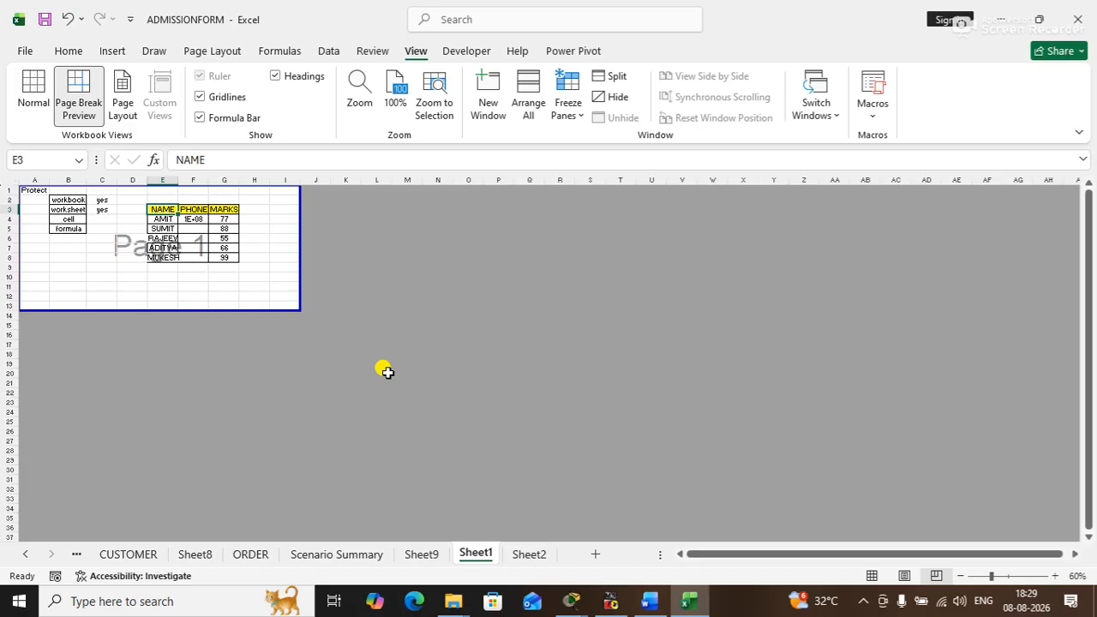
- Display Sheet1 in Page Layout view and examine its header area and pages
click(124, 101)
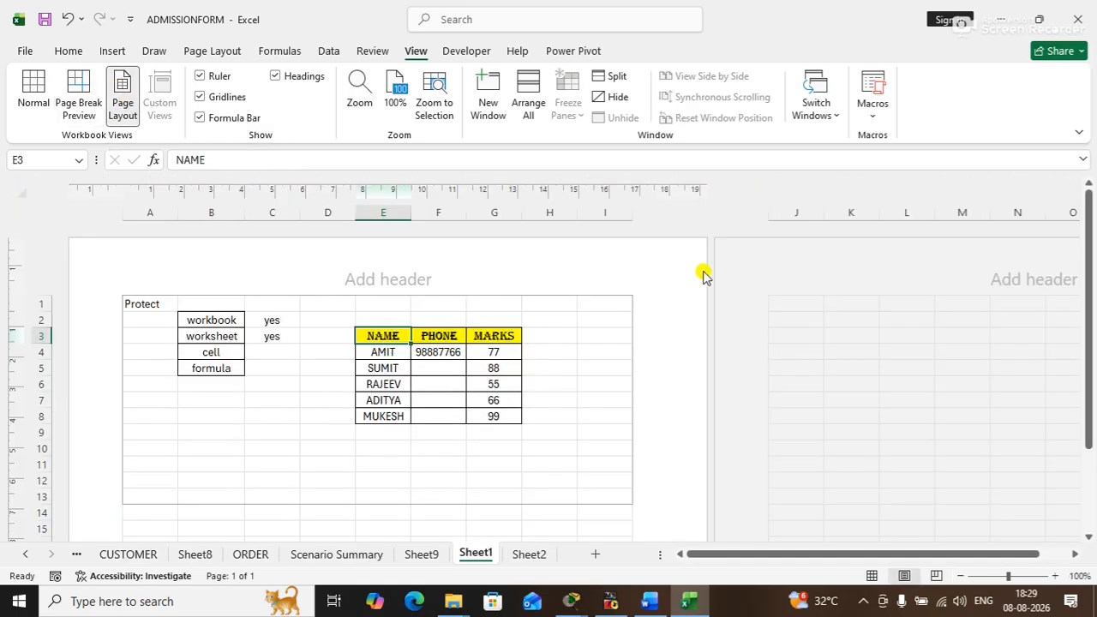
click(1071, 283)
drag(1091, 322, 1045, 222)
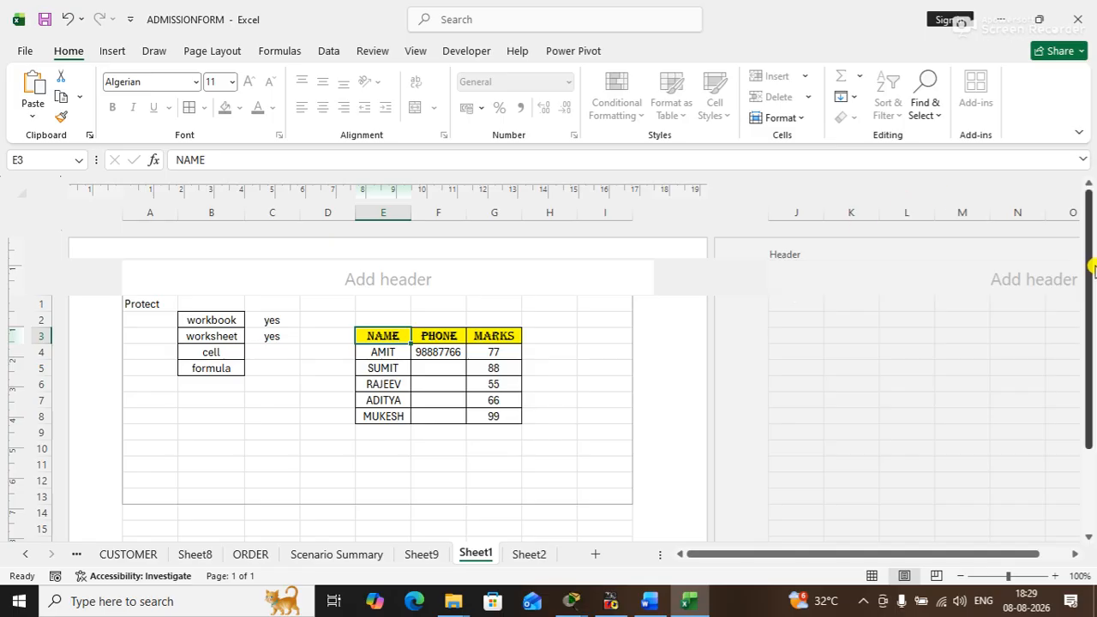
- Return Sheet1 from Page Layout to Normal view, preview its page breaks once more, and restore Normal view
drag(1087, 272, 1023, 152)
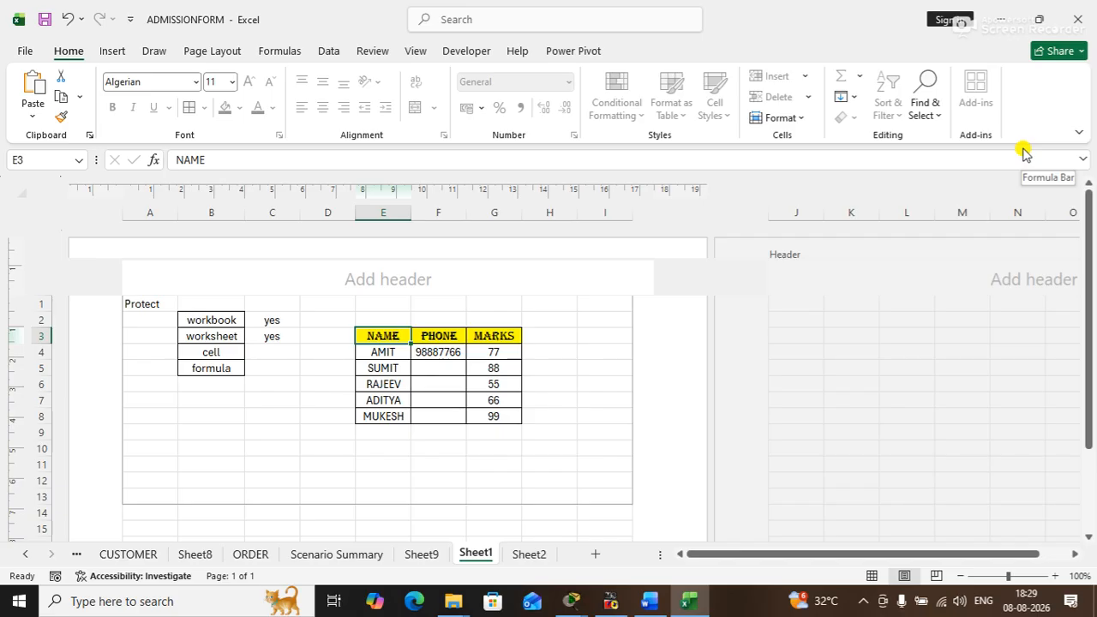
click(417, 53)
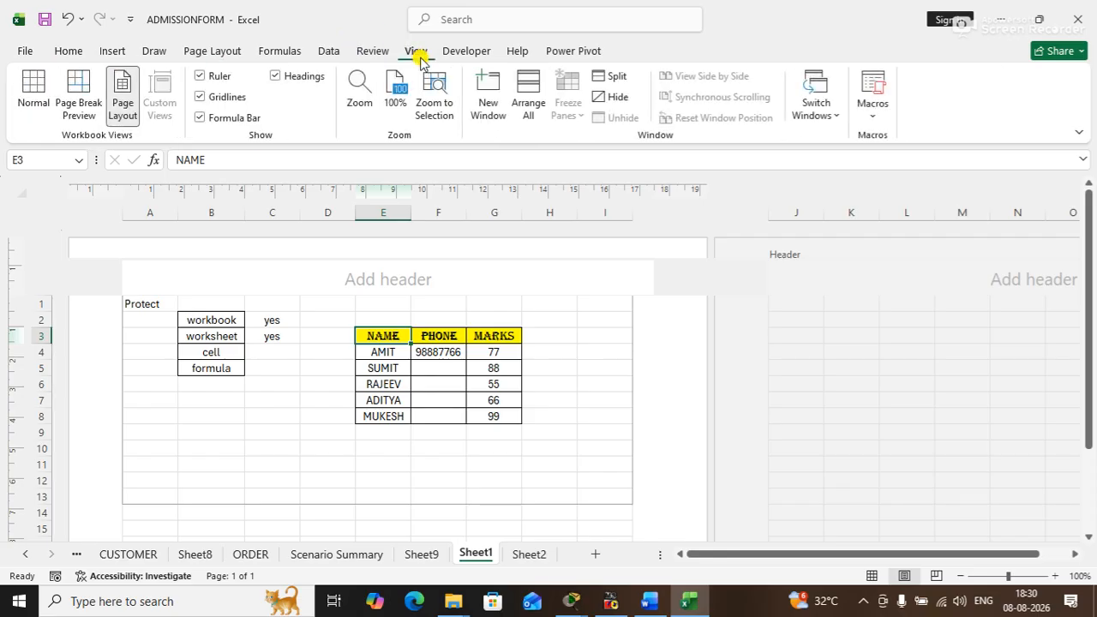
click(25, 90)
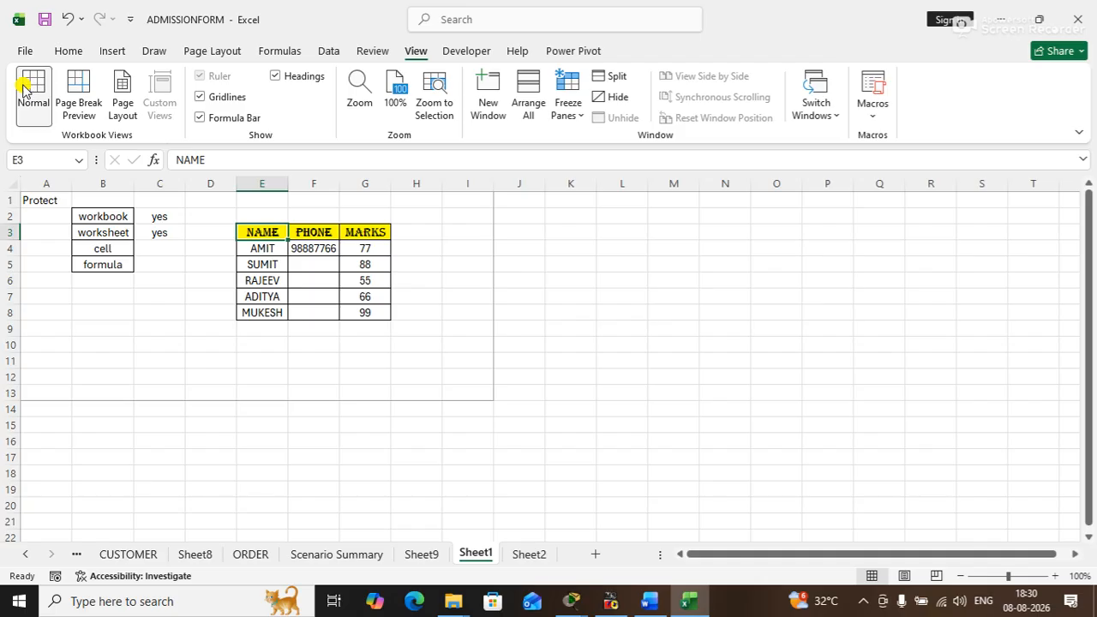
click(78, 95)
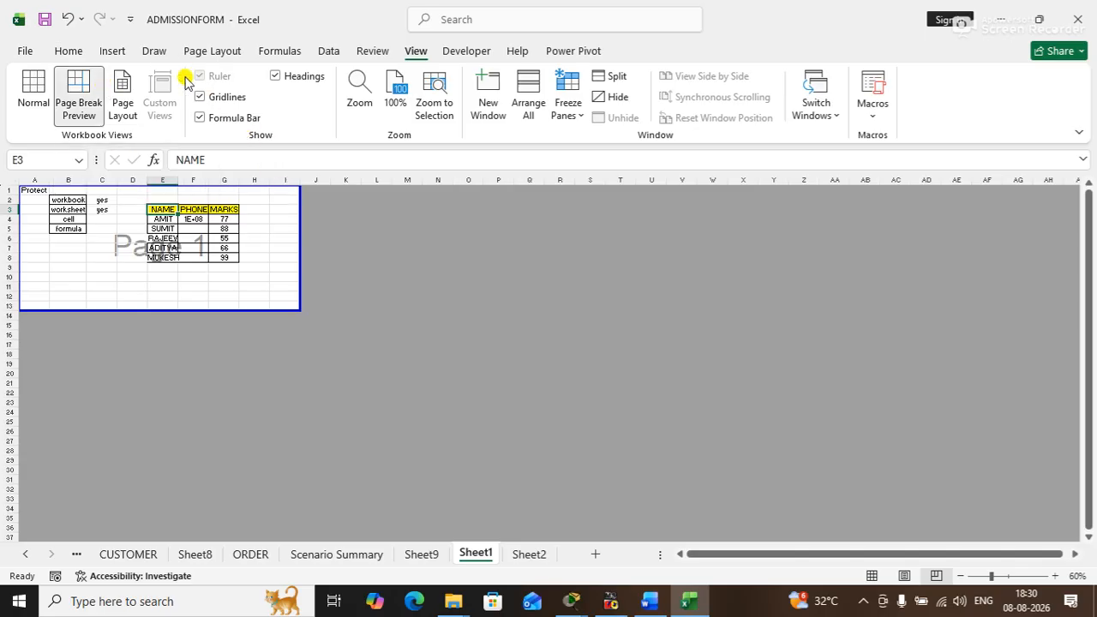
click(35, 100)
- Turn the gridlines, formula bar and headings of Sheet1 off and back on
click(219, 98)
click(218, 99)
click(216, 121)
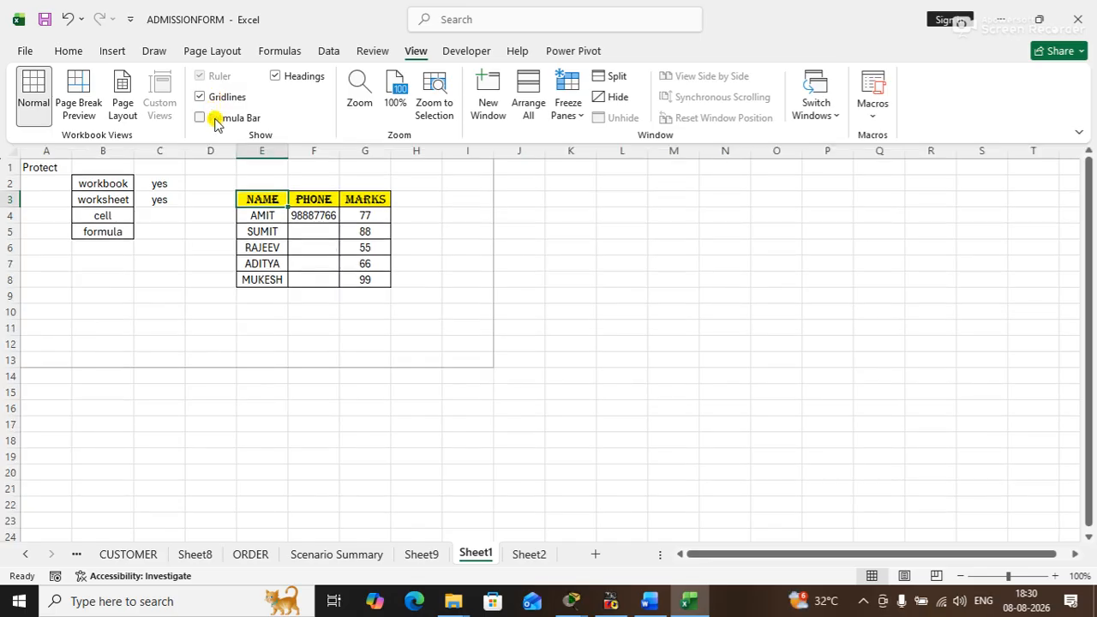
click(215, 120)
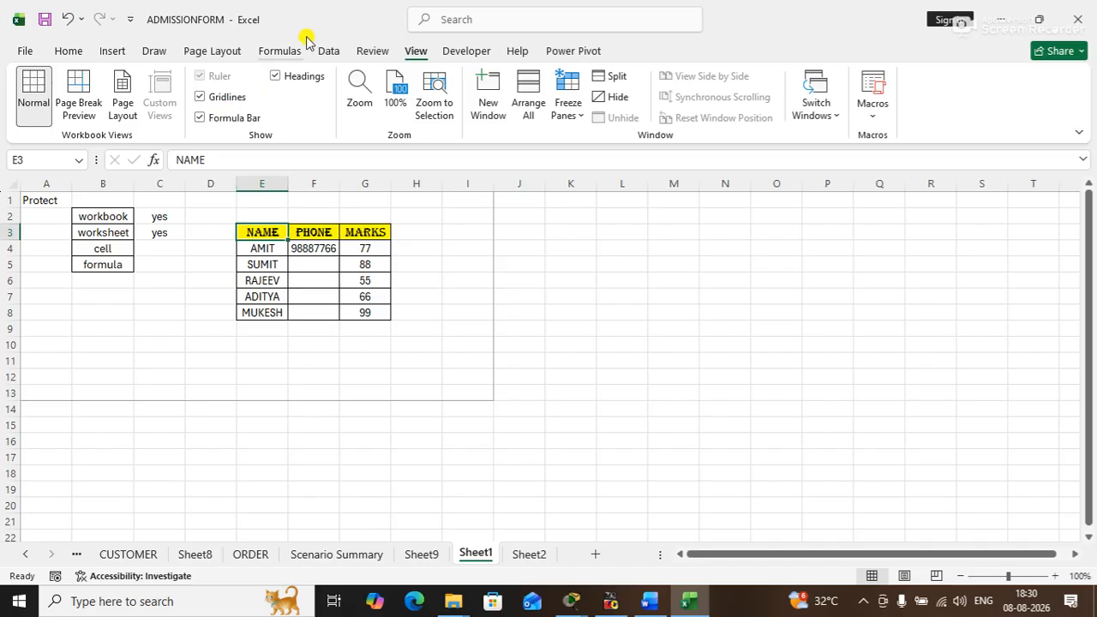
click(285, 77)
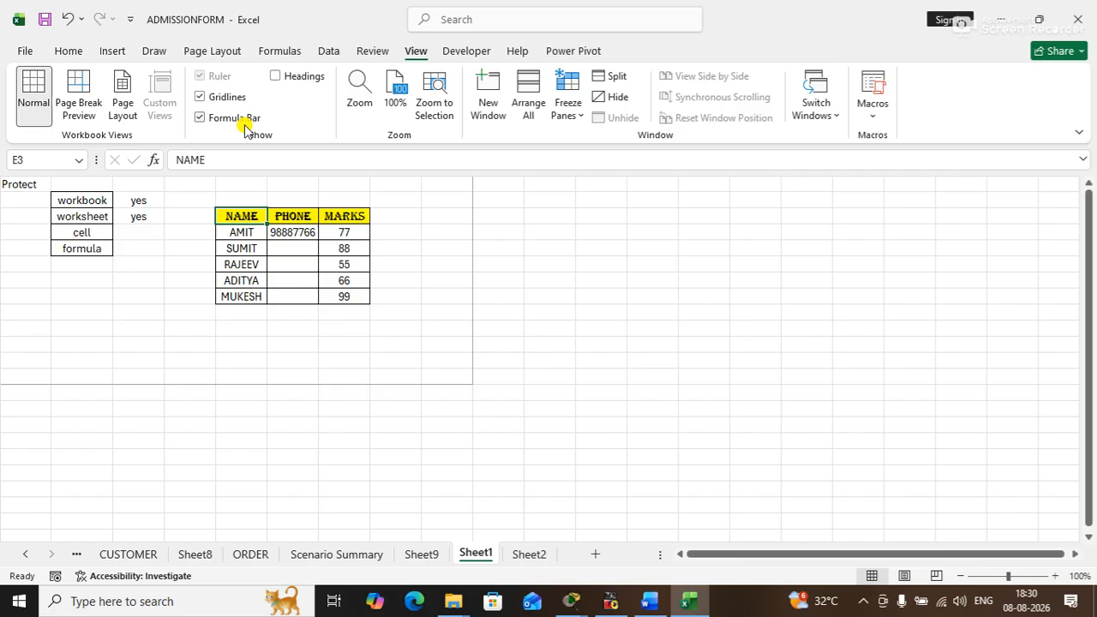
click(278, 78)
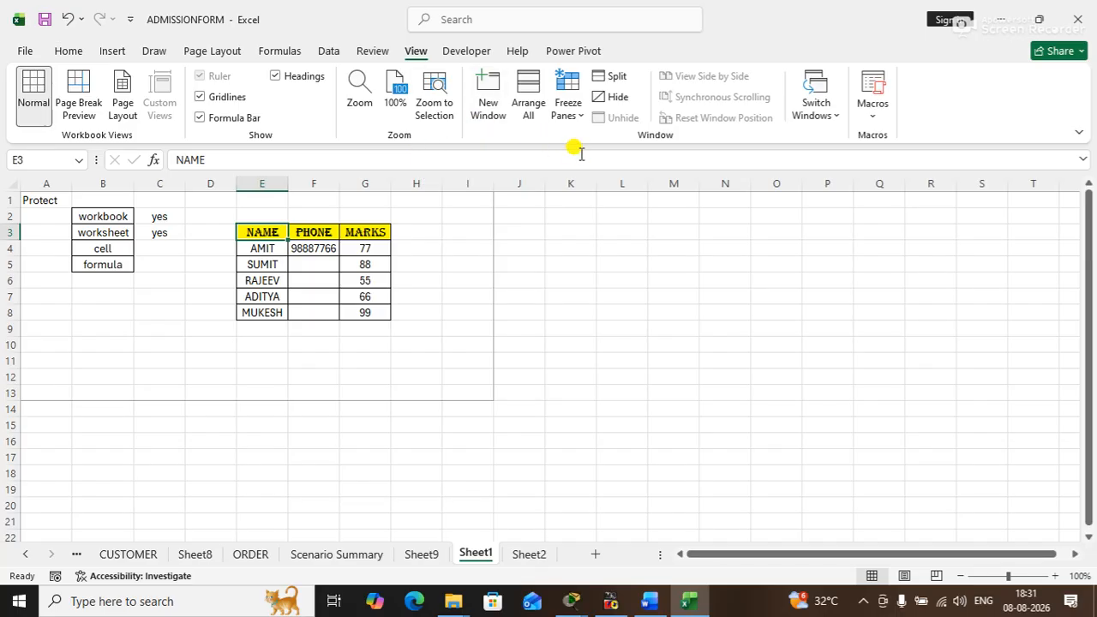
- Open a second ADMISSIONFORM window, arrange both windows as Tiled, and go back to a single maximized window
click(540, 85)
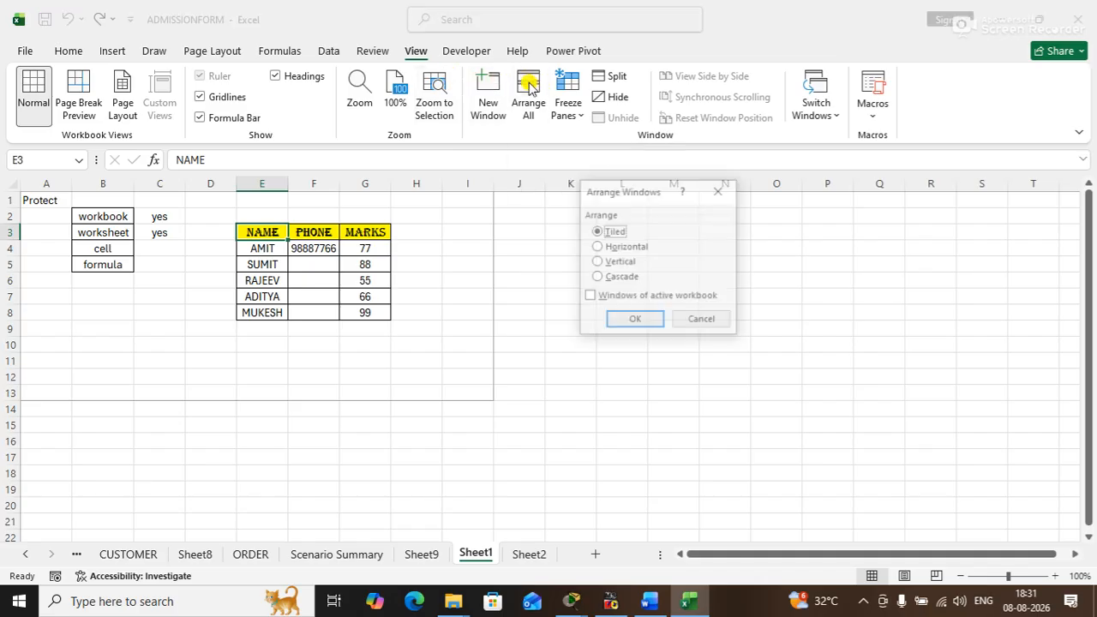
click(638, 320)
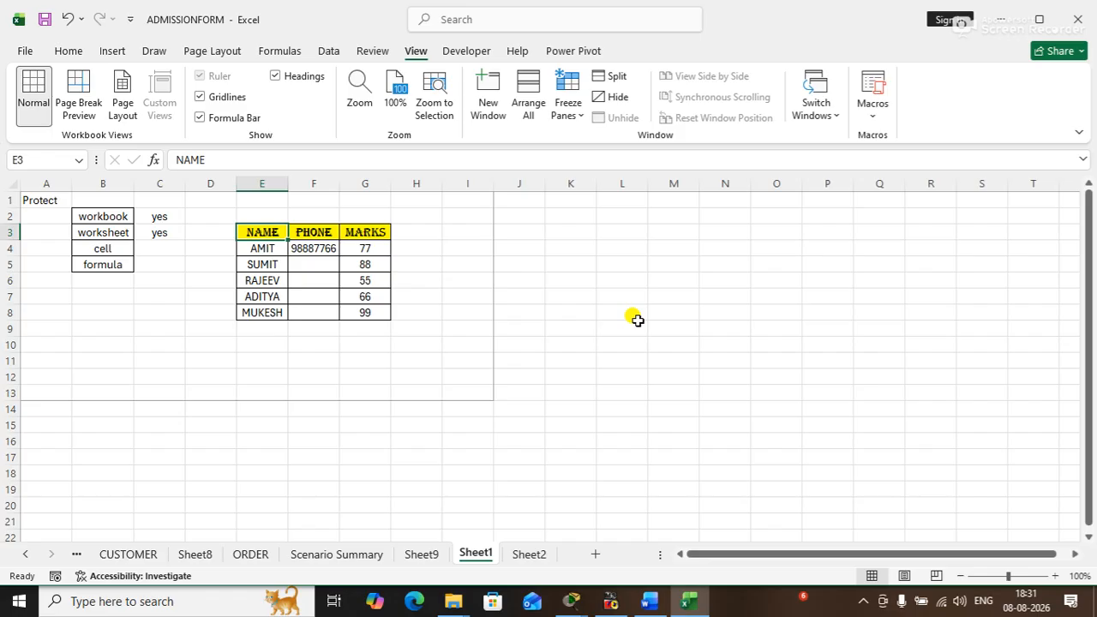
click(488, 90)
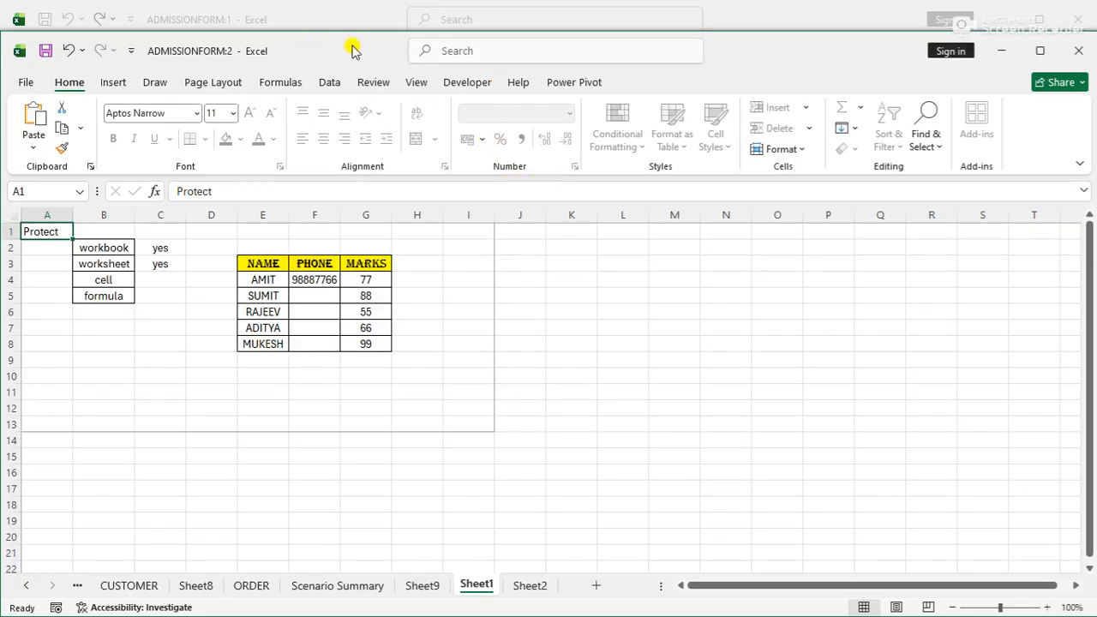
click(408, 82)
click(527, 120)
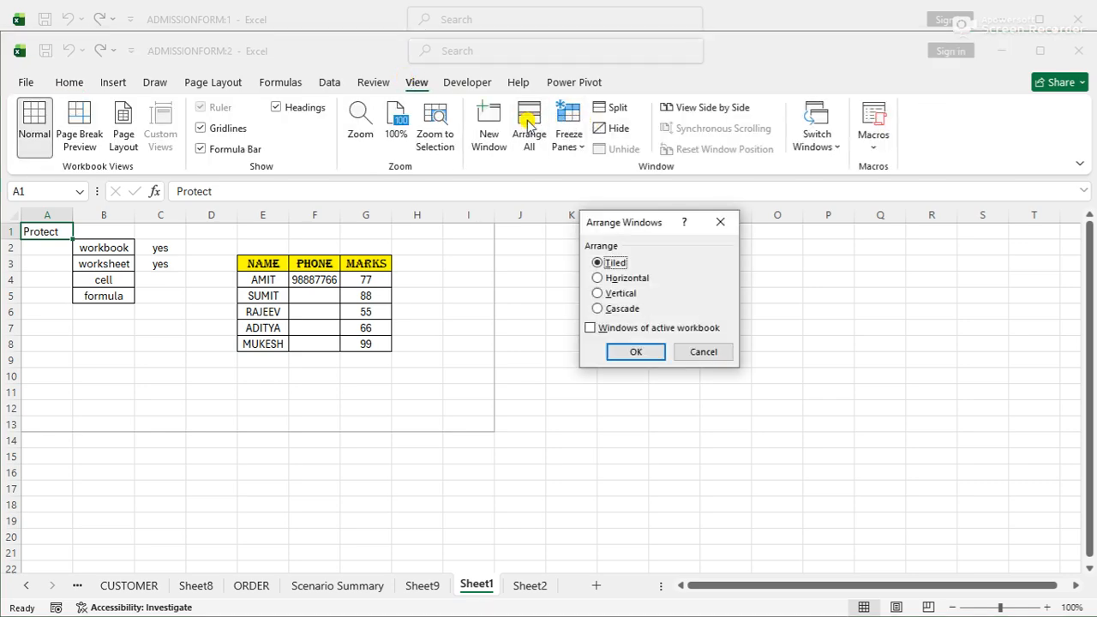
click(627, 351)
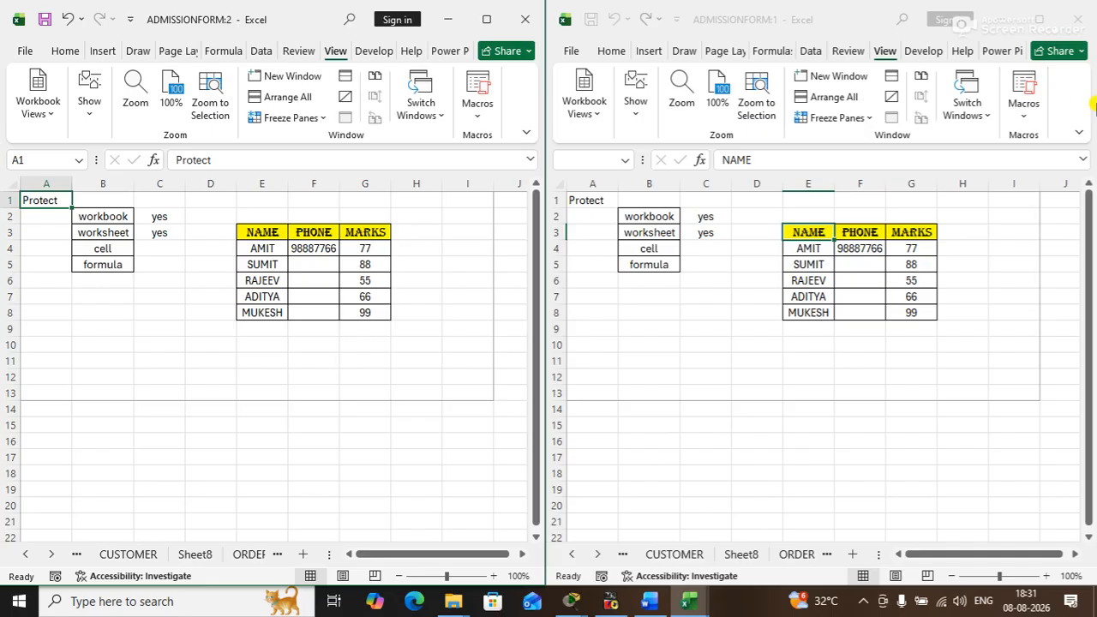
click(1077, 19)
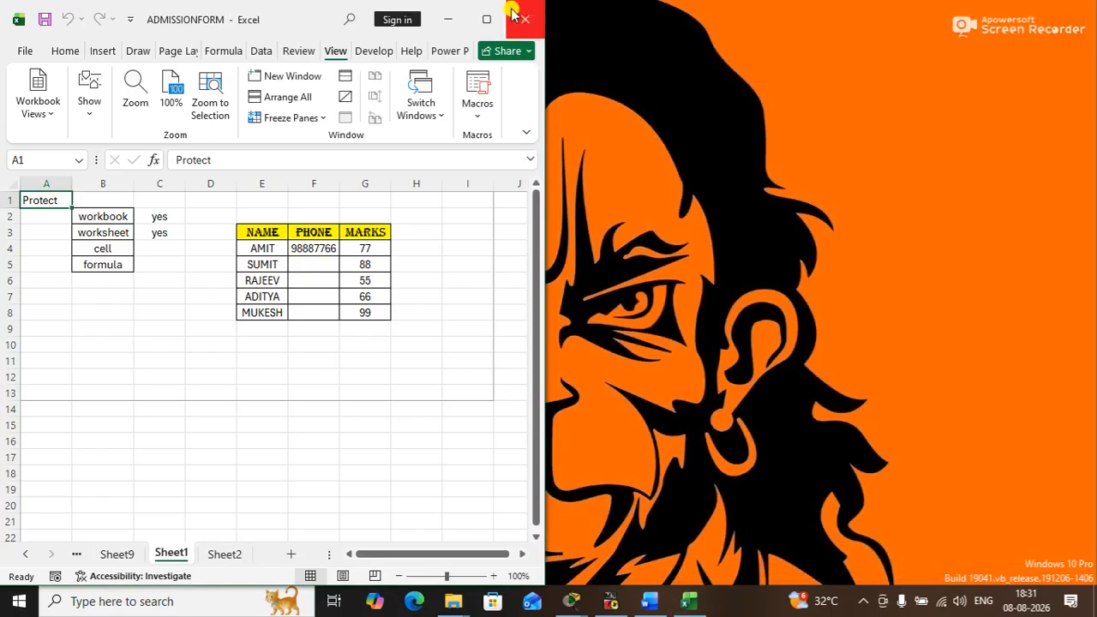
click(486, 19)
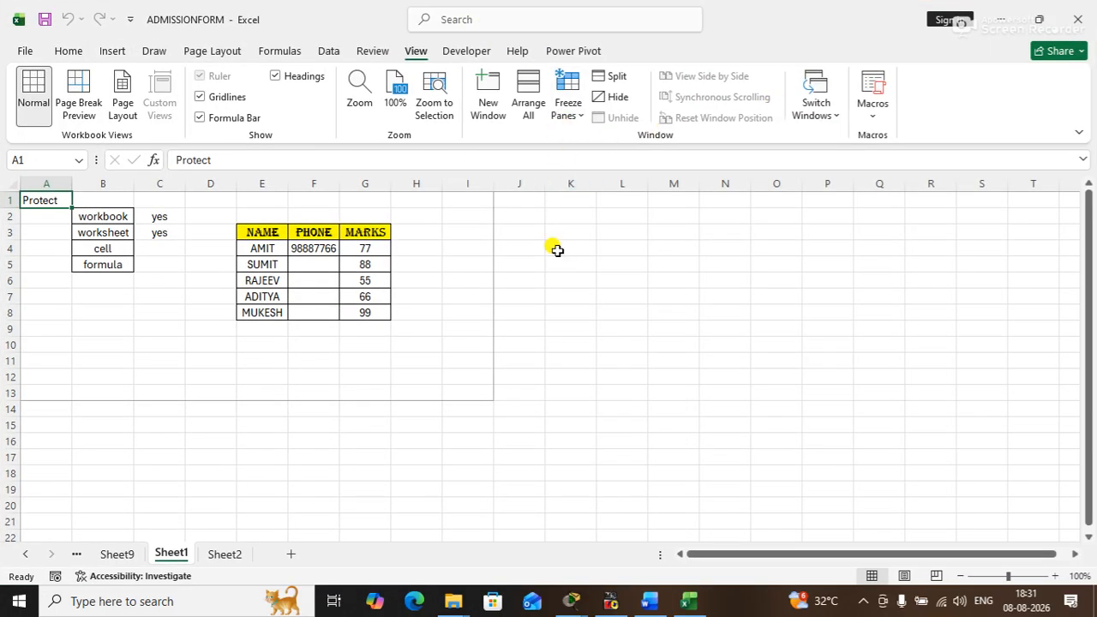
- Look through the workbook's sheets from Sheet9 back to helper for a suitable data table
click(116, 556)
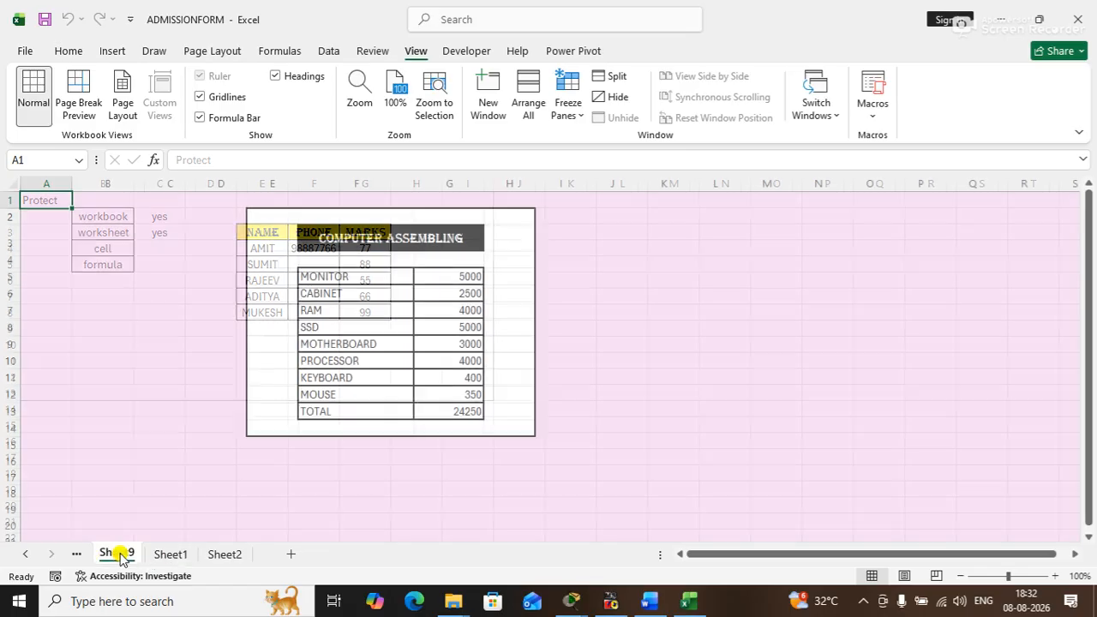
click(76, 554)
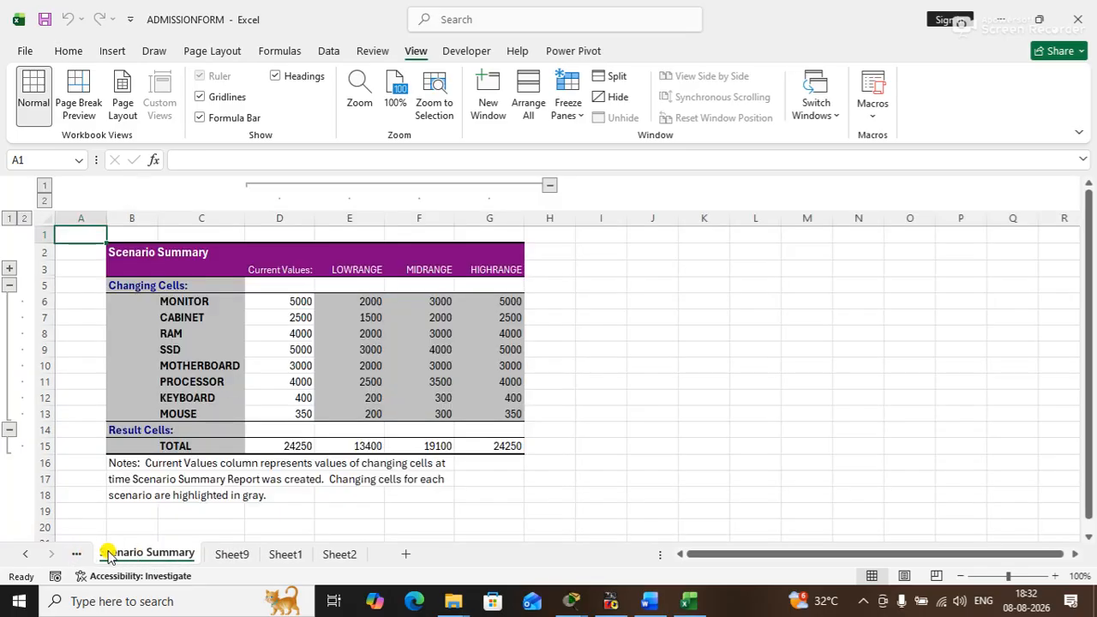
click(76, 554)
click(76, 555)
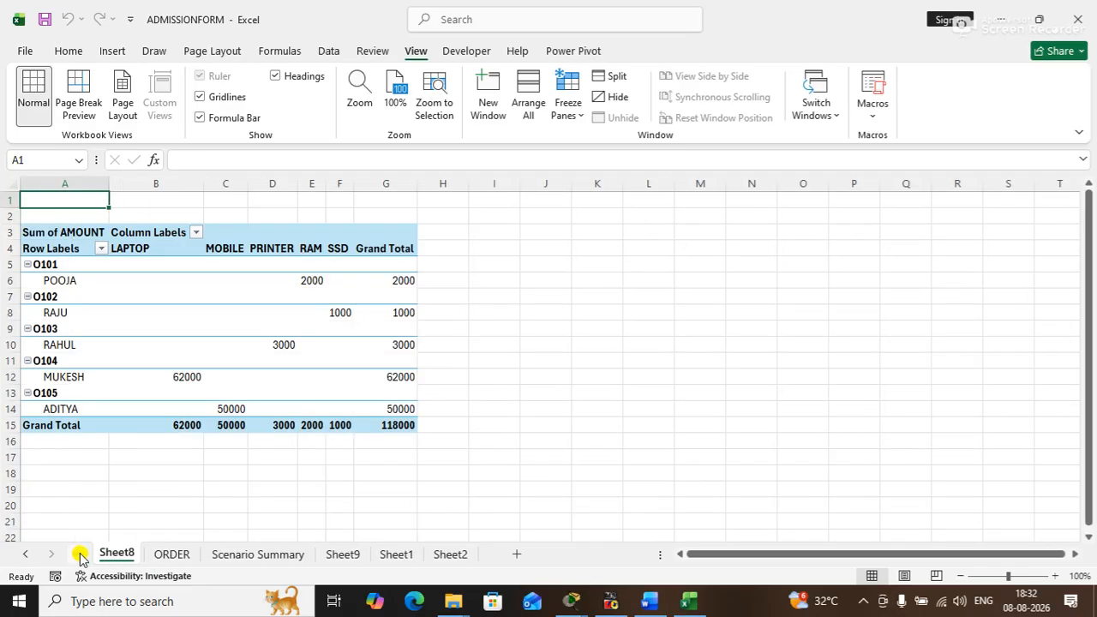
click(171, 554)
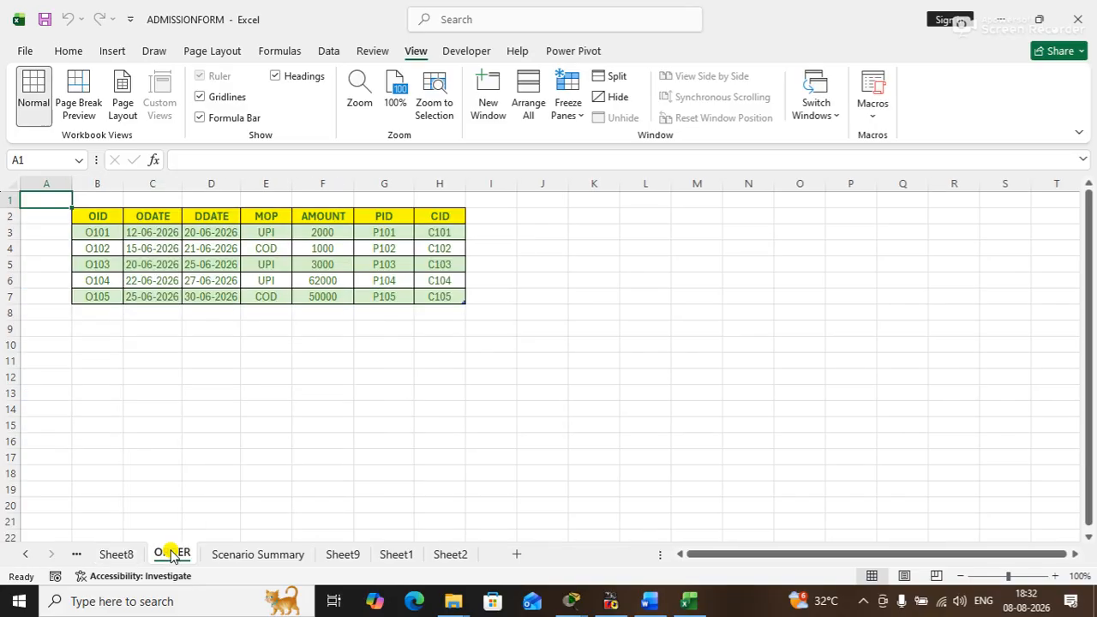
click(74, 555)
click(74, 554)
click(74, 554)
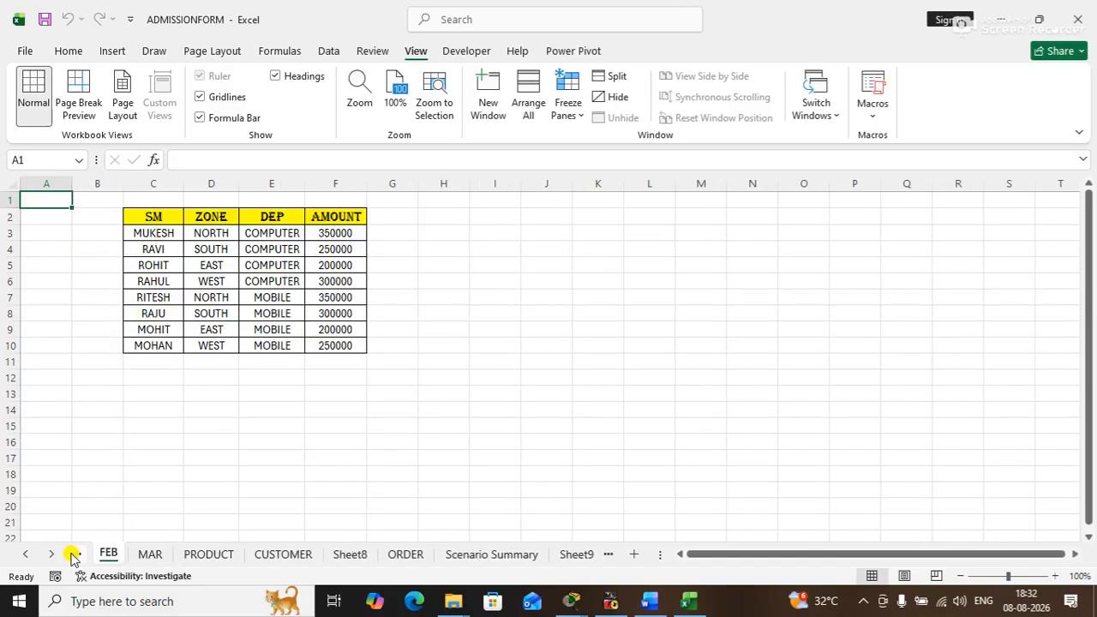
click(73, 555)
click(75, 555)
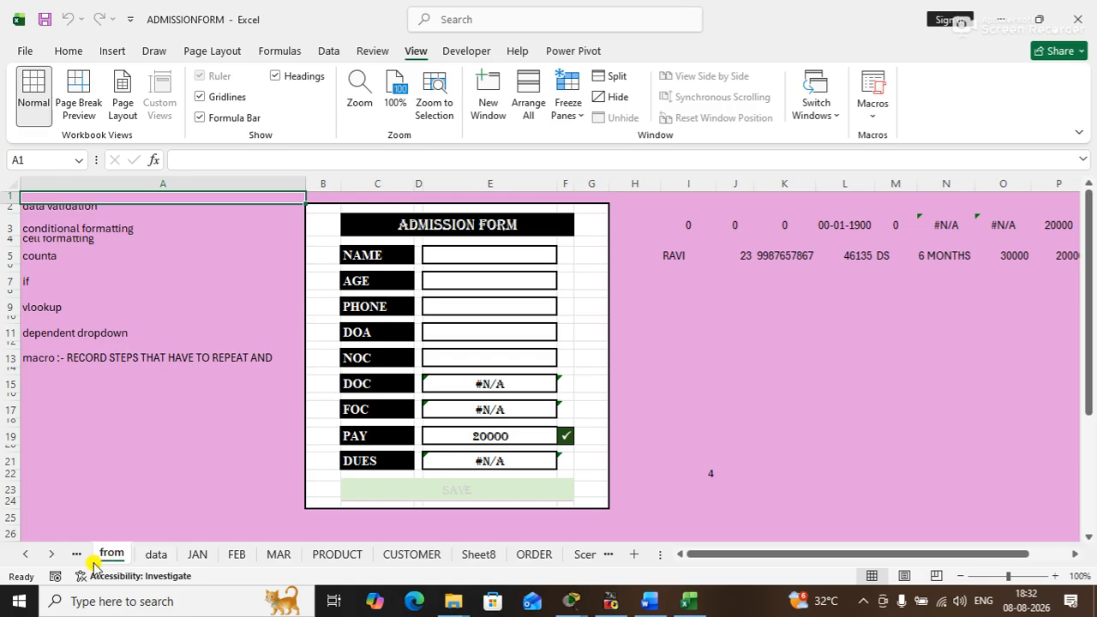
click(75, 554)
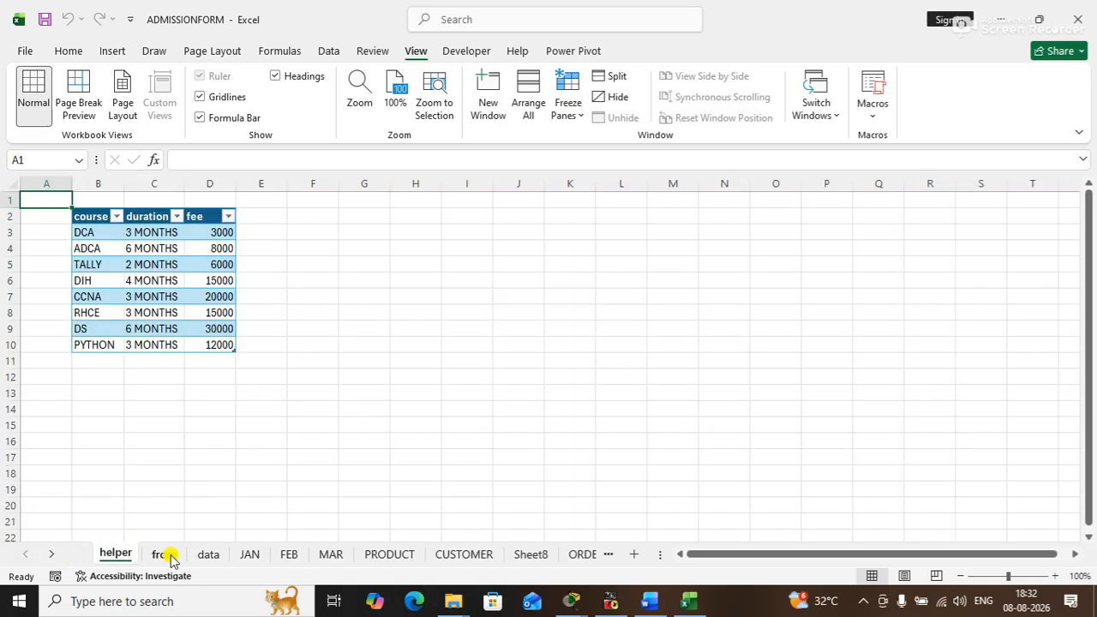
- On the FEB sheet, copy the records in C3:F10 and paste them below the table at C11 and C19
click(204, 555)
click(249, 554)
click(283, 555)
click(610, 297)
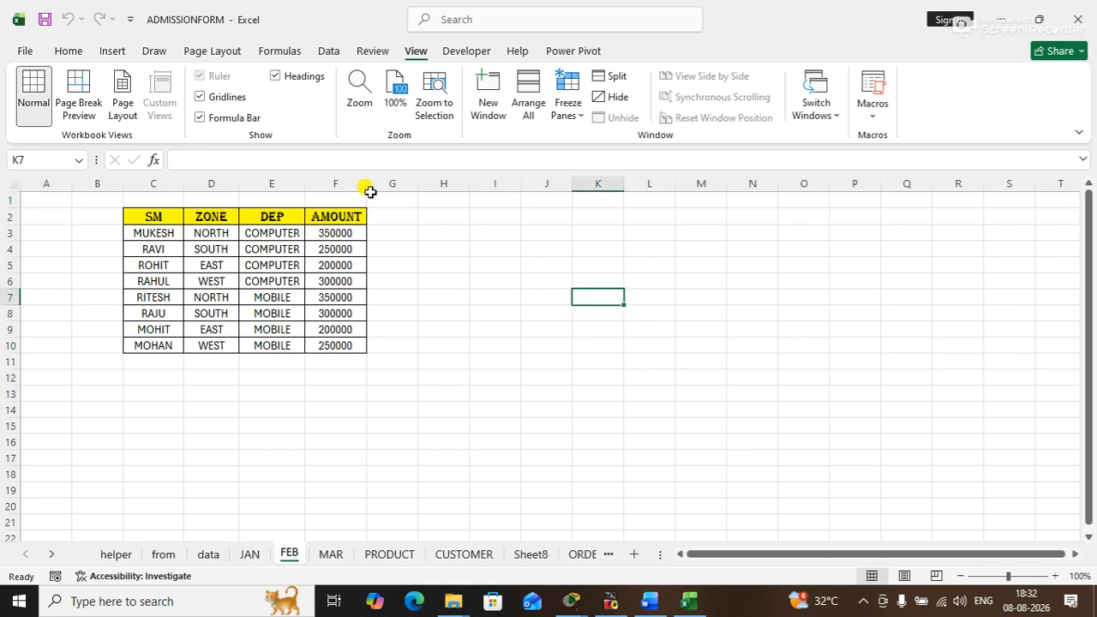
drag(144, 227, 364, 345)
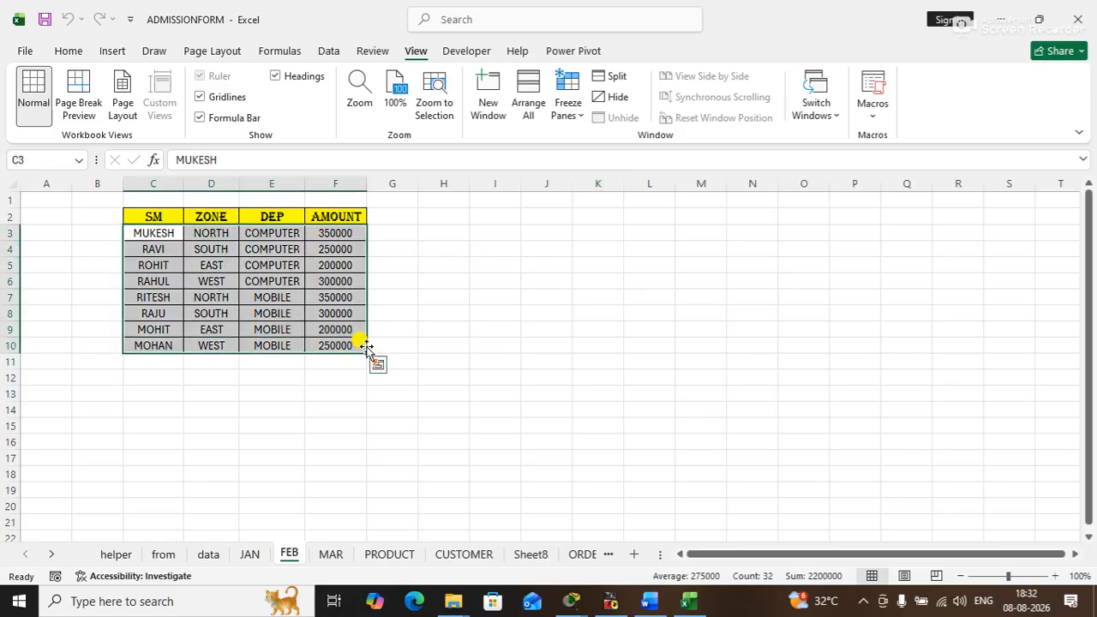
key(ctrl+c)
click(166, 364)
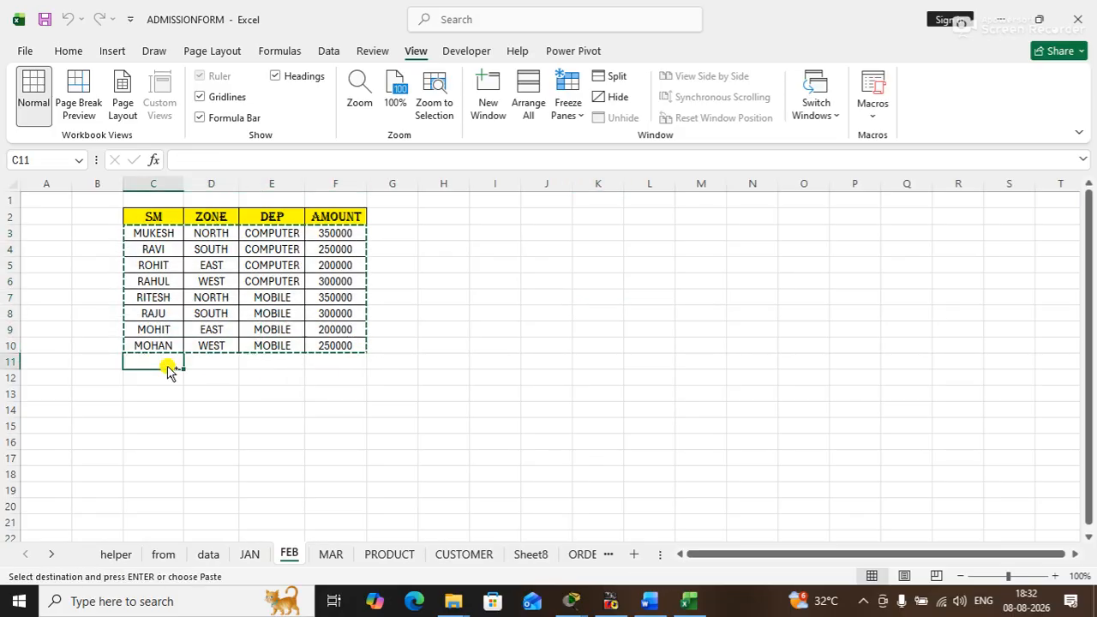
key(ctrl+v)
click(150, 493)
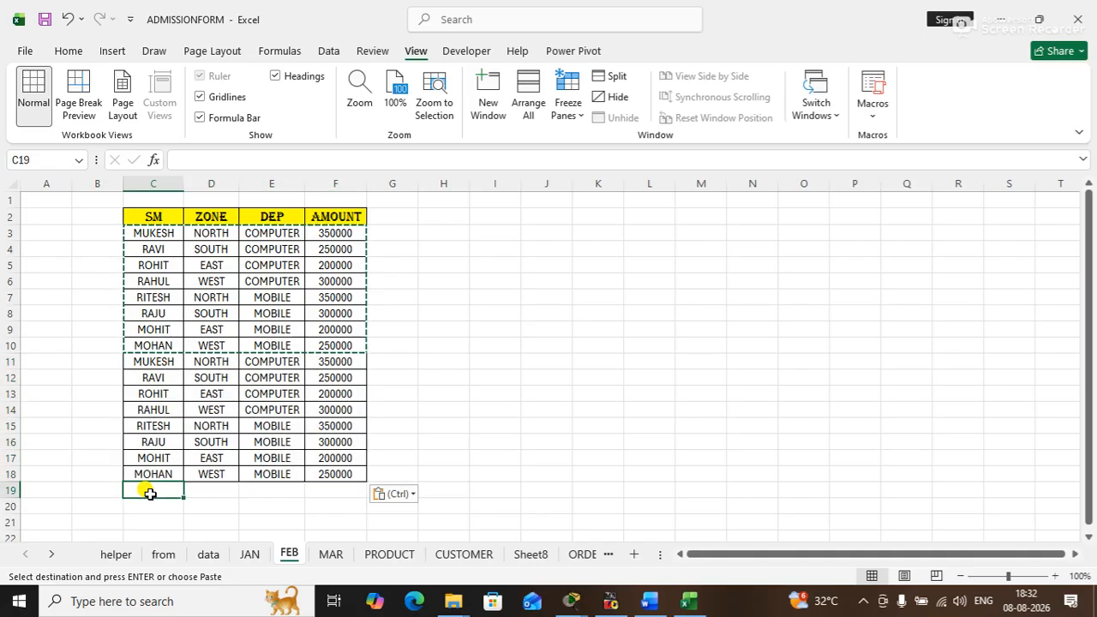
key(ctrl+v)
- Paste the copied FEB records again at C27 and C35, and clear the copy selection
drag(1077, 256, 1082, 322)
click(163, 533)
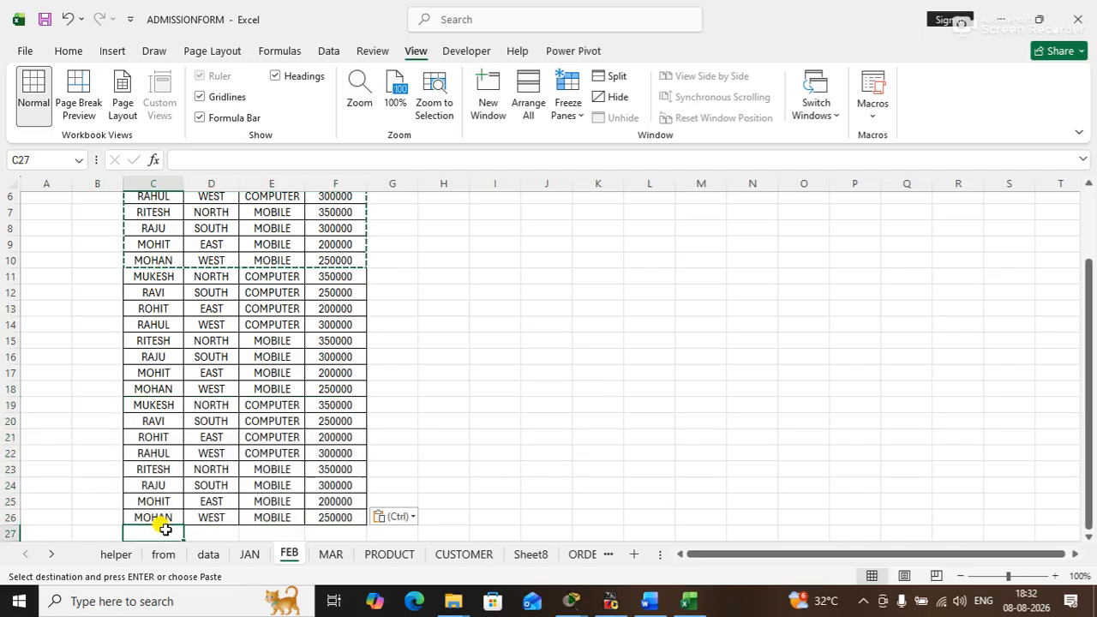
key(ctrl+v)
click(648, 406)
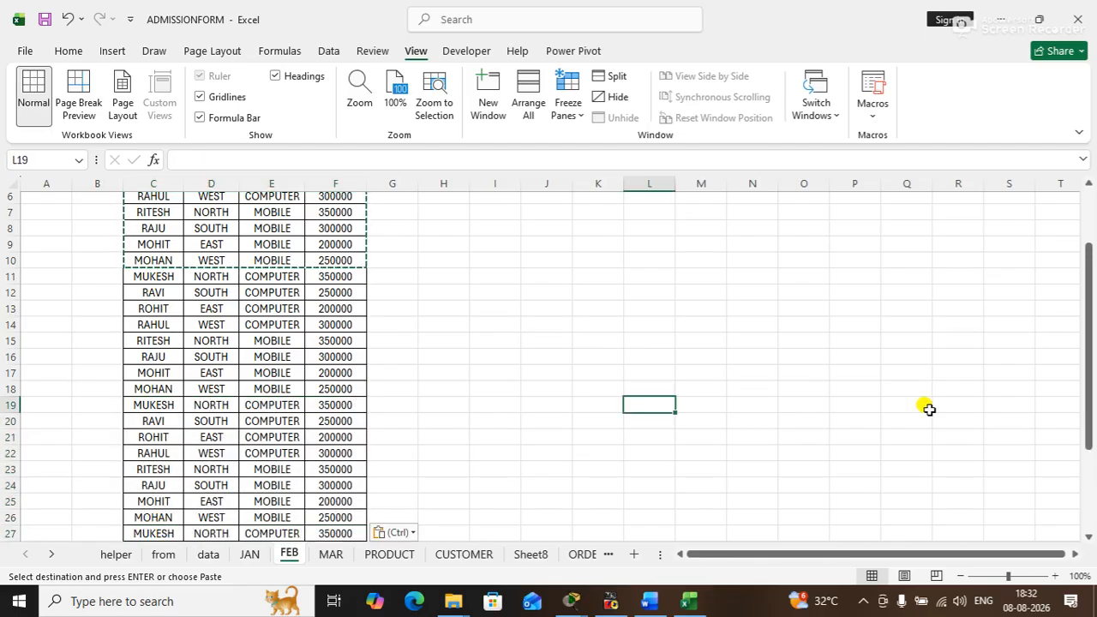
drag(1085, 321, 1072, 489)
click(162, 531)
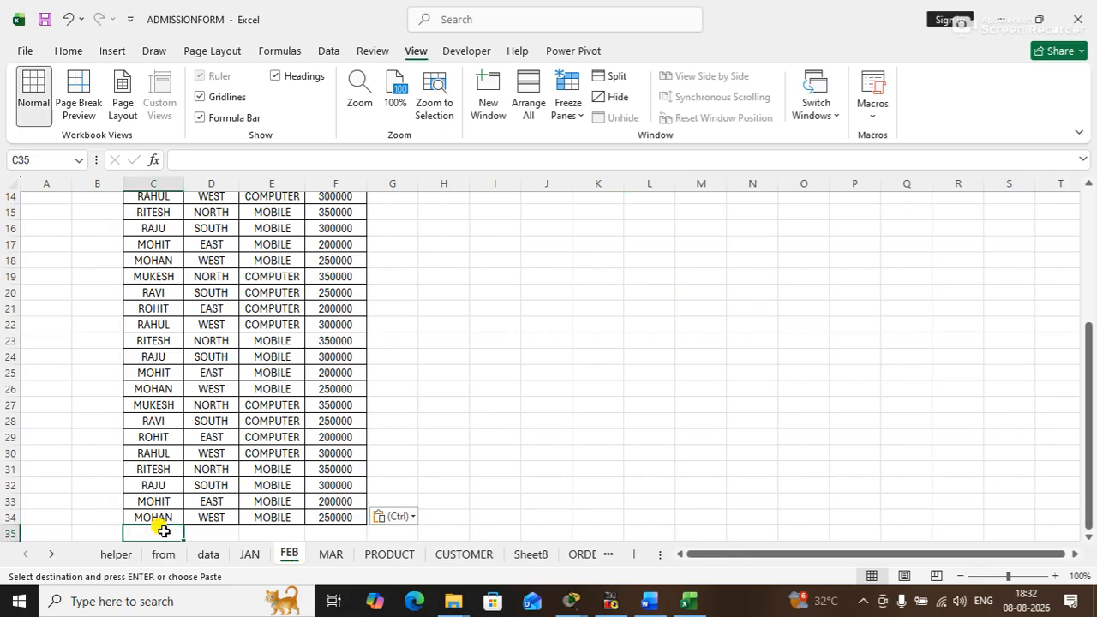
key(ctrl+v)
click(633, 329)
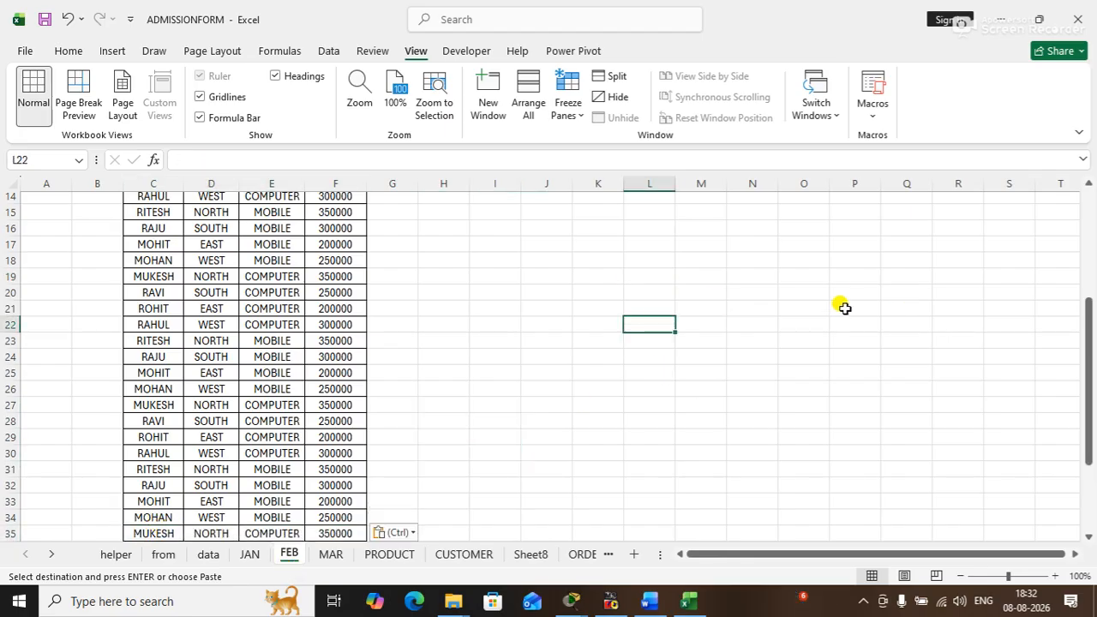
drag(1090, 334, 1060, 135)
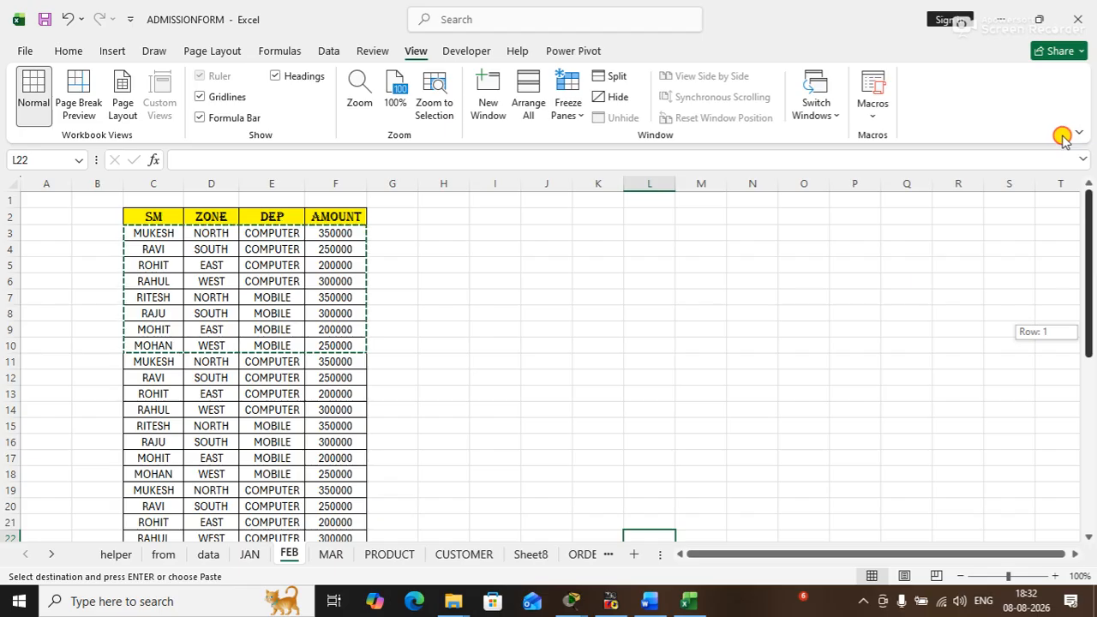
click(665, 203)
key(Escape)
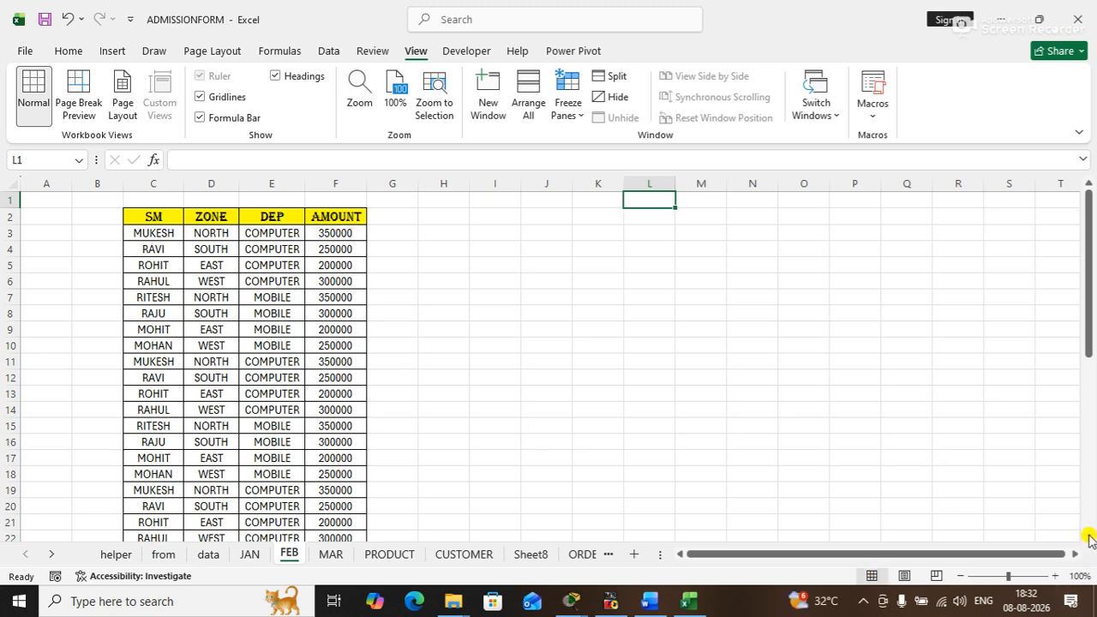
- Look down through the lengthened FEB table and come back to its header row
scroll(1090, 538, down, 1)
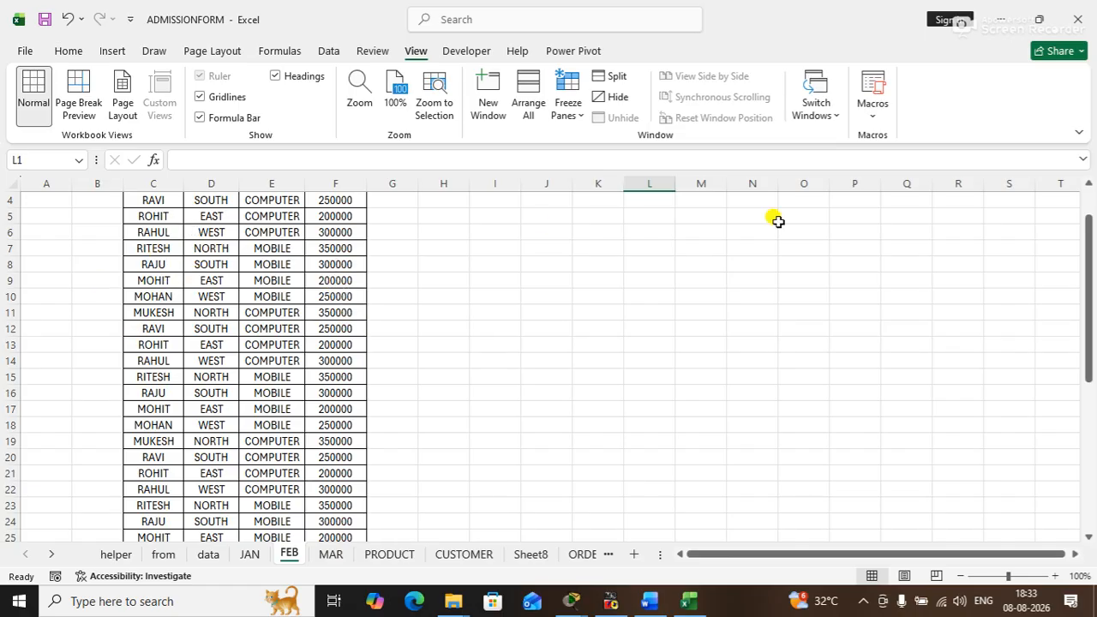
click(1091, 247)
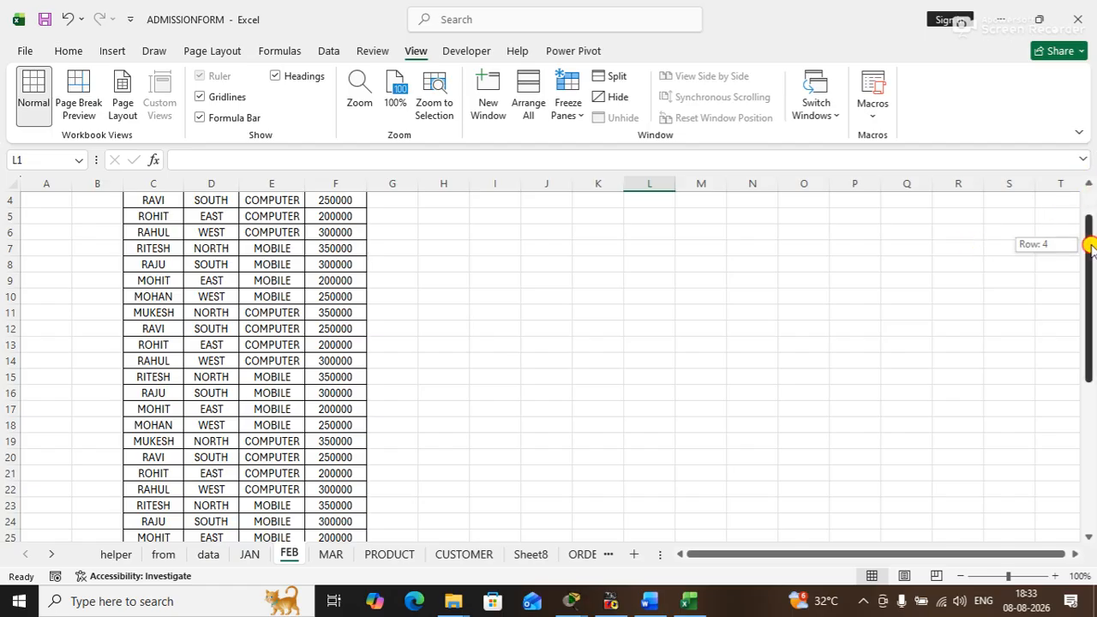
click(1087, 537)
click(1088, 537)
click(1088, 537)
click(1087, 537)
click(1087, 537)
drag(1090, 377, 1053, 162)
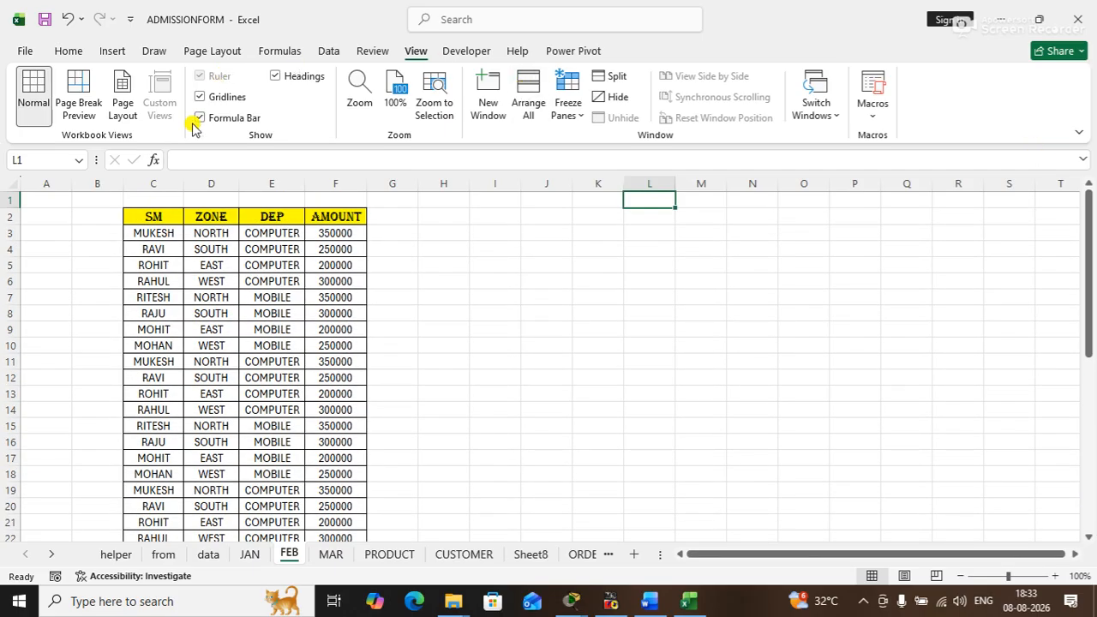
- Freeze the top row of the FEB sheet and check its effect on the table's header
click(159, 215)
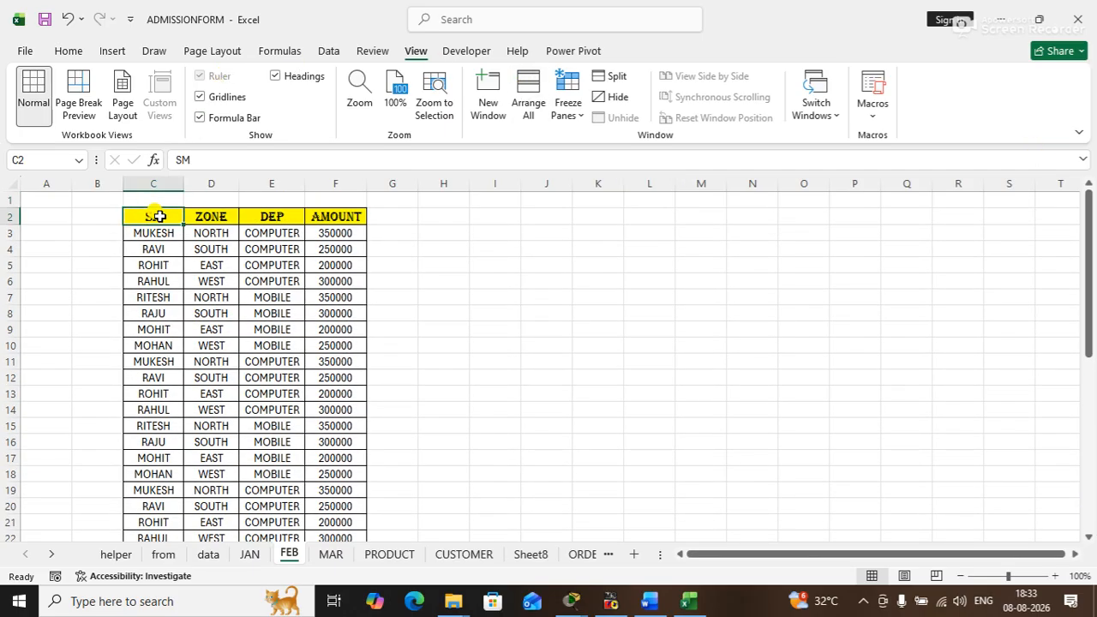
click(582, 120)
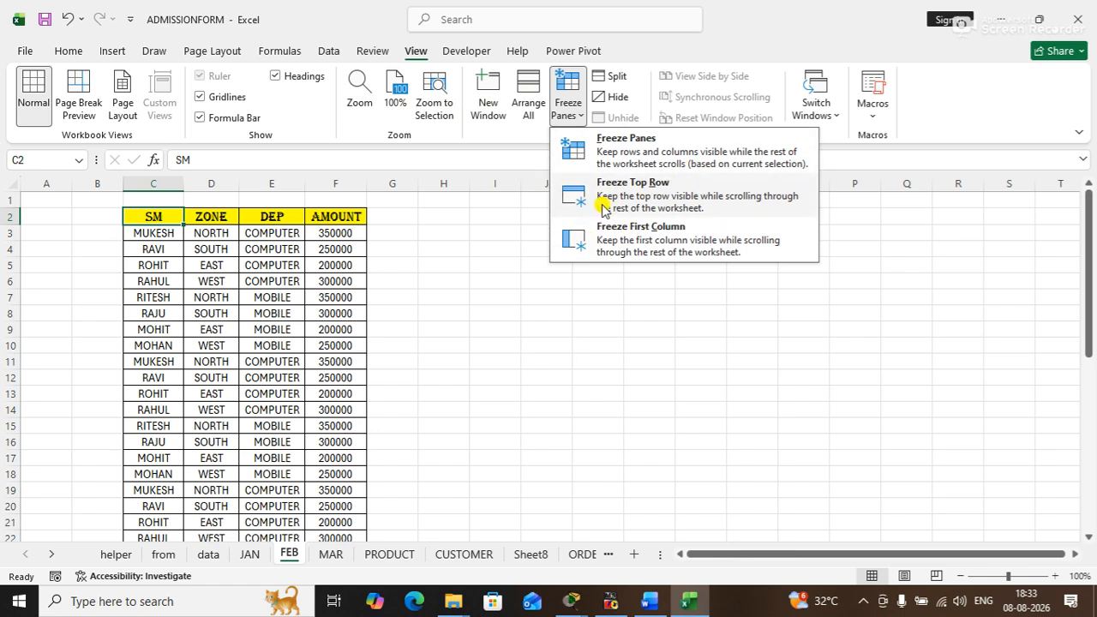
click(641, 198)
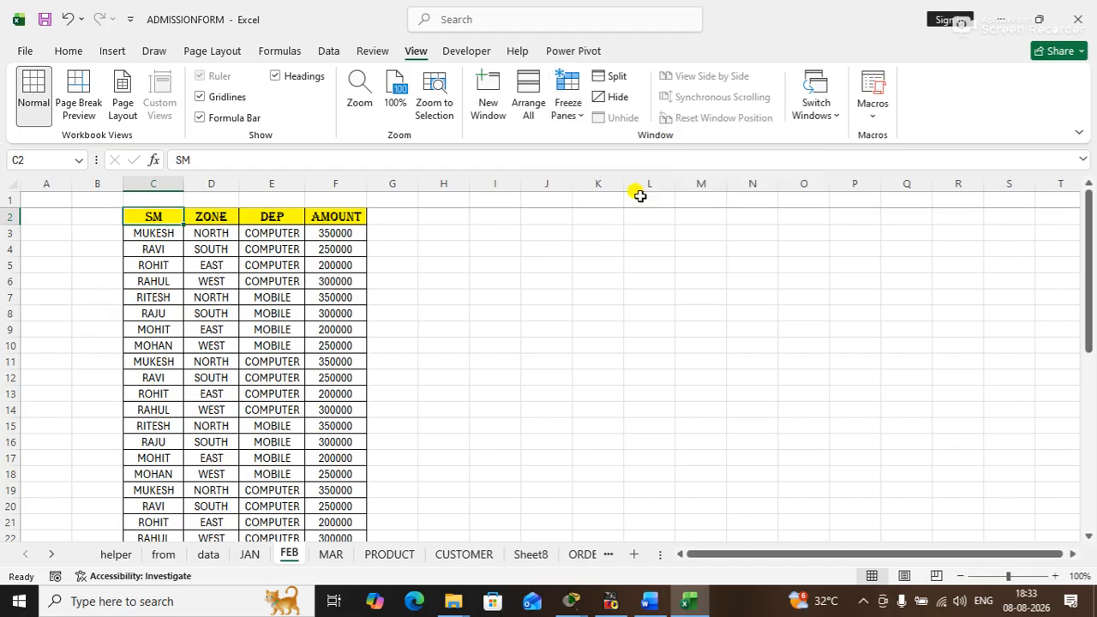
click(1087, 537)
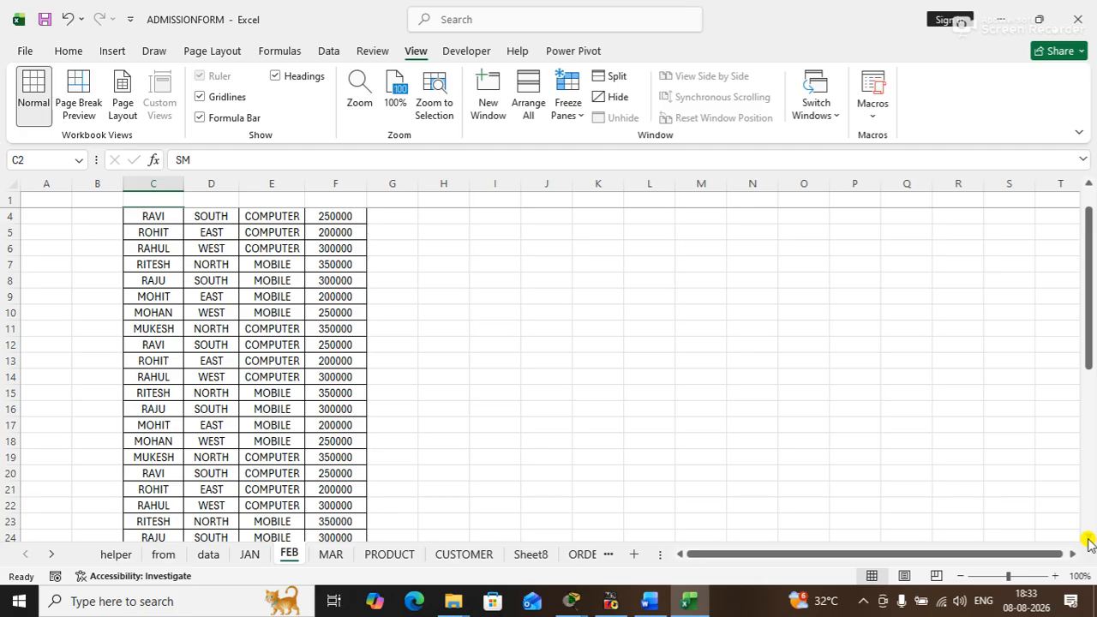
- Undo the last two pastes of FEB records and paste the copied records again at C27
key(ctrl+z)
key(ctrl+z)
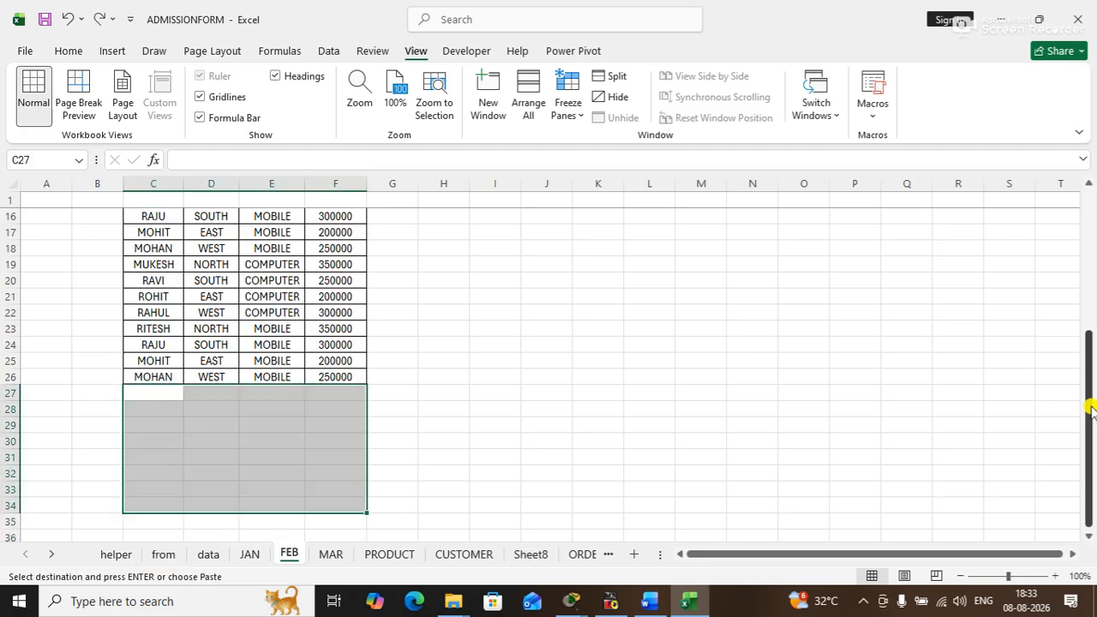
key(ctrl+v)
drag(1089, 341, 1053, 177)
click(460, 245)
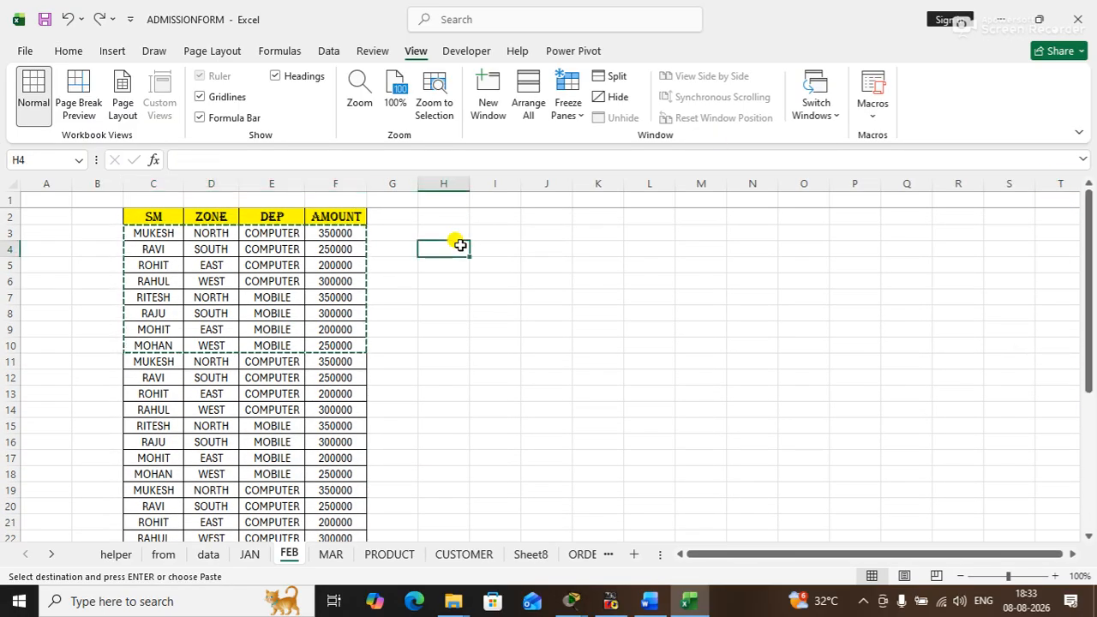
- Unfreeze the panes on the FEB sheet
click(568, 110)
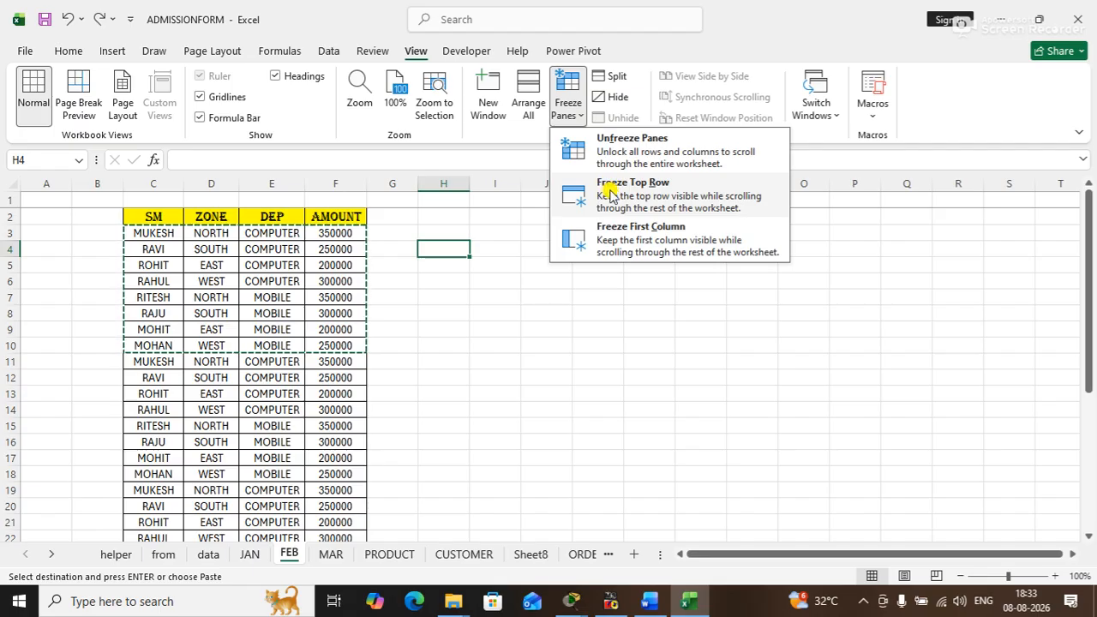
click(157, 216)
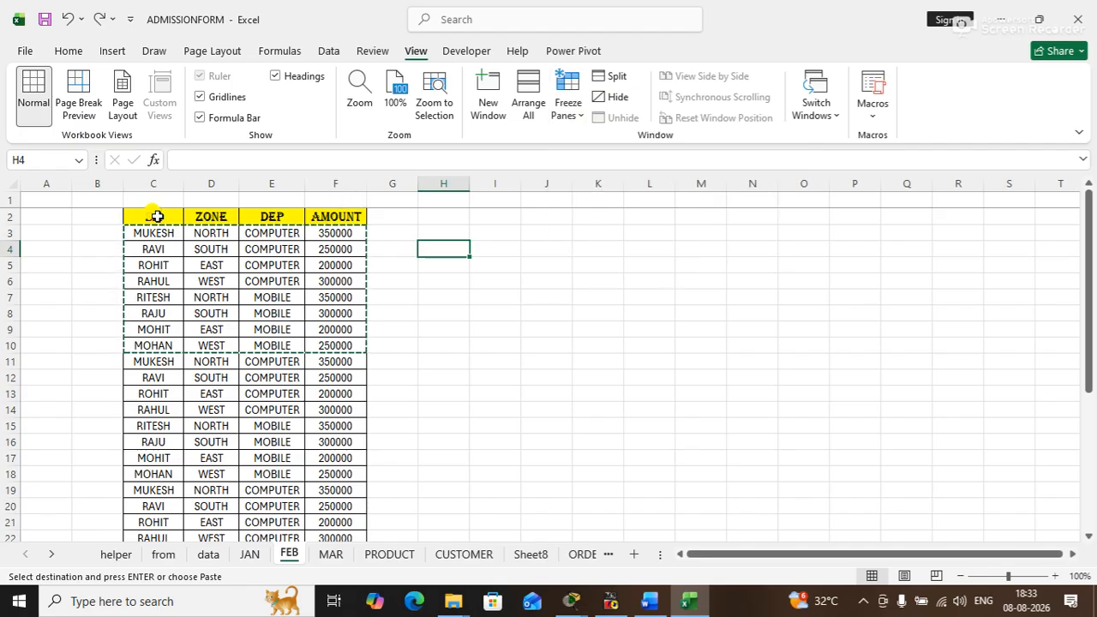
click(157, 216)
click(568, 112)
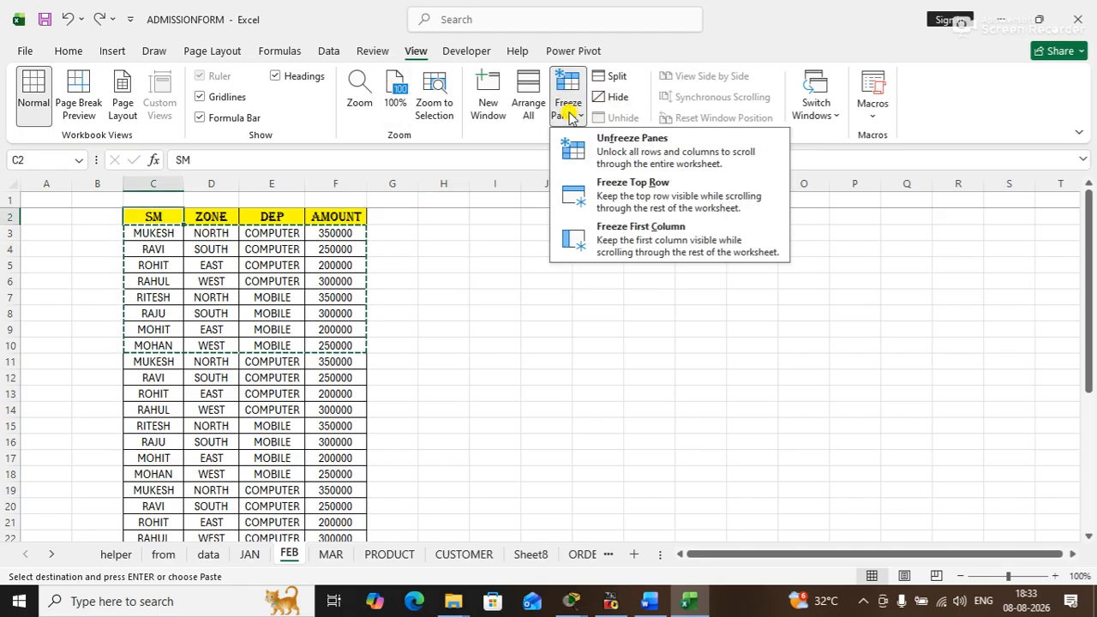
click(638, 158)
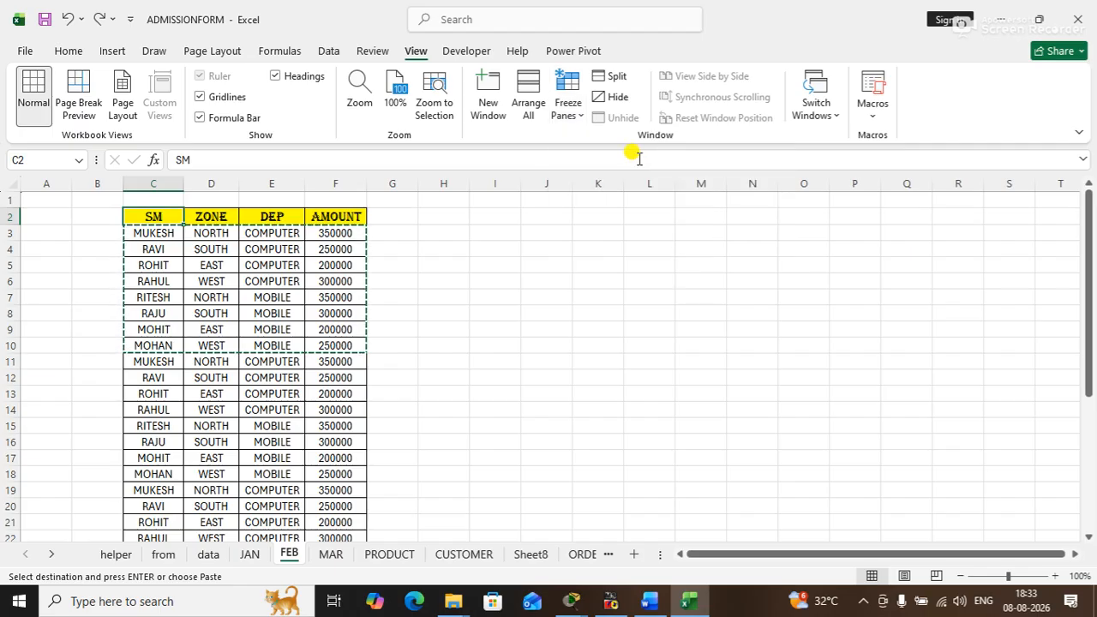
click(582, 214)
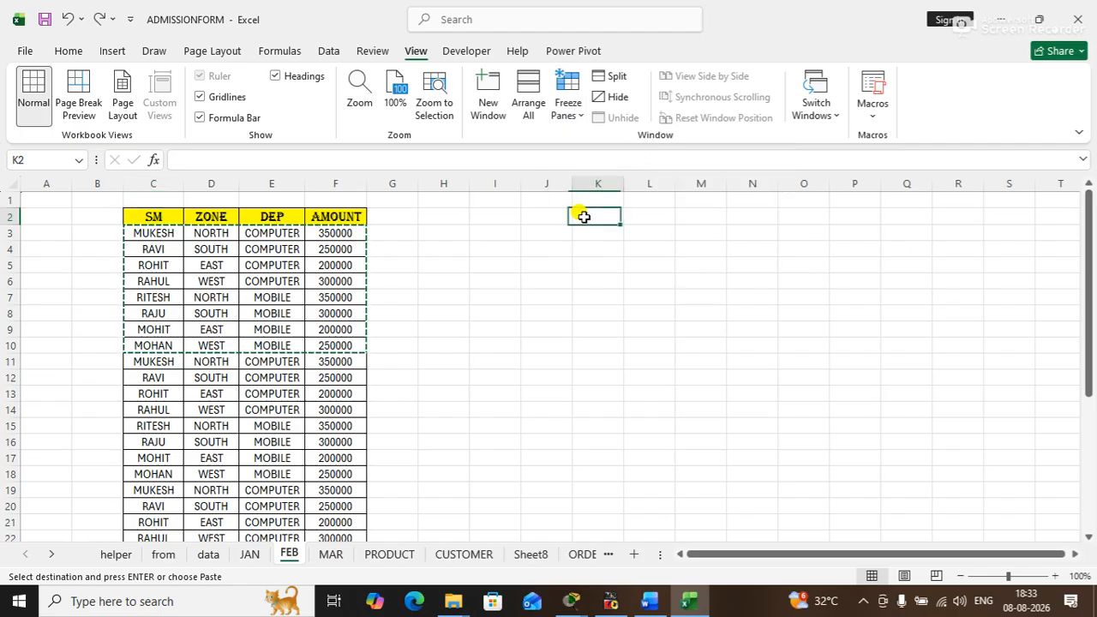
- Clear the copy selection, freeze the panes at cell C3, and check the header row against the records further down
click(157, 232)
key(Escape)
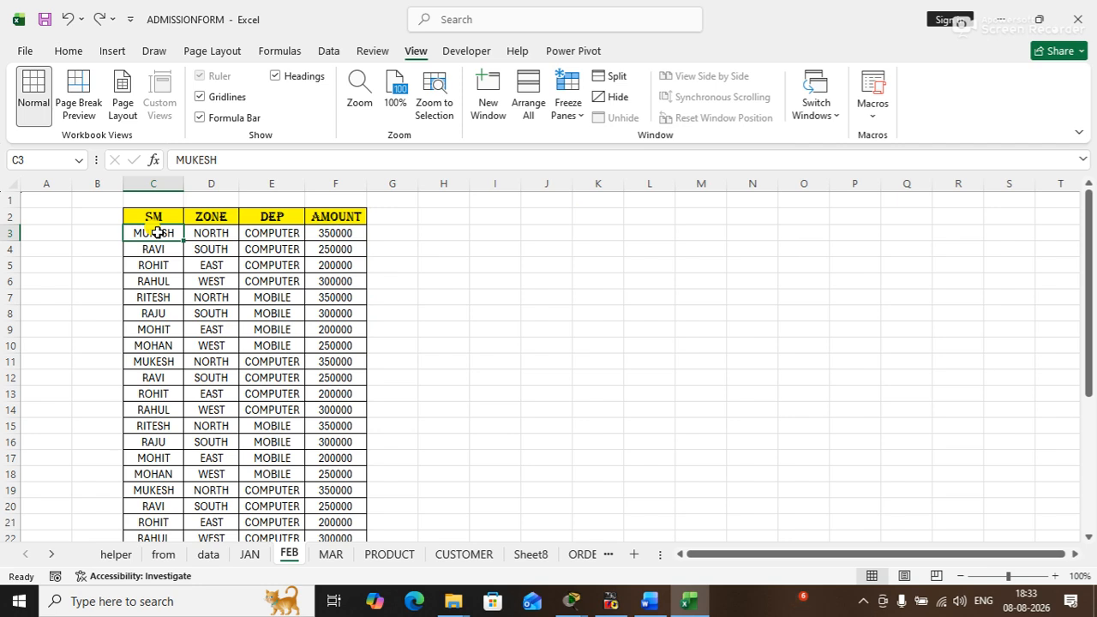
click(566, 107)
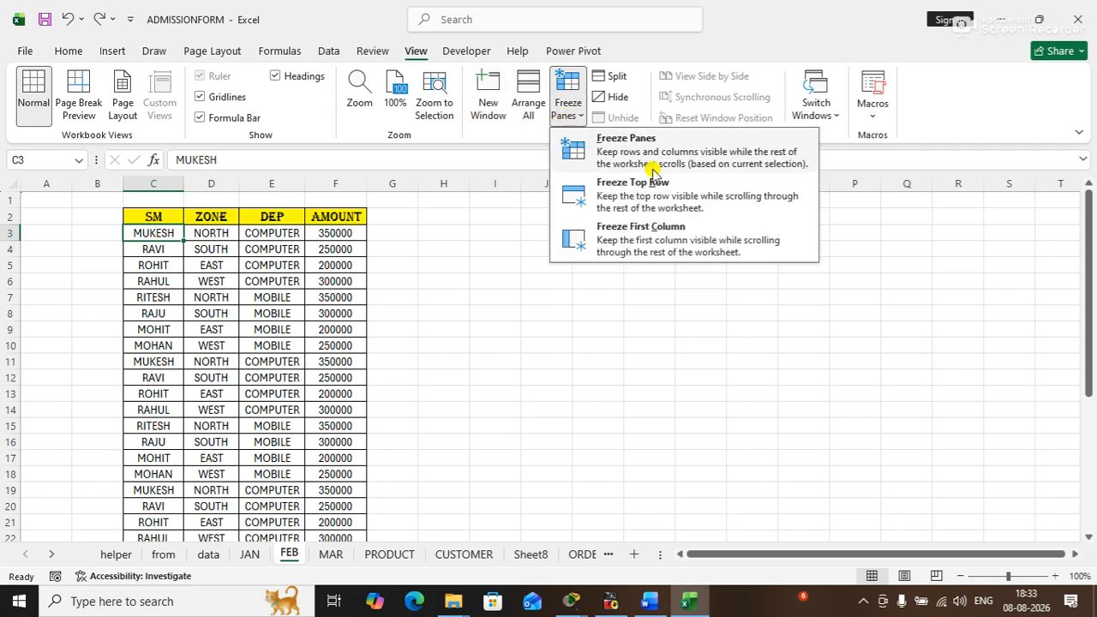
click(629, 145)
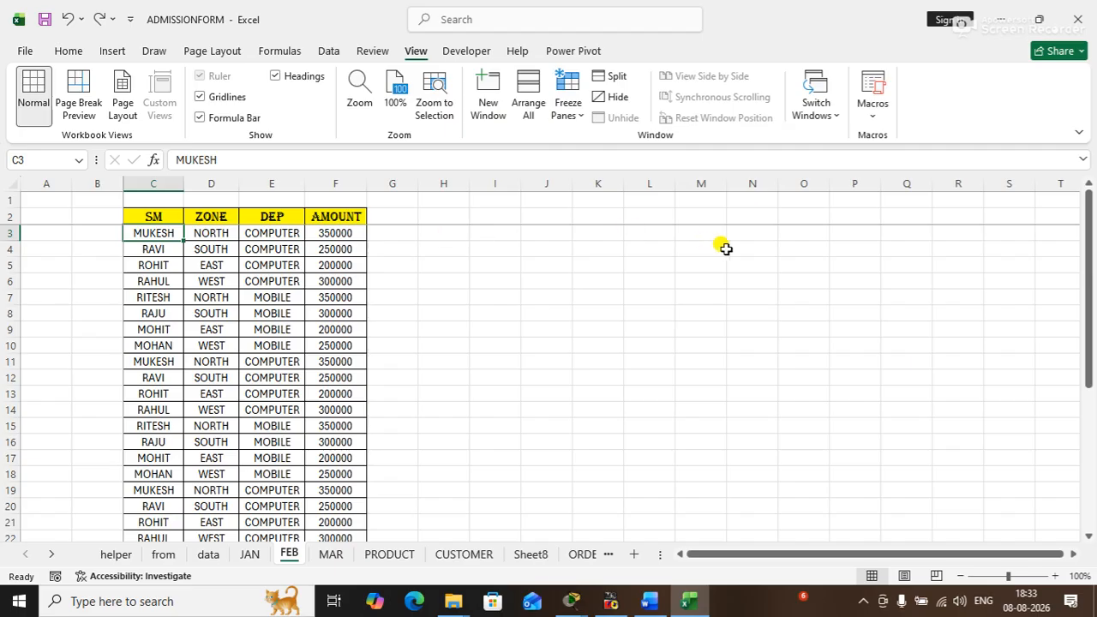
click(1088, 535)
click(1088, 535)
click(1088, 535)
click(1088, 535)
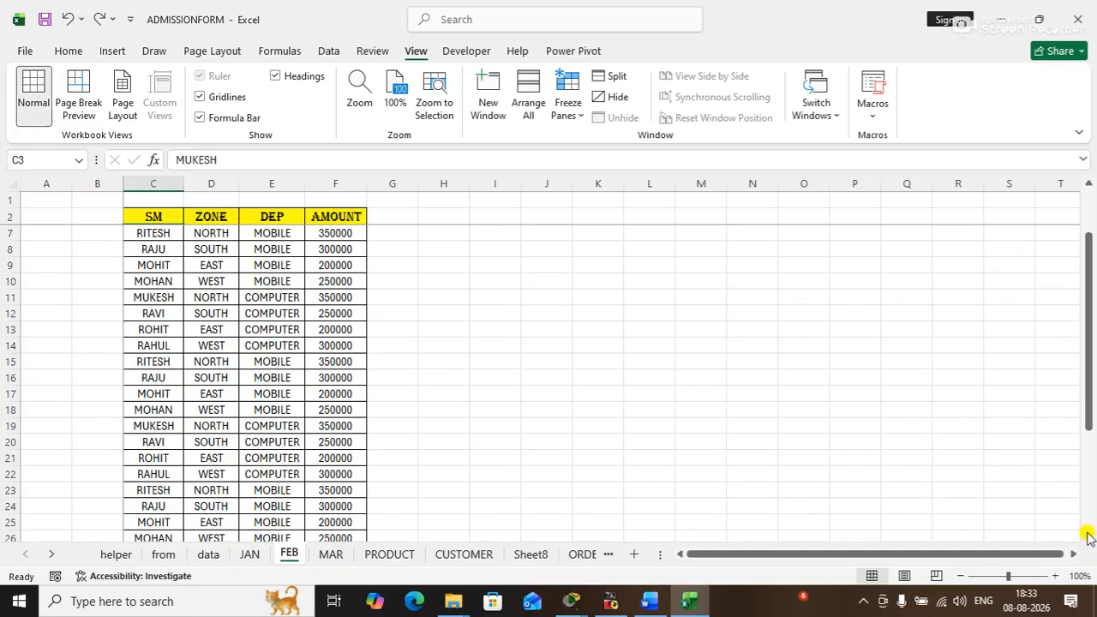
click(1088, 535)
click(1088, 535)
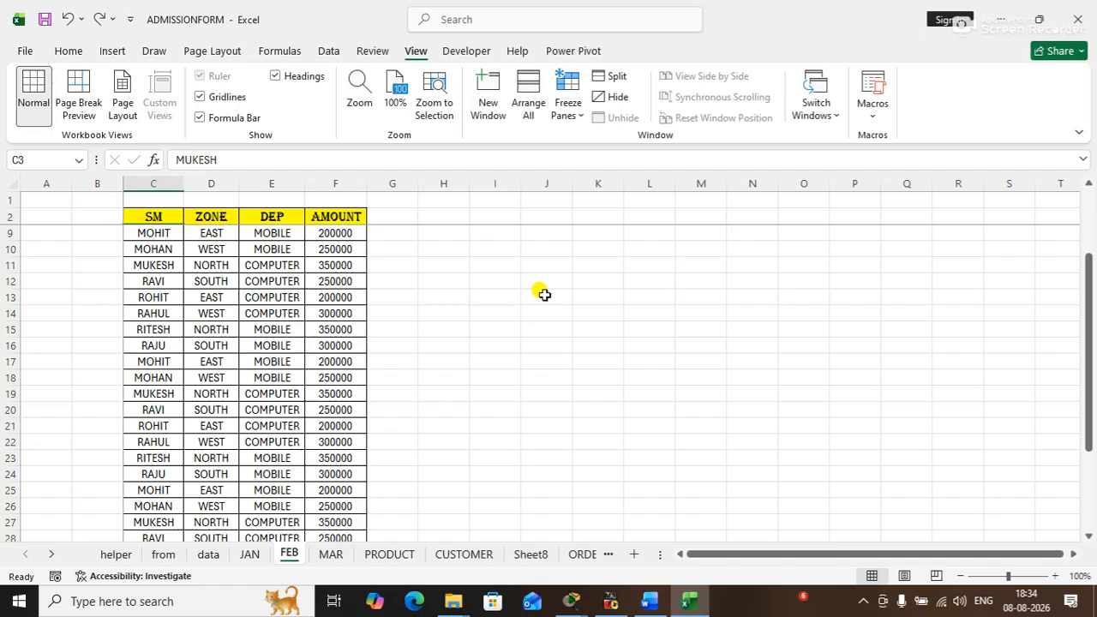
scroll(1090, 190, up, 2)
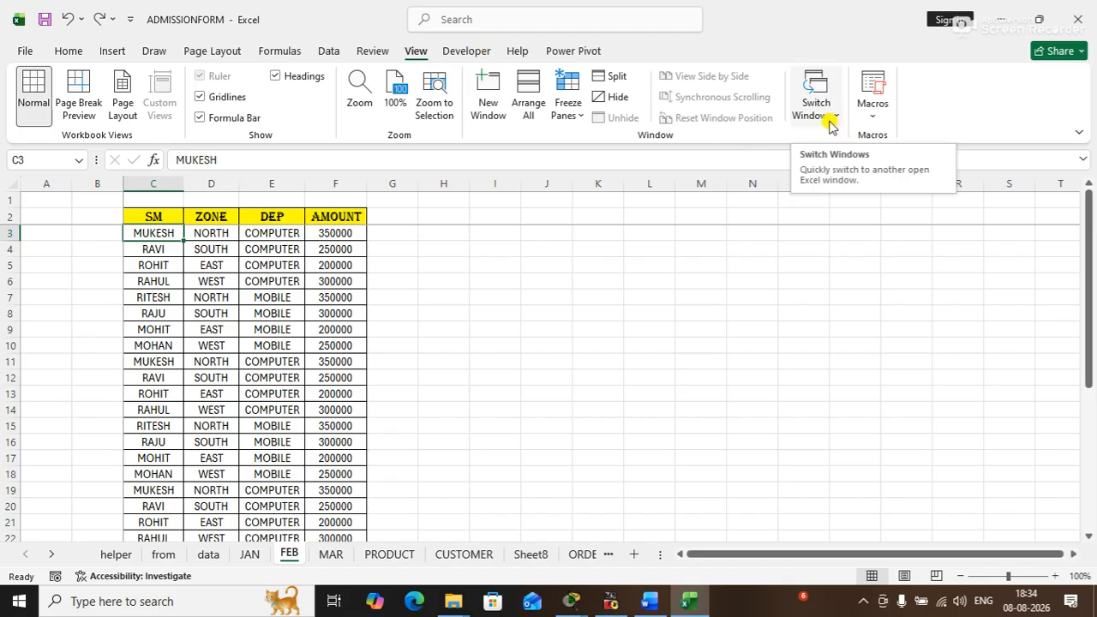
click(467, 51)
click(415, 51)
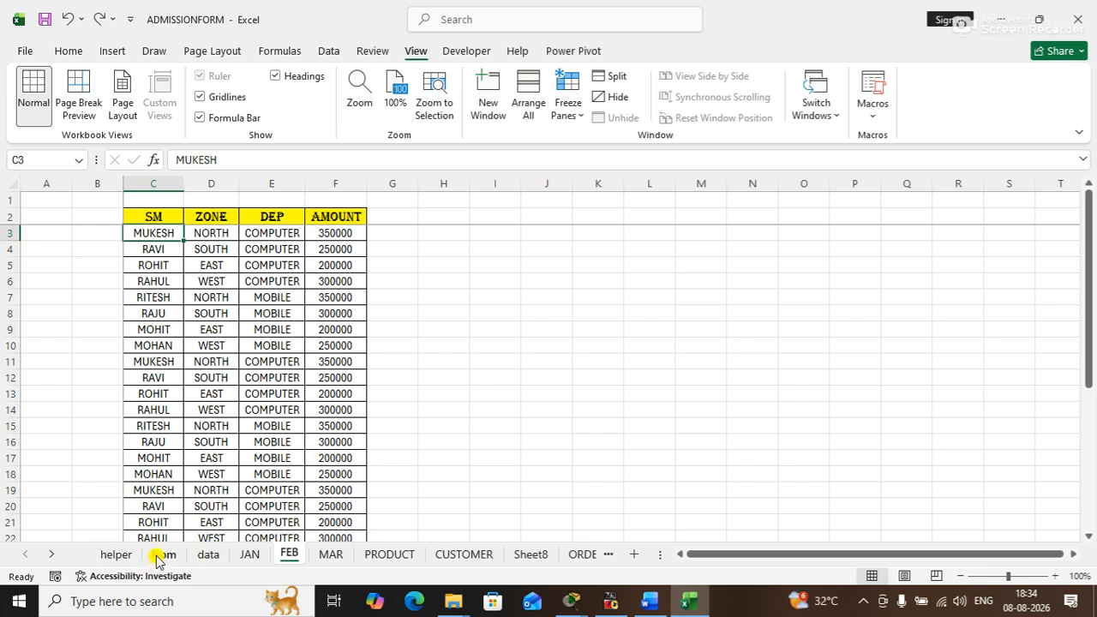
click(652, 349)
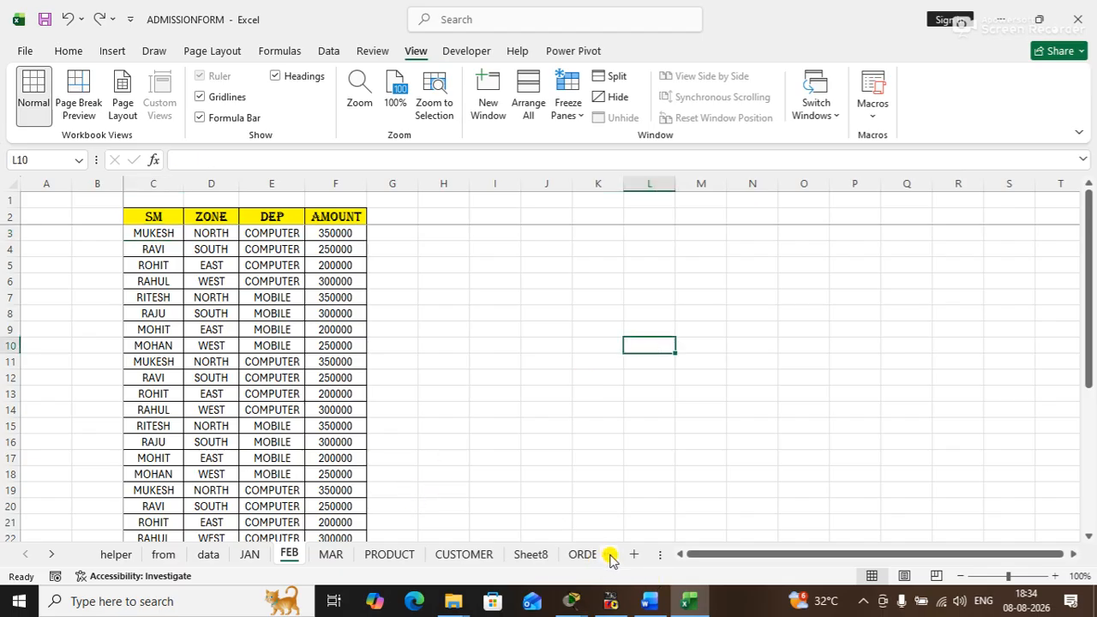
- On the JAN sheet, start editing the amount in F6 and discard the entry
click(249, 555)
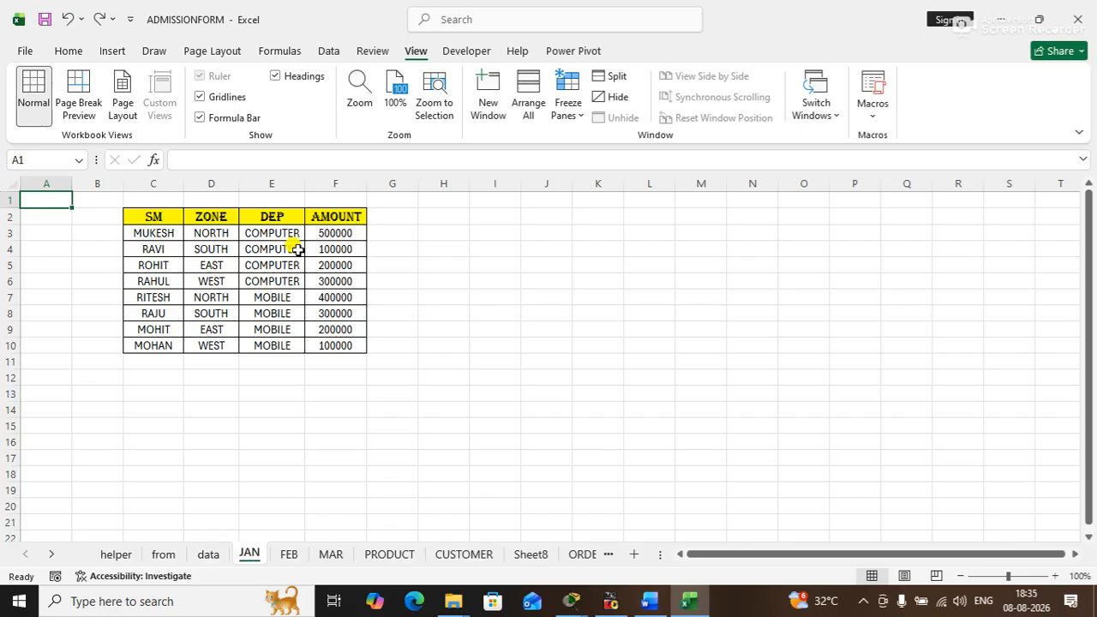
click(369, 268)
click(333, 281)
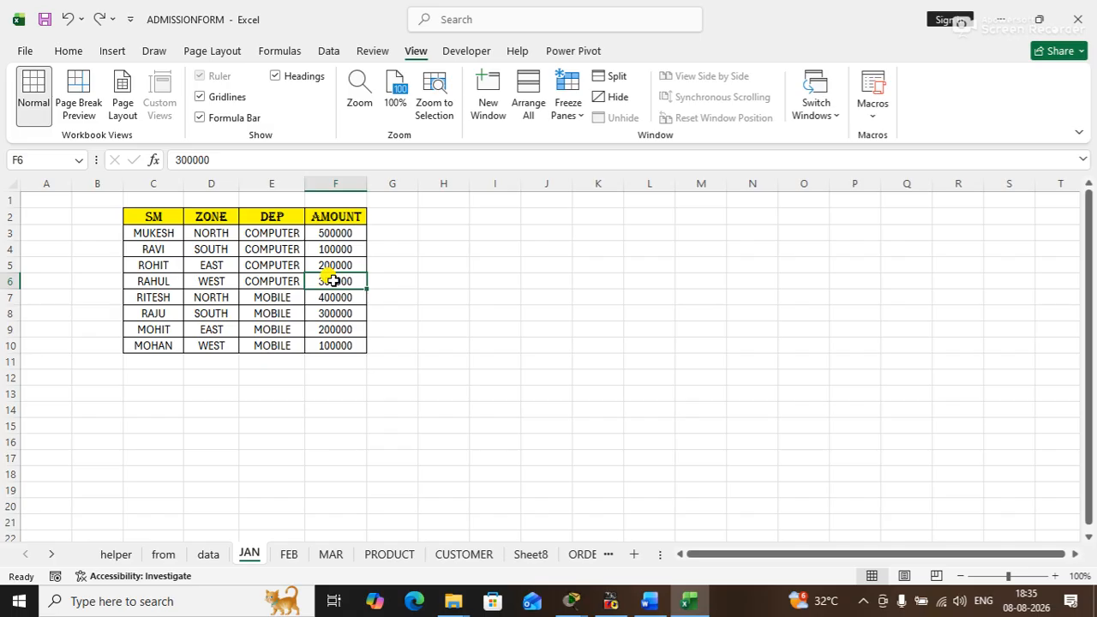
text(9)
key(Escape)
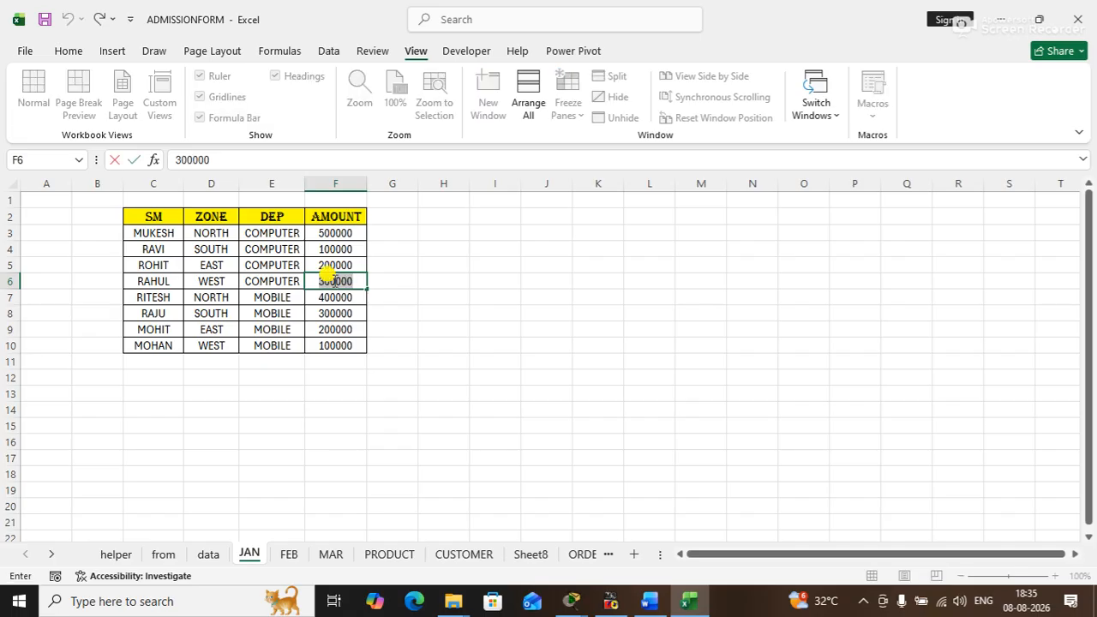
click(346, 407)
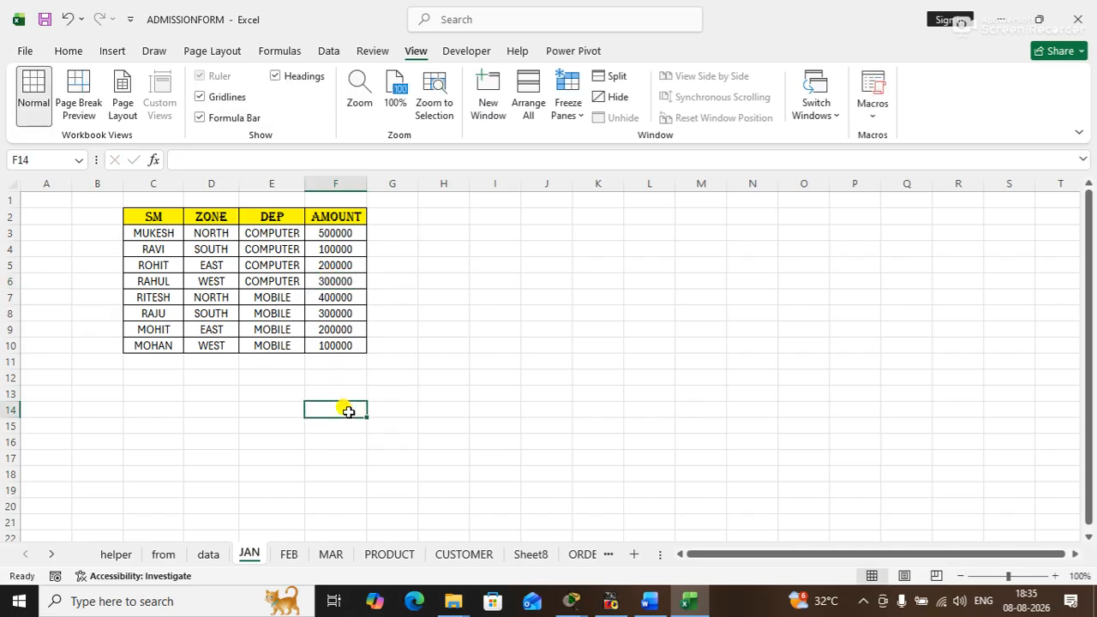
- Create a copy of the JAN sheet in a new workbook
right_click(251, 555)
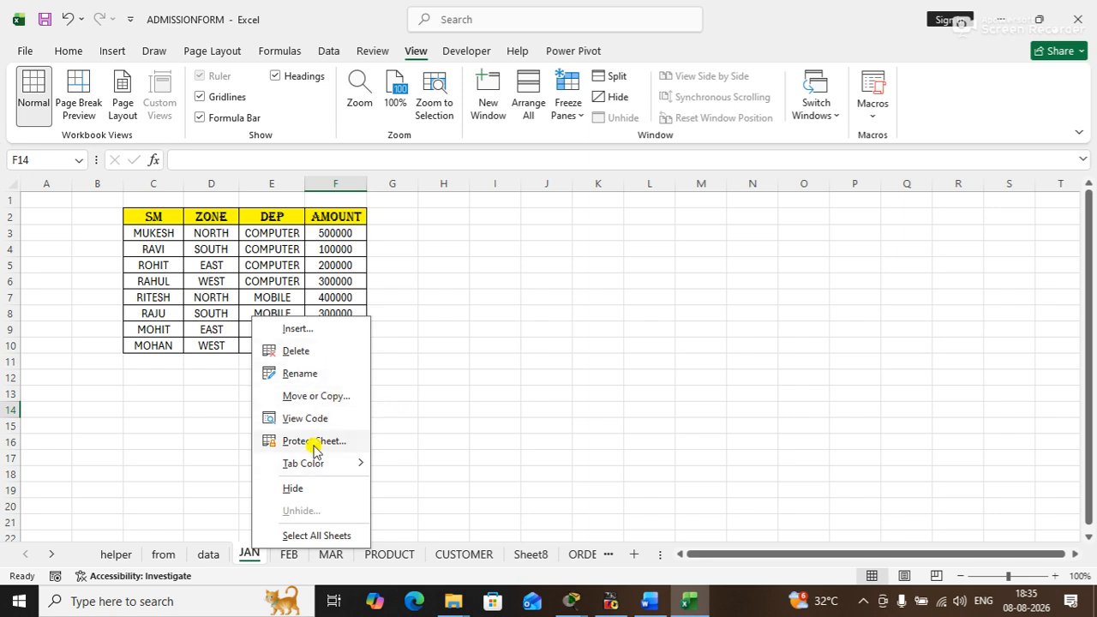
click(330, 398)
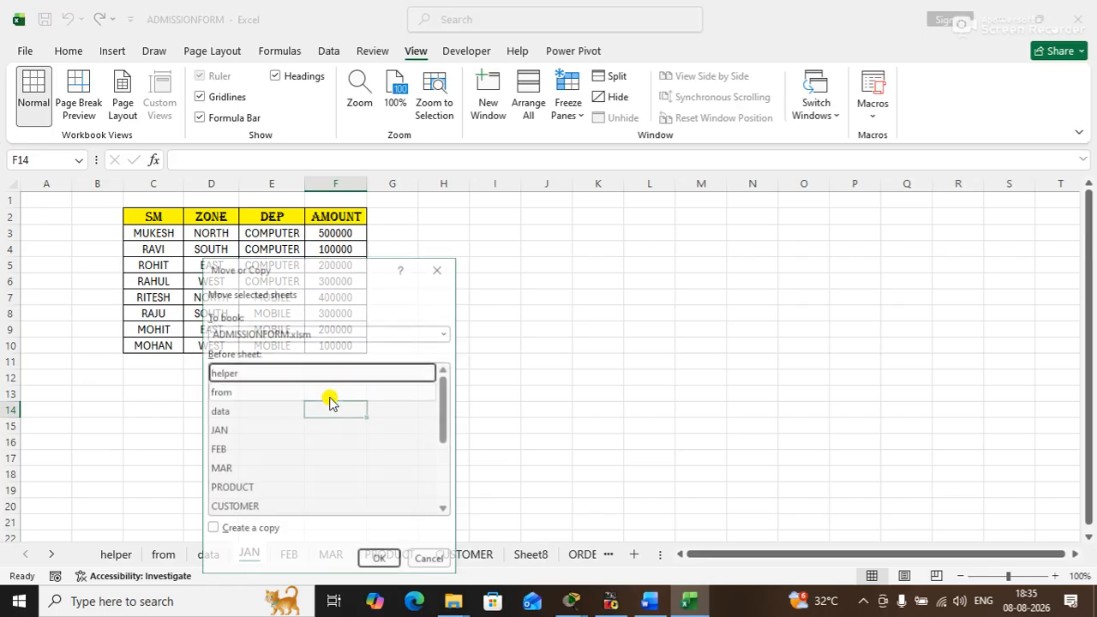
drag(294, 269, 491, 234)
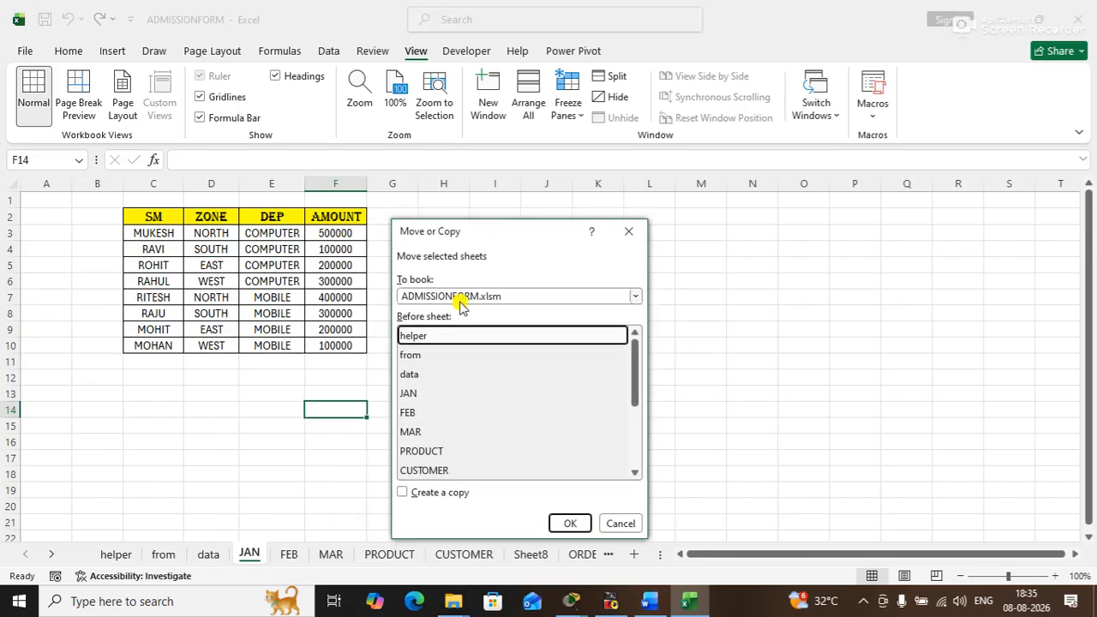
click(460, 297)
click(433, 315)
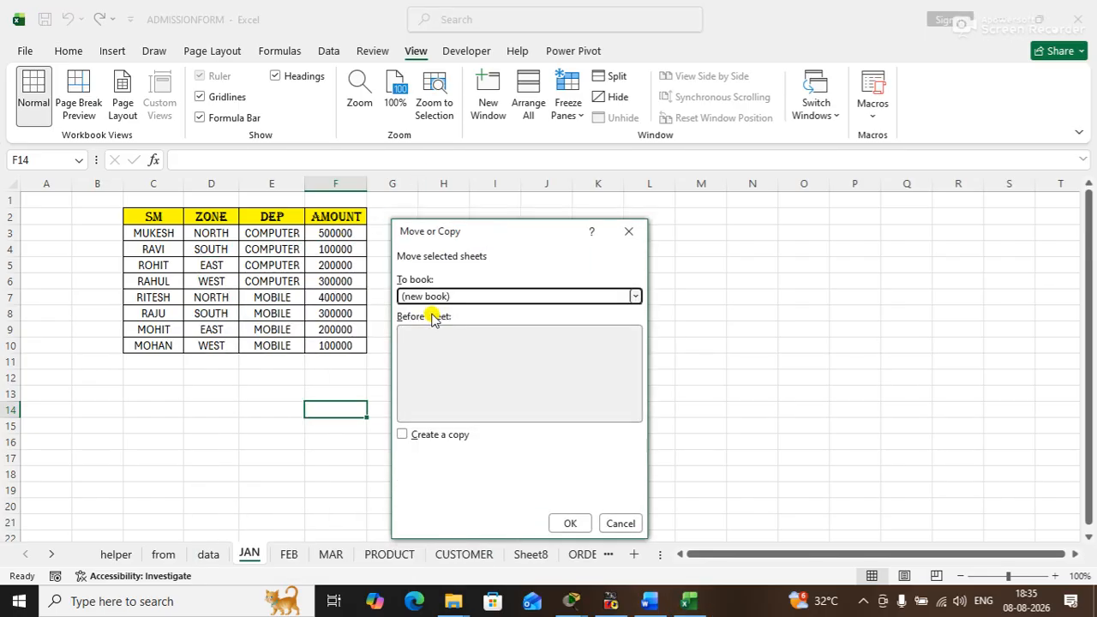
click(403, 434)
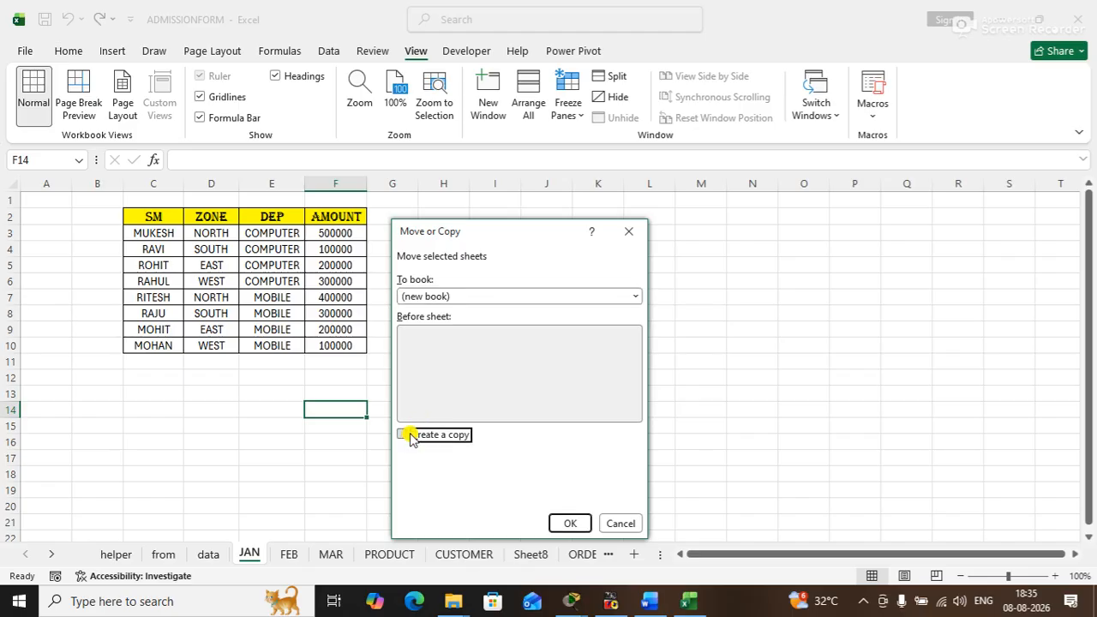
click(566, 524)
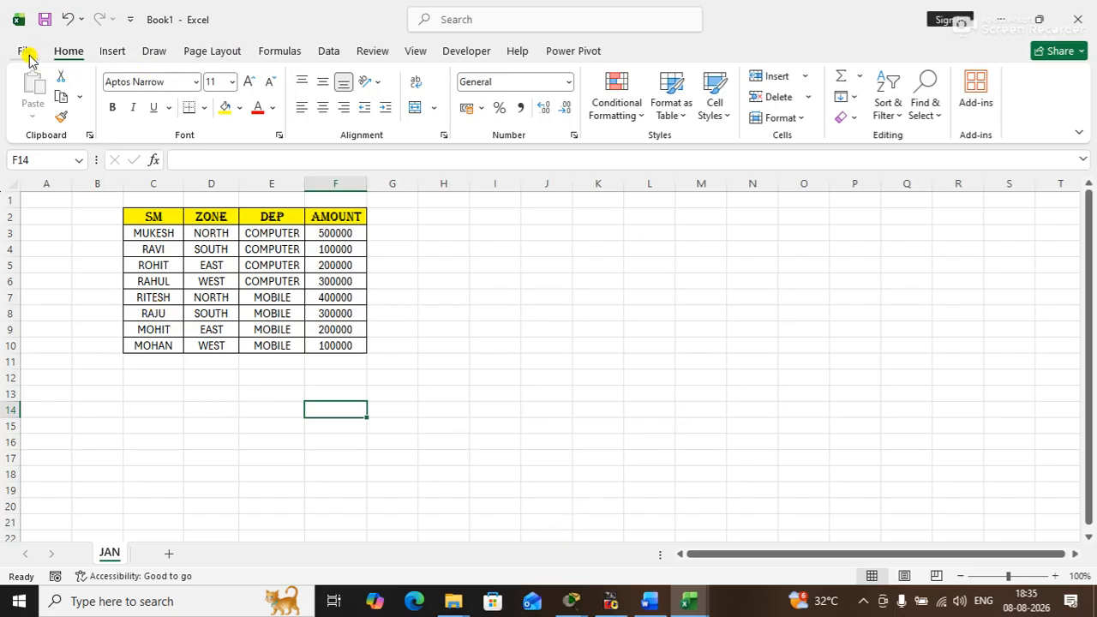
- Save the new workbook on the Desktop as STOCK and close it
click(43, 19)
click(470, 177)
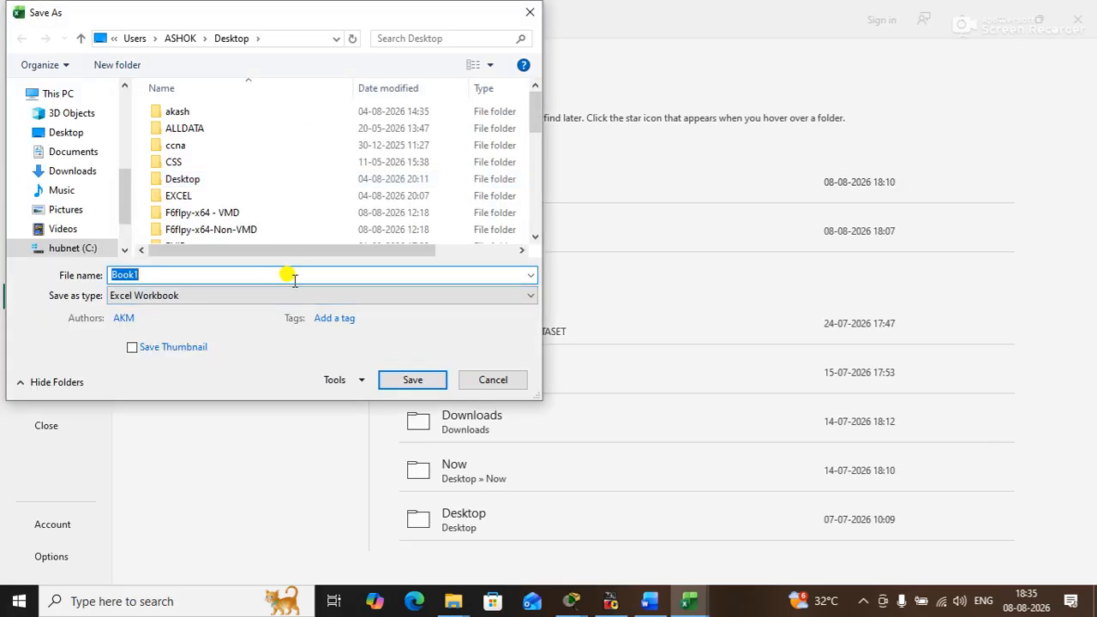
text(STOCK)
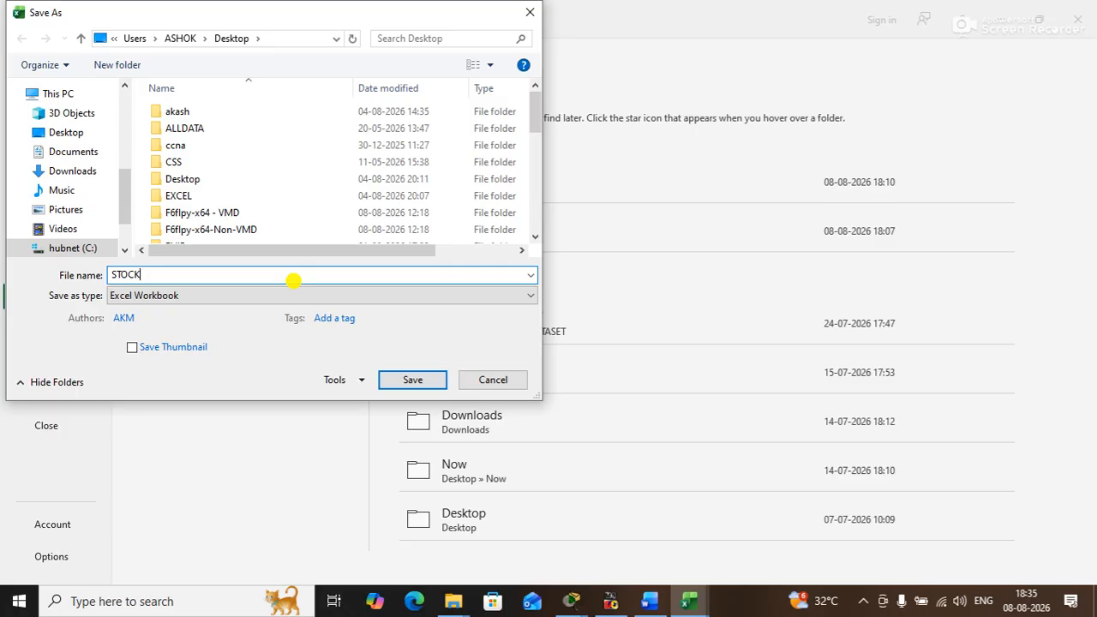
key(Return)
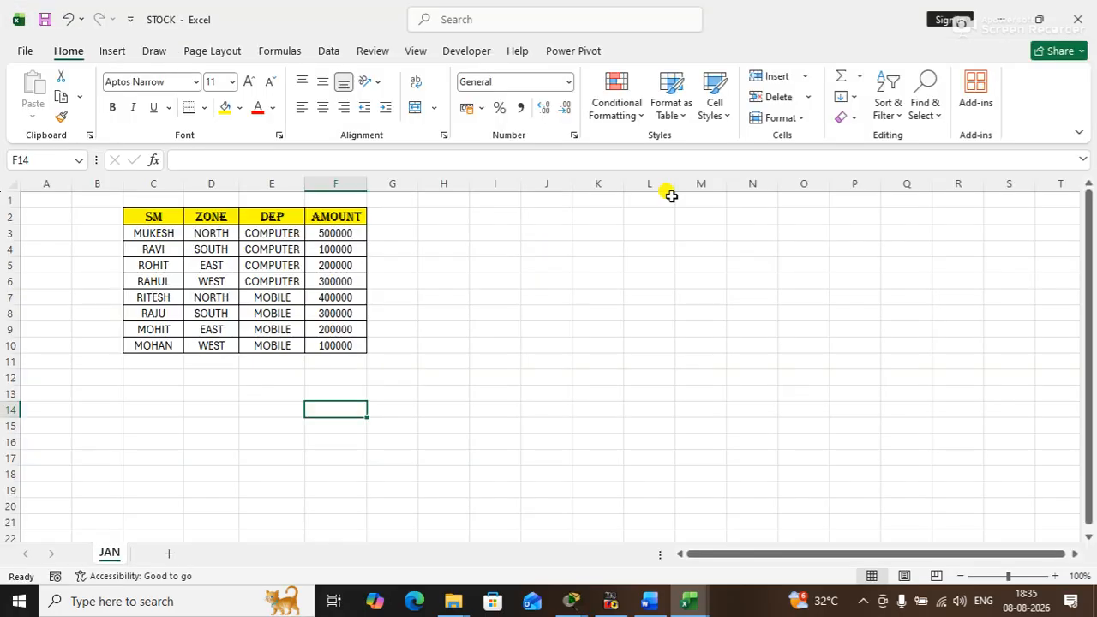
click(1079, 17)
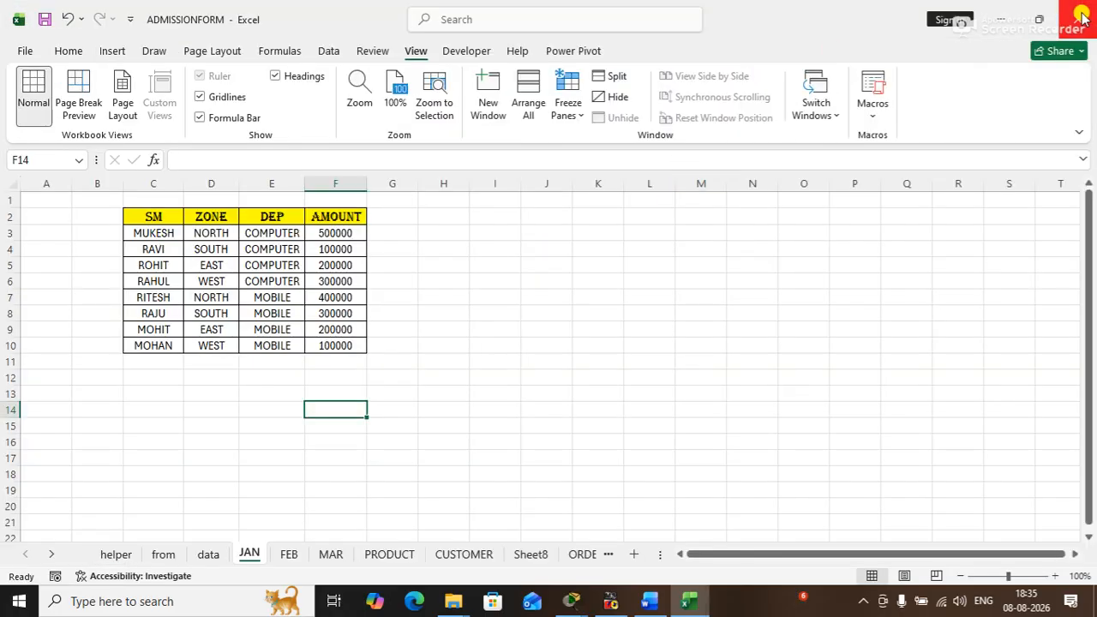
- Go through the ADMISSIONFORM sheets from ORDER onward to the last one, Sheet2
click(614, 555)
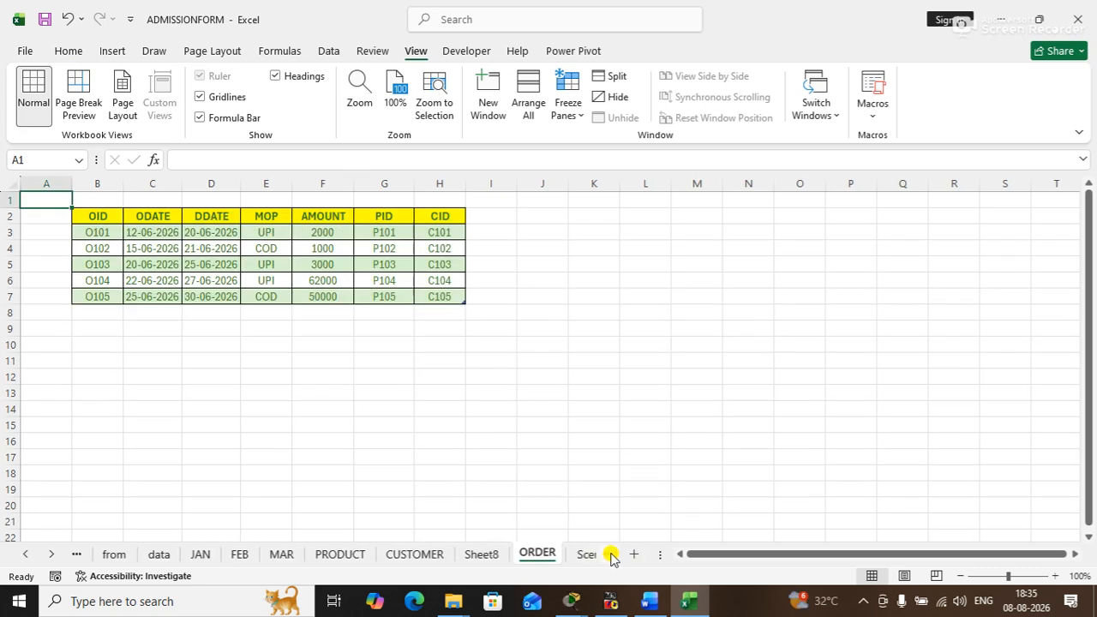
click(612, 556)
click(612, 555)
click(612, 555)
click(611, 555)
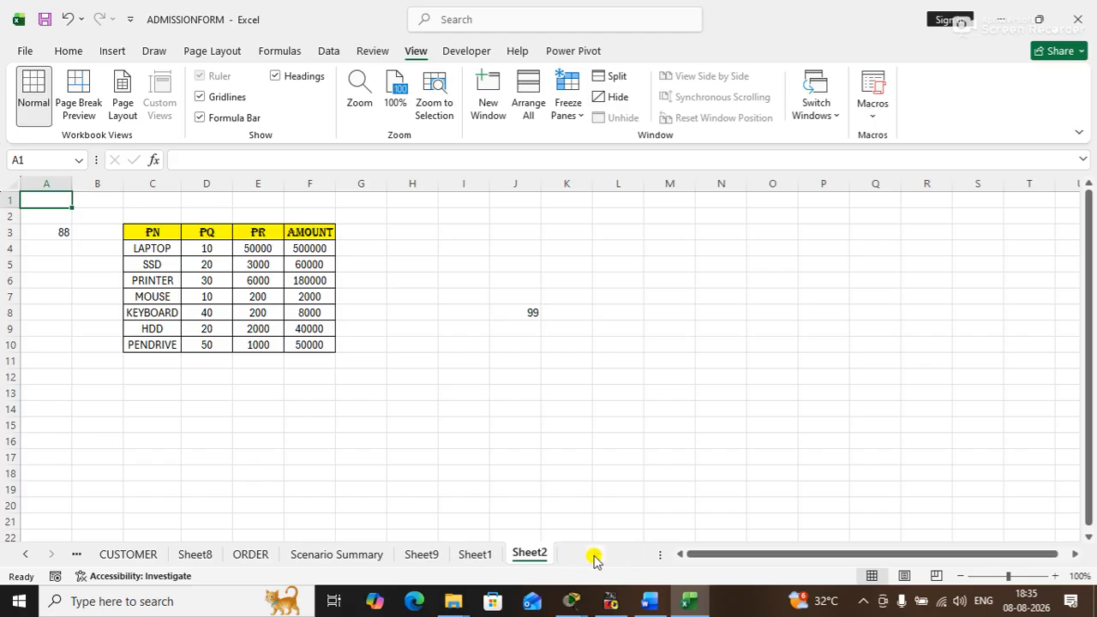
- Add a new sheet and enter the headers SM in D3 and TOTAL in E3
click(595, 555)
click(202, 232)
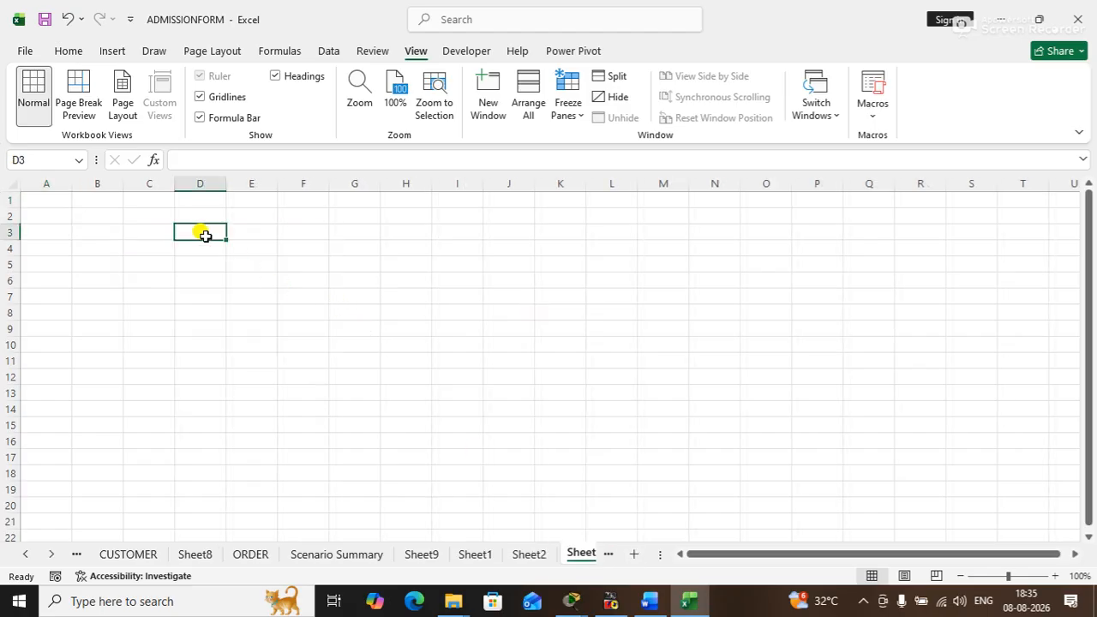
text(SM)
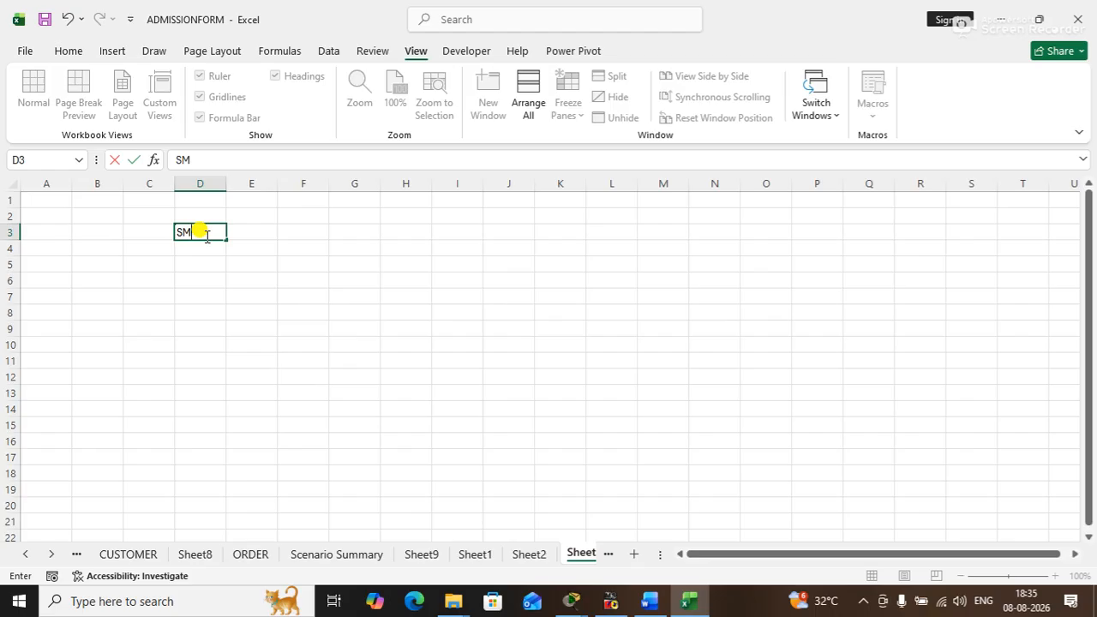
click(257, 230)
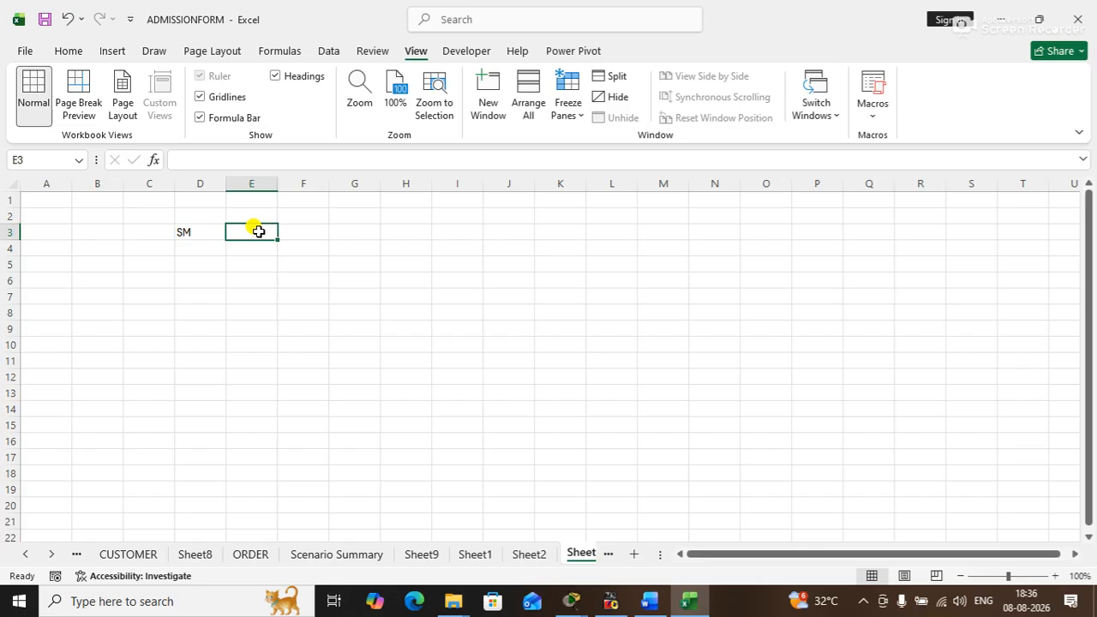
text(TOTAL)
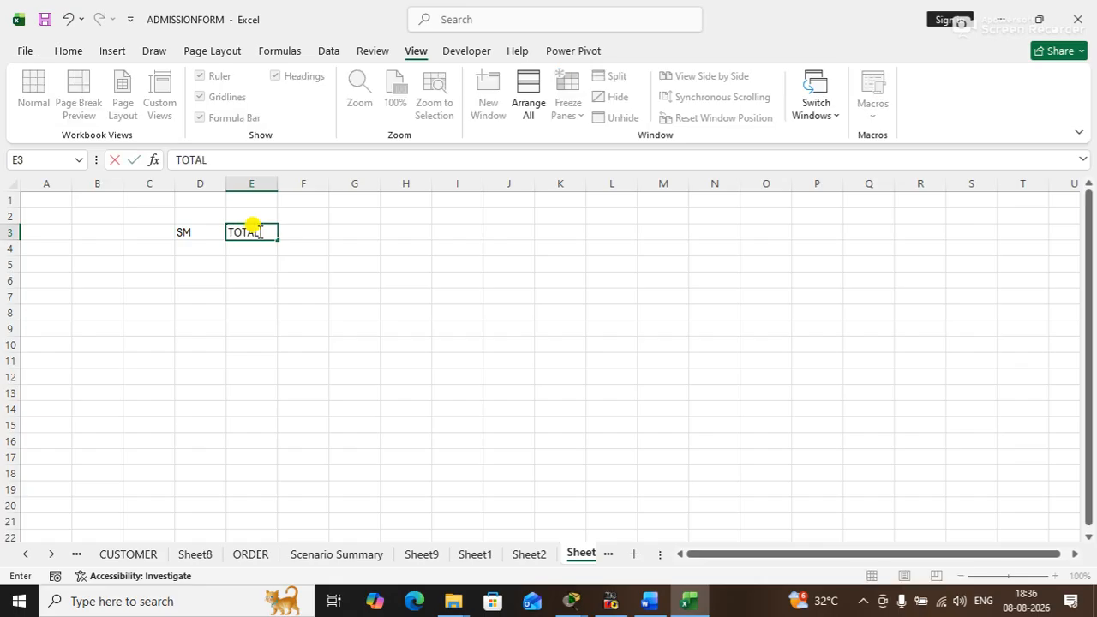
key(Return)
- Apply all borders to the range D3:E4
drag(205, 233, 245, 248)
click(69, 52)
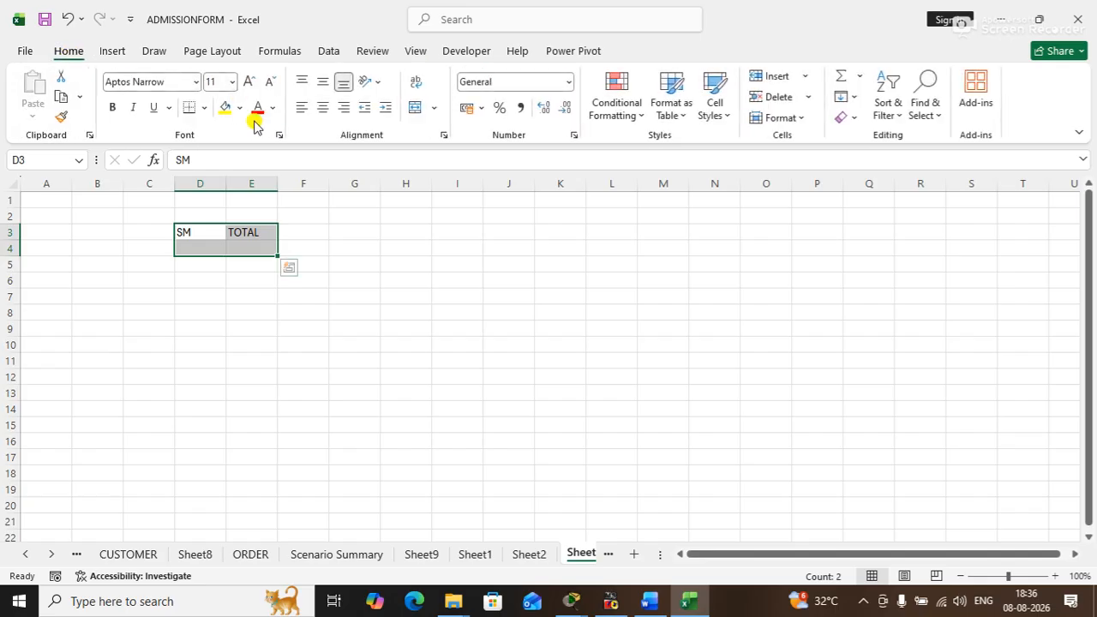
click(203, 108)
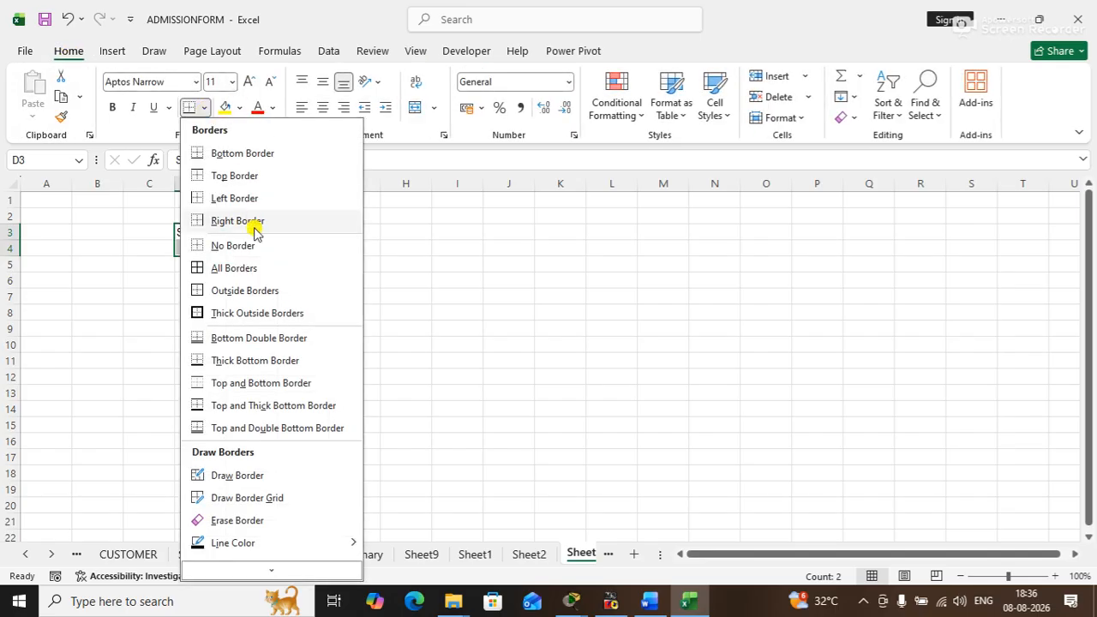
click(225, 267)
- Widen columns D and E slightly and centre D3:E4 both horizontally and vertically
click(375, 298)
drag(227, 183, 298, 182)
click(211, 236)
drag(211, 237, 257, 246)
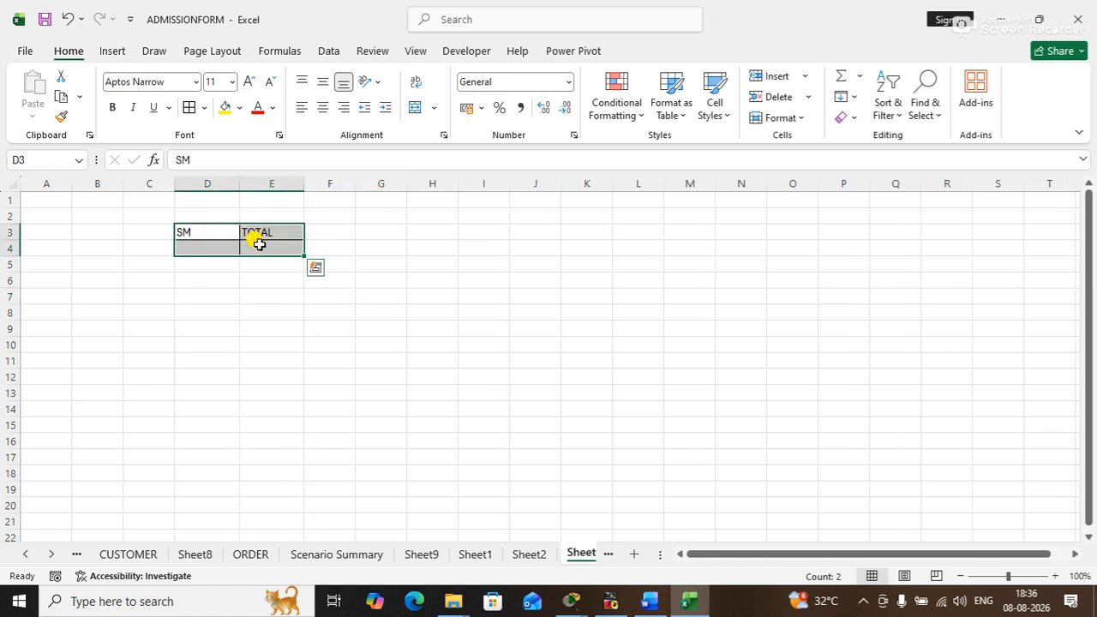
click(322, 107)
click(323, 83)
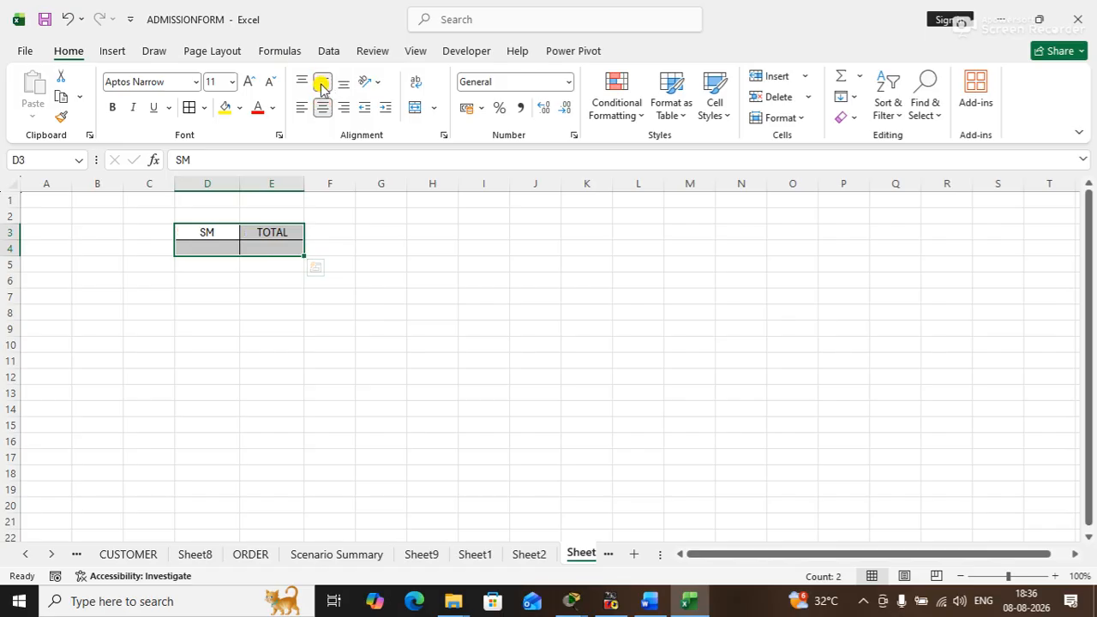
- Enter the salesperson's name in D4 under the SM header
click(214, 249)
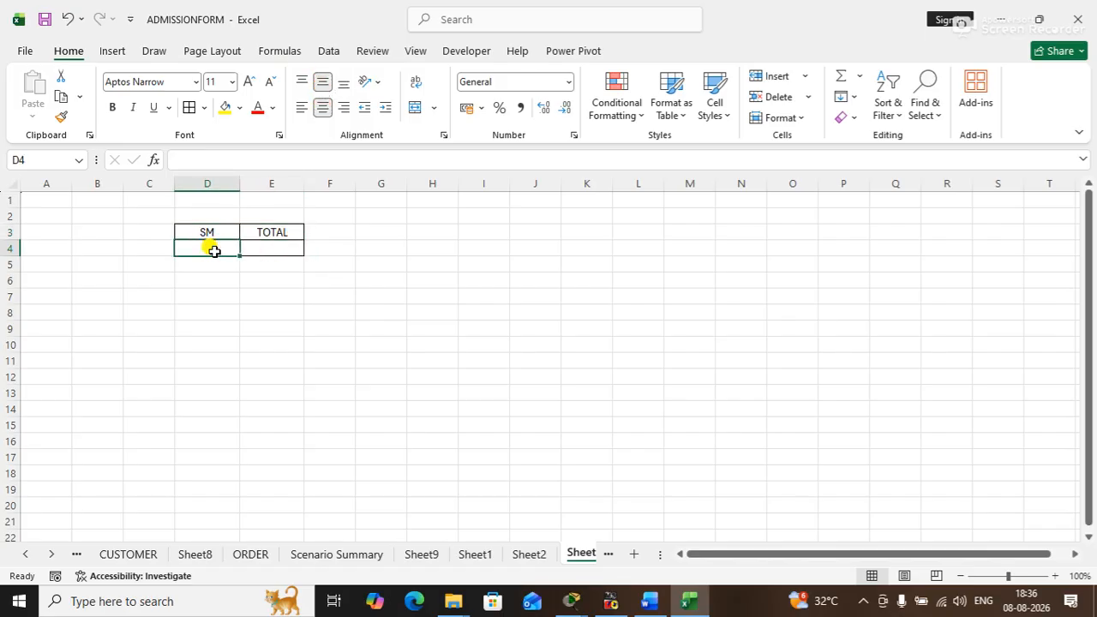
text(MUKESH)
key(Tab)
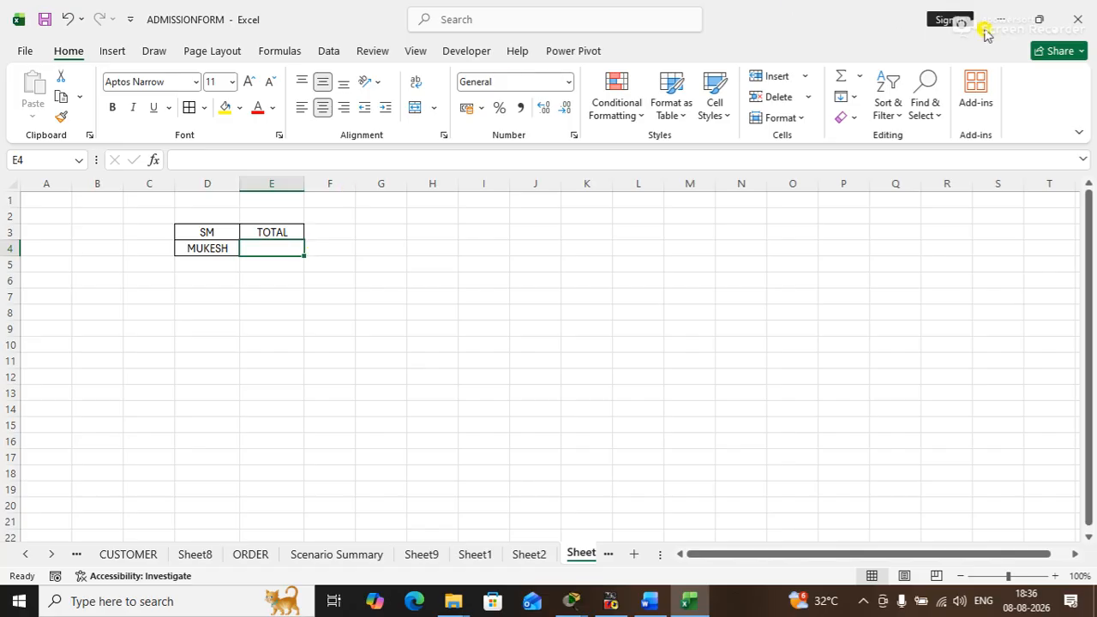
- Open the STOCK workbook from the Desktop to view its JAN table, and close it again
click(1014, 26)
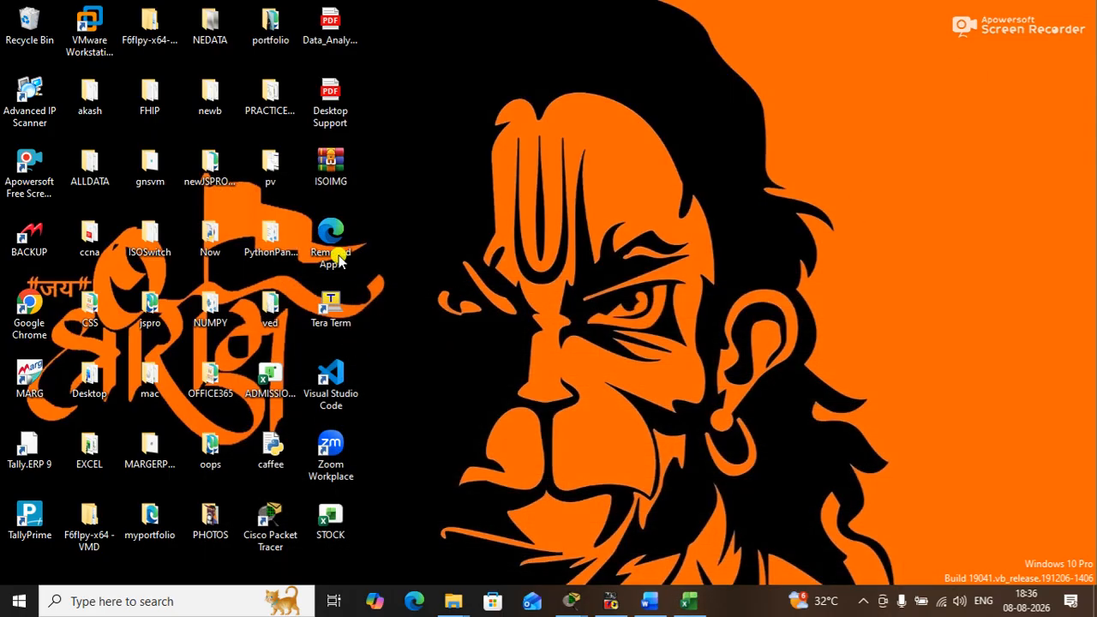
double_click(332, 535)
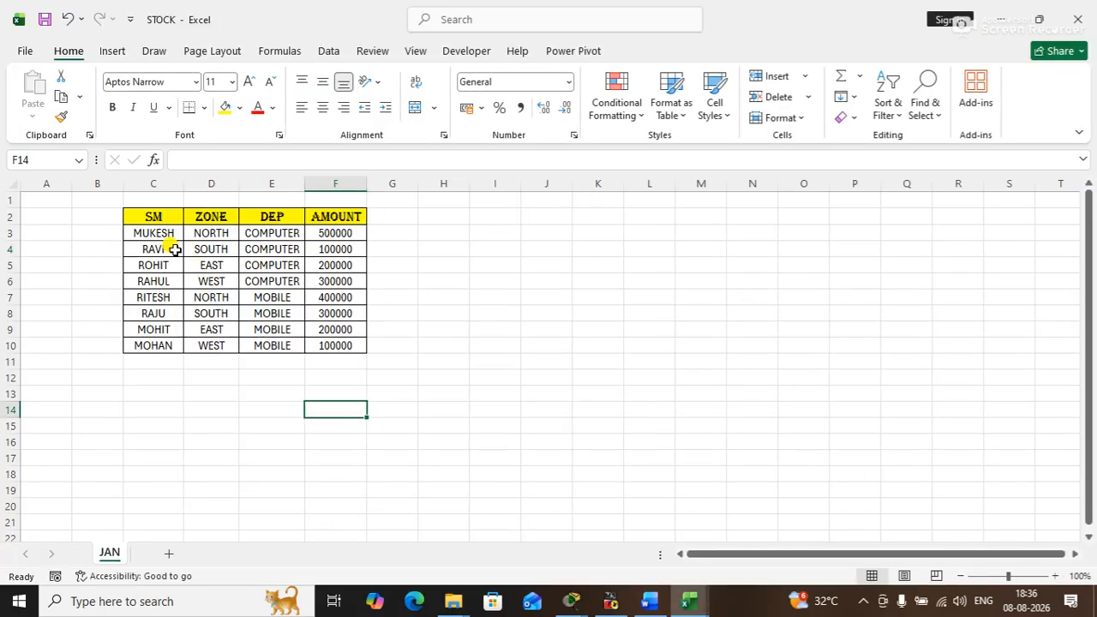
click(1081, 16)
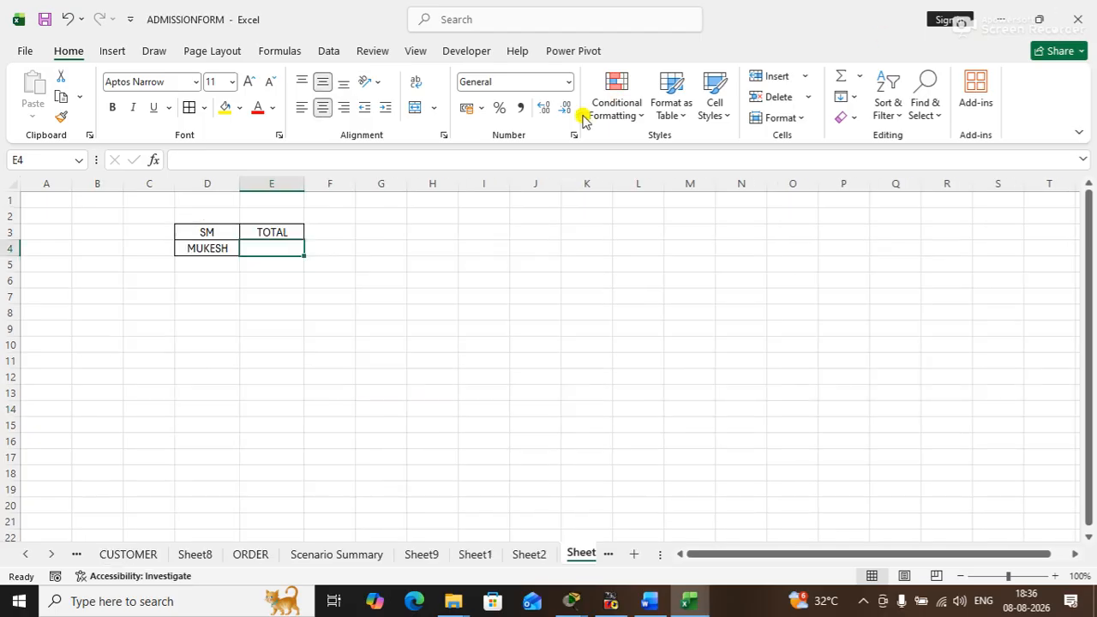
- Try starting a VLOOKUP in E4 with D4 as the lookup value, pointing to Sheet1 and removing that reference
text(=)
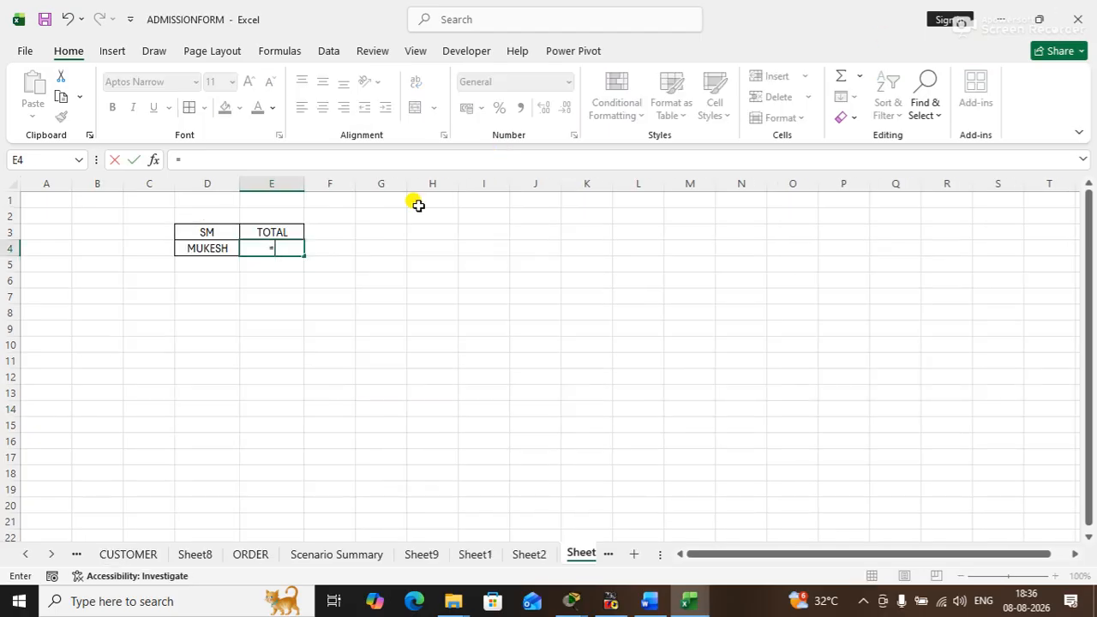
text(VL)
key(Tab)
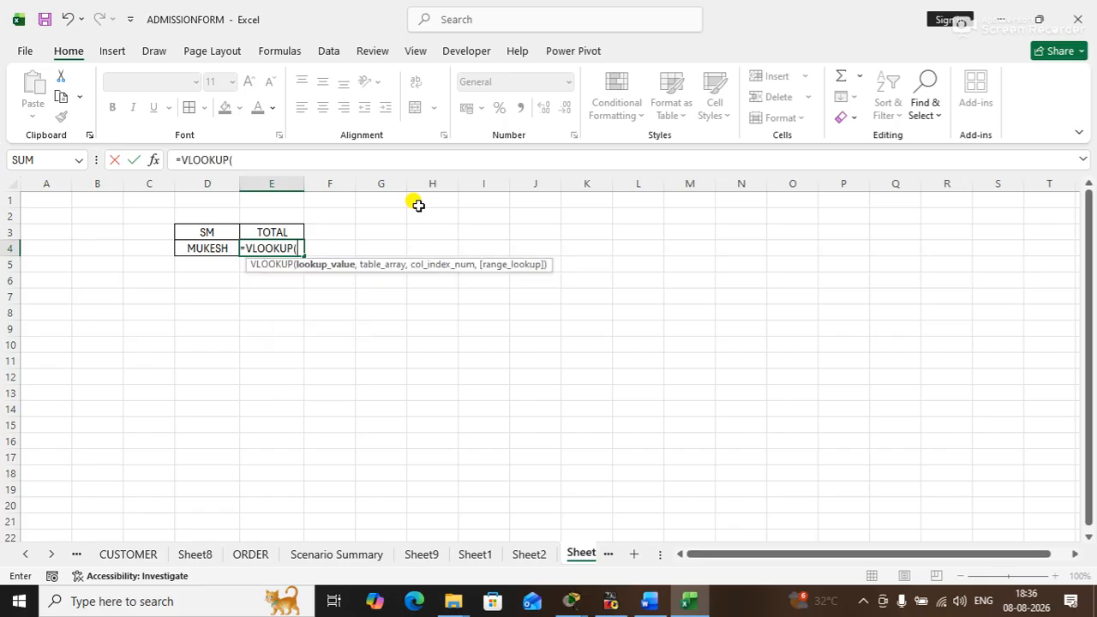
click(205, 245)
text(,)
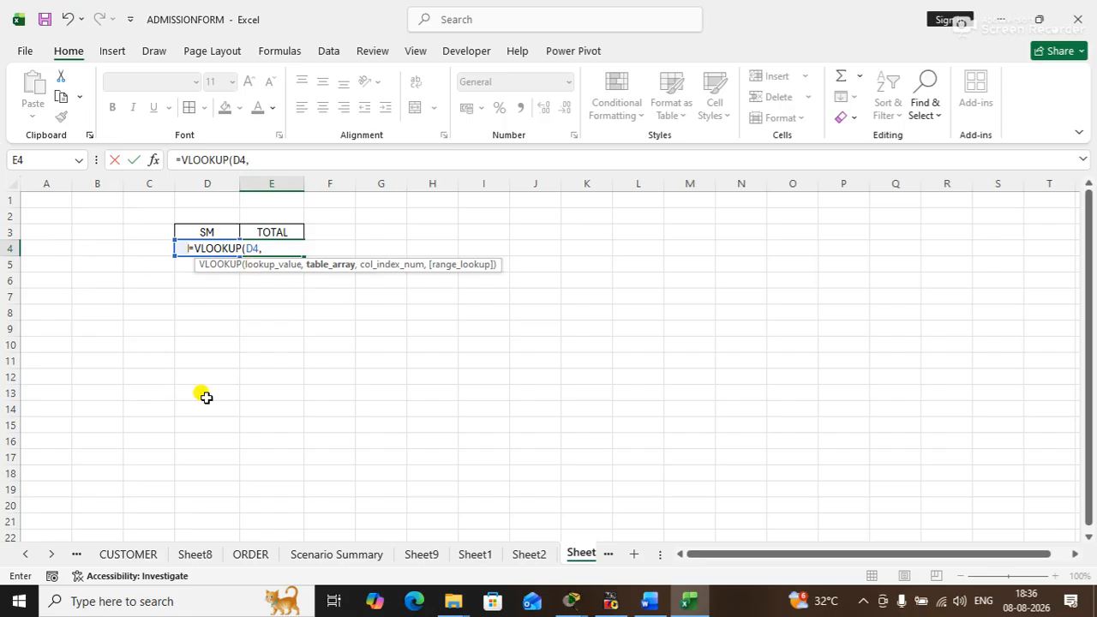
click(477, 555)
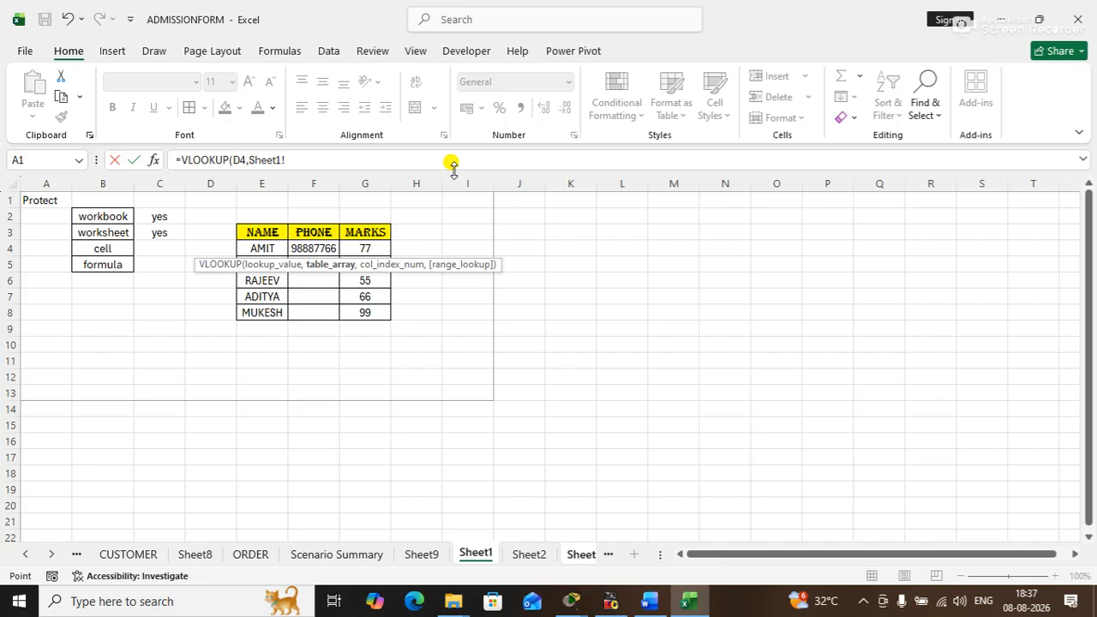
key(BackSpace)
key(BackSpace)
key(BackSpace)
key(BackSpace)
key(BackSpace)
- Try to reach the STOCK workbook for the table array while the VLOOKUP formula is still being edited
click(413, 53)
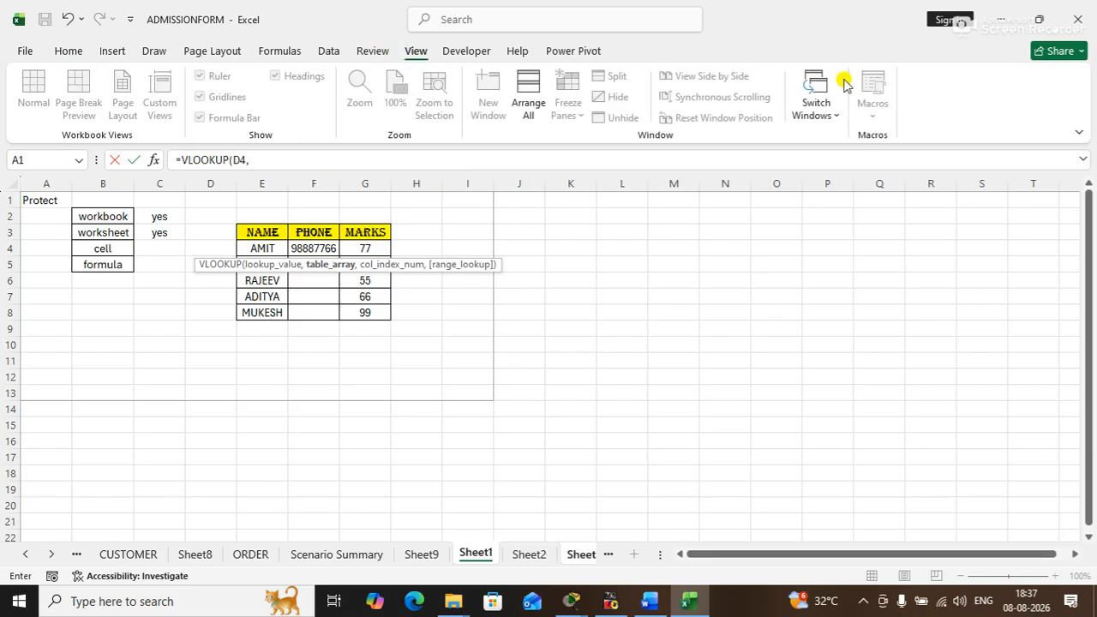
click(825, 117)
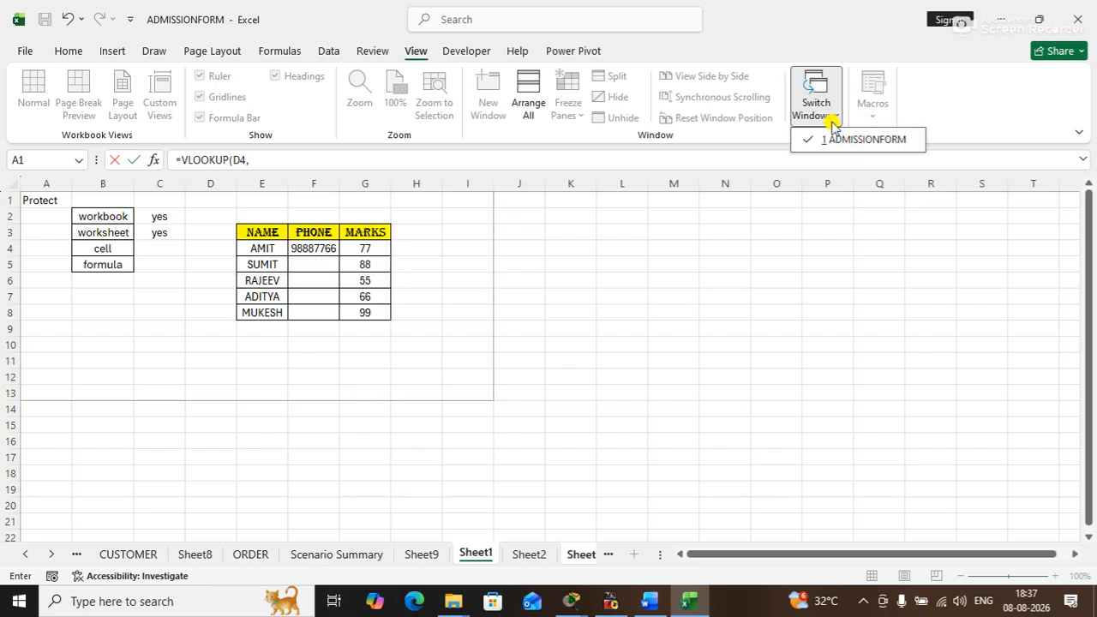
click(997, 18)
double_click(331, 520)
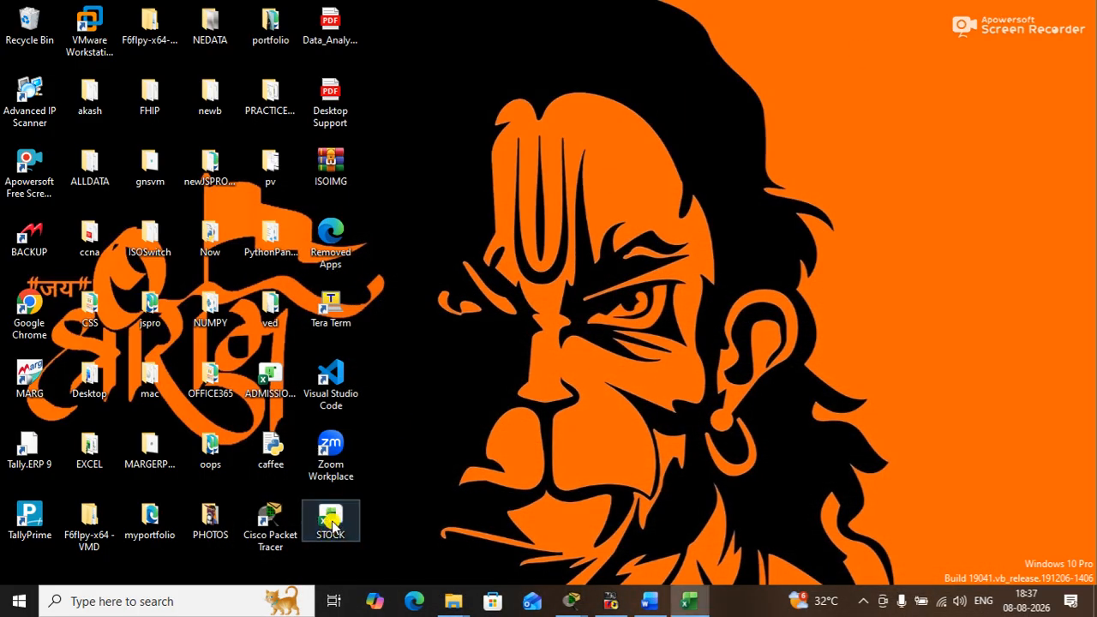
click(688, 602)
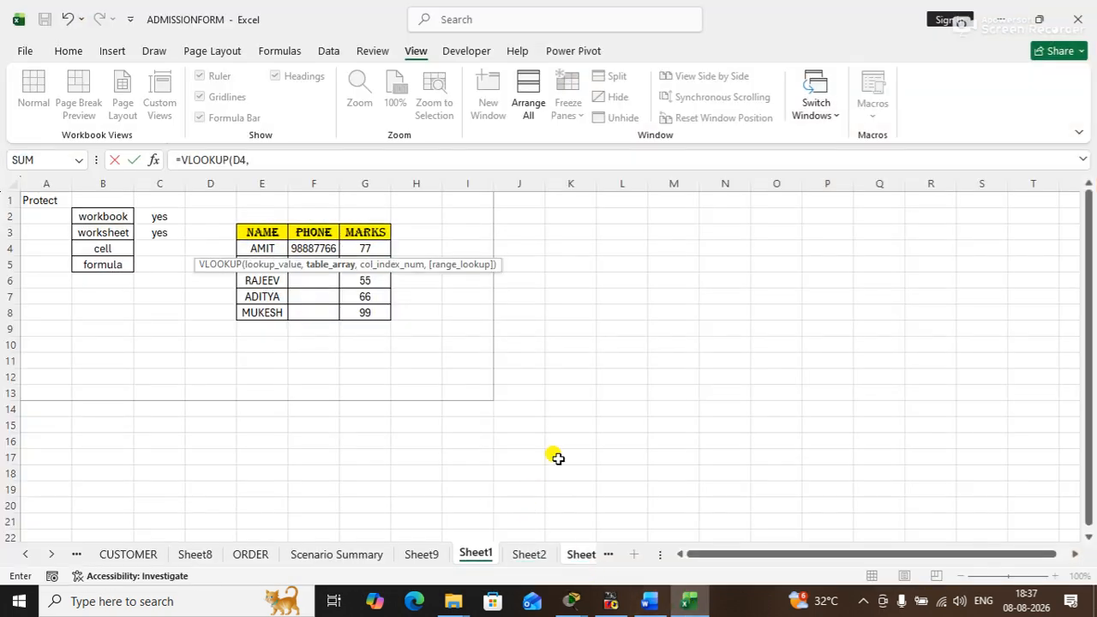
click(255, 157)
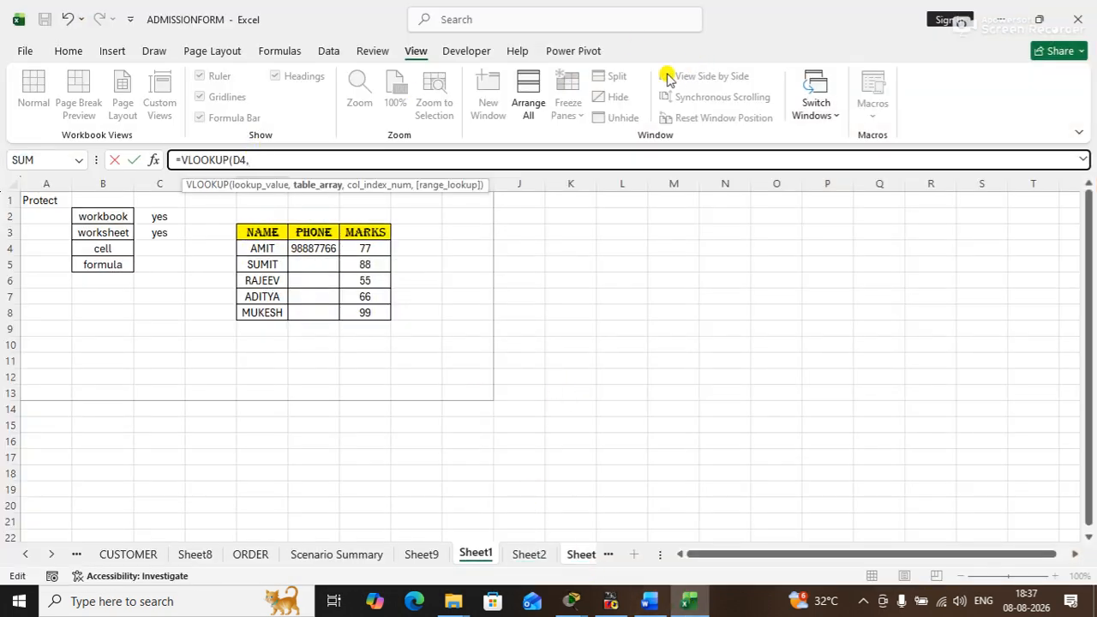
click(818, 116)
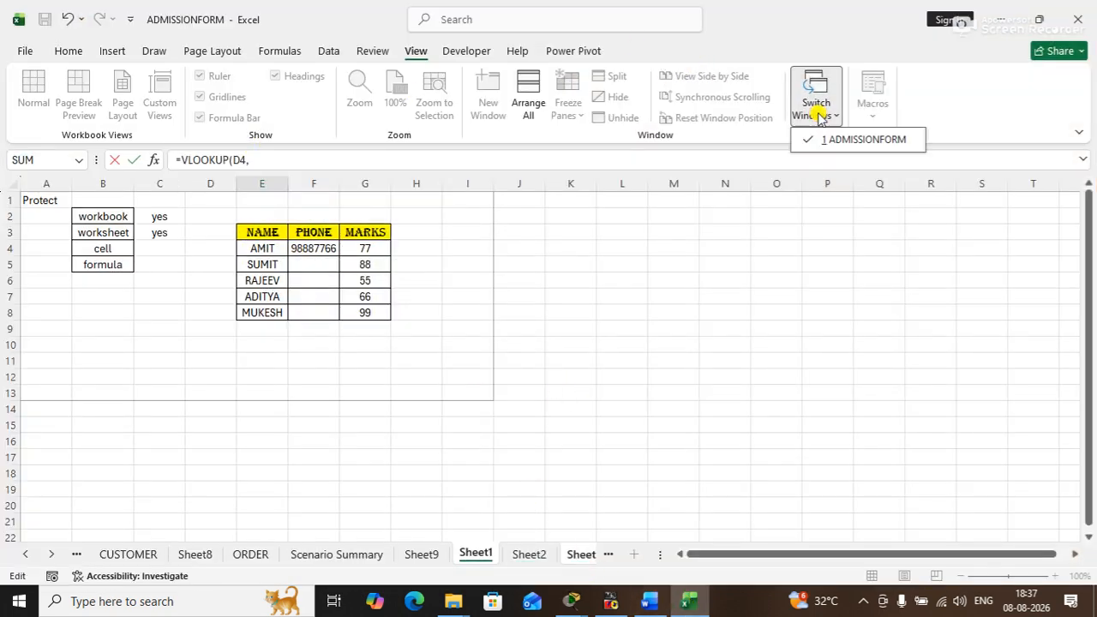
click(996, 19)
click(692, 602)
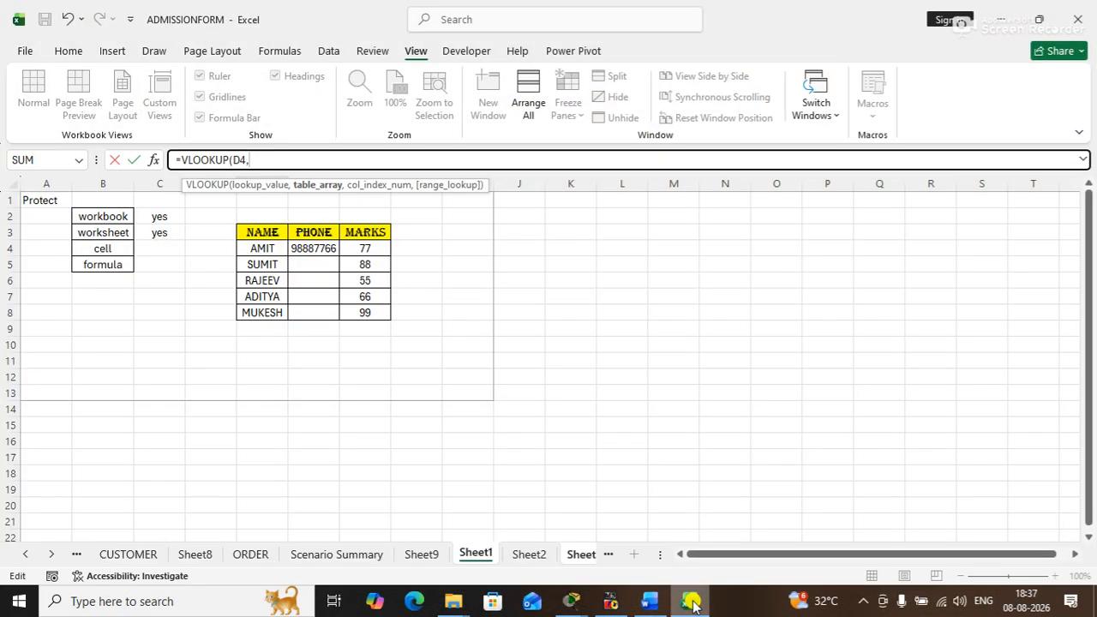
click(693, 603)
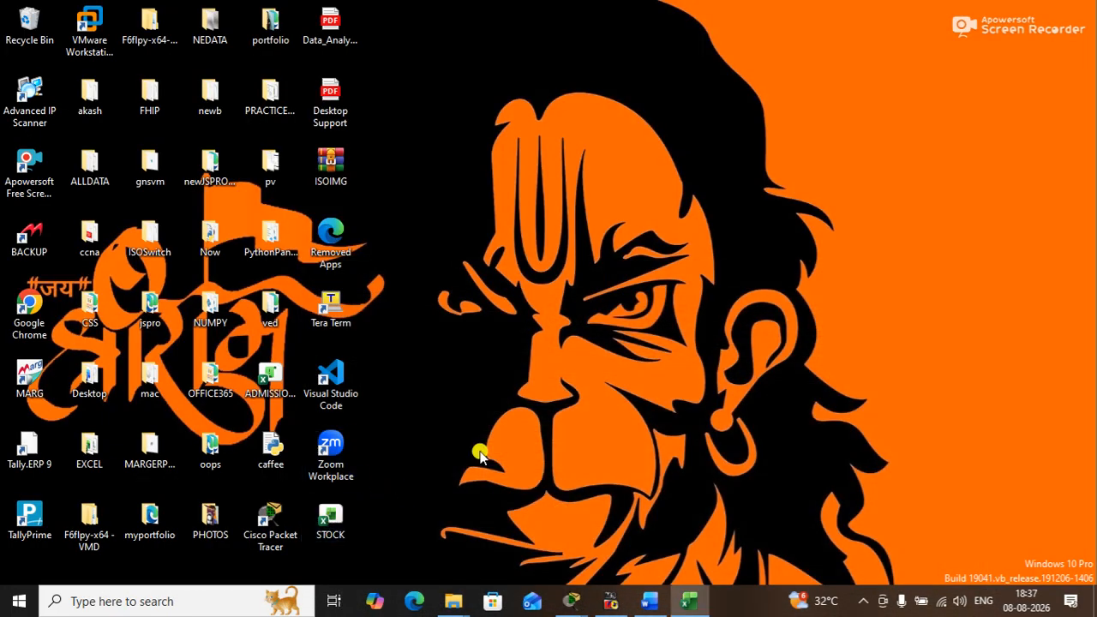
click(690, 602)
click(691, 602)
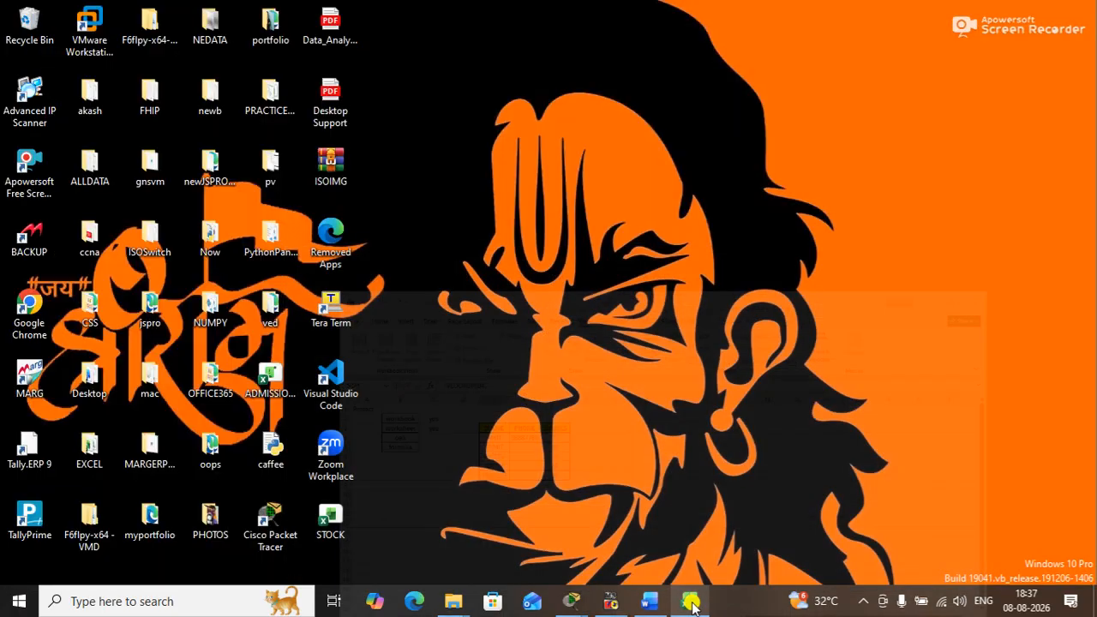
click(691, 602)
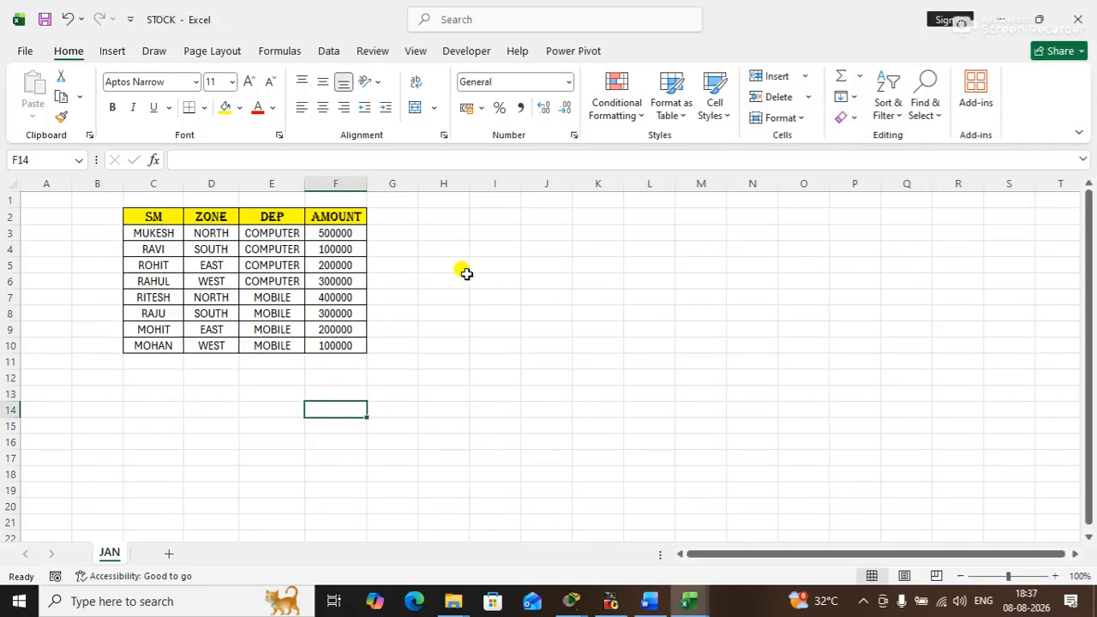
- Switch back to the ADMISSIONFORM workbook and start a VLOOKUP in E4 with D4 as the lookup value
click(683, 605)
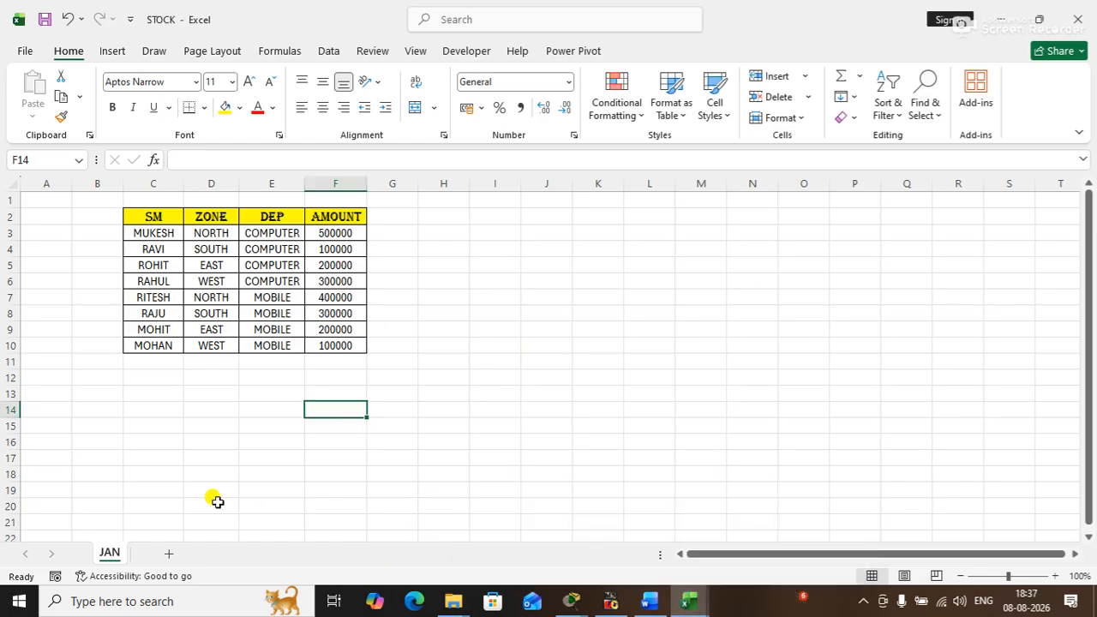
click(688, 602)
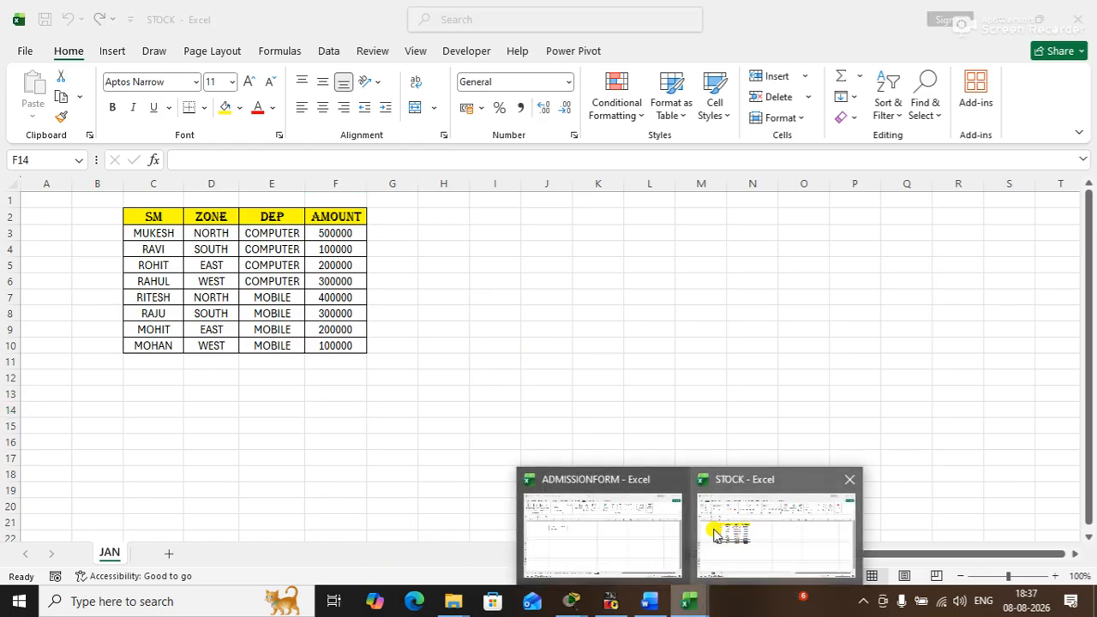
click(617, 523)
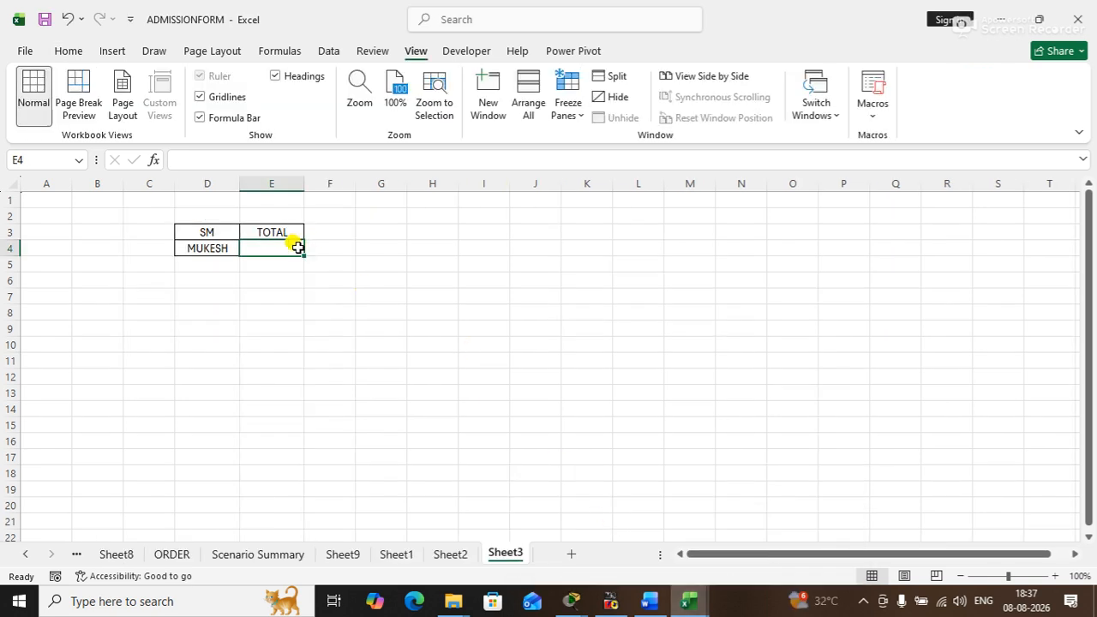
text(=VLOOKUP()
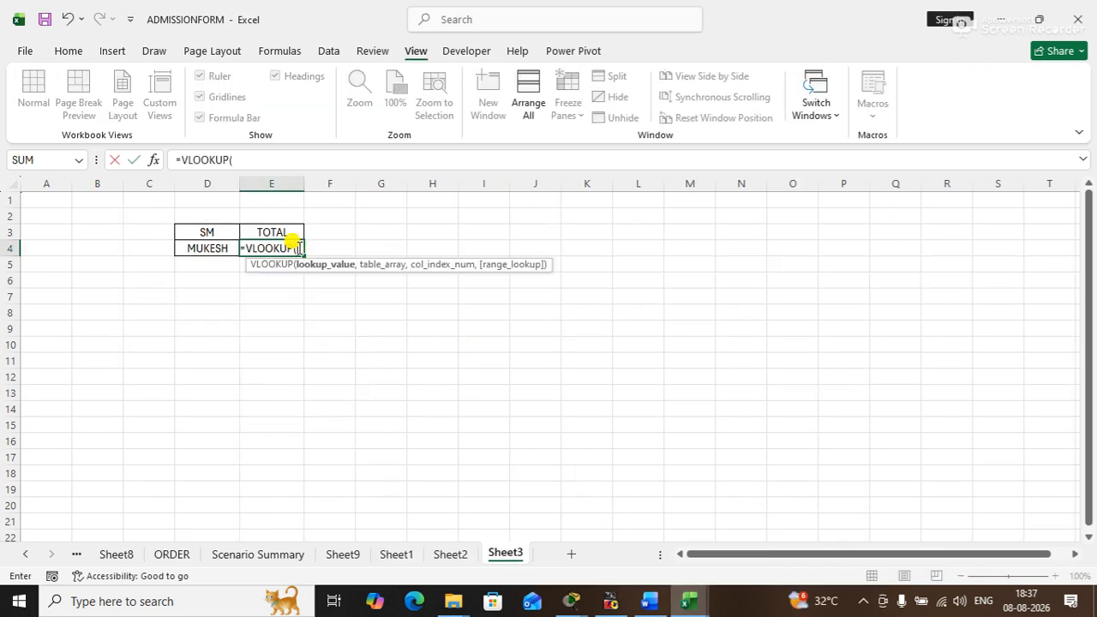
click(200, 248)
text(,)
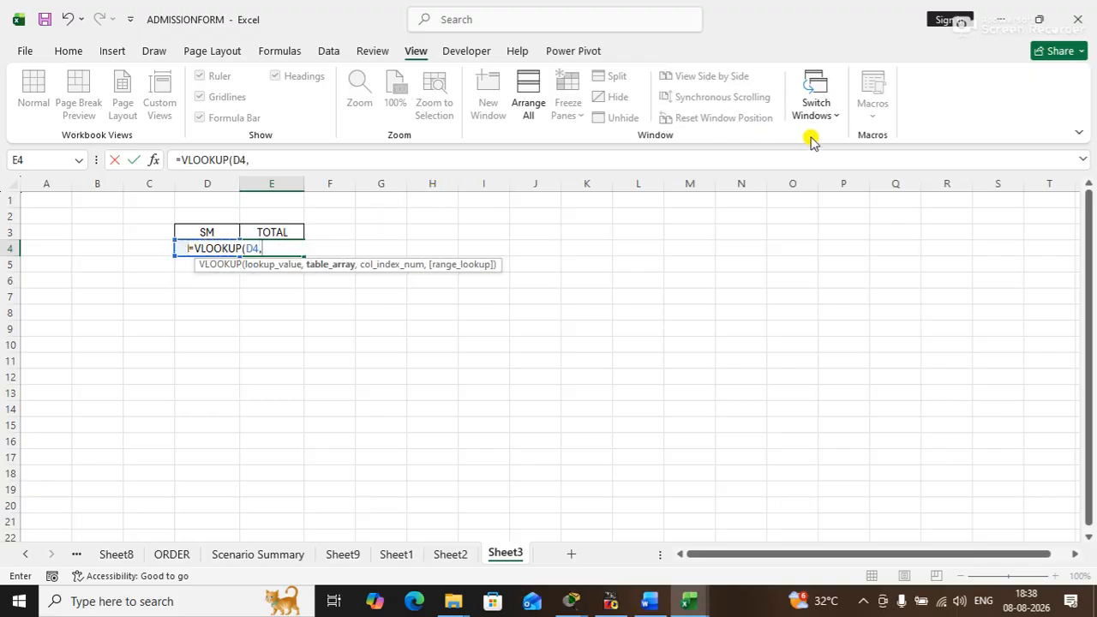
- Switch to the STOCK workbook and use C2:F10 on its JAN sheet as the VLOOKUP table array
click(829, 116)
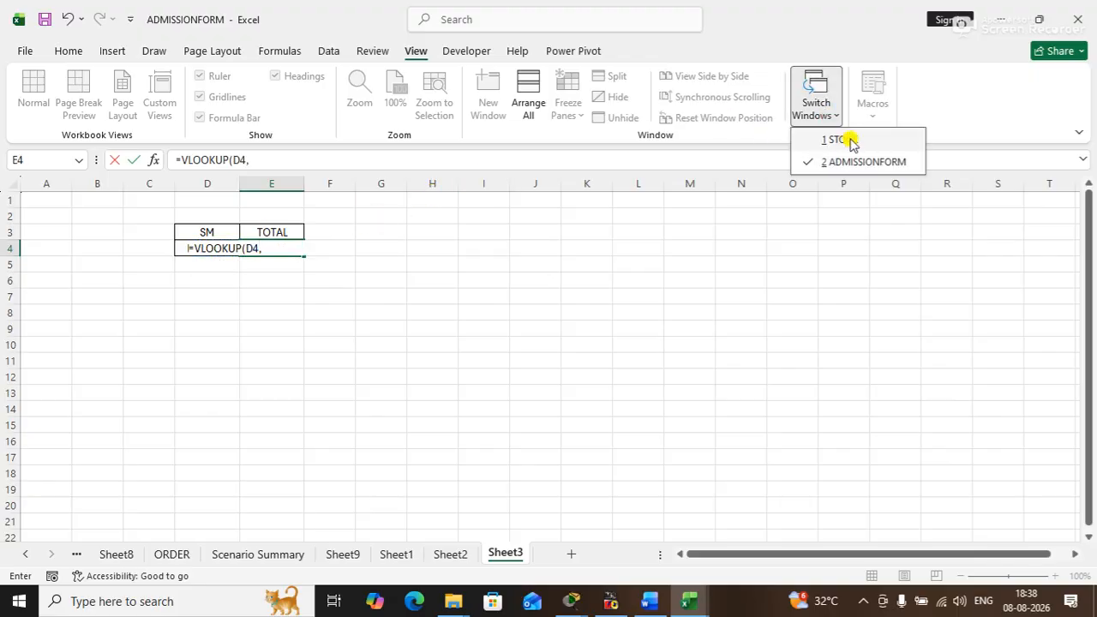
click(851, 142)
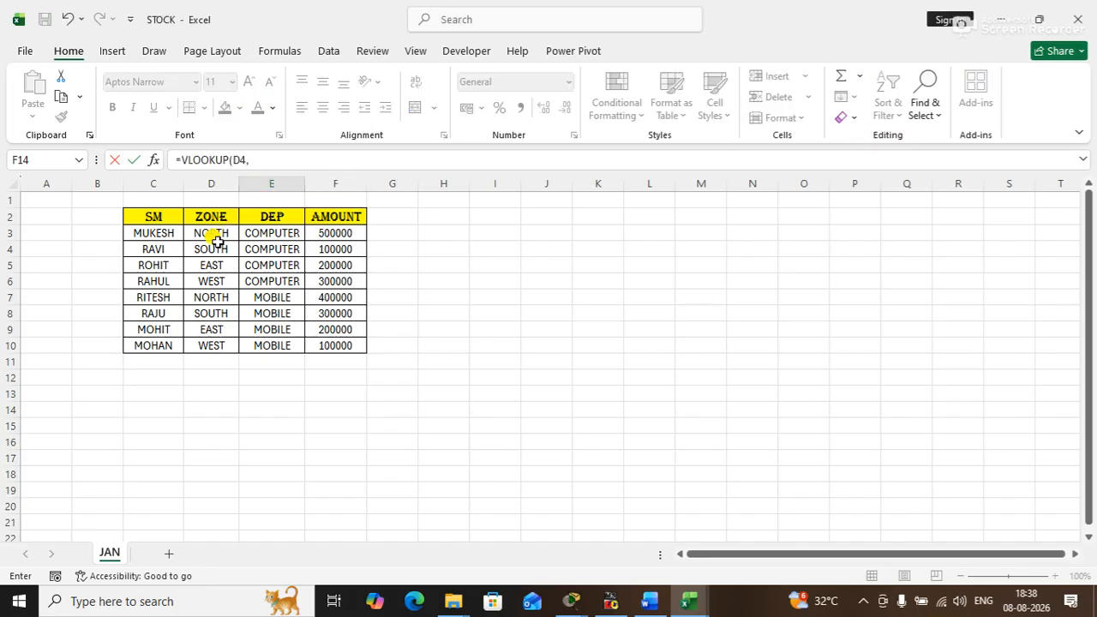
drag(155, 219, 361, 338)
text(,)
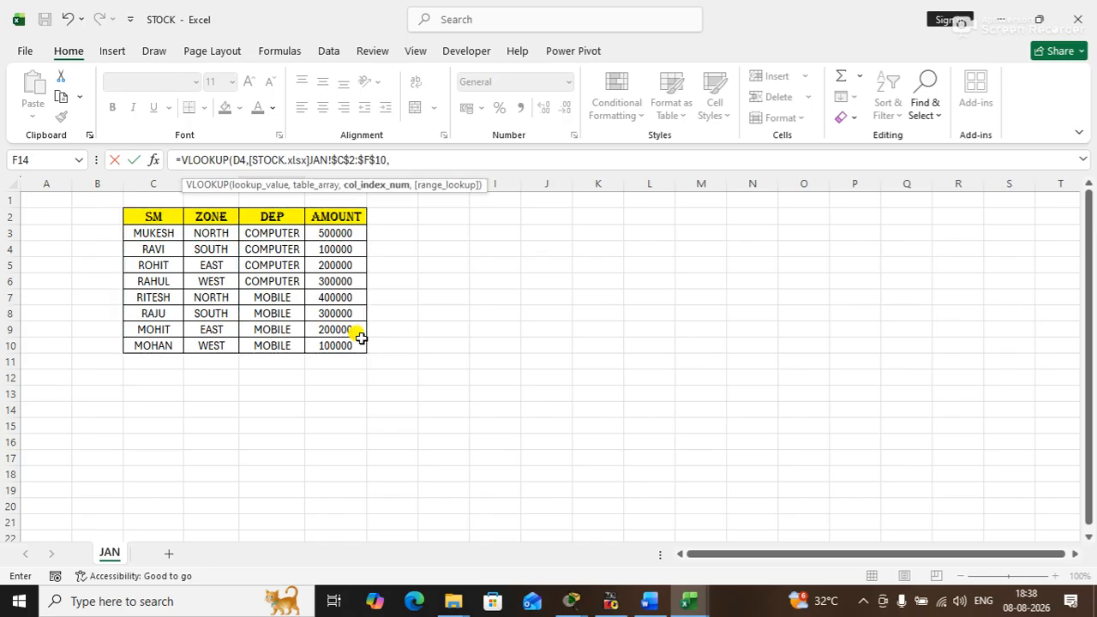
text(4,0)
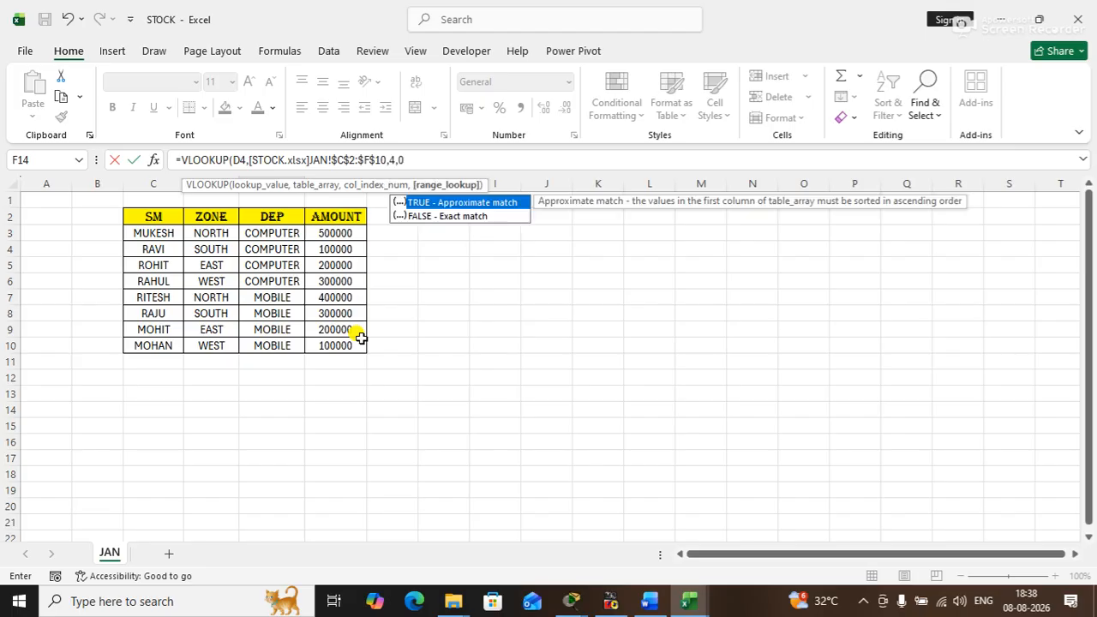
text())
- Complete the VLOOKUP in E4 with column index 4 and 0 for an exact match
key(Return)
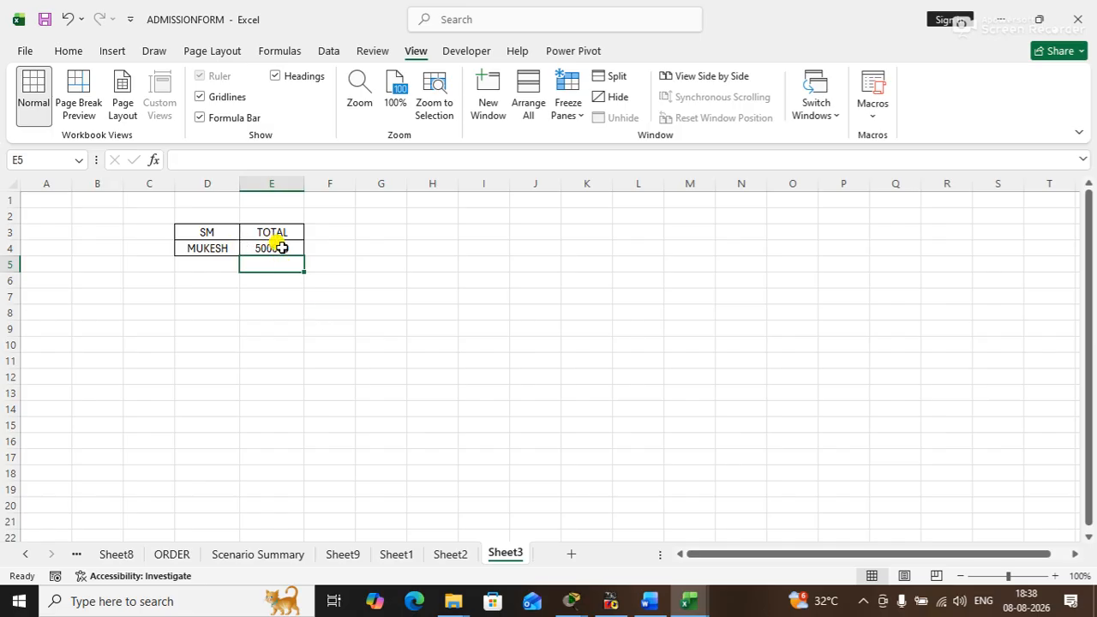
- Switch to the STOCK workbook to check the JAN table and return to the ADMISSIONFORM workbook
mouse_move(690, 605)
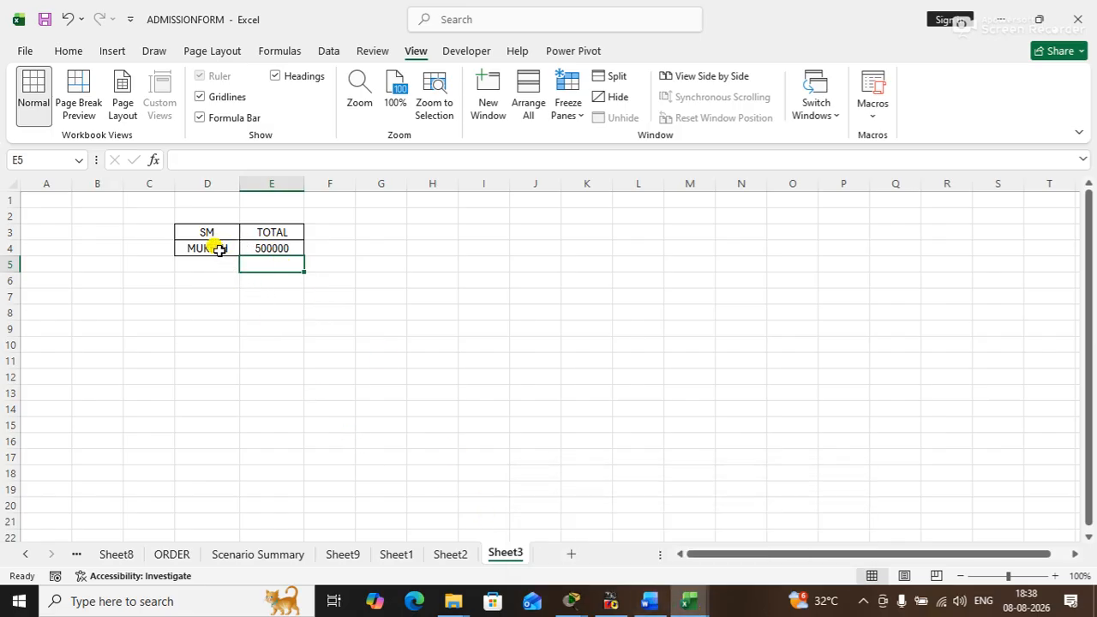
click(689, 602)
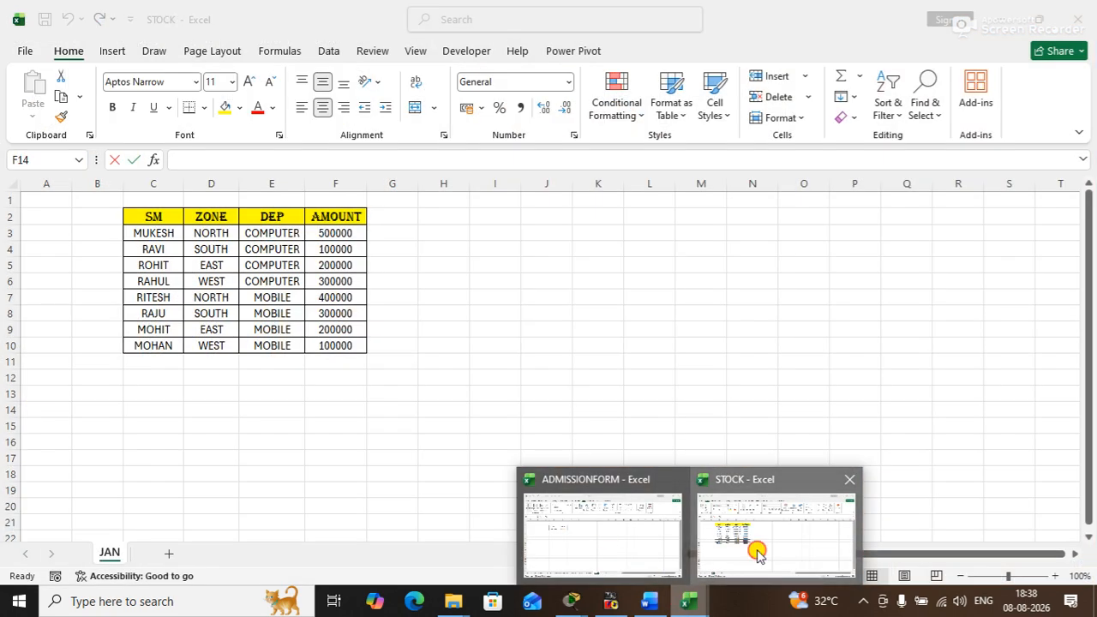
click(757, 553)
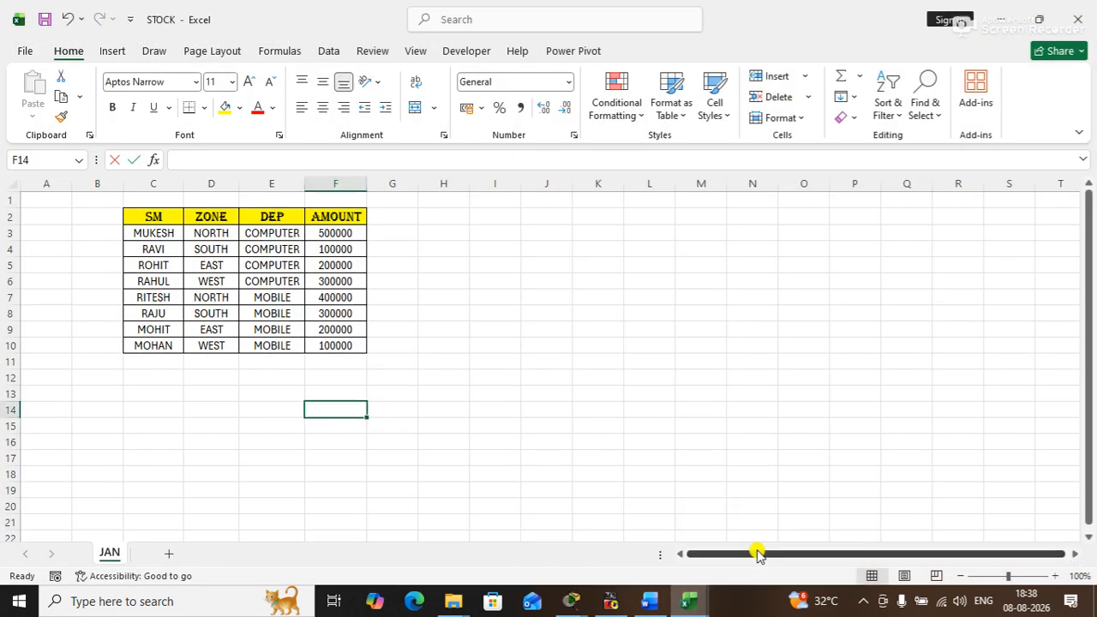
click(689, 601)
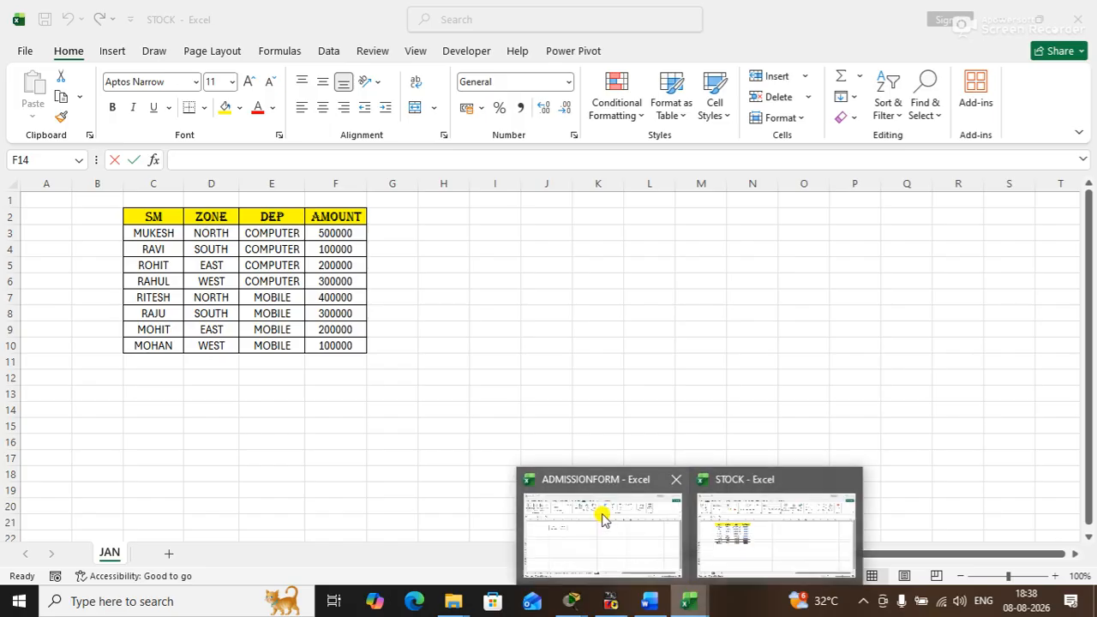
click(597, 514)
- Test the lookup by entering the SM name from row 8 of the JAN table in D4, and replace it with the row 10 name
click(215, 246)
text(RAJU)
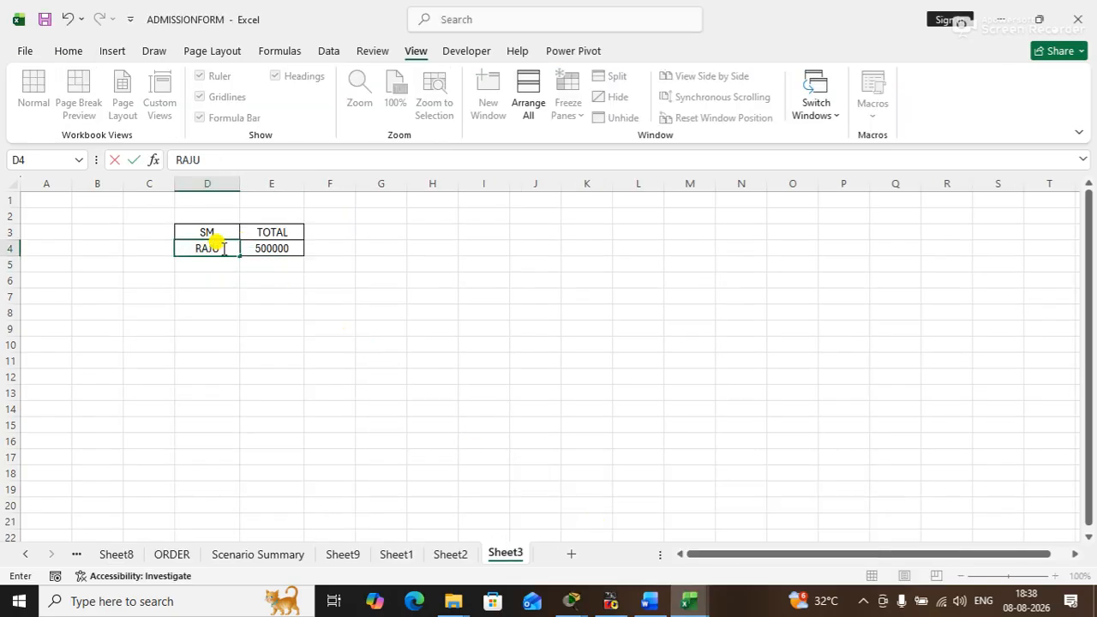
key(Return)
click(222, 248)
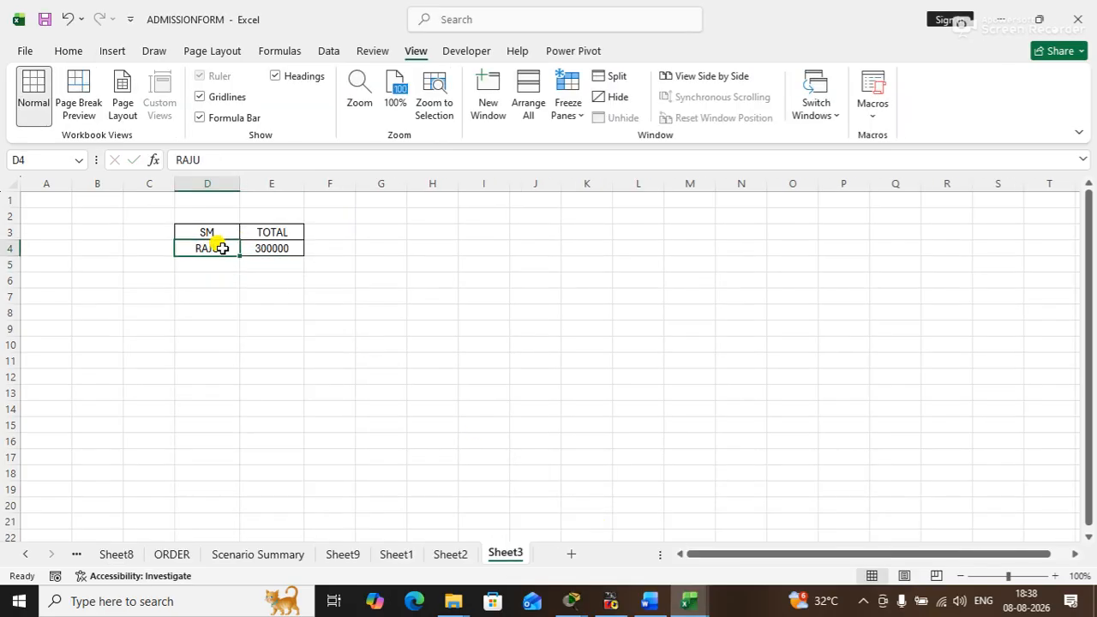
text(MOHAN)
key(Return)
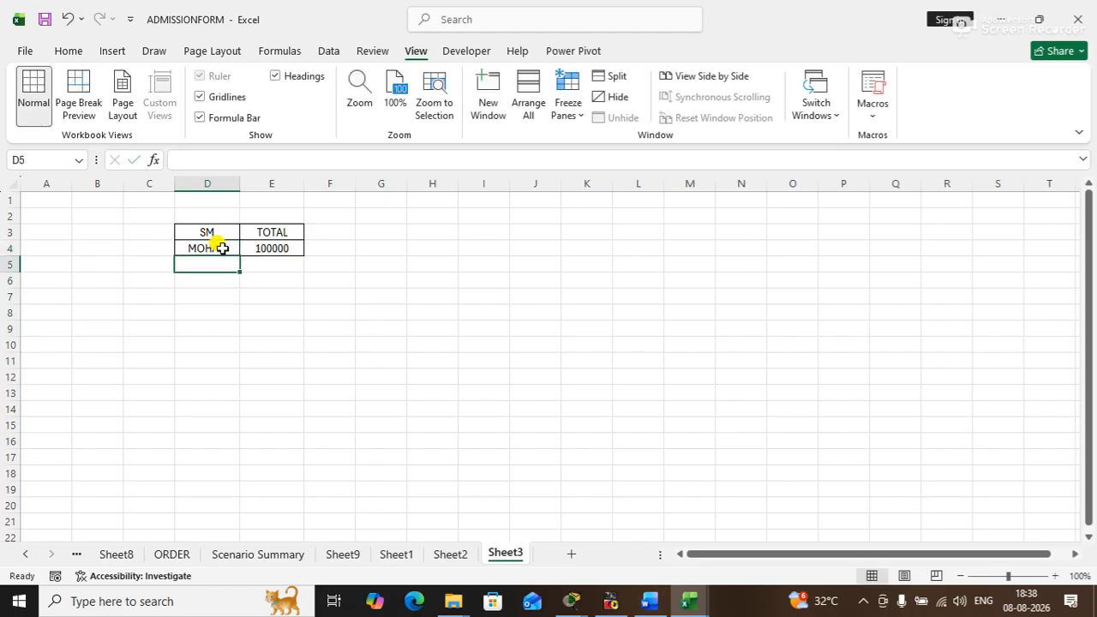
- Display the Developer commands and examine the macro recording and control insertion options
click(362, 327)
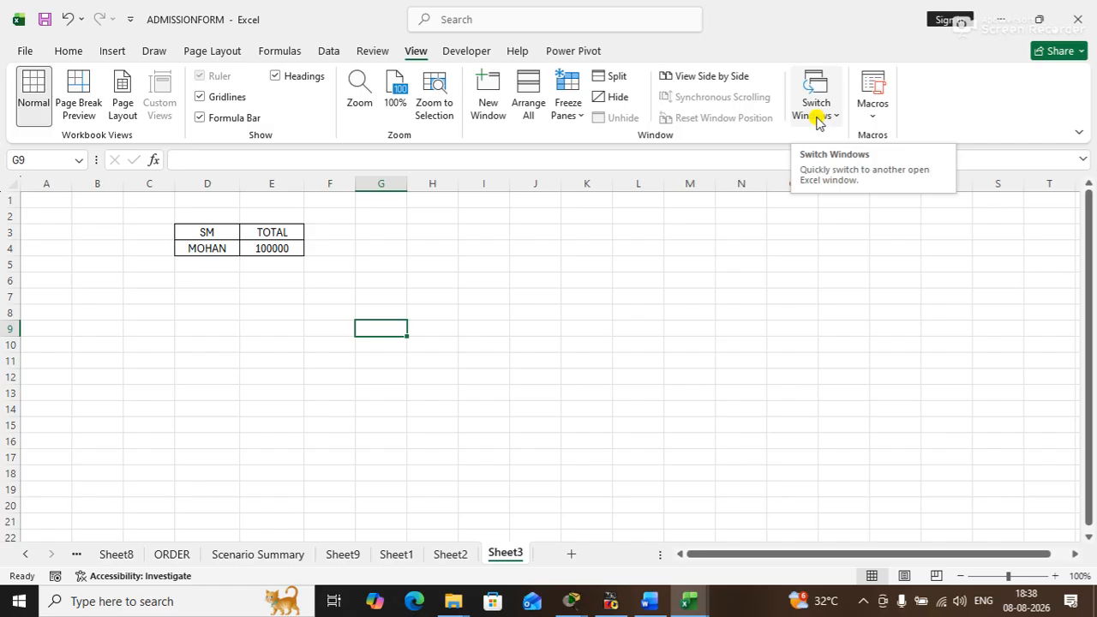
click(468, 53)
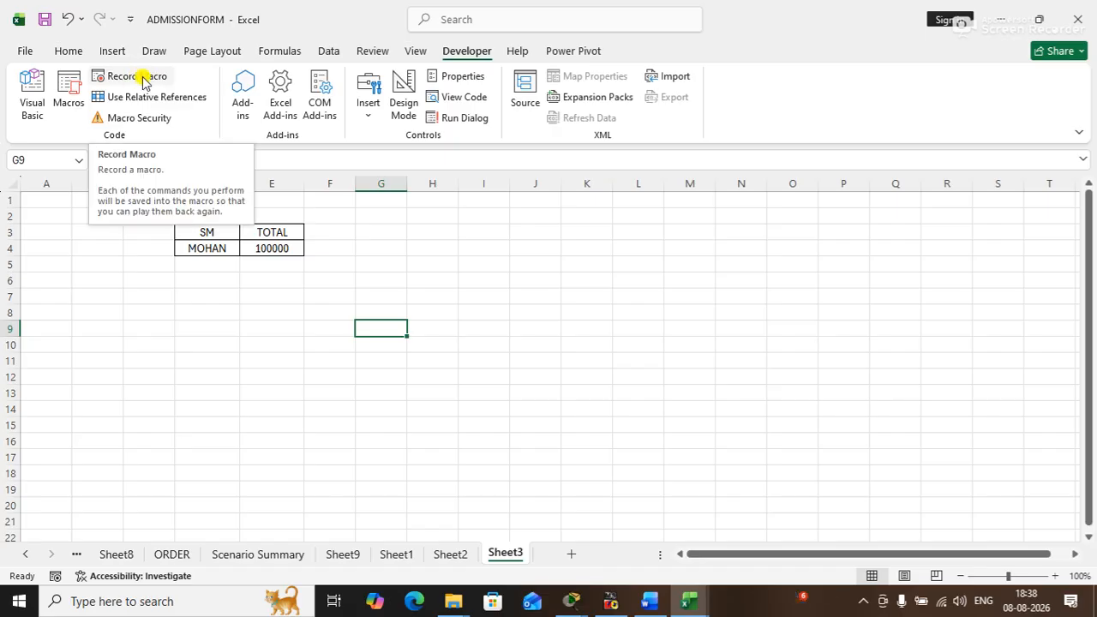
click(397, 242)
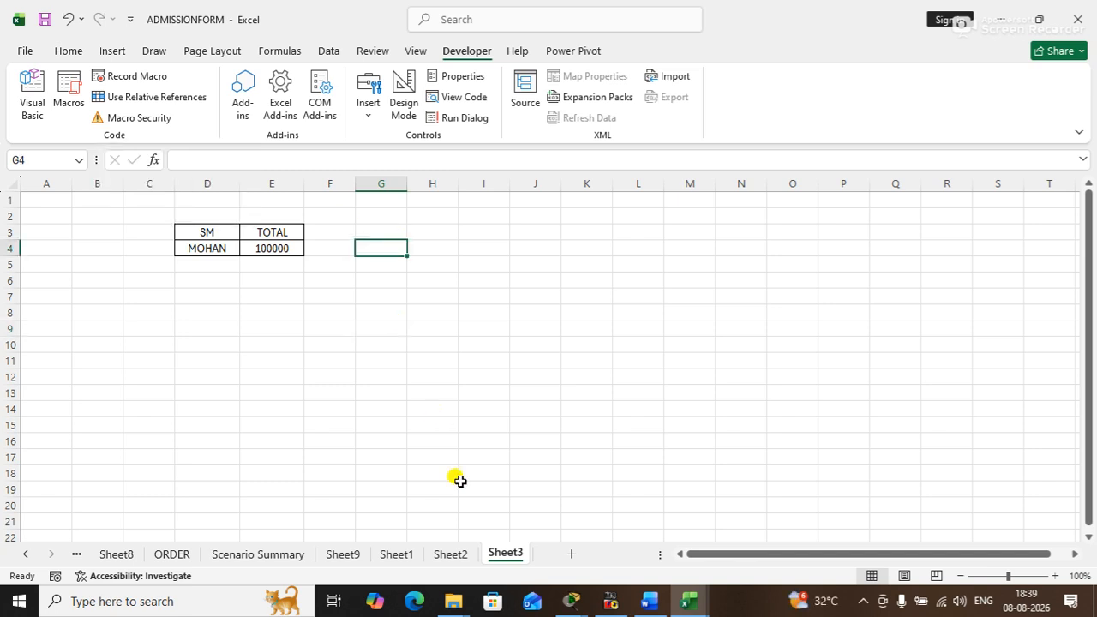
click(310, 330)
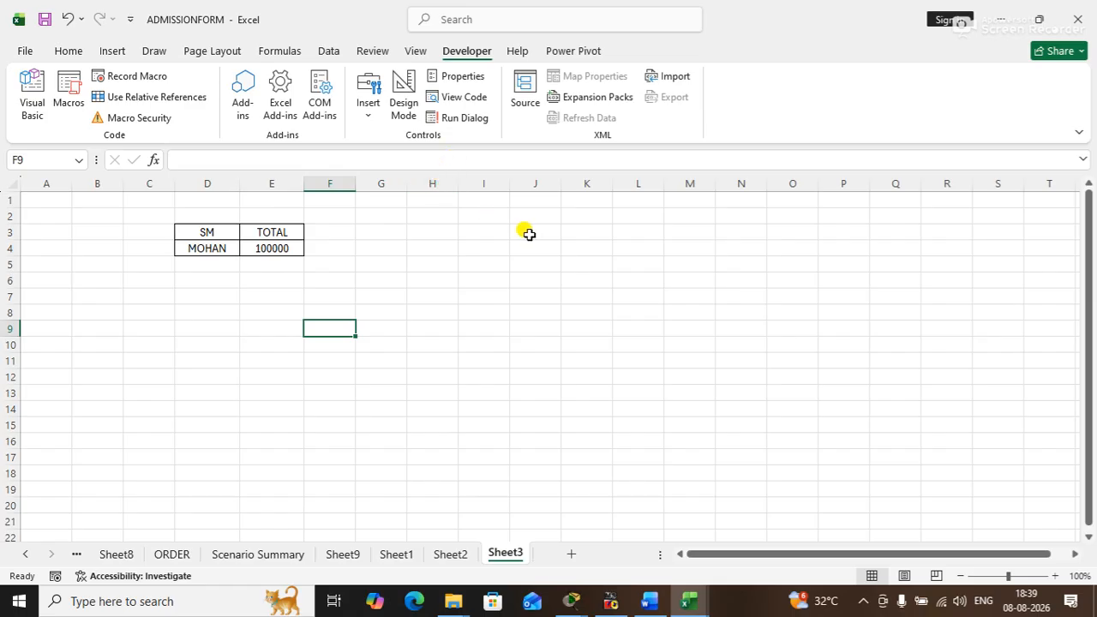
click(449, 231)
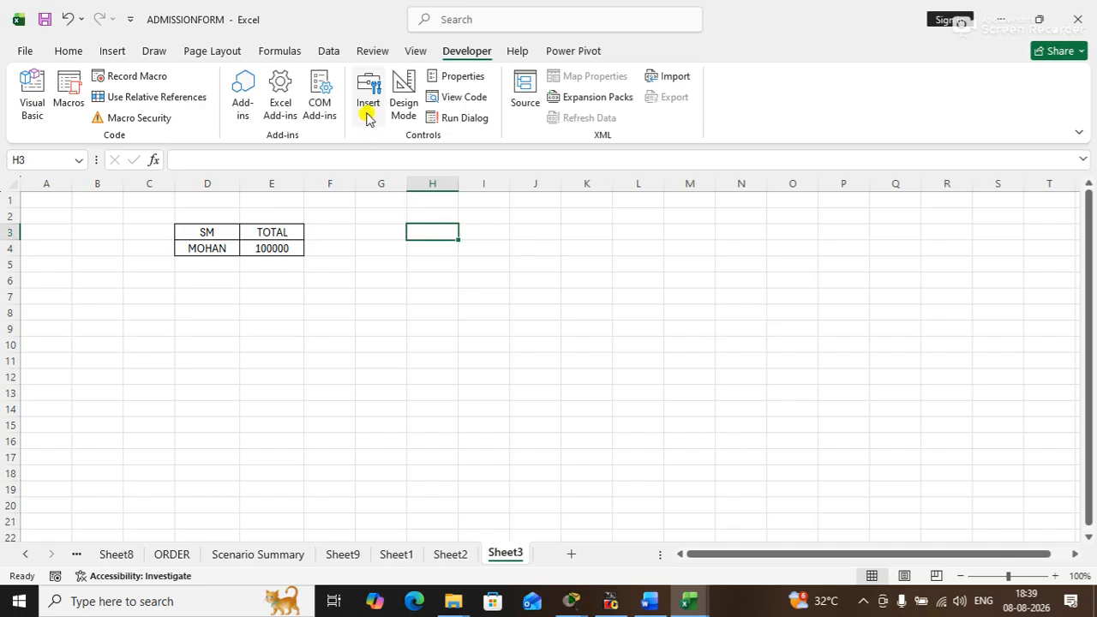
- Review the Protection, Fill, Border, Font, Alignment and Number settings in Format Cells for G6, and close the dialog without changes
click(401, 276)
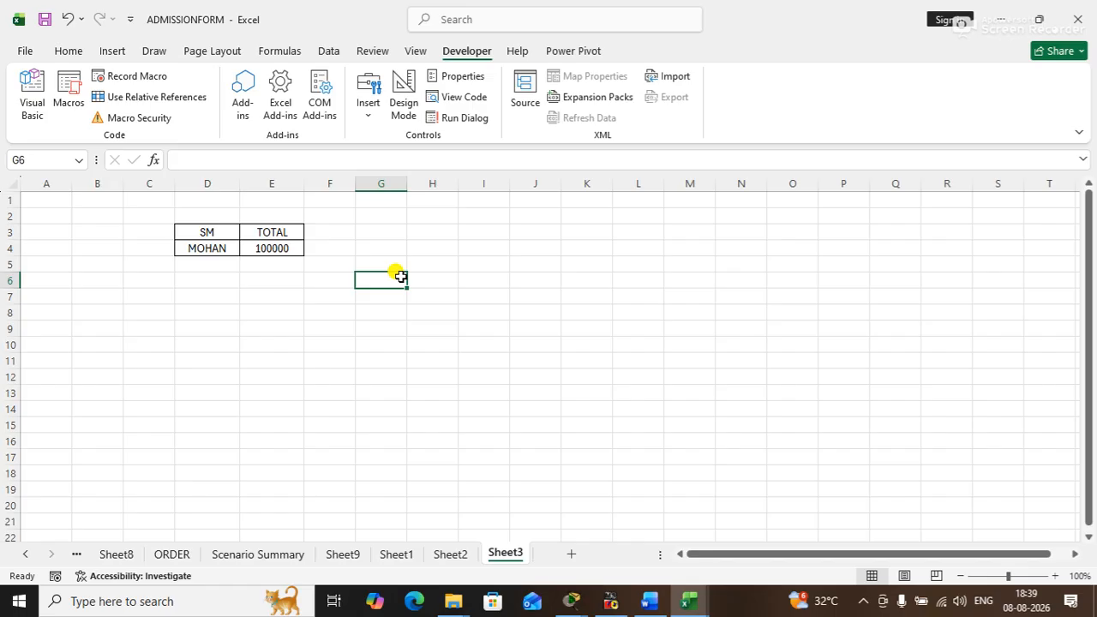
key(ctrl+1)
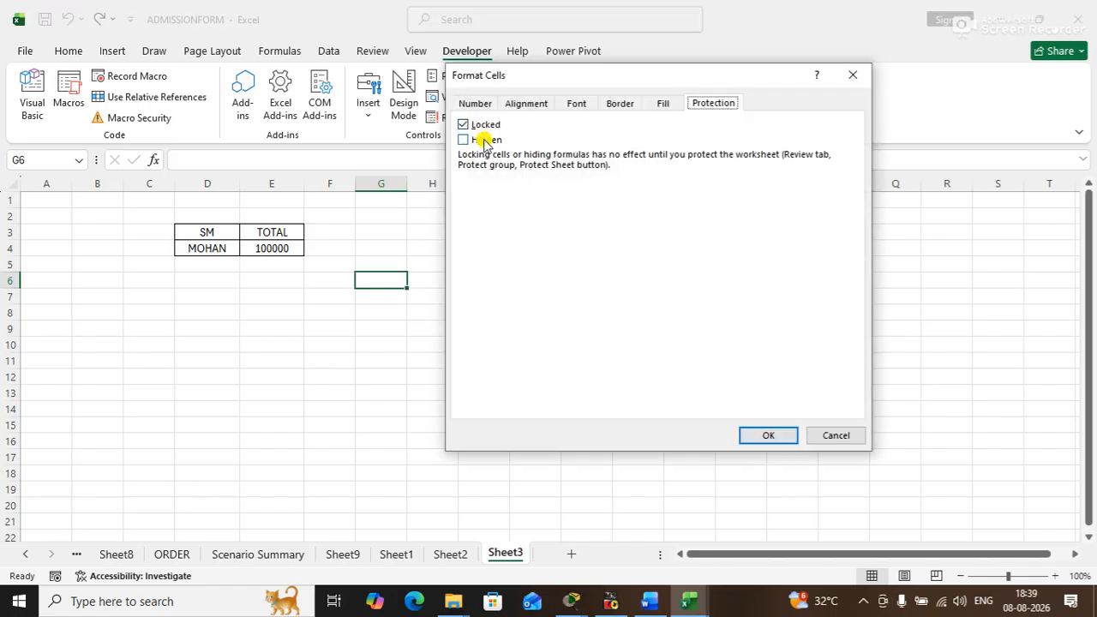
click(665, 104)
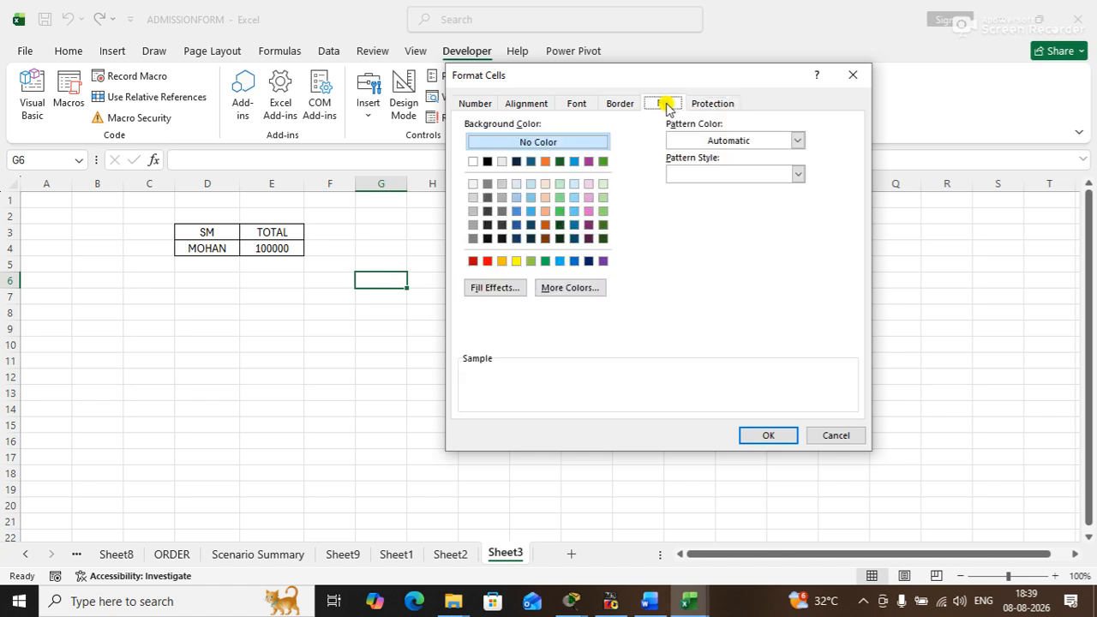
click(797, 142)
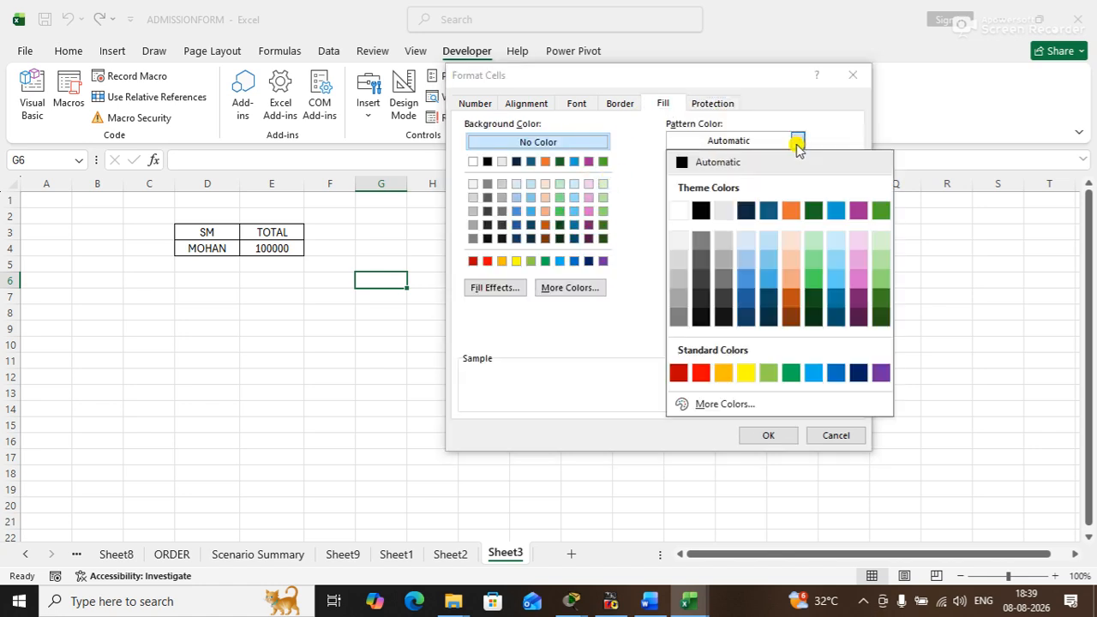
click(797, 141)
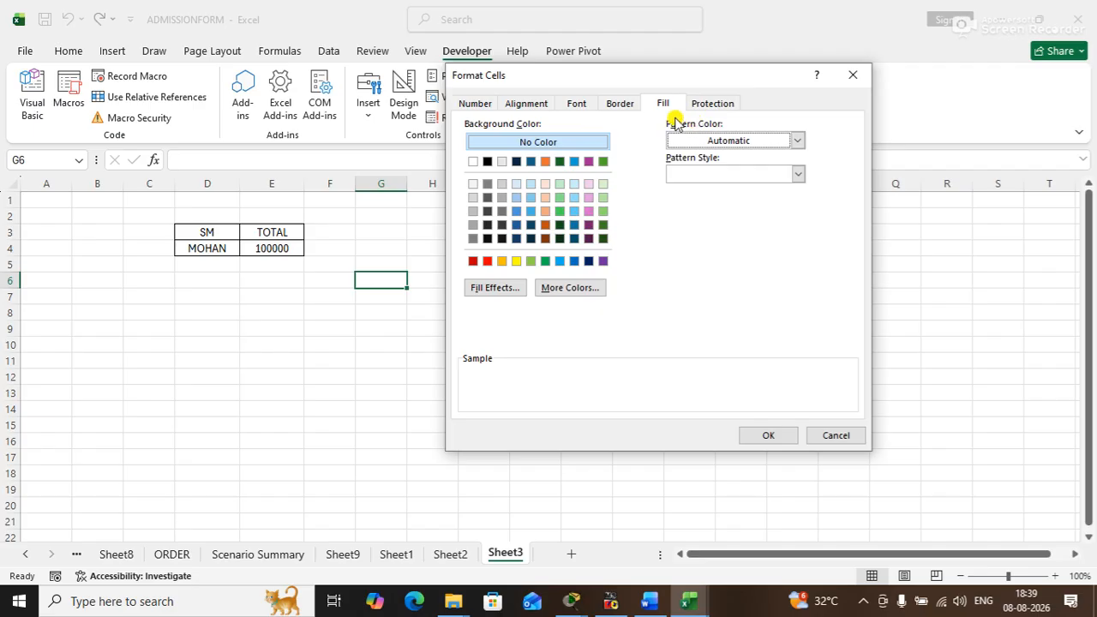
click(620, 106)
click(554, 271)
click(553, 271)
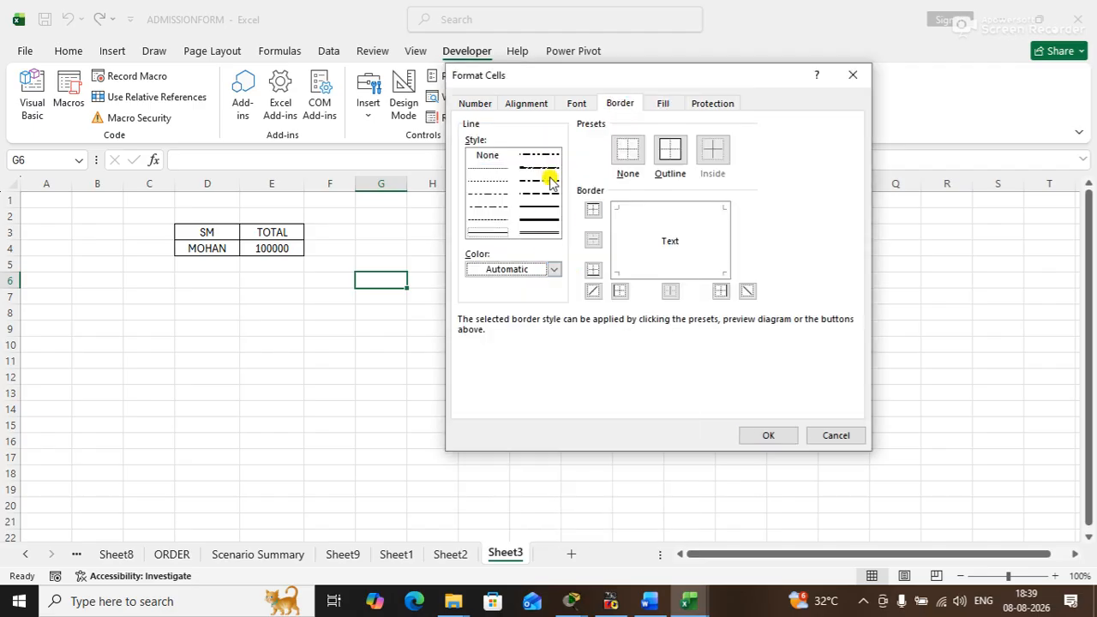
click(575, 102)
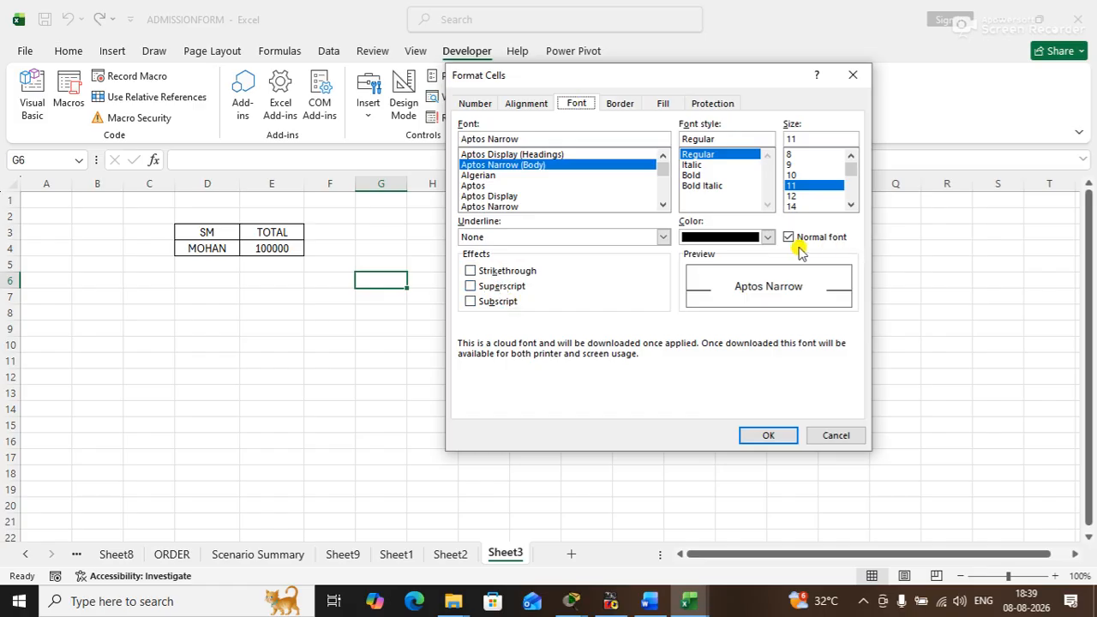
click(528, 102)
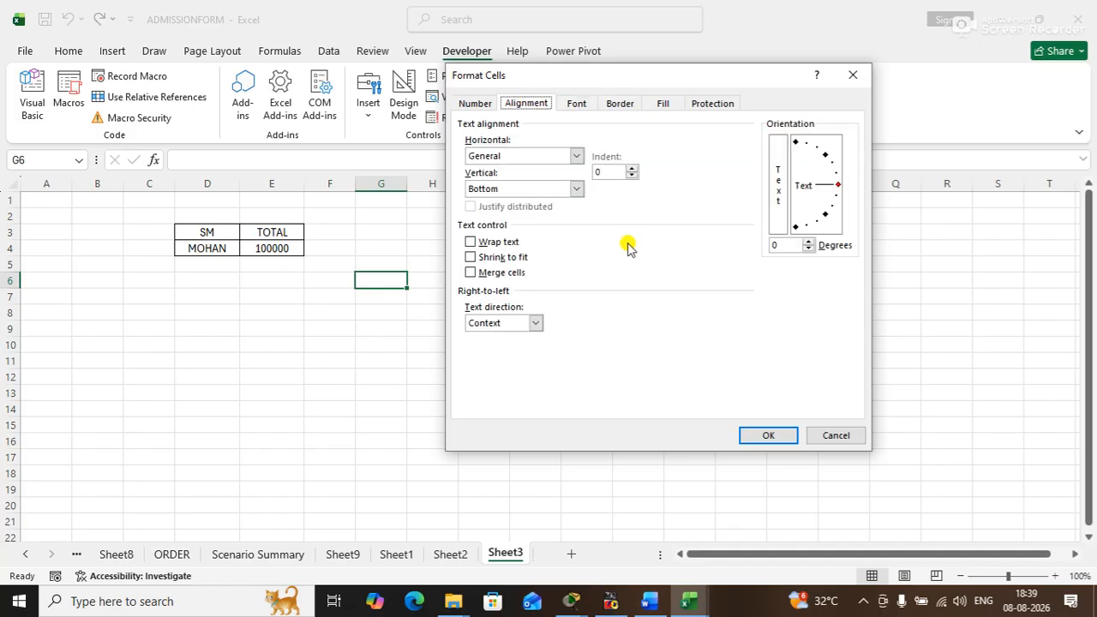
click(478, 103)
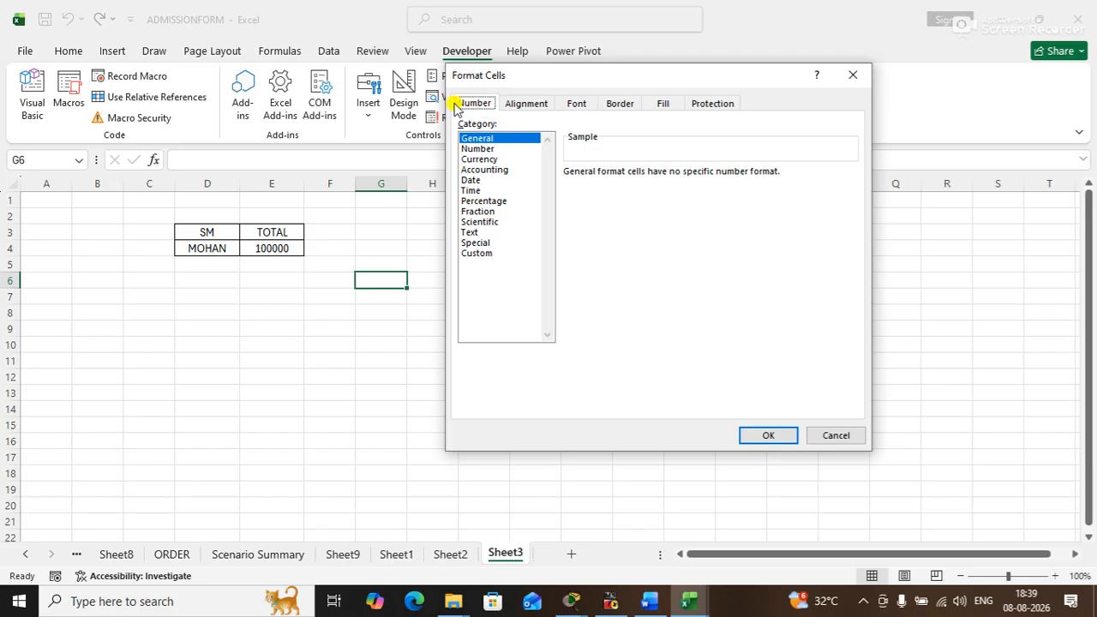
click(845, 81)
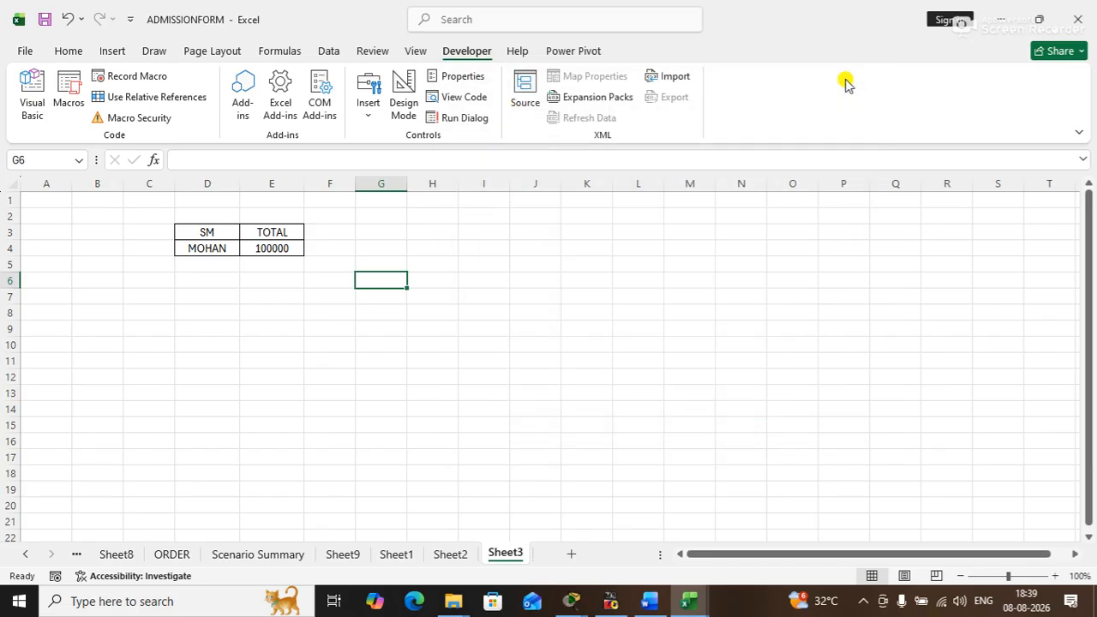
- Run sysdm.cpl to open System Properties, and place the computer name and domain change dialog beside it
key(super+r)
text(sysdm.cpl)
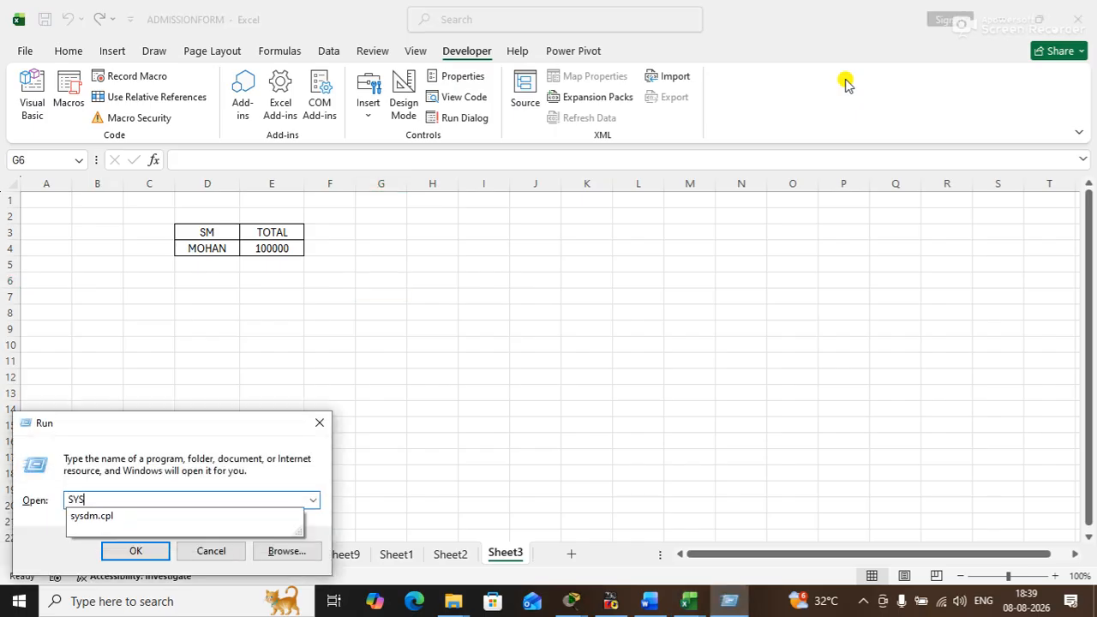
key(Return)
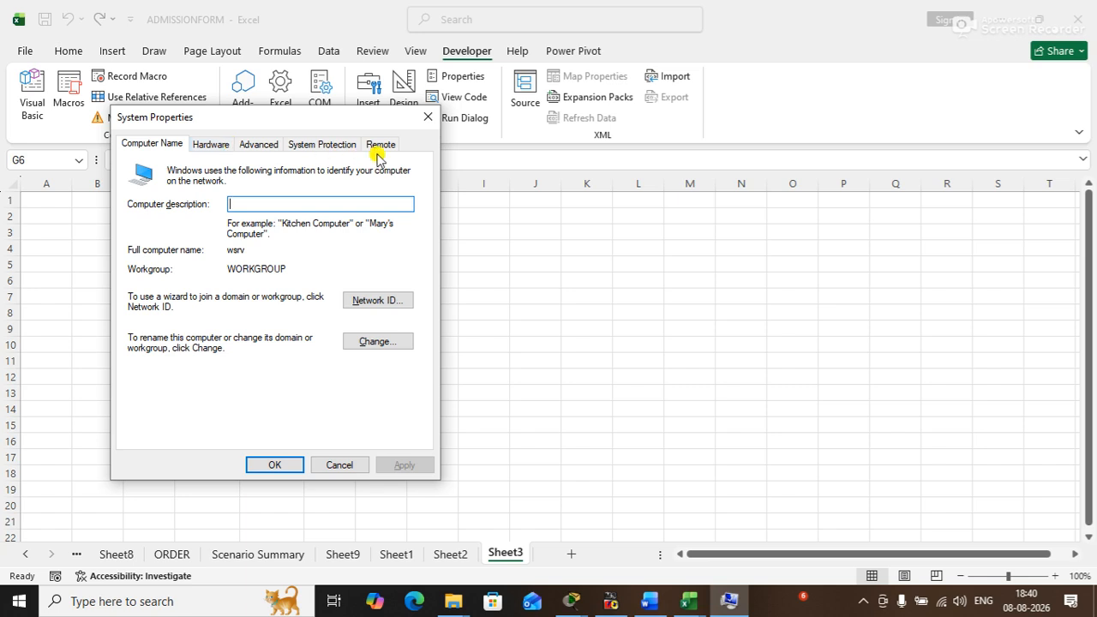
click(374, 343)
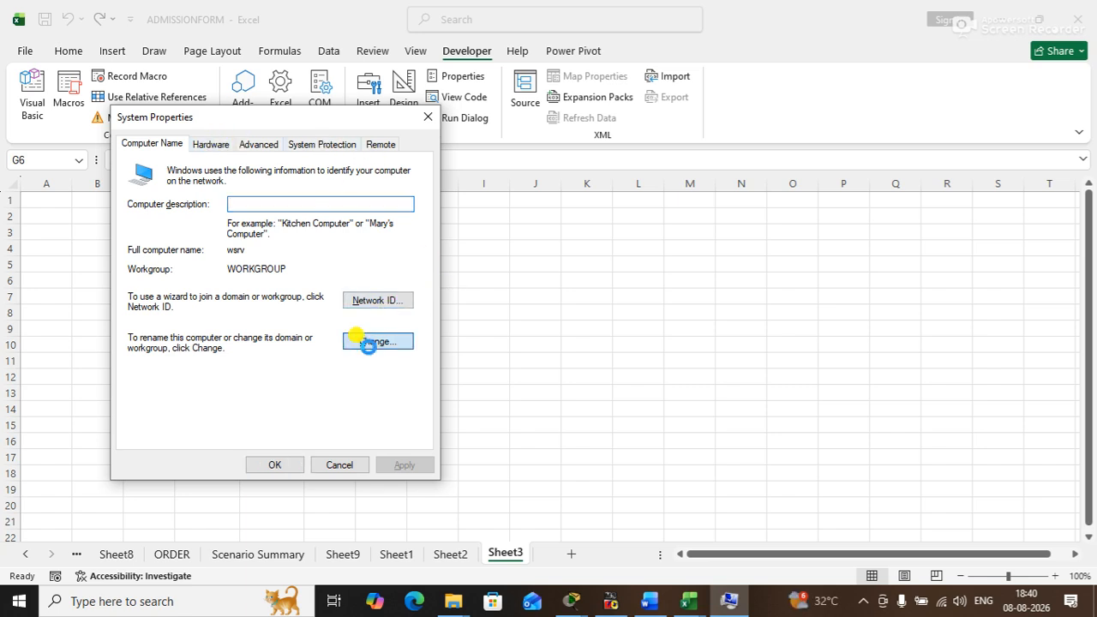
drag(244, 143, 626, 118)
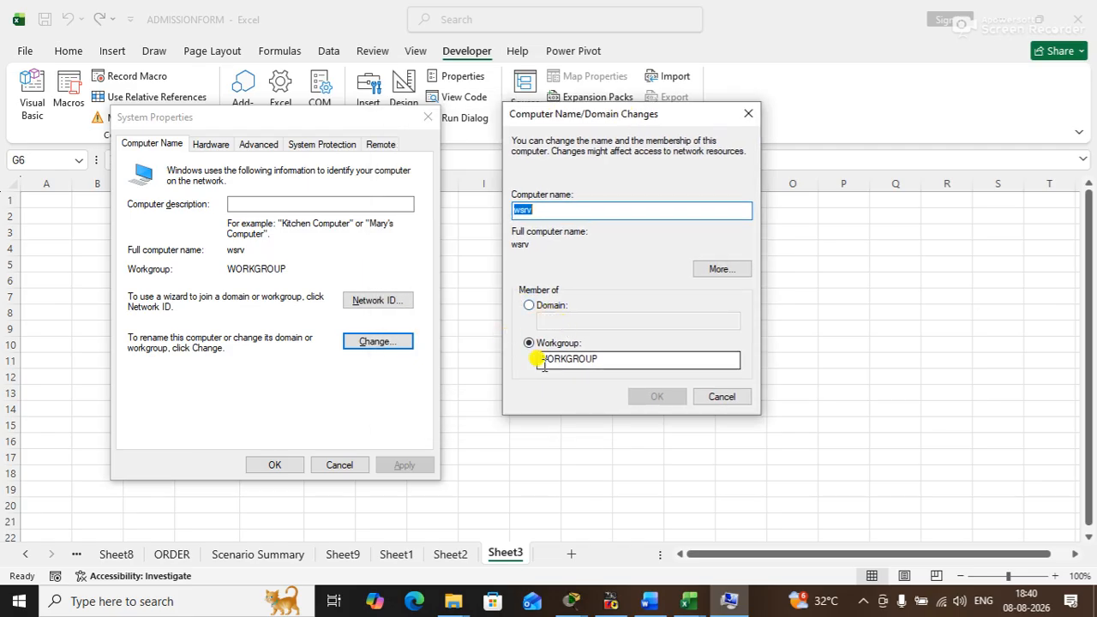
- Switch the computer's membership back and forth between Domain and Workgroup, ending on Workgroup
click(545, 308)
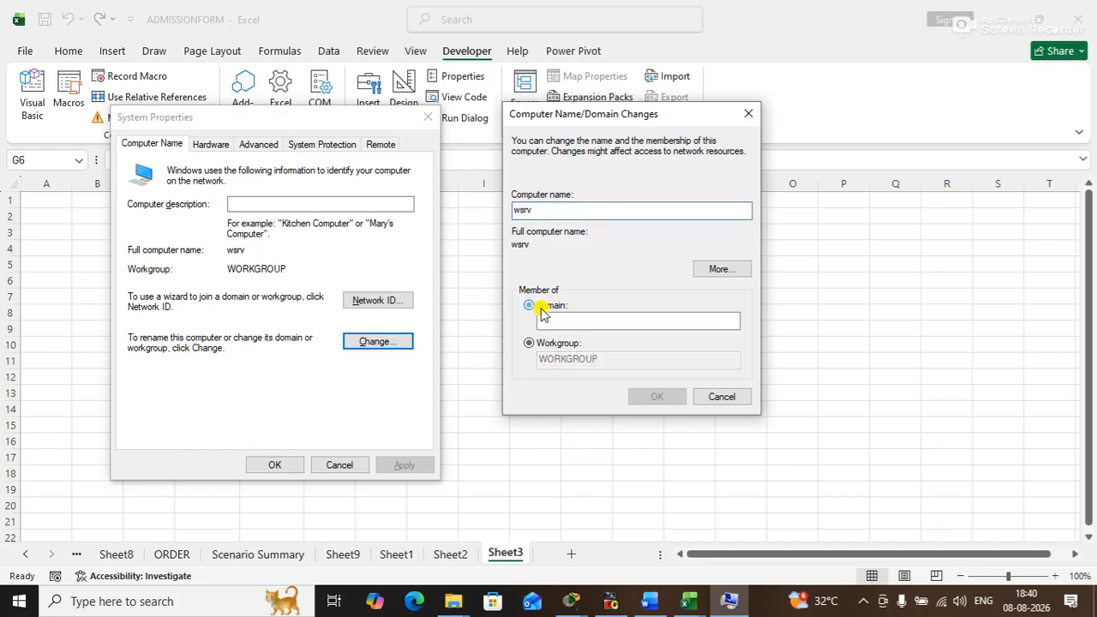
click(530, 343)
click(531, 306)
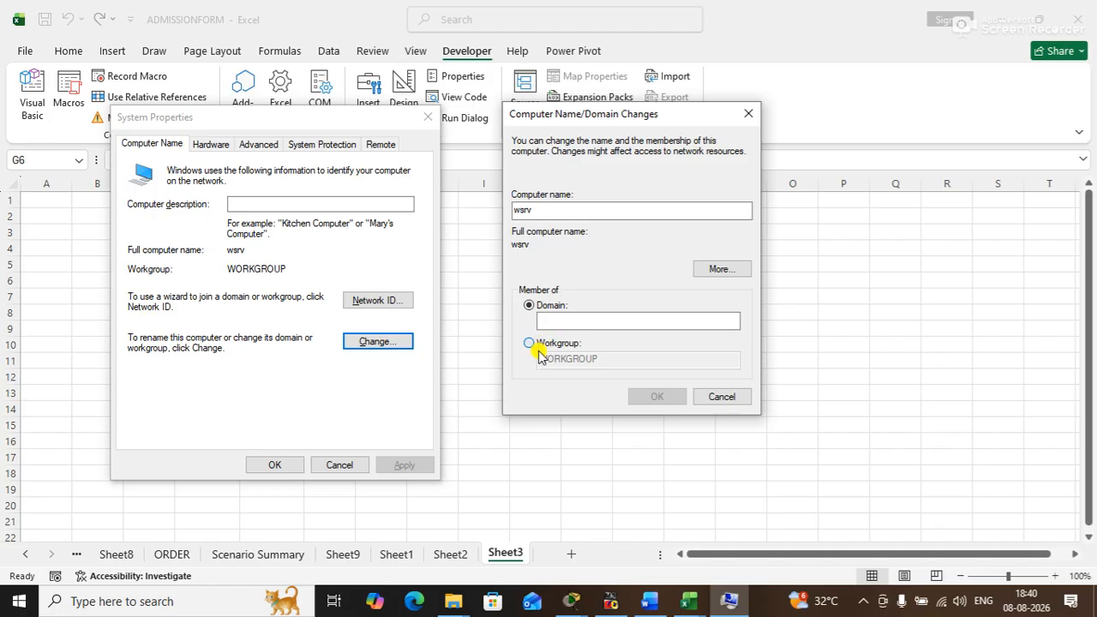
click(529, 343)
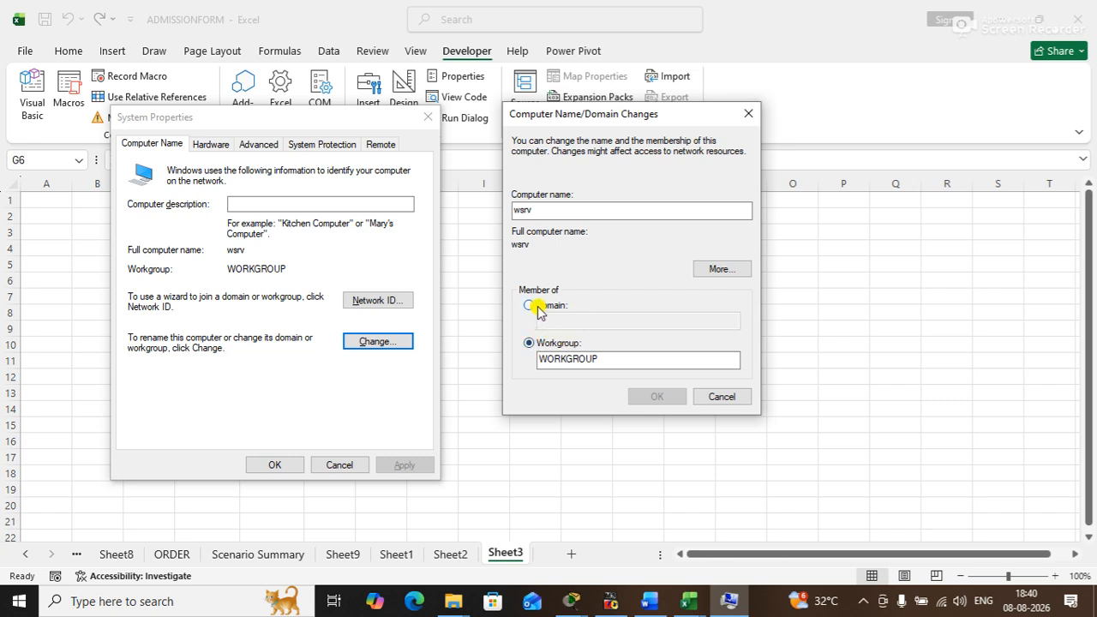
click(530, 306)
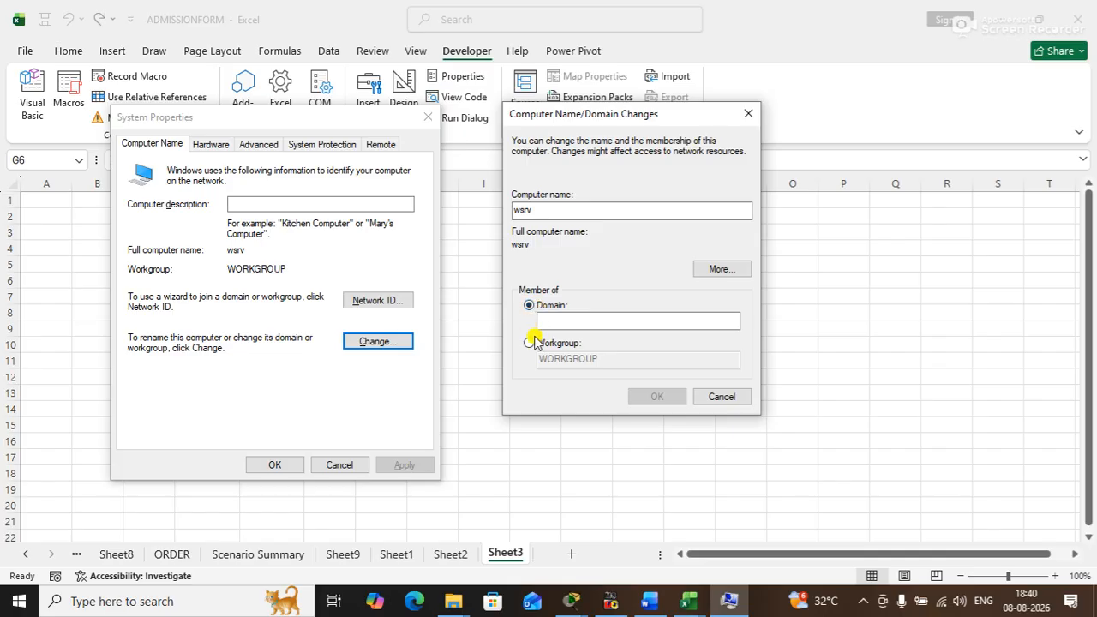
click(539, 346)
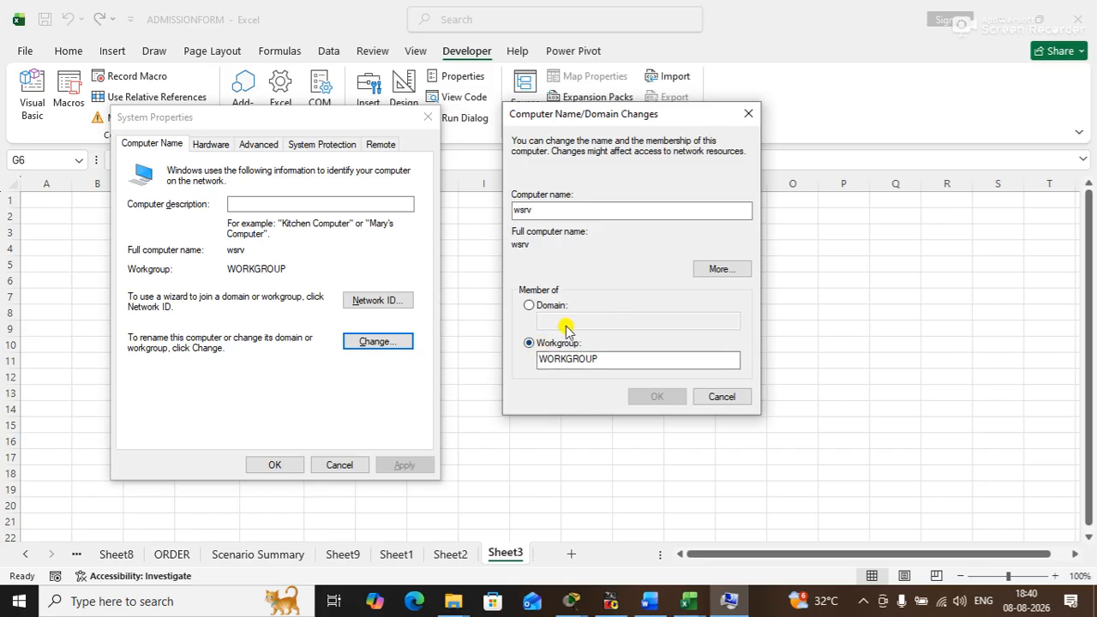
- Select the whole computer name and open the additional DNS suffix and NetBIOS name settings
click(518, 212)
drag(535, 210, 489, 210)
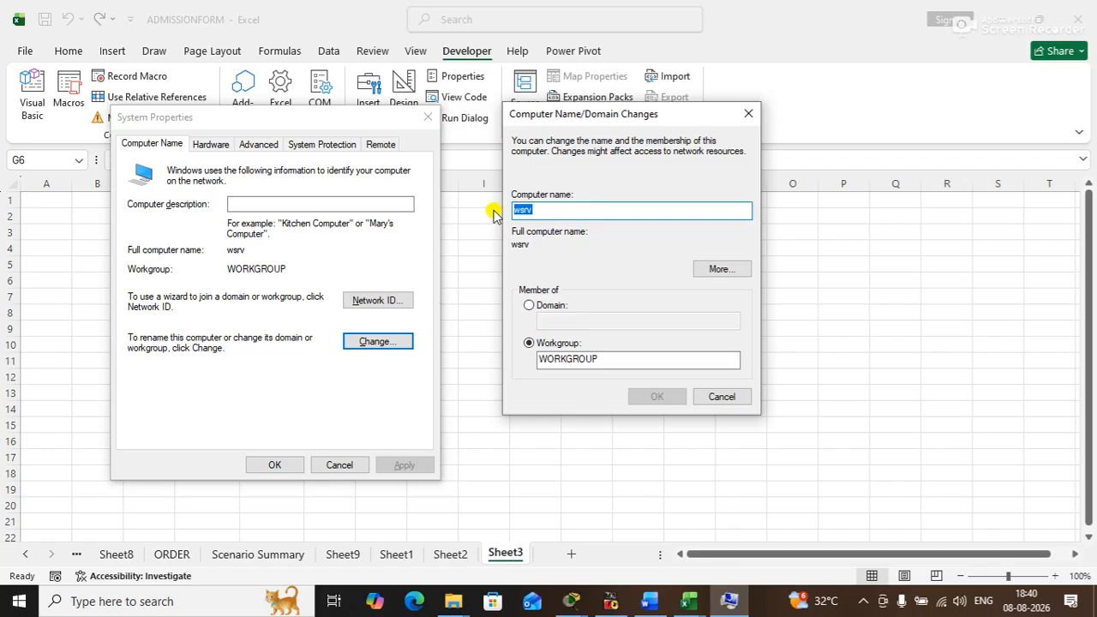
click(721, 271)
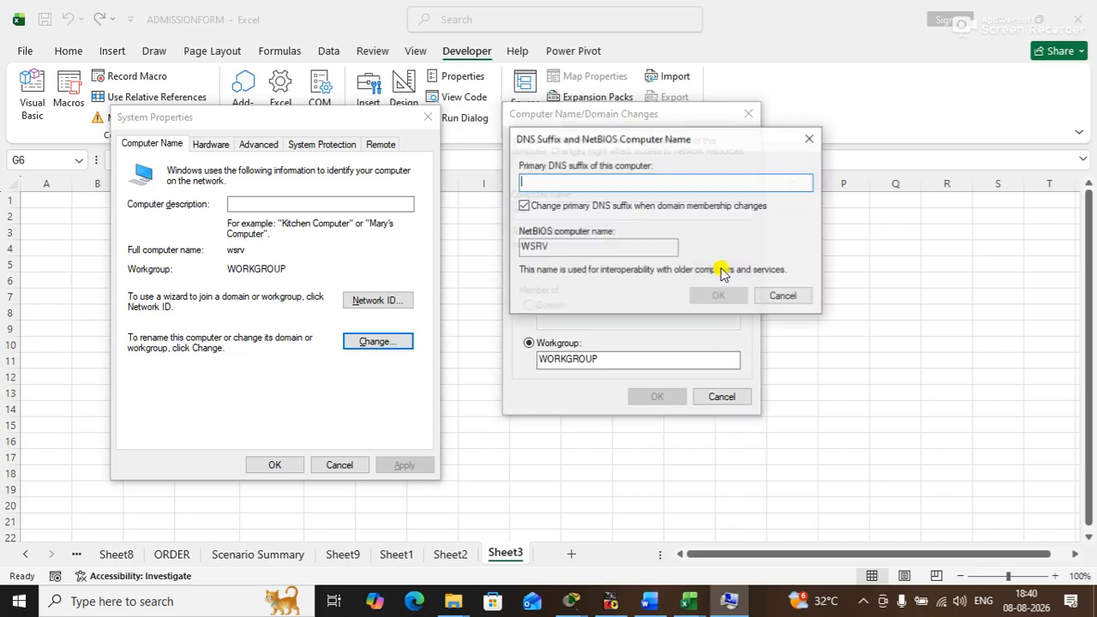
- Dismiss the DNS suffix and computer name dialogs without changes, view the Hardware settings in System Properties, and close it
click(781, 297)
click(722, 396)
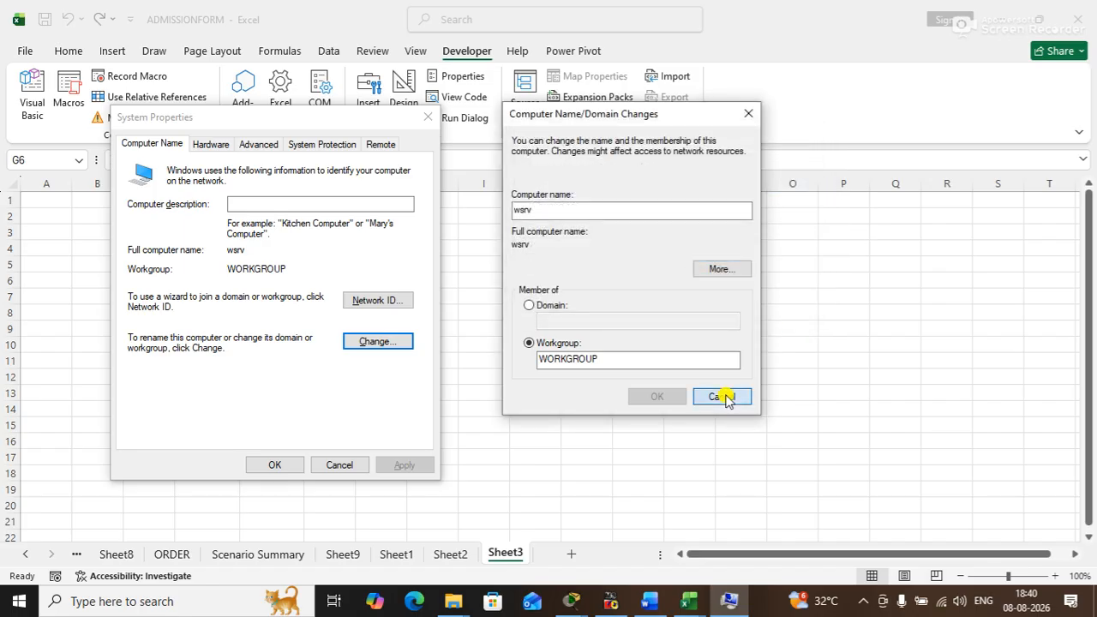
click(208, 146)
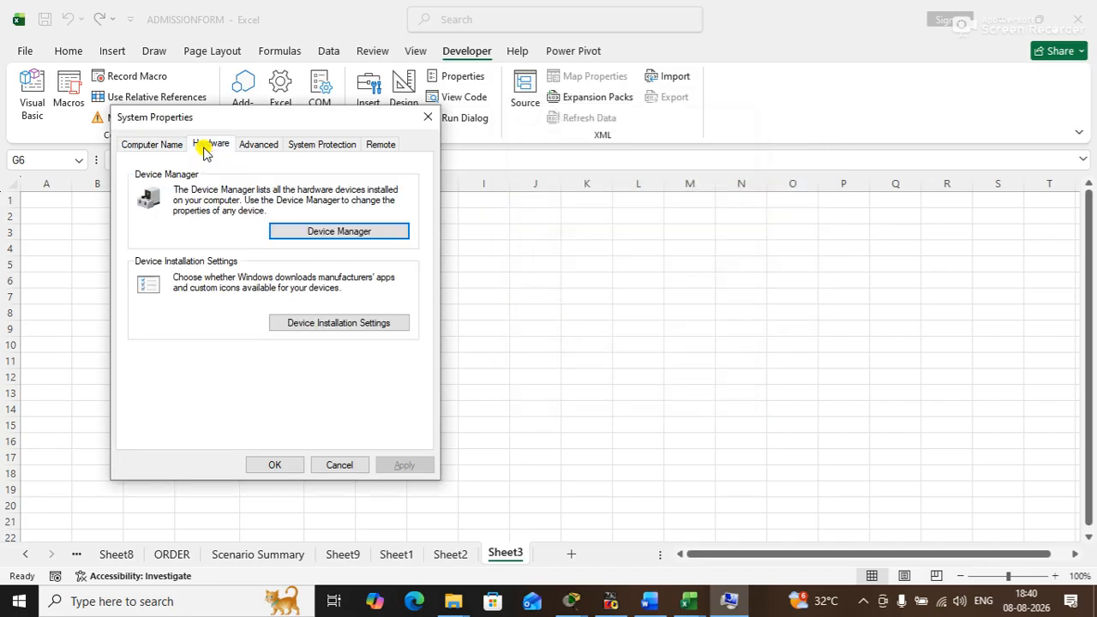
drag(212, 114, 424, 143)
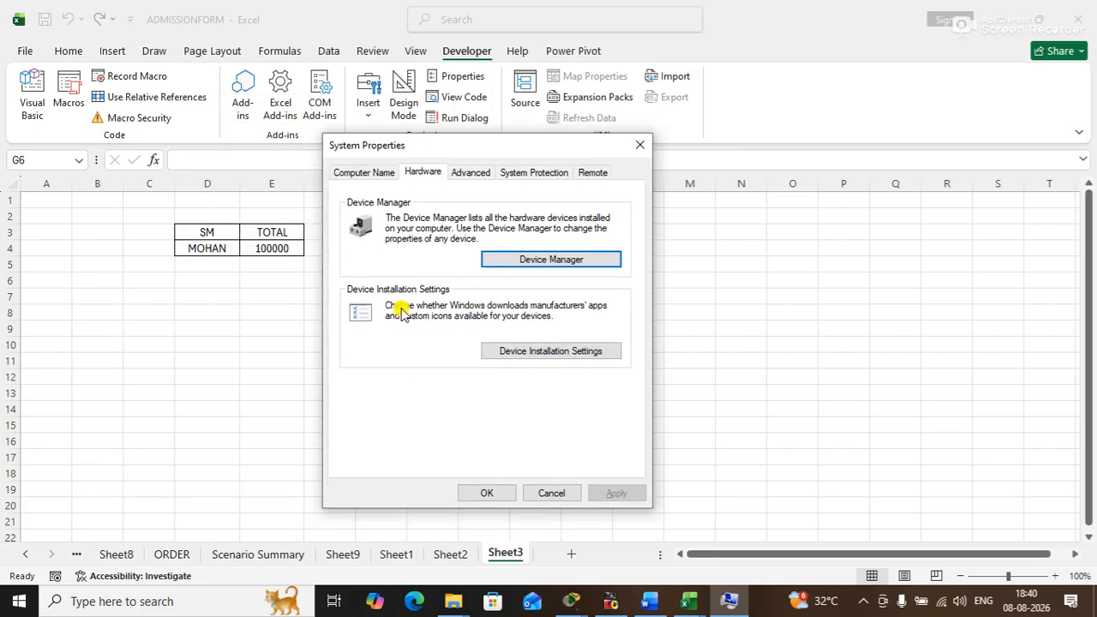
click(634, 149)
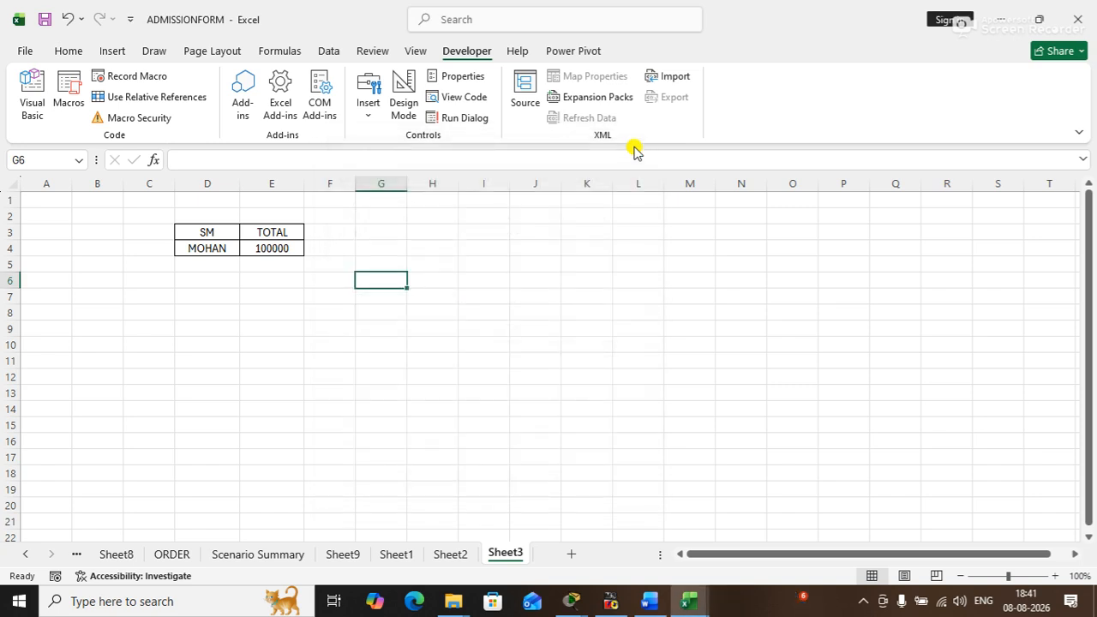
- Insert an option button form control on Sheet3 across about H5:K7 and turn it on
click(371, 120)
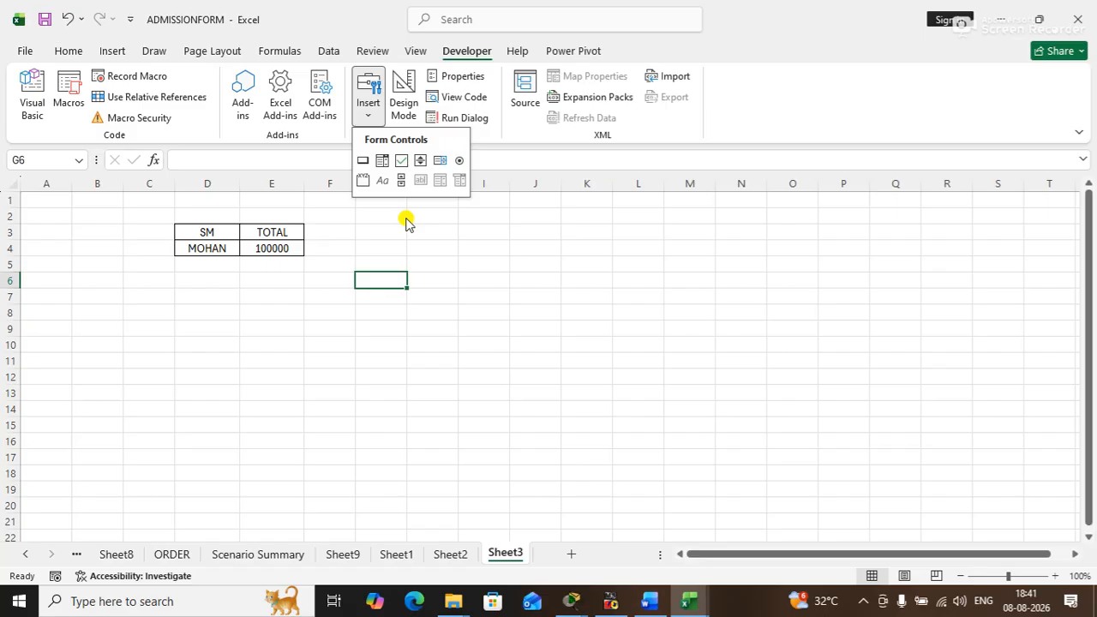
click(459, 160)
drag(434, 256, 583, 279)
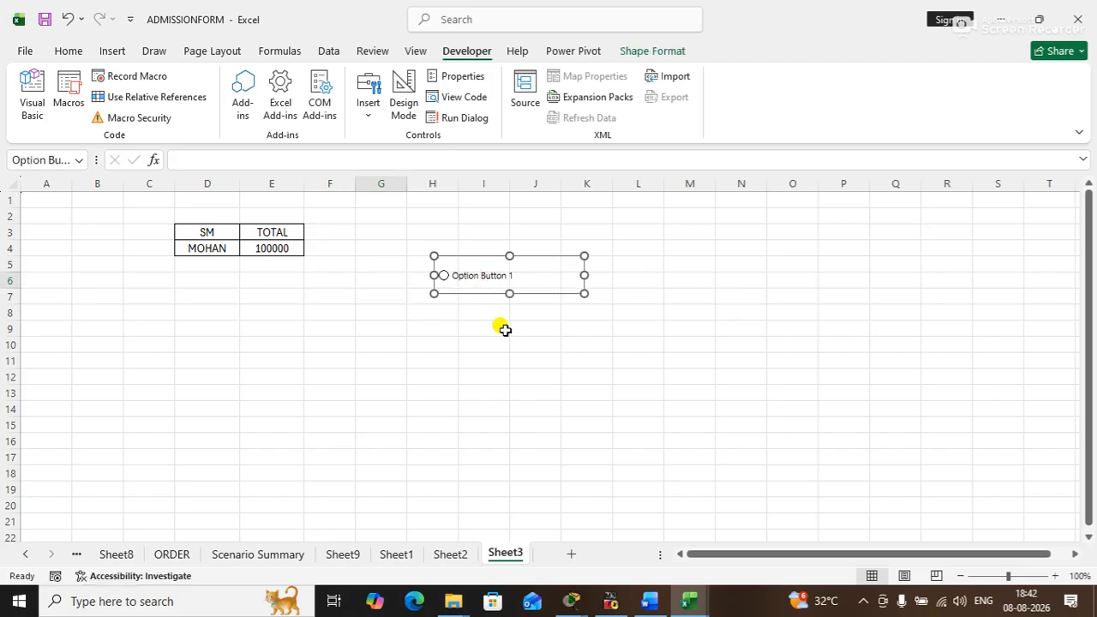
click(447, 377)
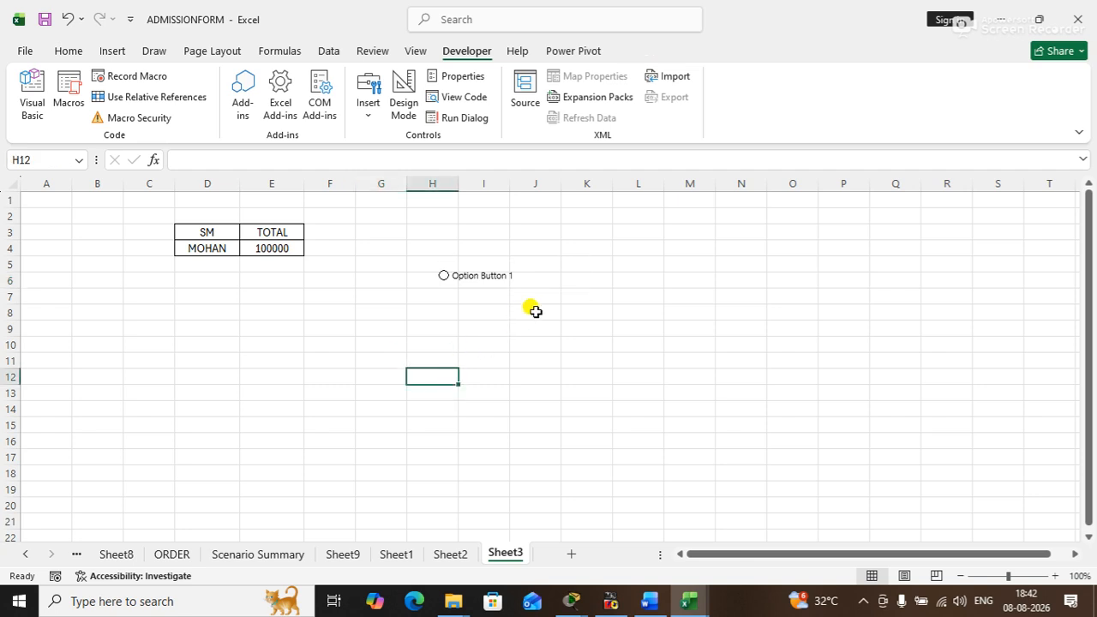
click(442, 277)
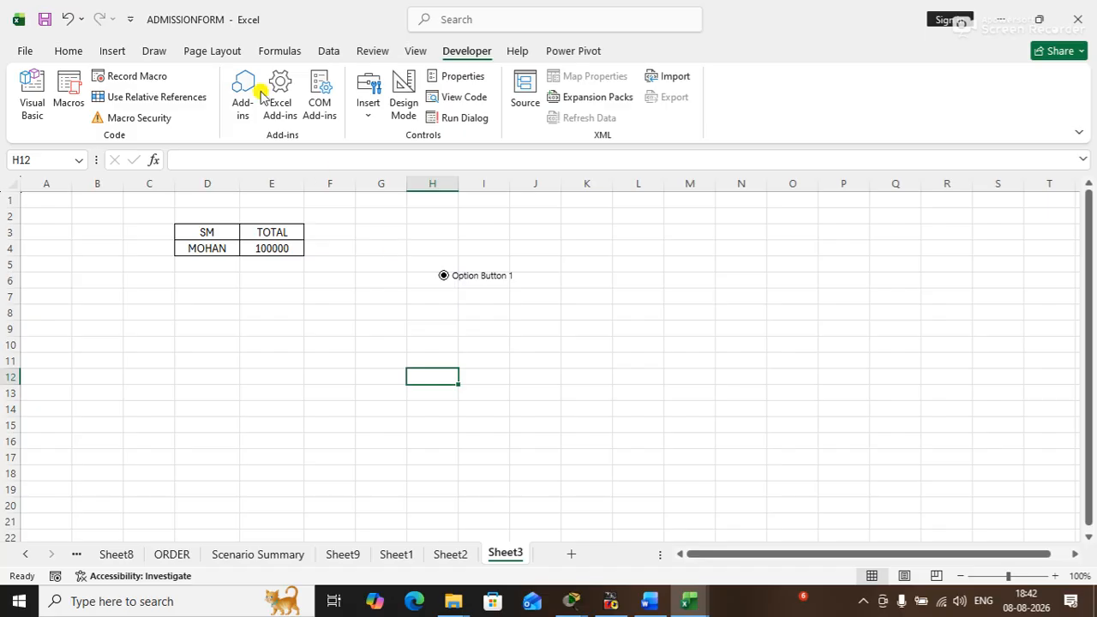
- Insert a second option button across about K5:M7 and test switching between the two, ending on Option Button 1
click(370, 117)
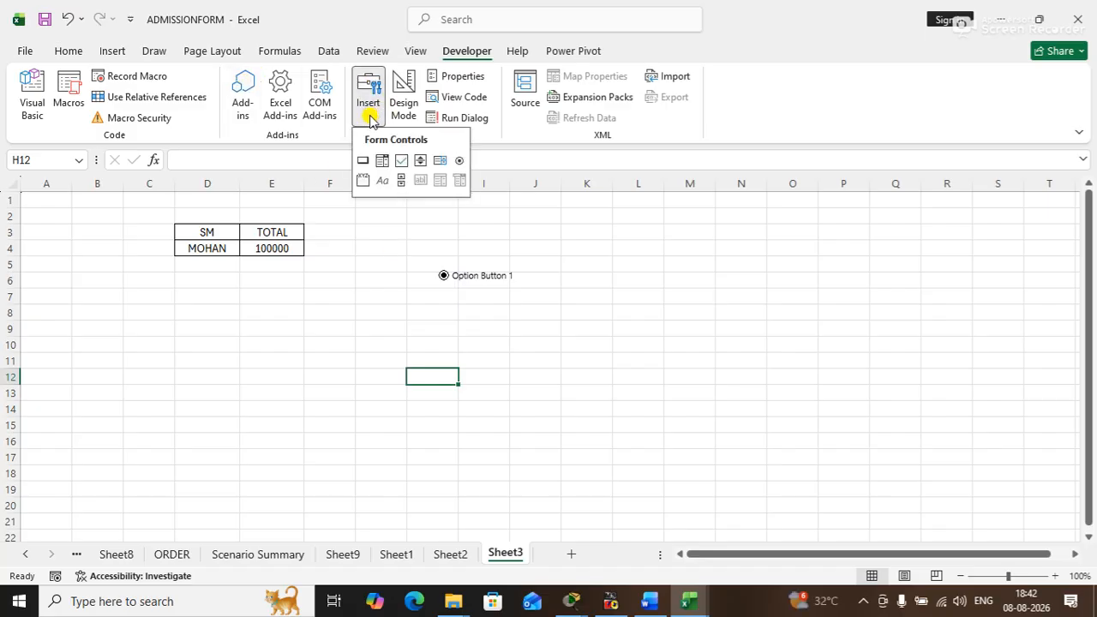
click(460, 161)
drag(579, 267, 691, 295)
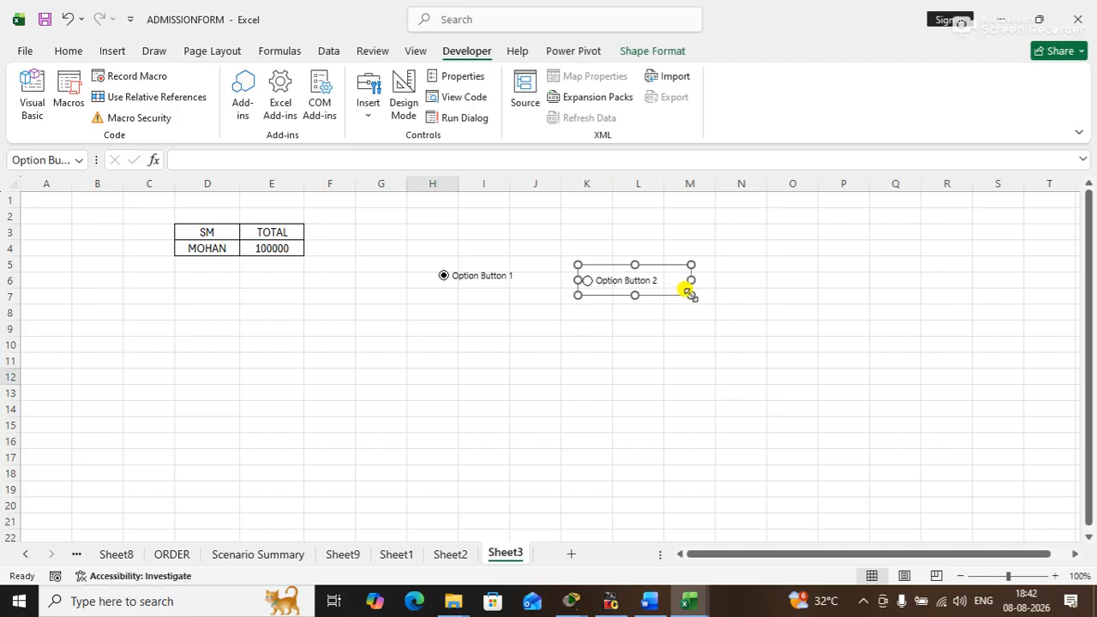
click(566, 347)
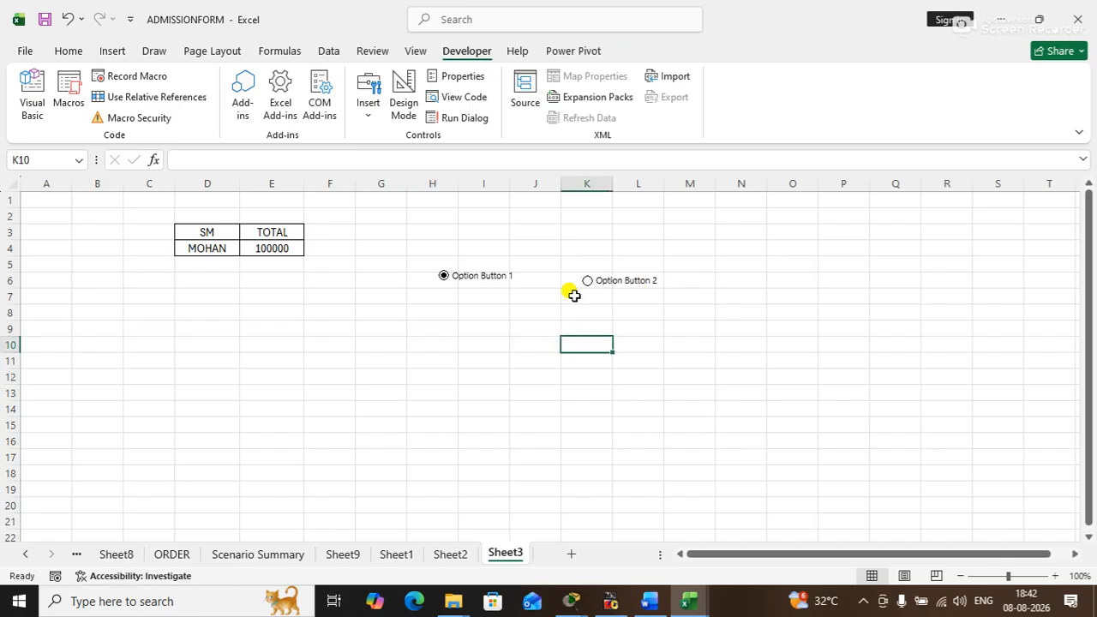
click(587, 283)
click(443, 275)
- Look over the available form controls and the Help and Power Pivot commands
click(369, 109)
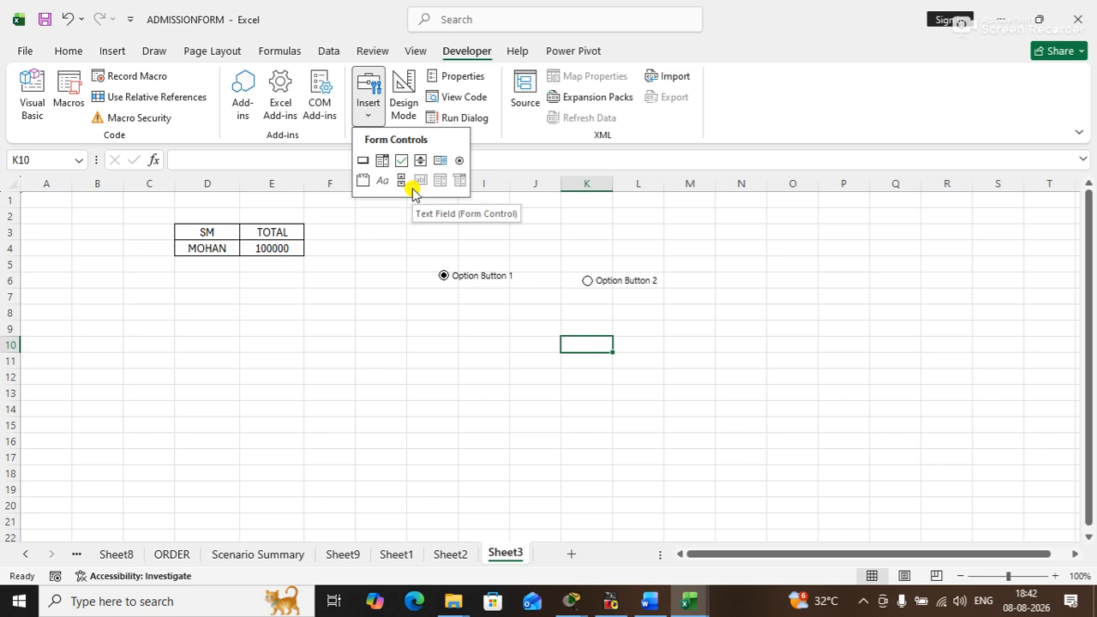
click(578, 370)
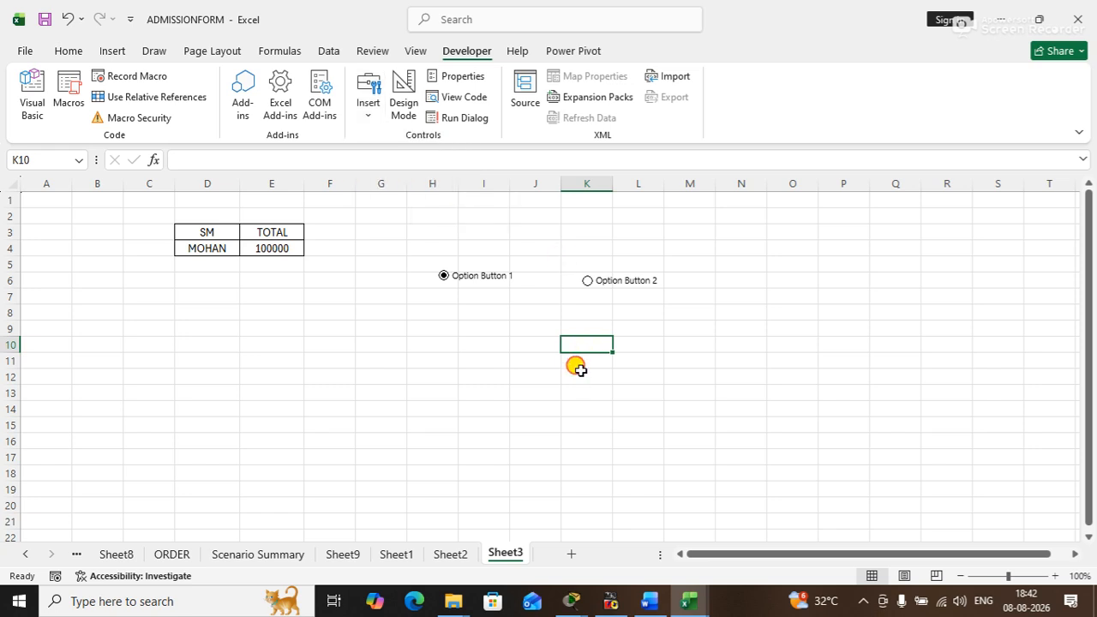
click(519, 49)
click(580, 53)
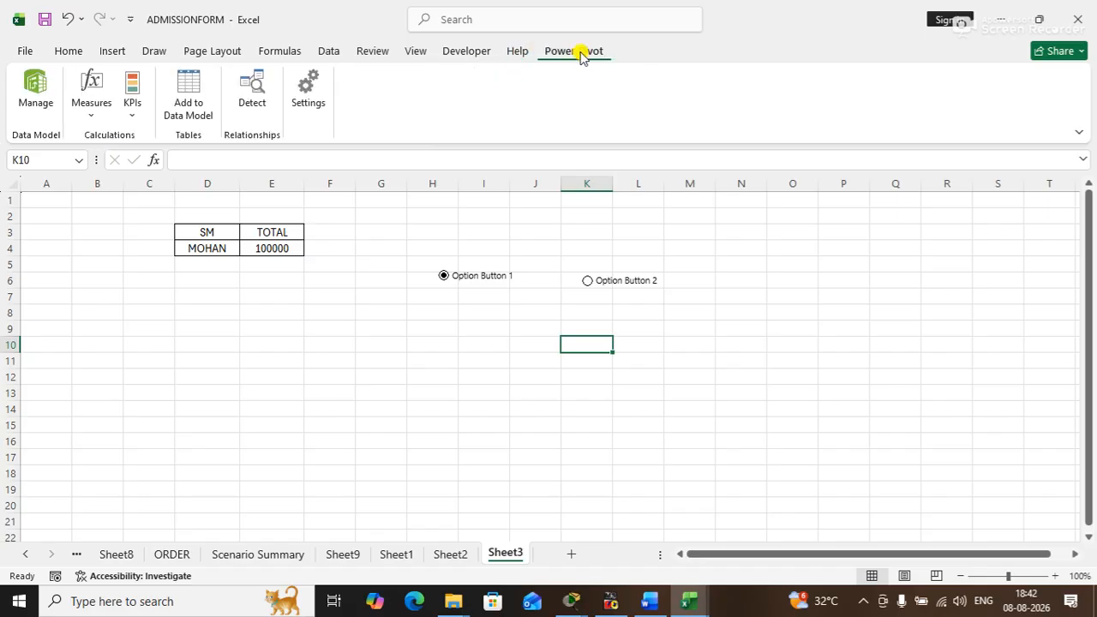
click(444, 295)
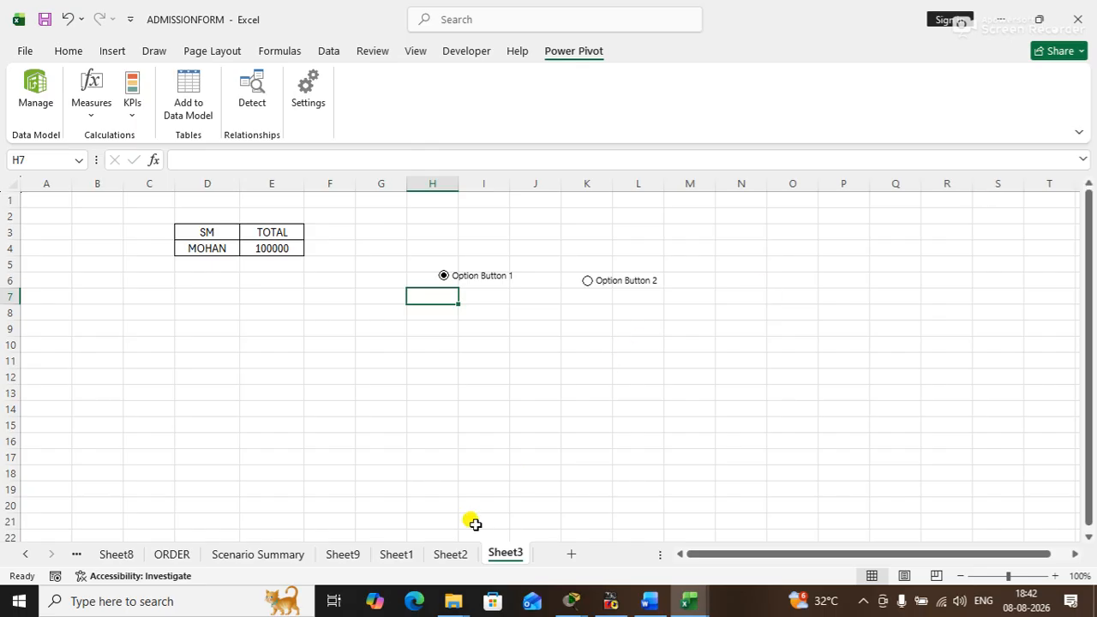
- Enter the text SHORTCUTS in cell H2 of Sheet2
click(454, 554)
click(394, 364)
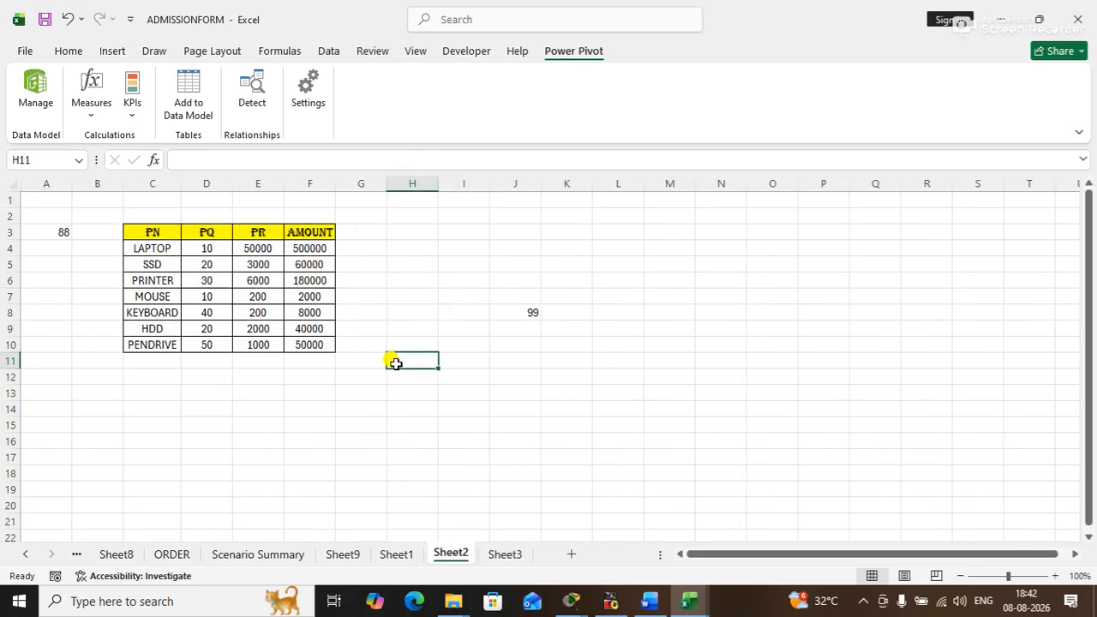
click(423, 214)
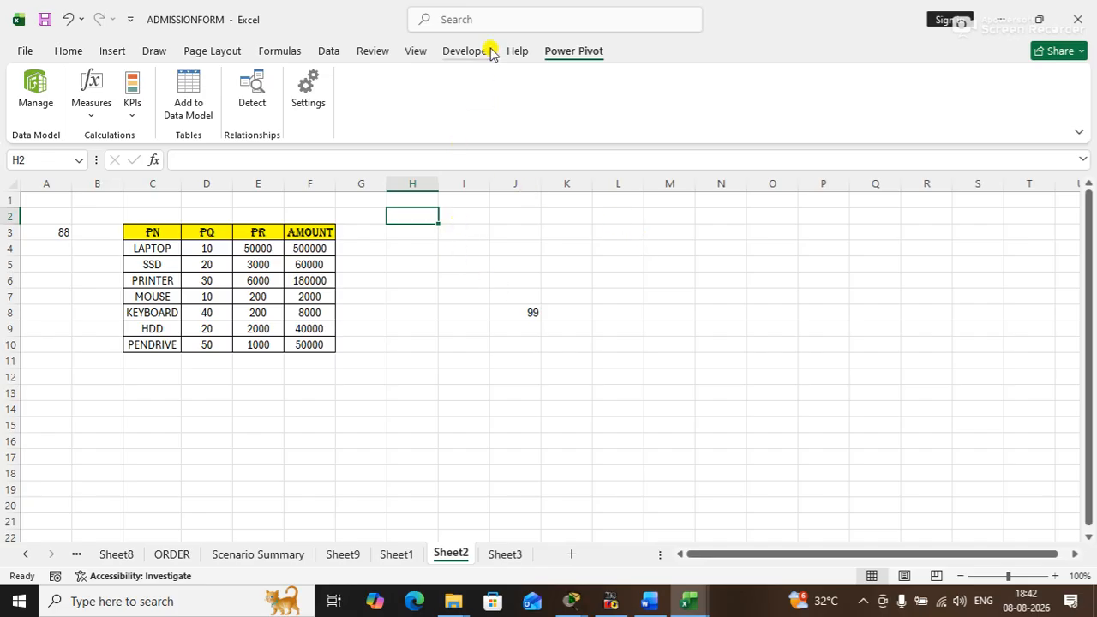
click(516, 52)
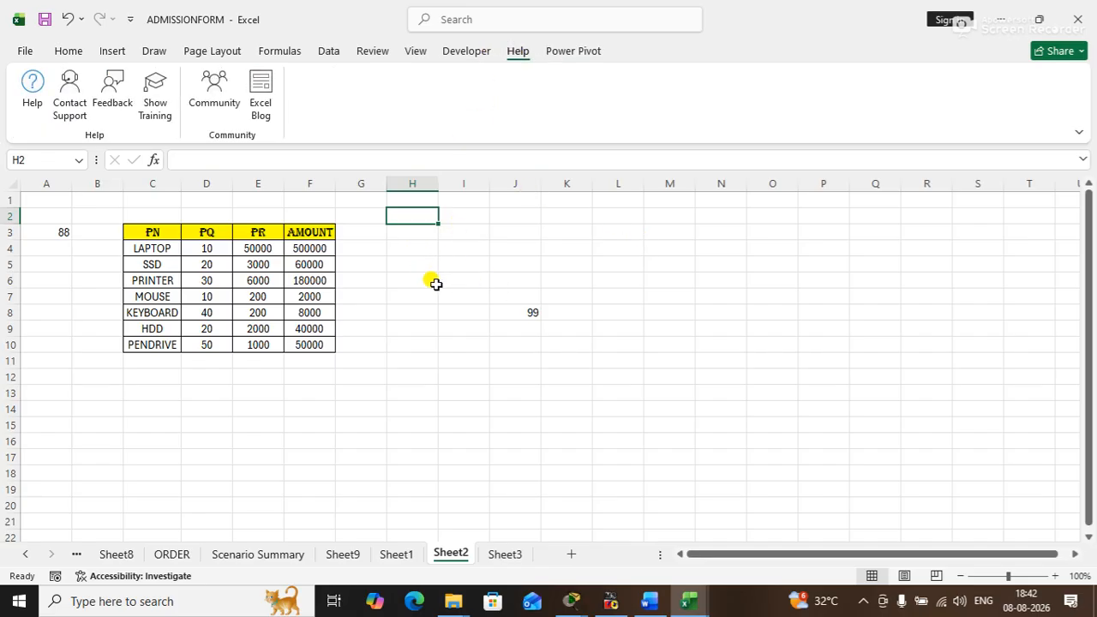
text(SH)
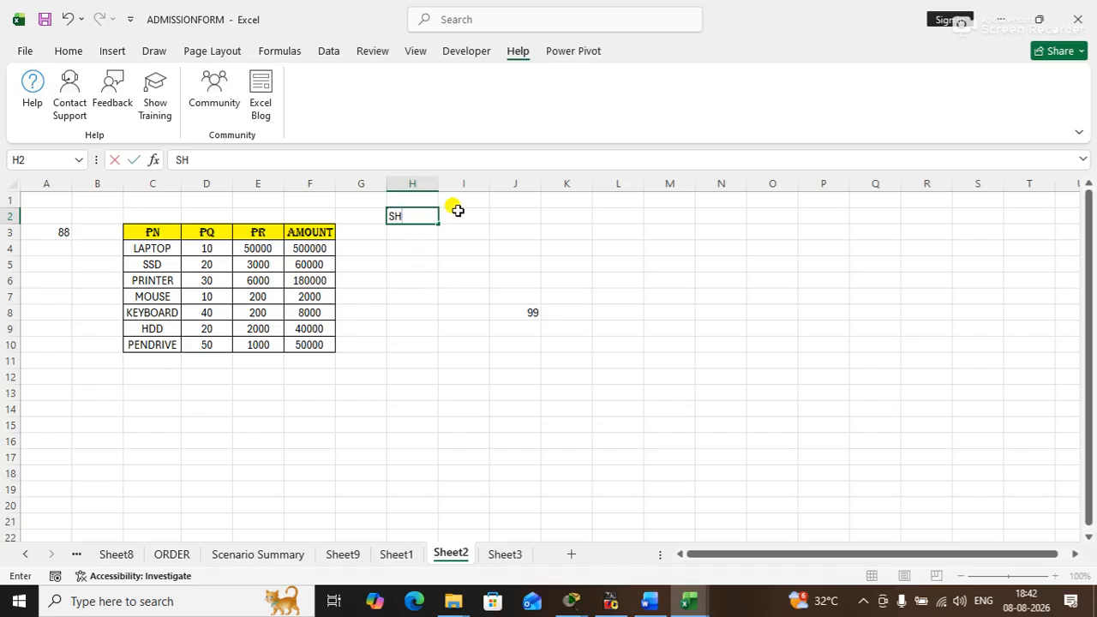
text(ORTCUTS)
key(Return)
click(440, 183)
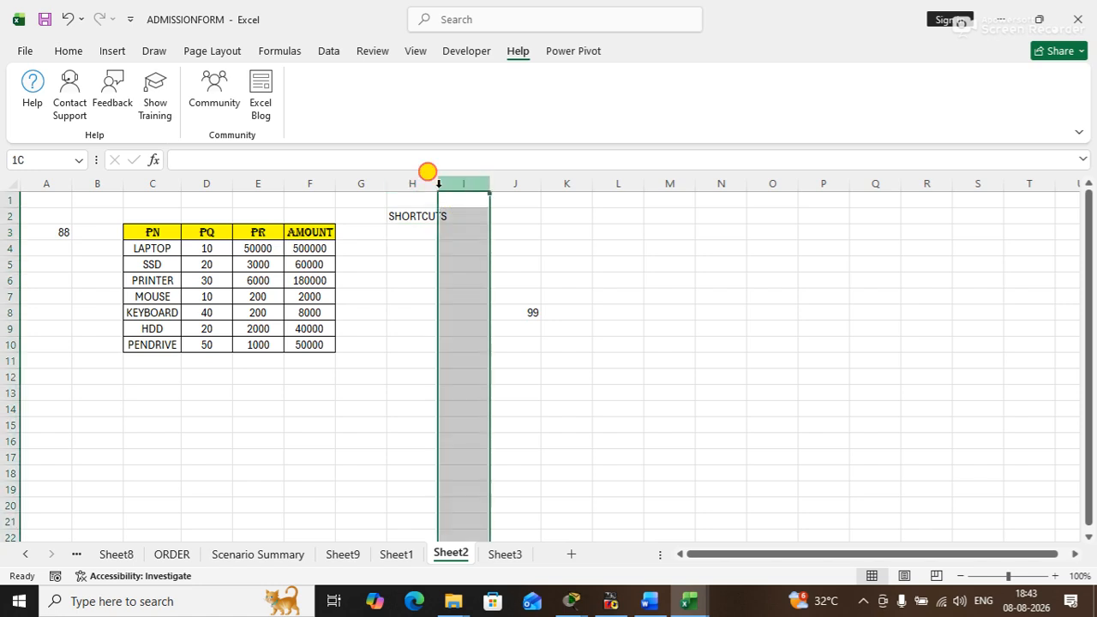
click(565, 247)
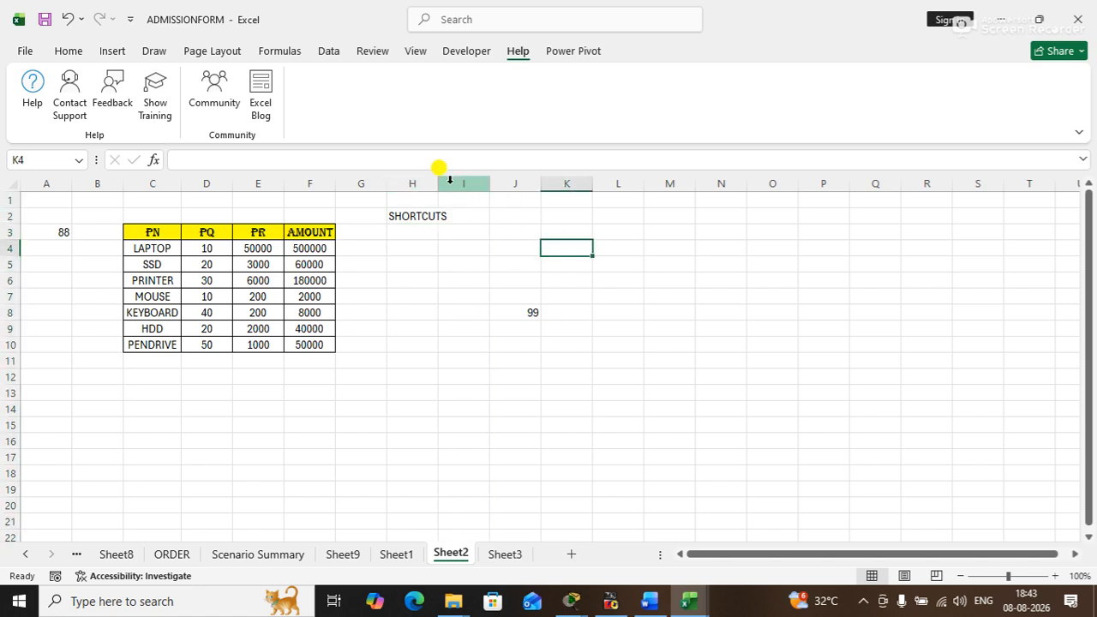
click(520, 274)
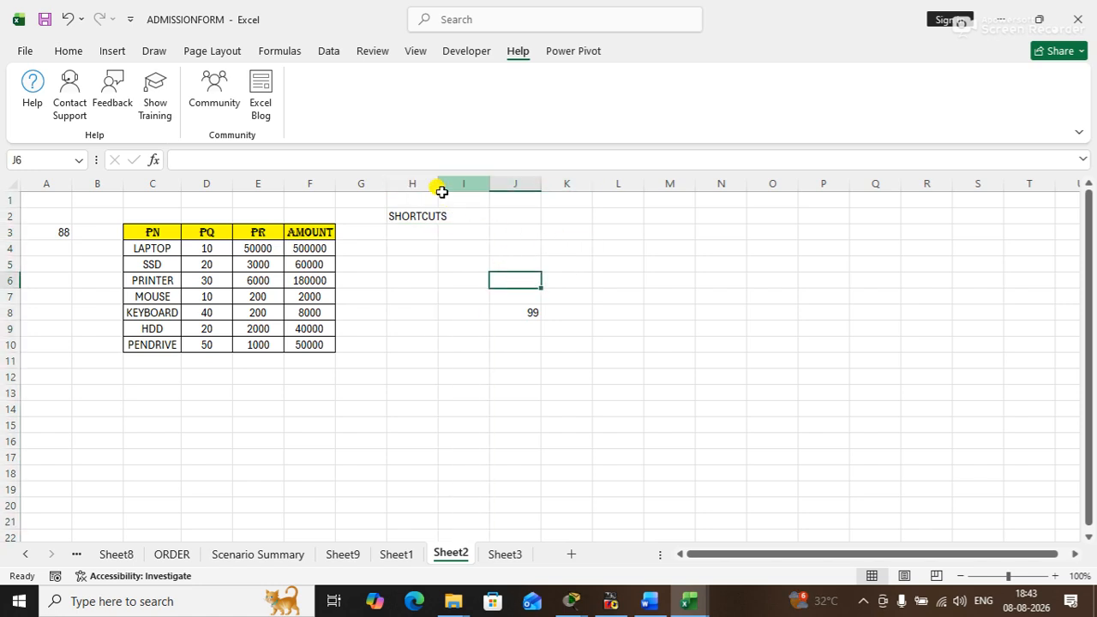
click(425, 275)
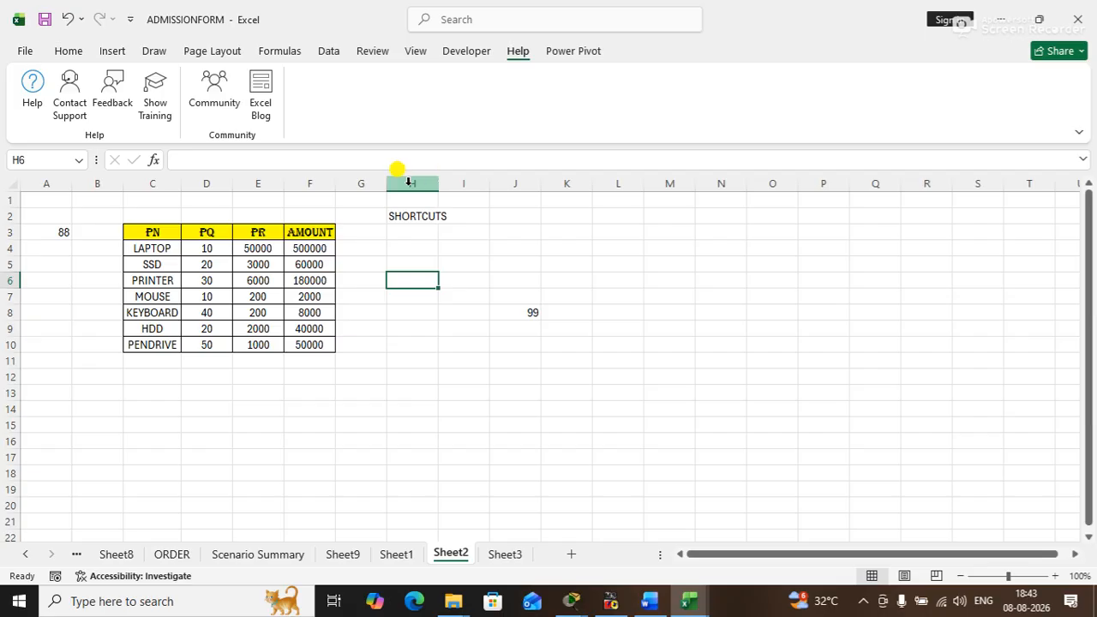
click(471, 51)
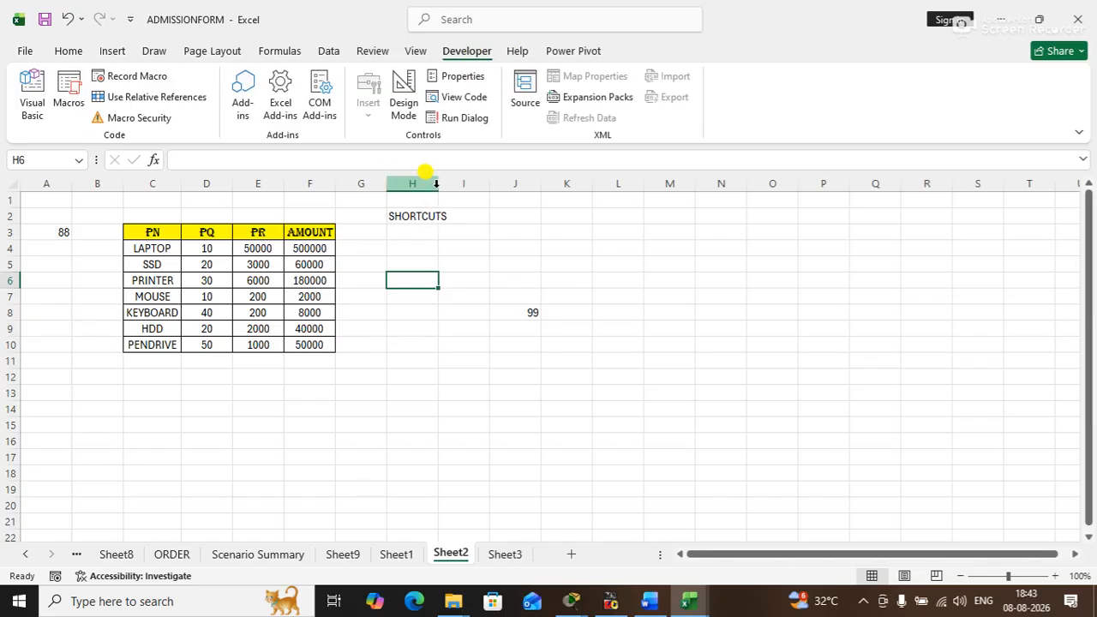
click(467, 293)
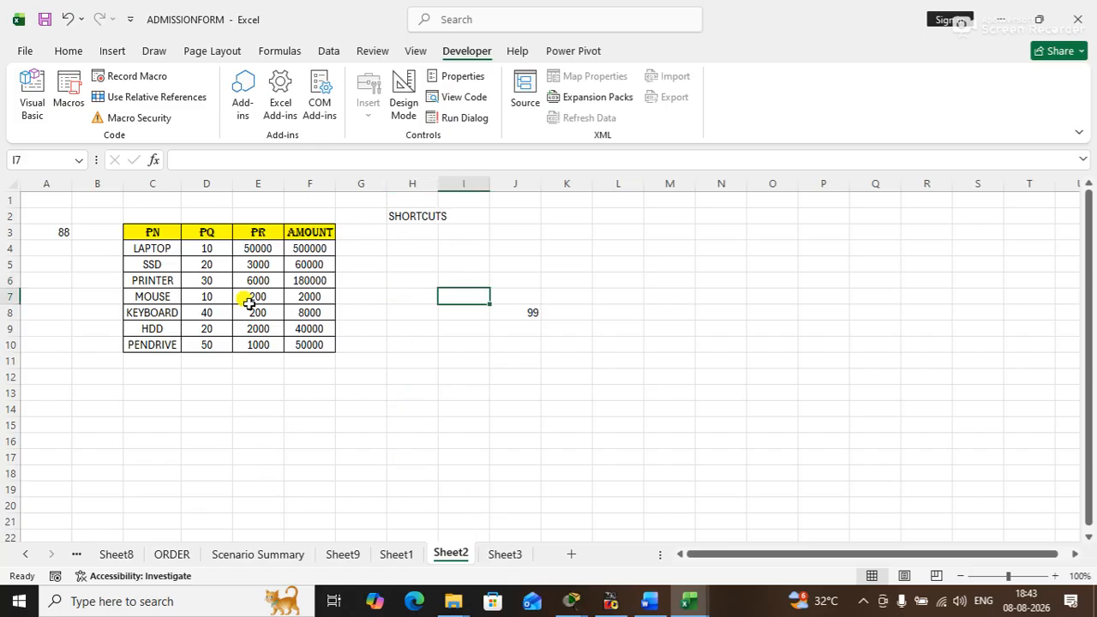
- Enter the text PROJECTS in cell H3, directly under SHORTCUTS, and select cell H2
click(409, 239)
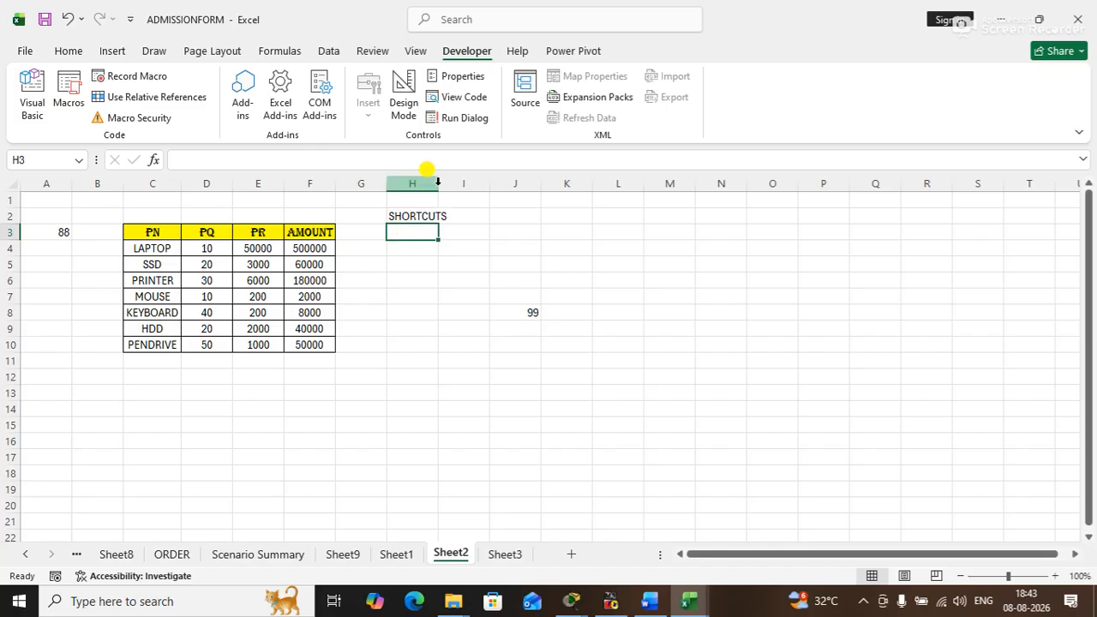
text(PROJECTS)
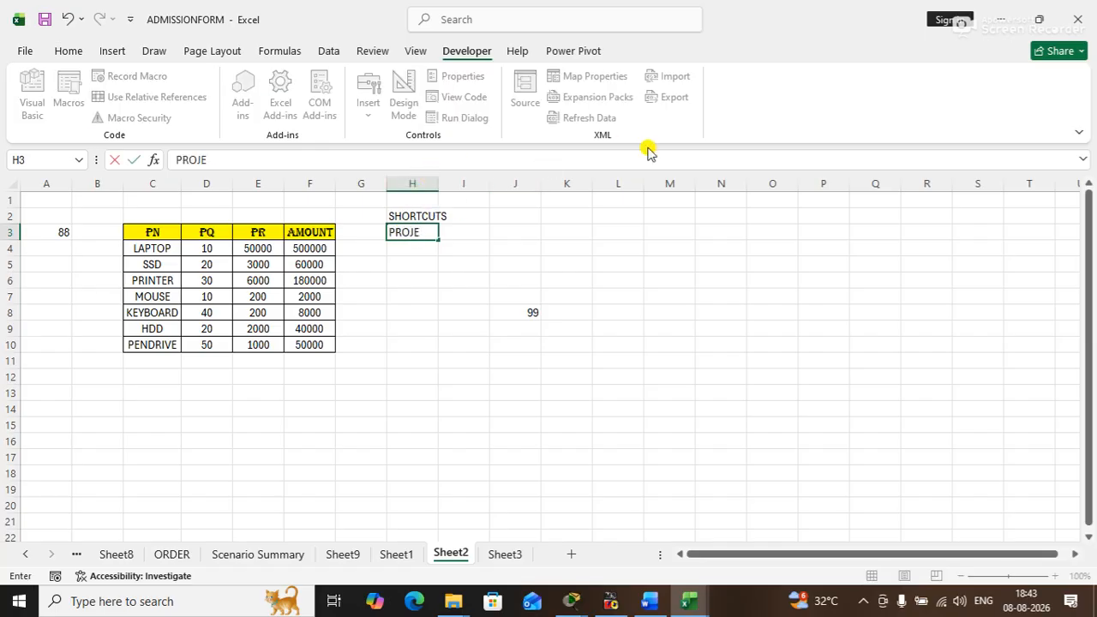
key(Return)
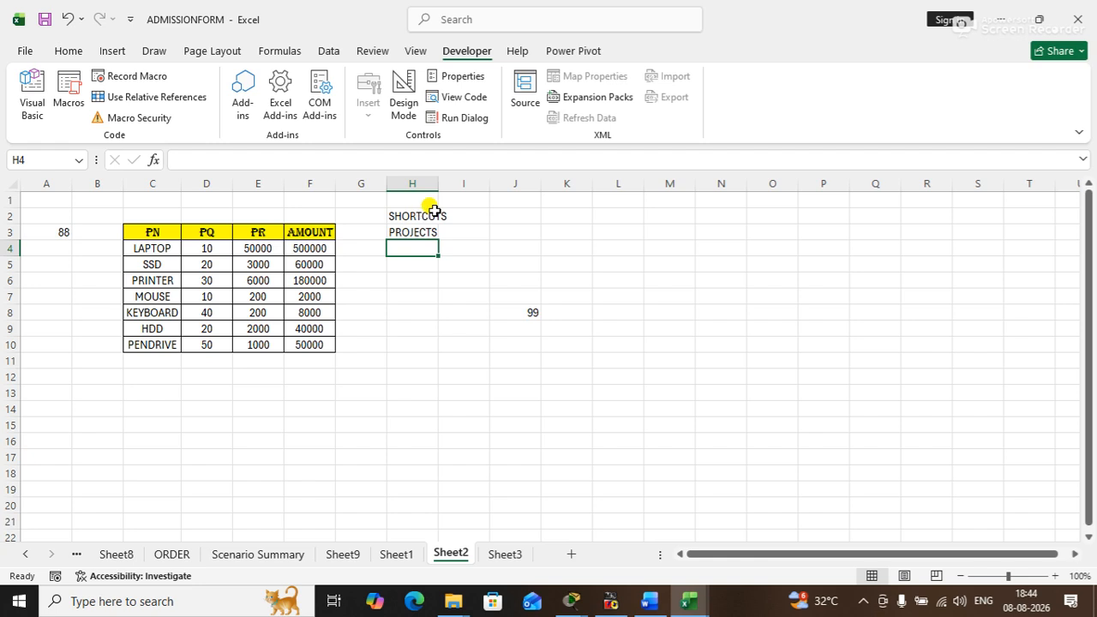
click(435, 216)
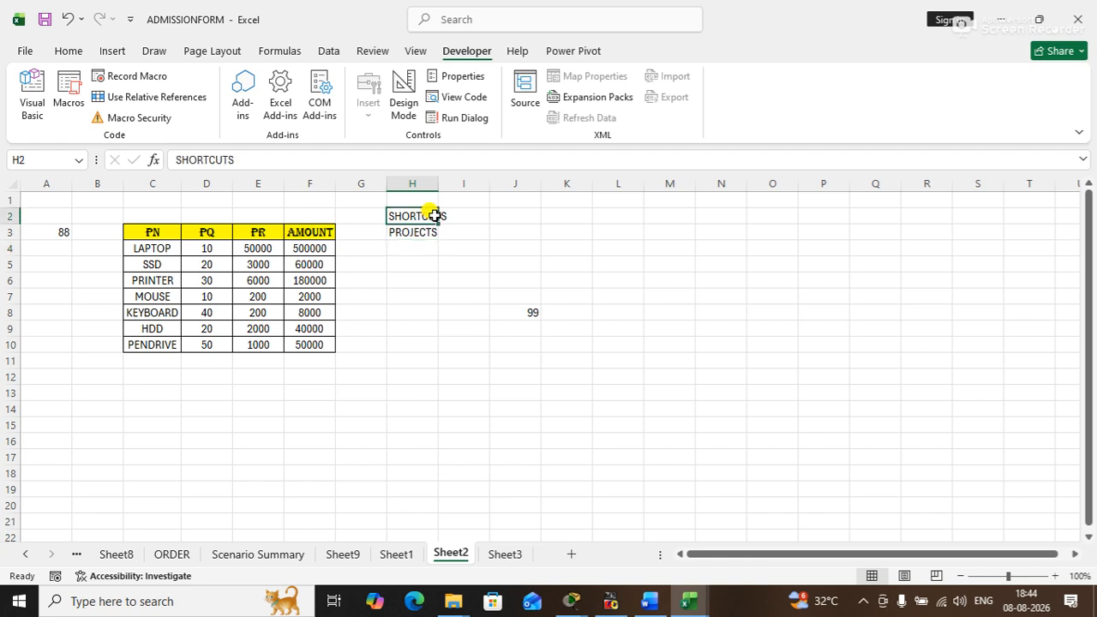